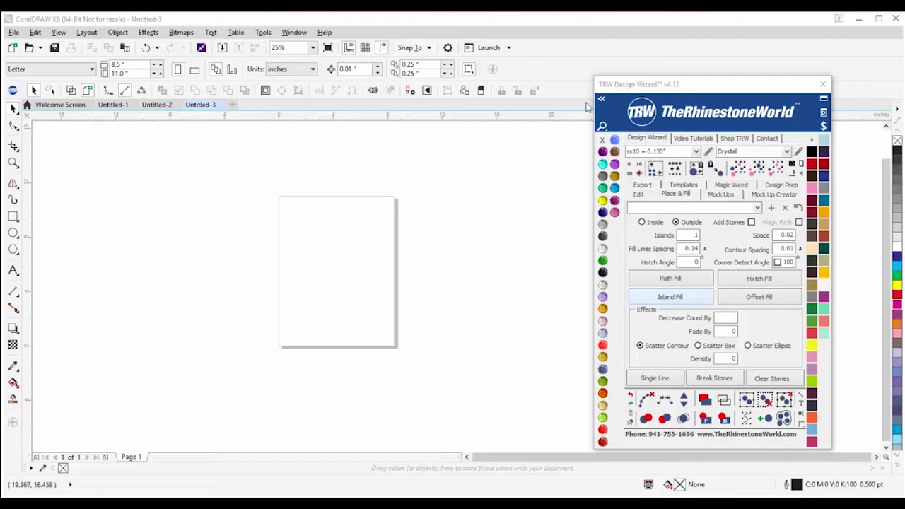
Step: Expand the font finder of TRW Design Wizard and switch to The Rhinestone World website in Chrome
click(599, 101)
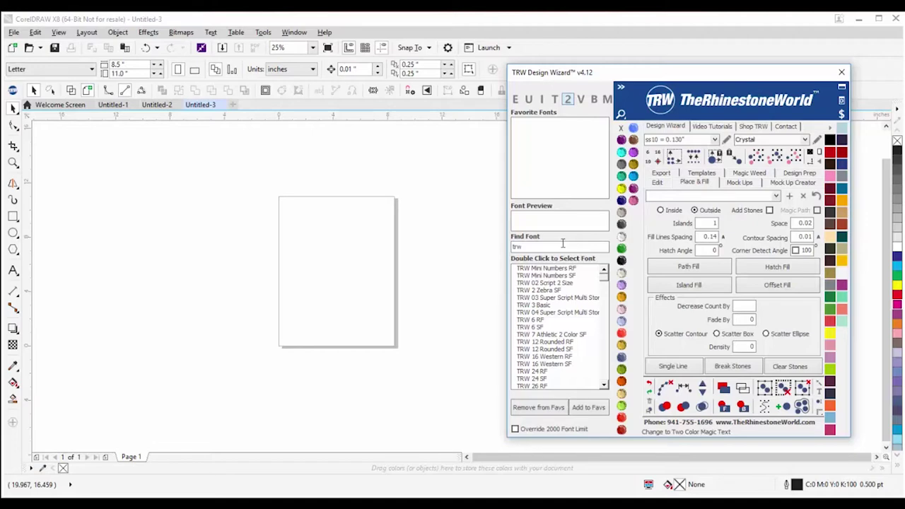
click(67, 503)
click(160, 469)
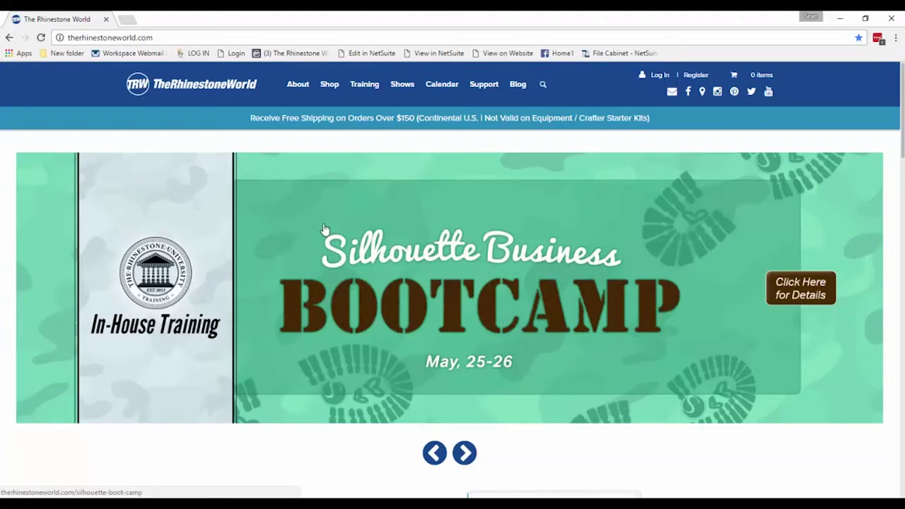
Step: Open the shop's Ultimate Rhinestone & HTV True-Type Font Pack Vol. 1, followed by Vol. 5
mouse_move(331, 92)
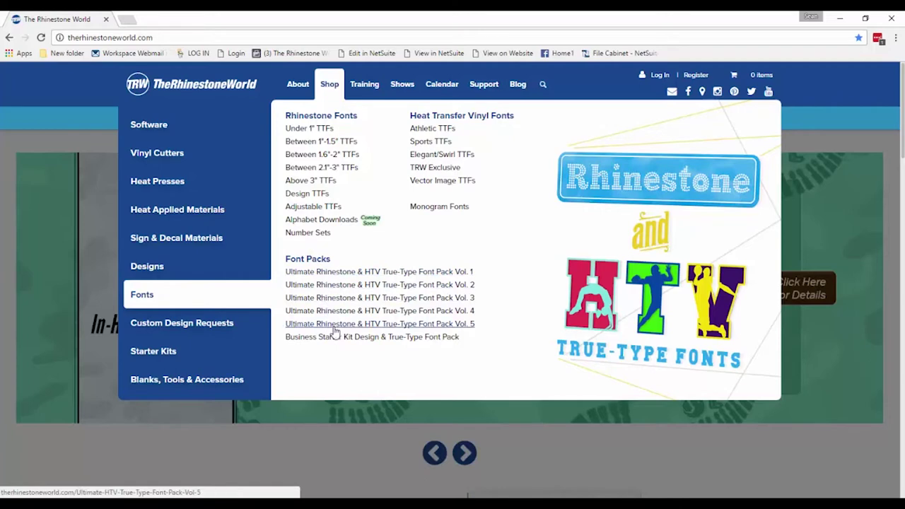
click(338, 272)
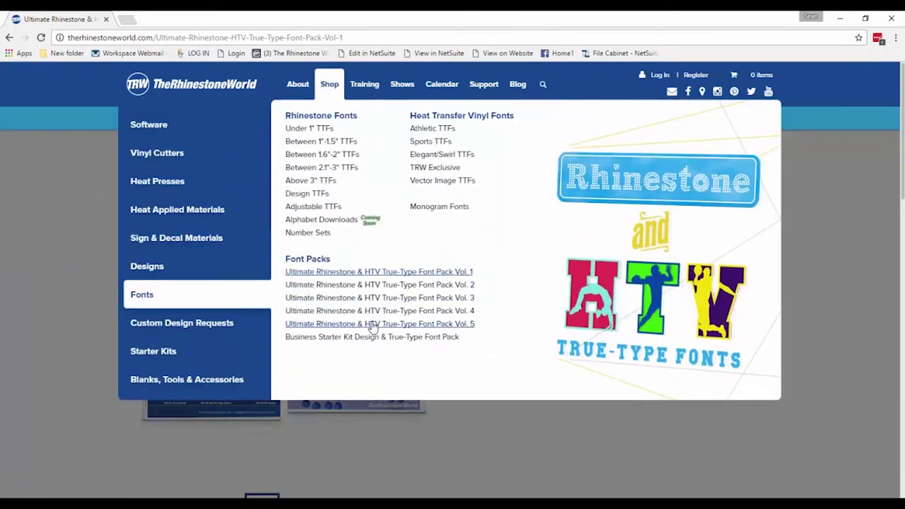
click(369, 323)
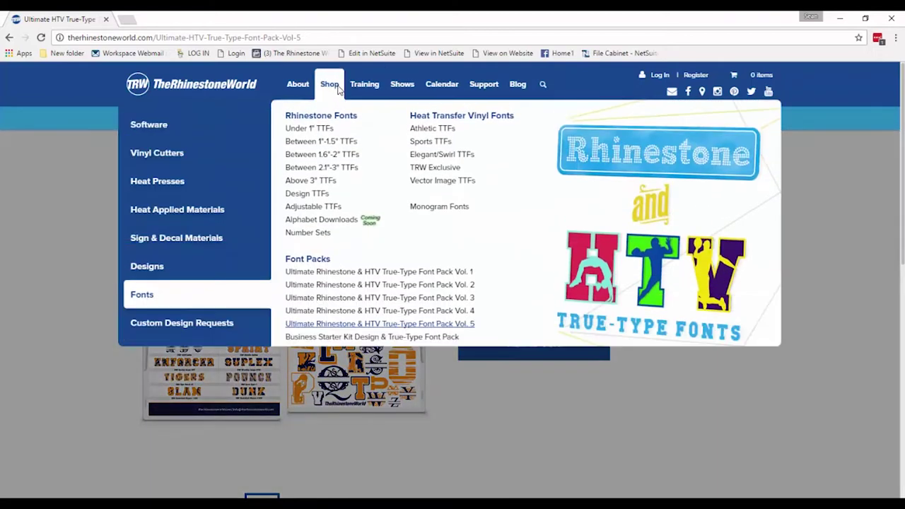
Step: Open the shop's rhinestone fonts category "Between 1.6"-2" TTFs" and look through the products
mouse_move(364, 85)
mouse_move(334, 89)
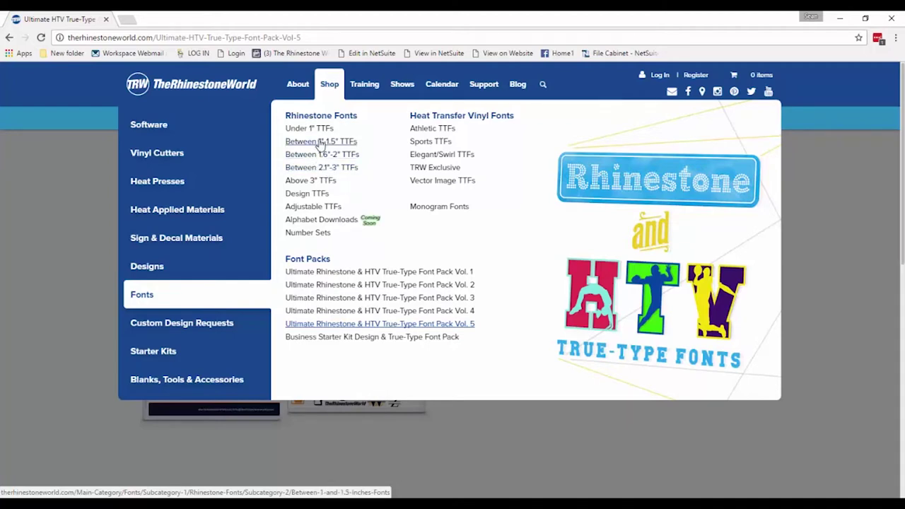
click(323, 156)
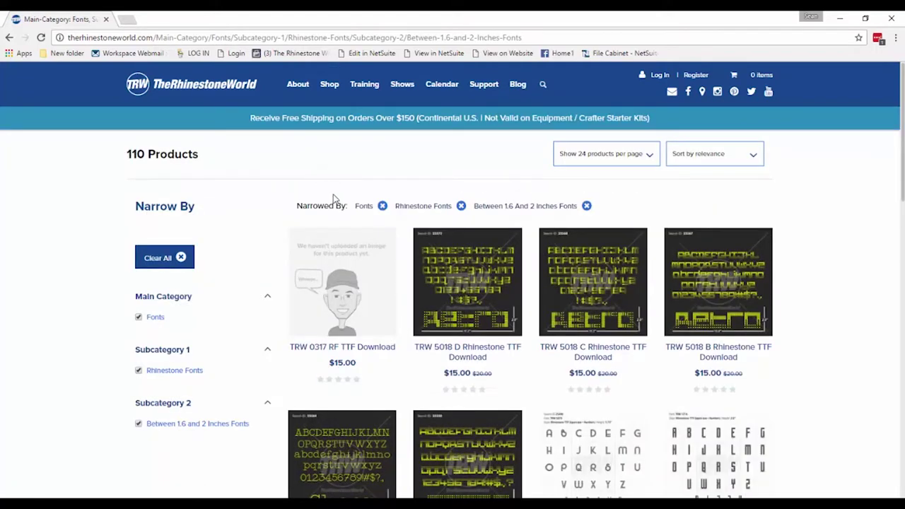
scroll(332, 282, down, 1)
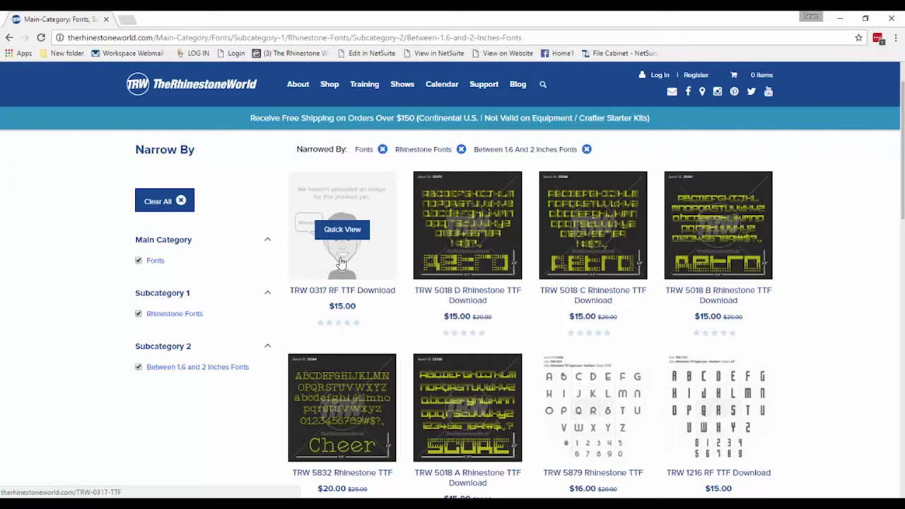
scroll(342, 260, down, 2)
scroll(359, 337, down, 1)
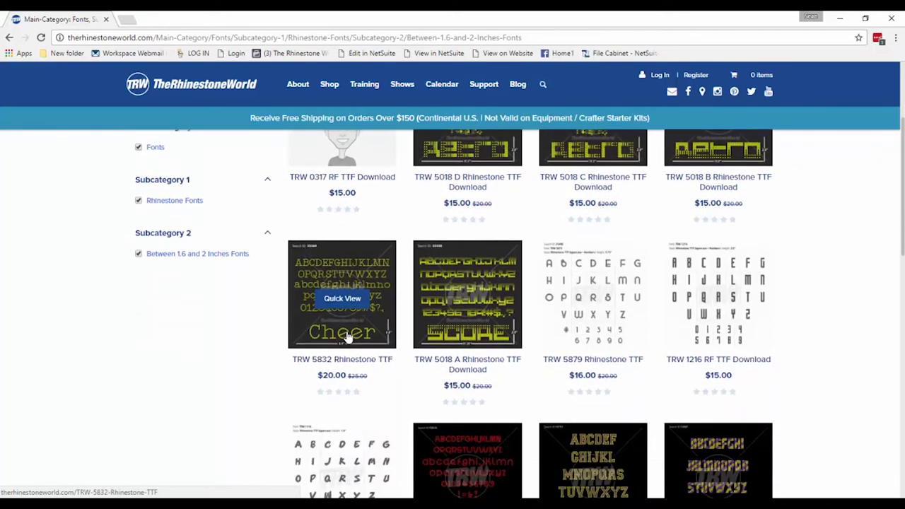
Step: Open the TRW 5832 Rhinestone TTF product and examine its letter preview, marked height, details and specifications
click(346, 338)
scroll(347, 335, down, 2)
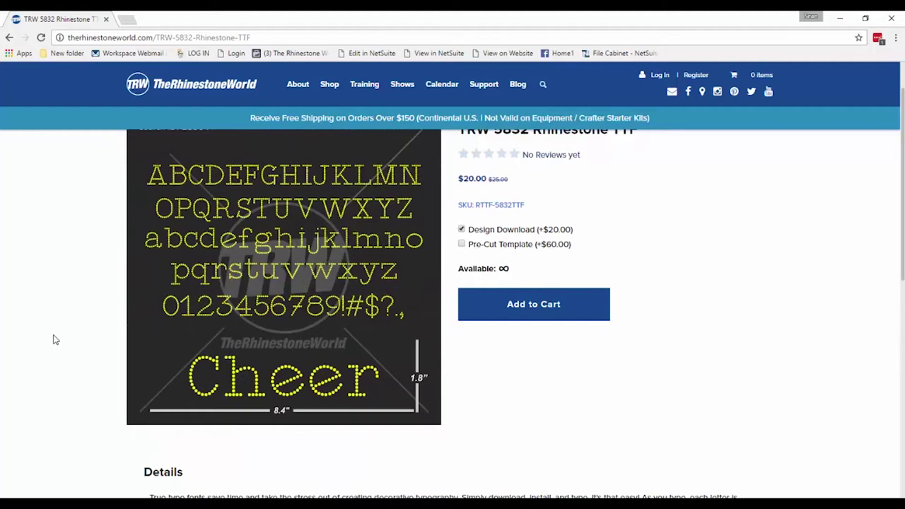
scroll(233, 336, up, 1)
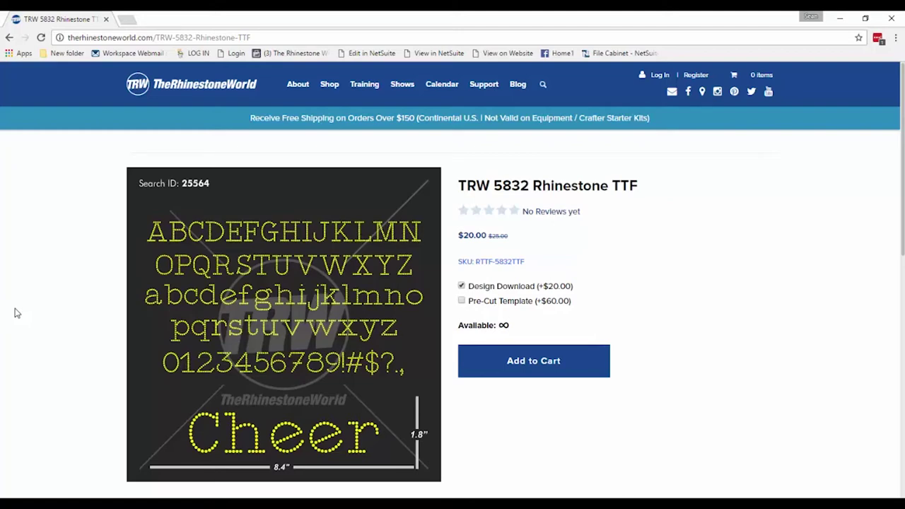
scroll(316, 355, down, 3)
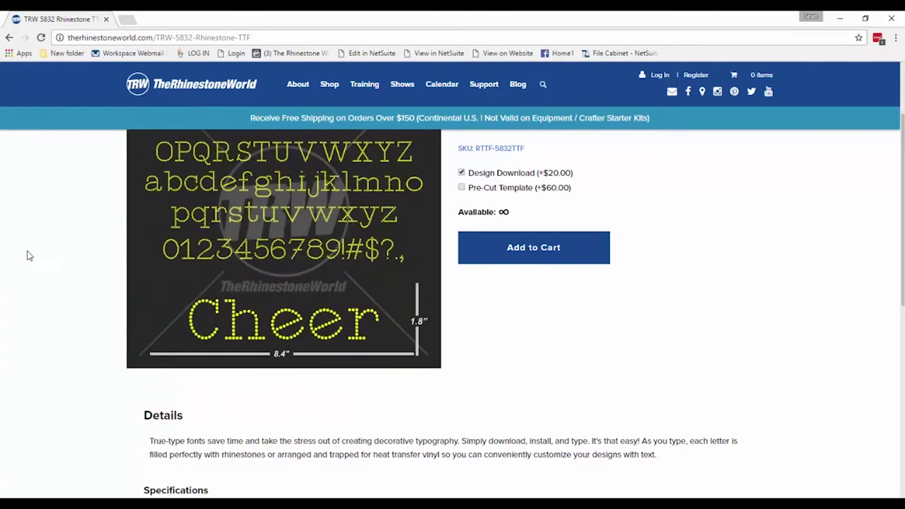
scroll(95, 249, up, 1)
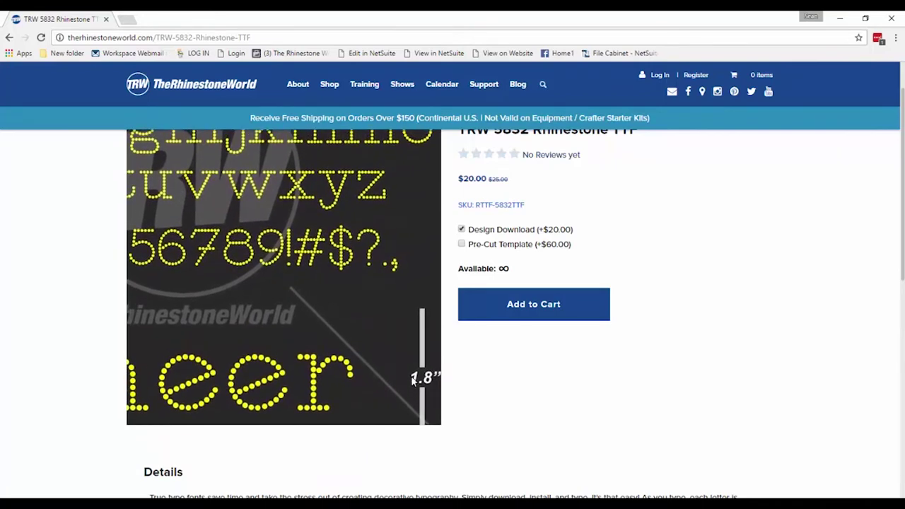
scroll(339, 390, down, 1)
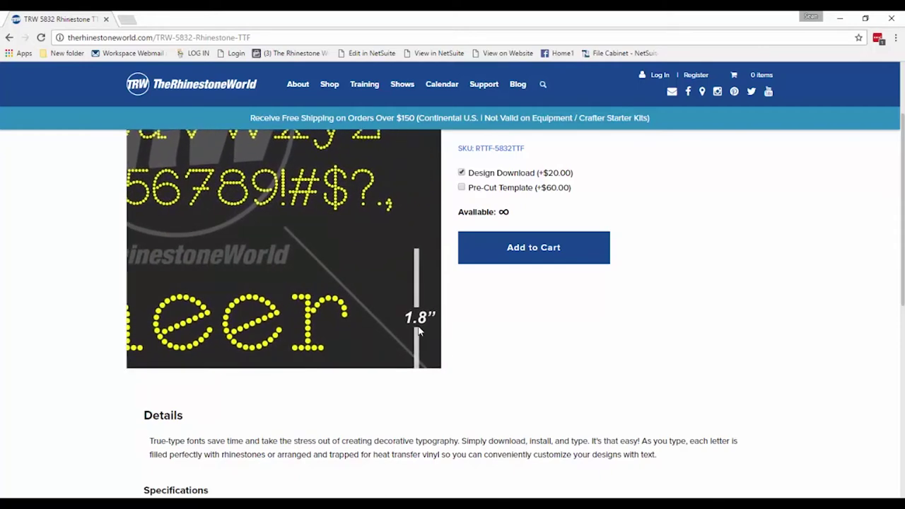
scroll(462, 323, down, 1)
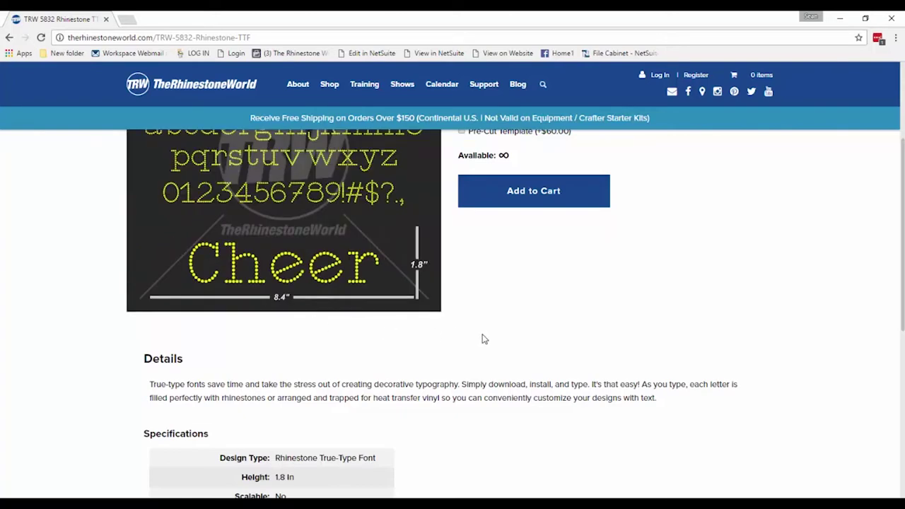
drag(458, 339, 313, 333)
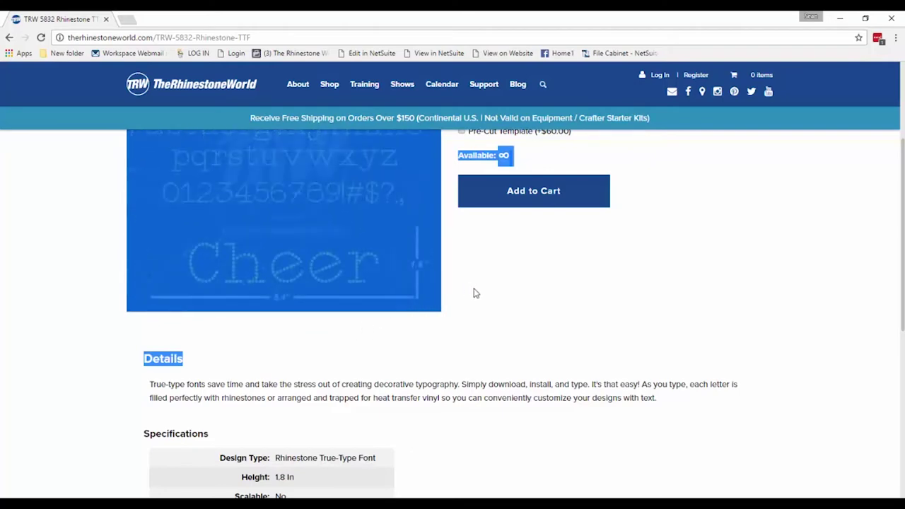
click(121, 234)
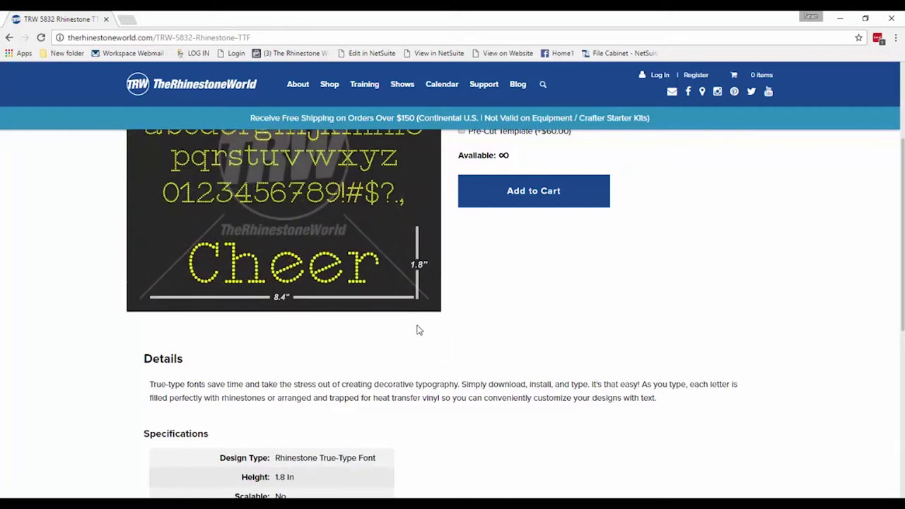
Step: Switch back to CorelDRAW, add the artistic text "basketball" in Arial and enlarge it to about 6.7 by 1.1 inches
click(847, 20)
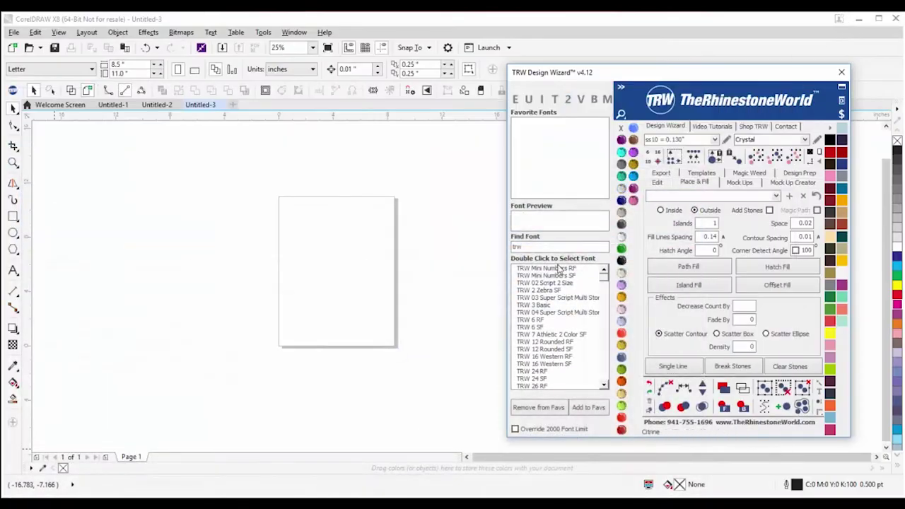
click(13, 271)
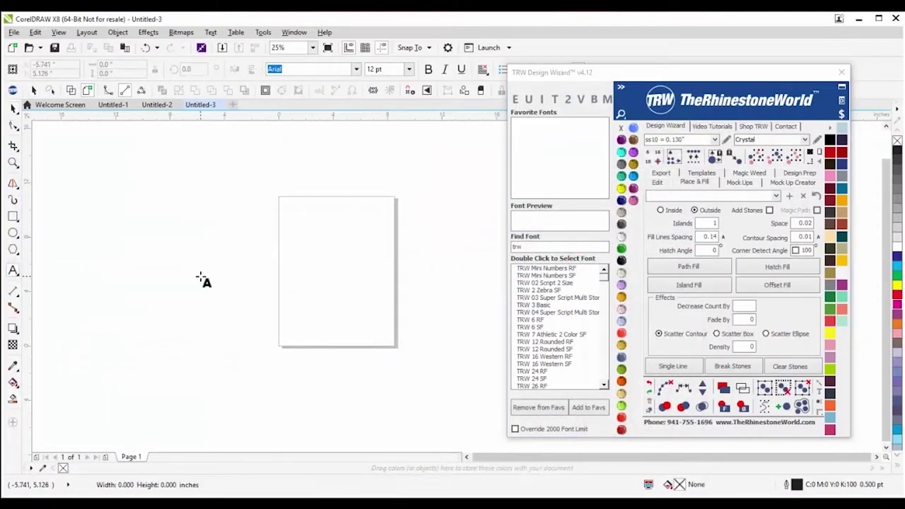
text(sa)
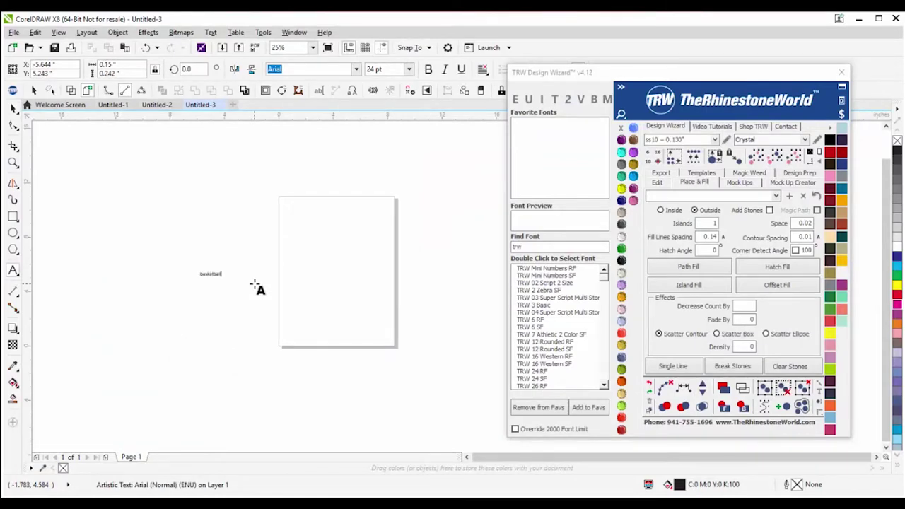
key(Escape)
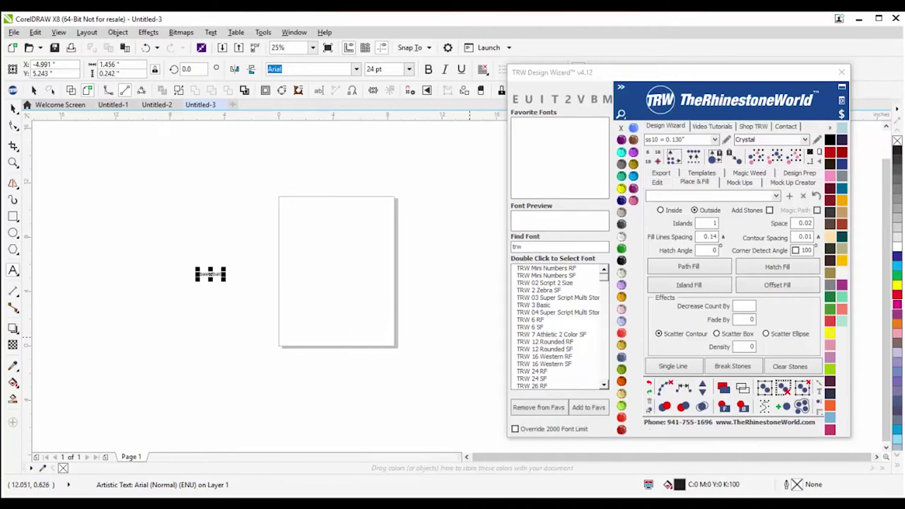
click(256, 291)
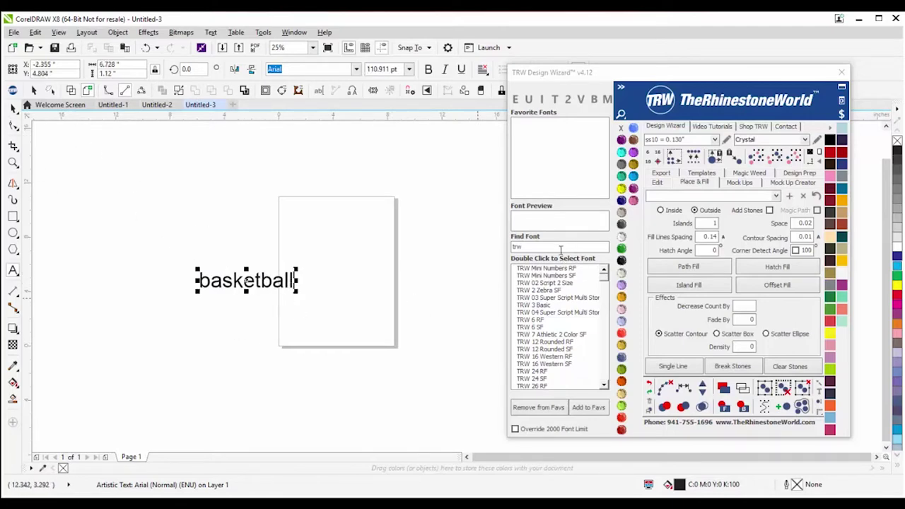
Step: Check the TRW 5832 font's product page in Chrome again and search CorelDRAW's wizard font finder for "trw 58", restoring the "trw" search
mouse_move(133, 496)
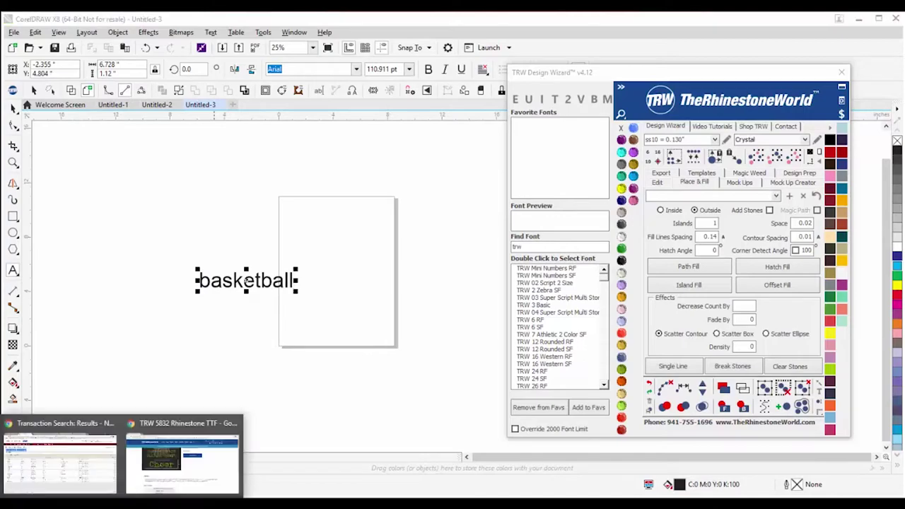
click(157, 472)
scroll(368, 366, up, 3)
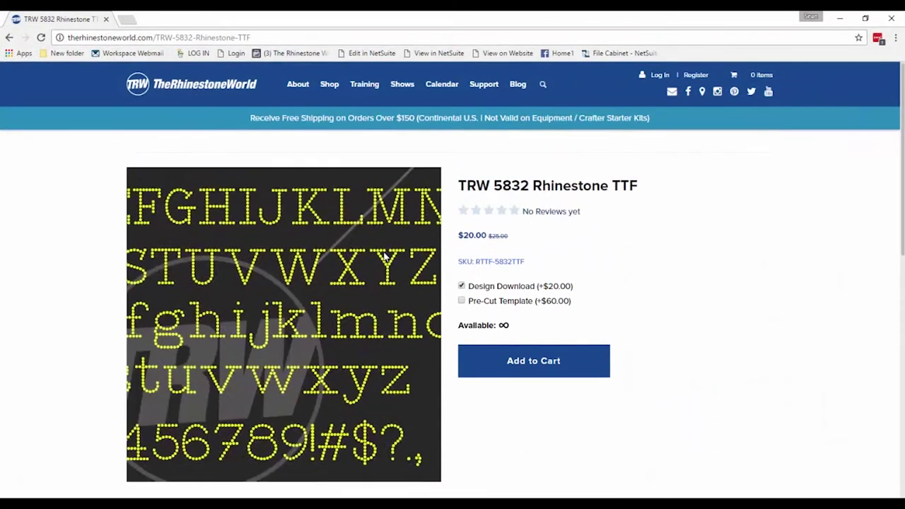
click(839, 18)
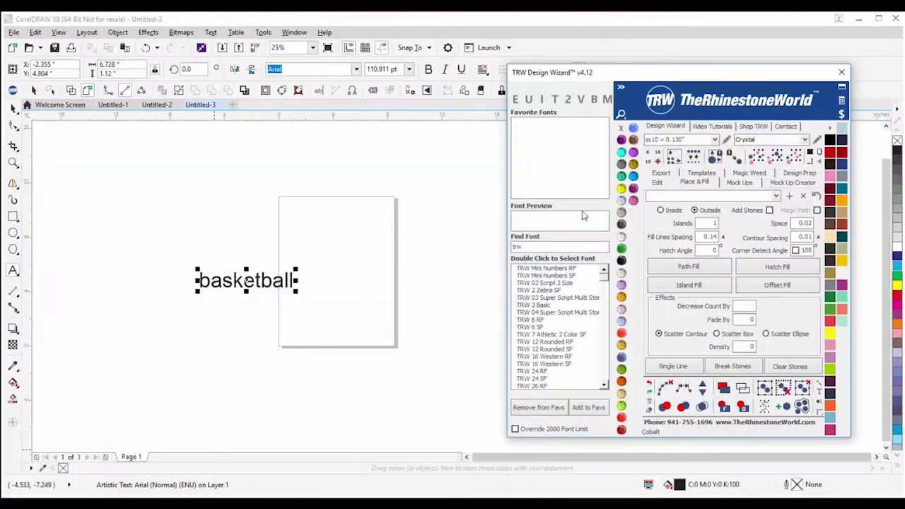
text(58)
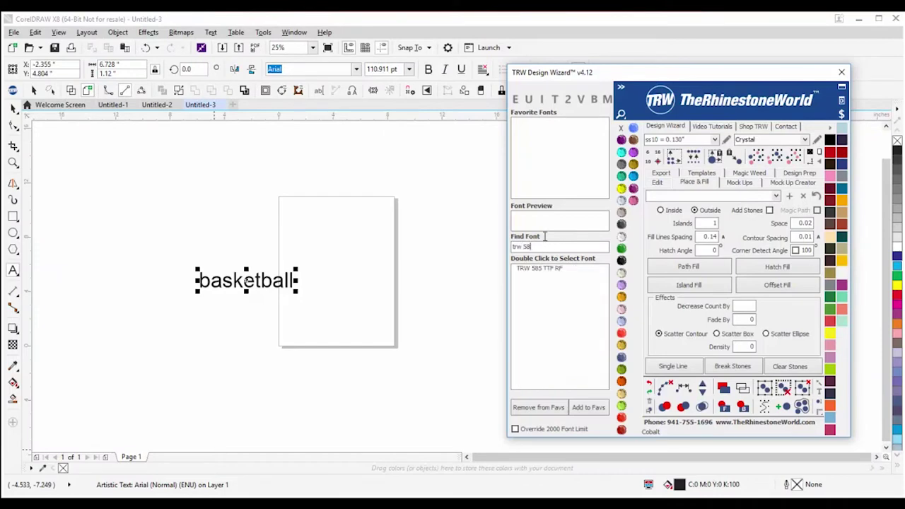
key(BackSpace)
key(BackSpace)
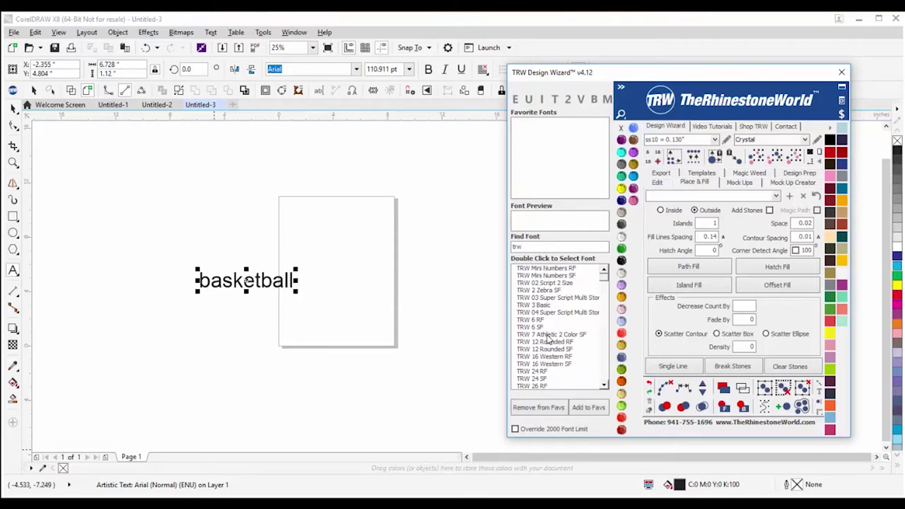
Step: Apply the TRW 12 Rounded RF font to the basketball text and move it to about X -8.85, Y 12 inches, off the page
double_click(549, 342)
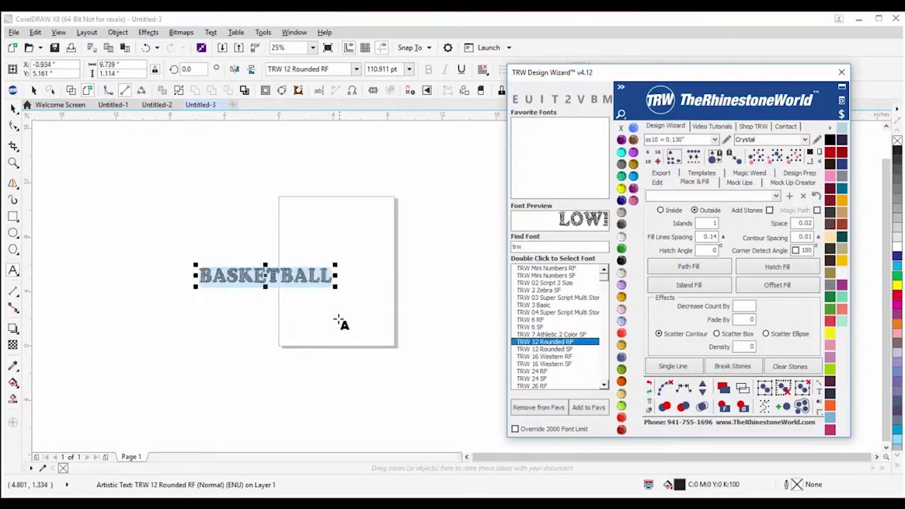
click(13, 107)
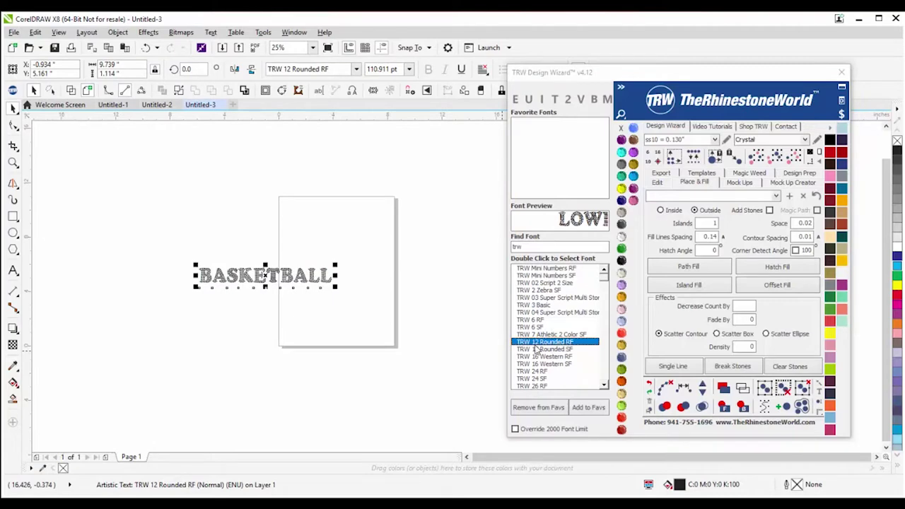
click(620, 87)
click(325, 254)
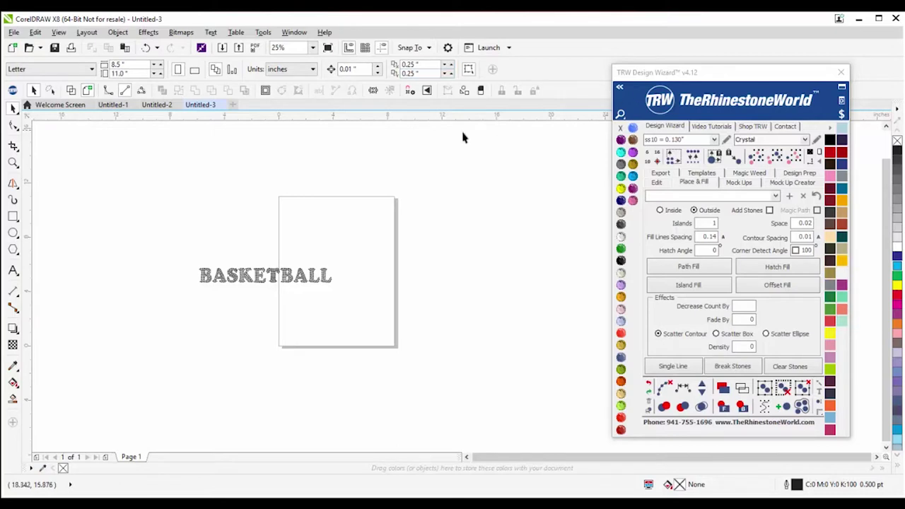
drag(280, 271, 168, 227)
drag(247, 281, 140, 189)
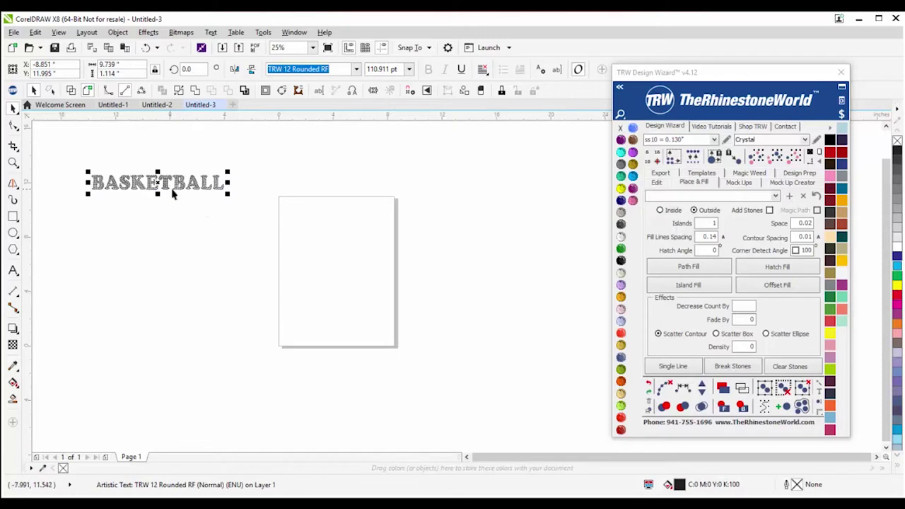
Step: Preview other TRW fonts on the basketball text from CorelDRAW's own font list, such as TRW 3020 Letter and TRW Love Sport Pack 1 PC RF
click(357, 68)
scroll(412, 221, up, 3)
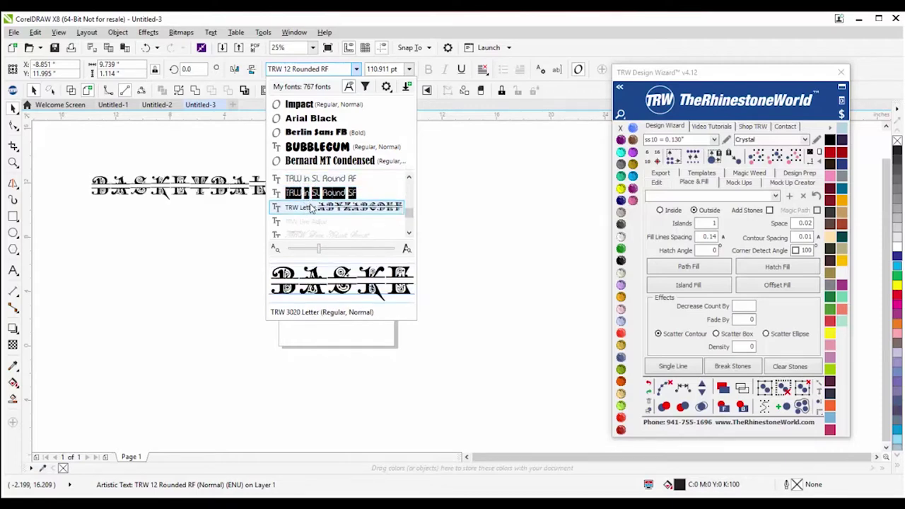
scroll(311, 212, down, 1)
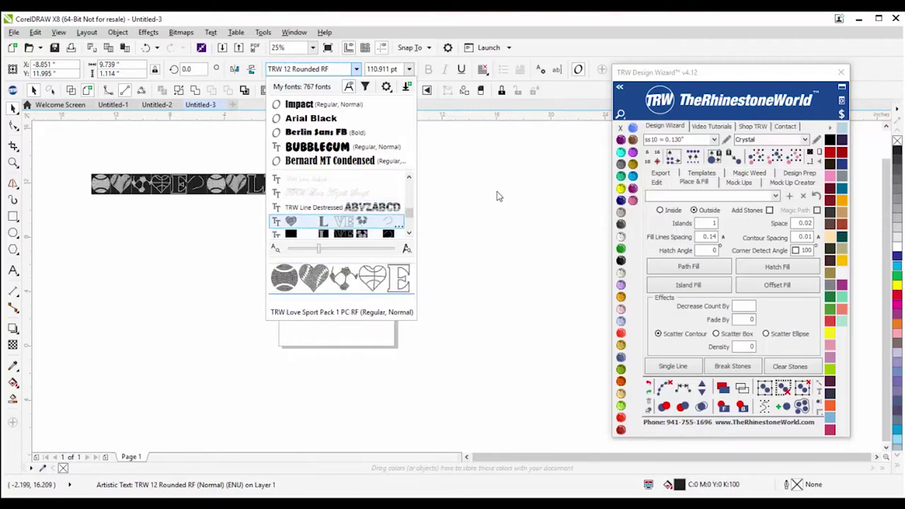
key(Escape)
Step: Expand the wizard's font finder again and clear its search text to list all fonts
click(620, 89)
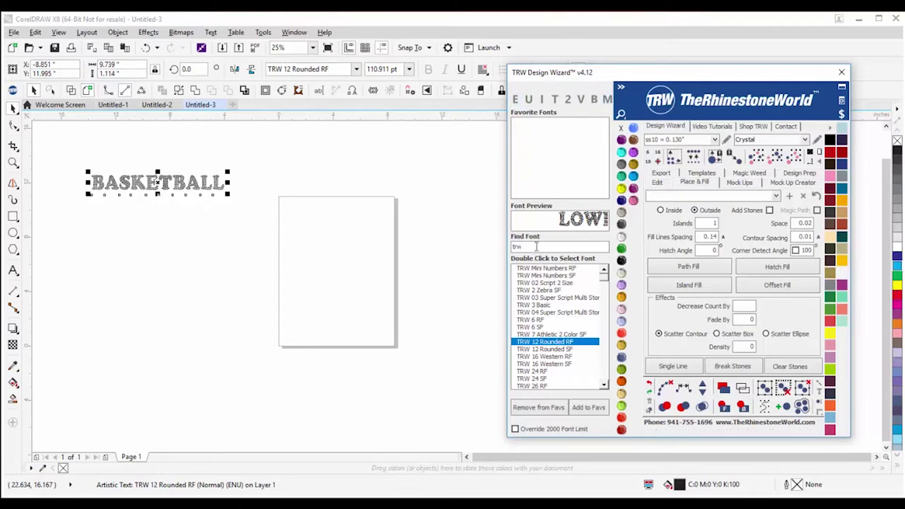
key(BackSpace)
key(BackSpace)
key(BackSpace)
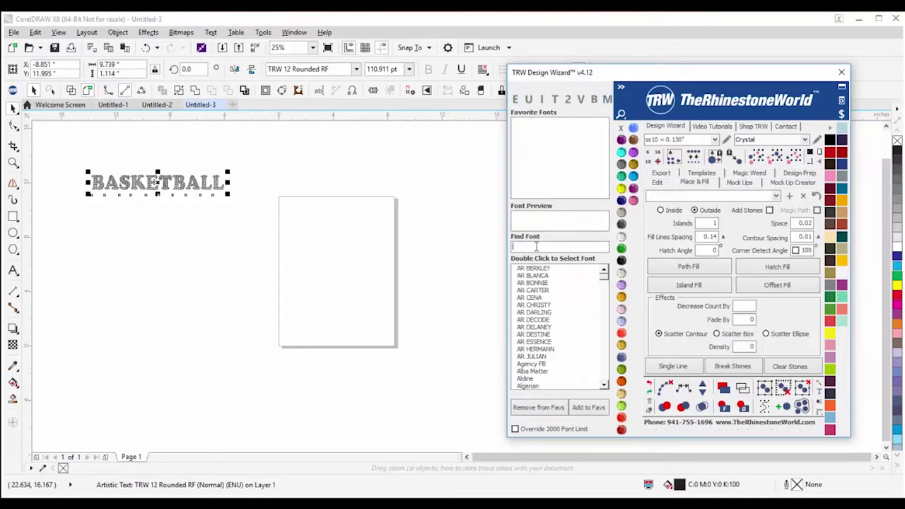
Step: Collapse and re-expand the wizard's font finder, and search it for "trw" fonts
click(620, 88)
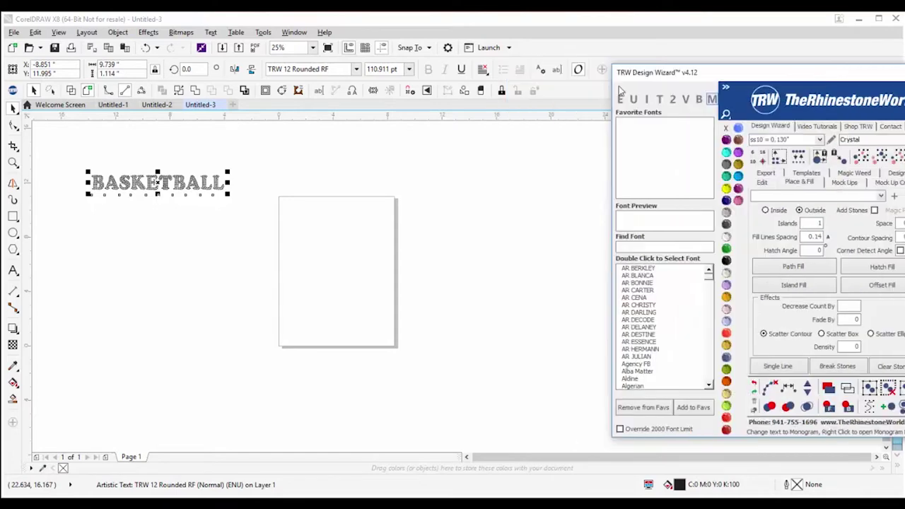
click(621, 89)
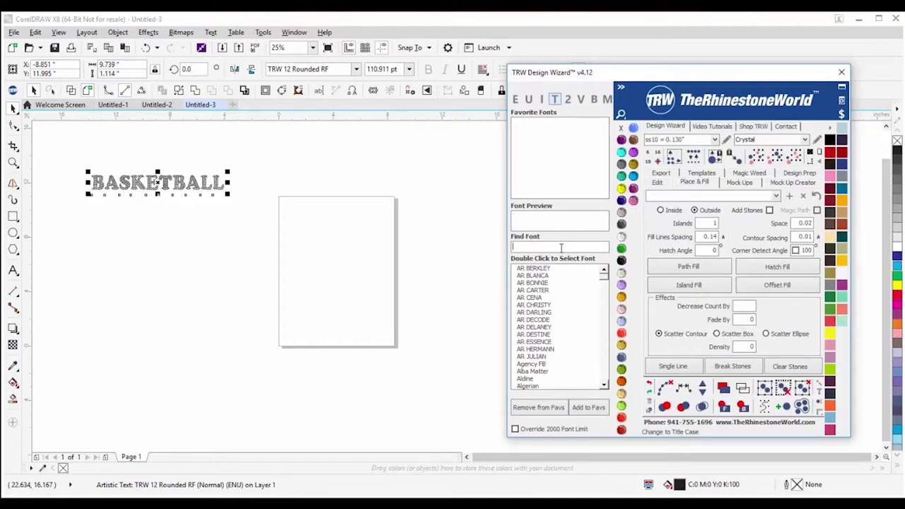
text(trw)
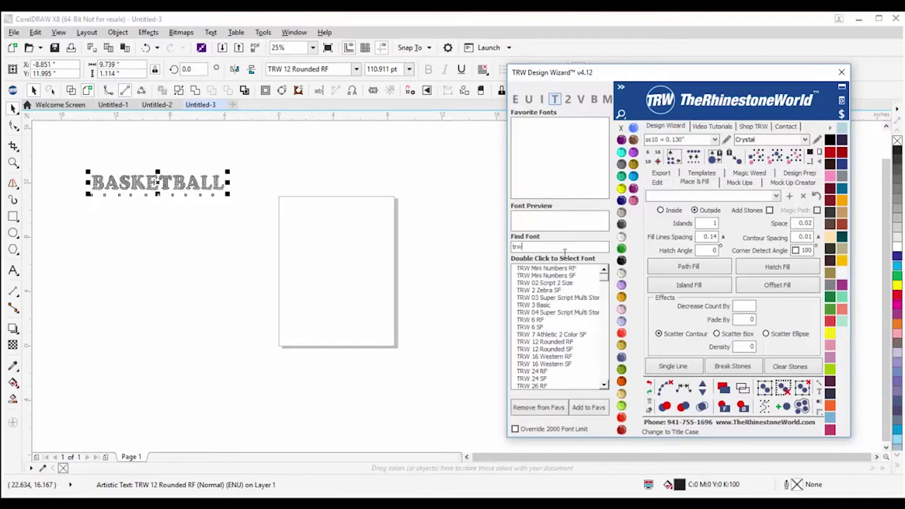
mouse_move(605, 277)
mouse_down()
mouse_move(605, 383)
mouse_move(609, 275)
mouse_up()
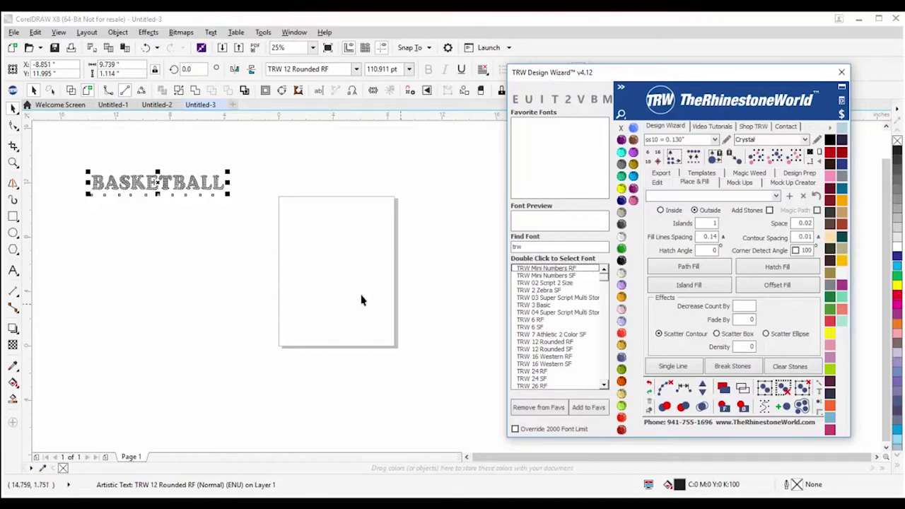
Step: Move the BASKETBALL text down and place a copy directly beneath it at about X -7.81, Y 7.54 inches
click(158, 203)
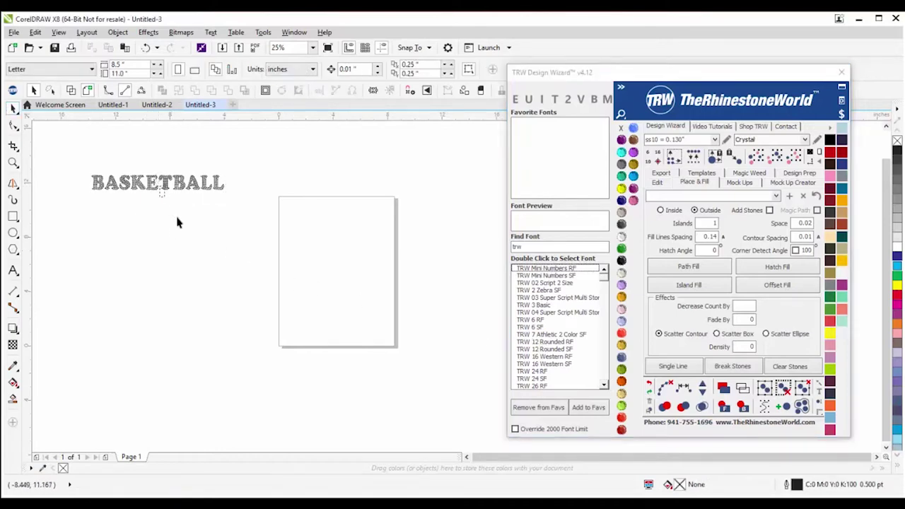
drag(186, 194, 199, 228)
click(198, 281)
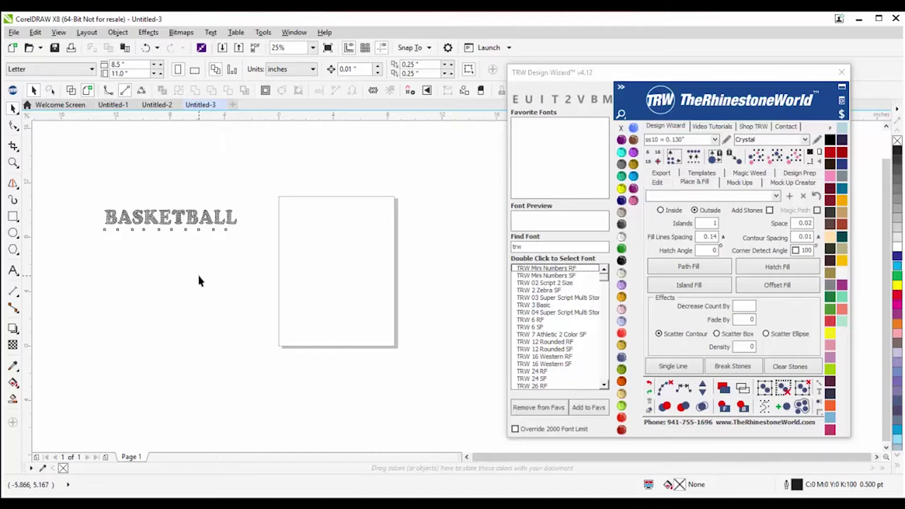
drag(149, 216, 150, 243)
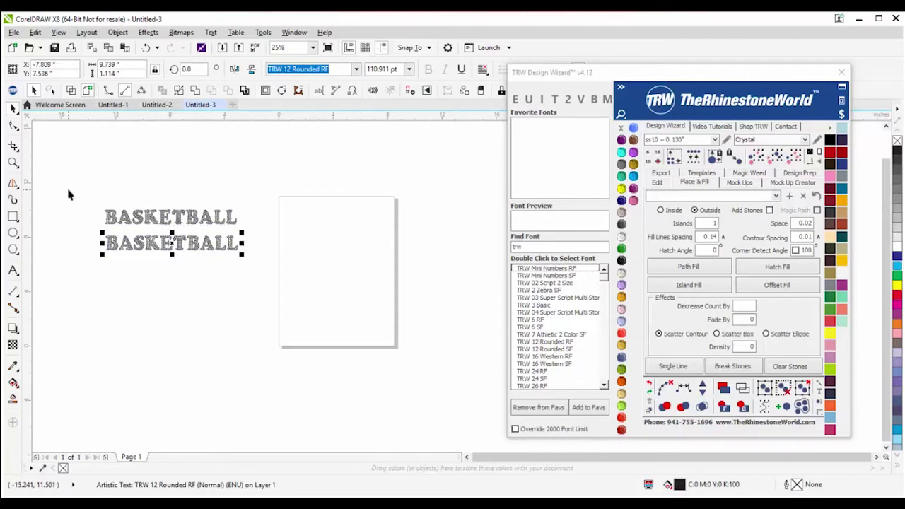
click(281, 283)
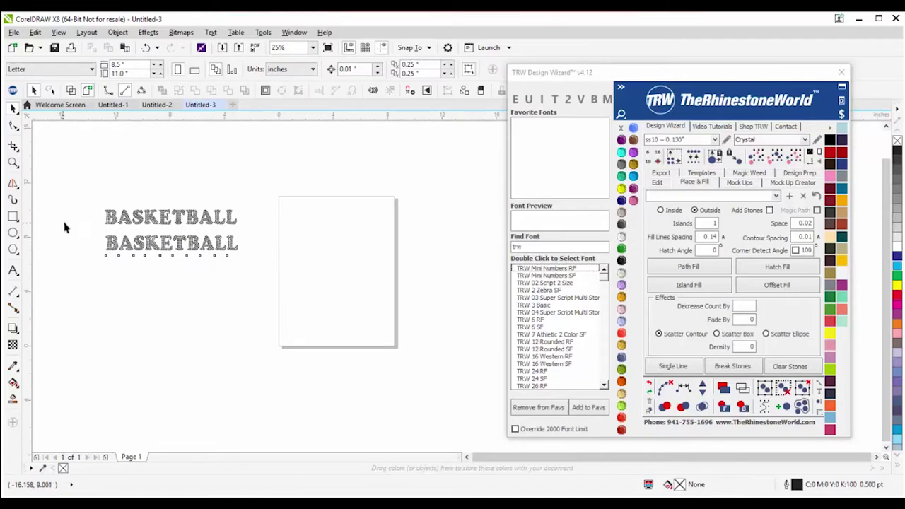
Step: Apply the TRW 12 Rounded SF font to the lower BASKETBALL copy using the wizard's font finder
drag(63, 227, 290, 272)
double_click(559, 349)
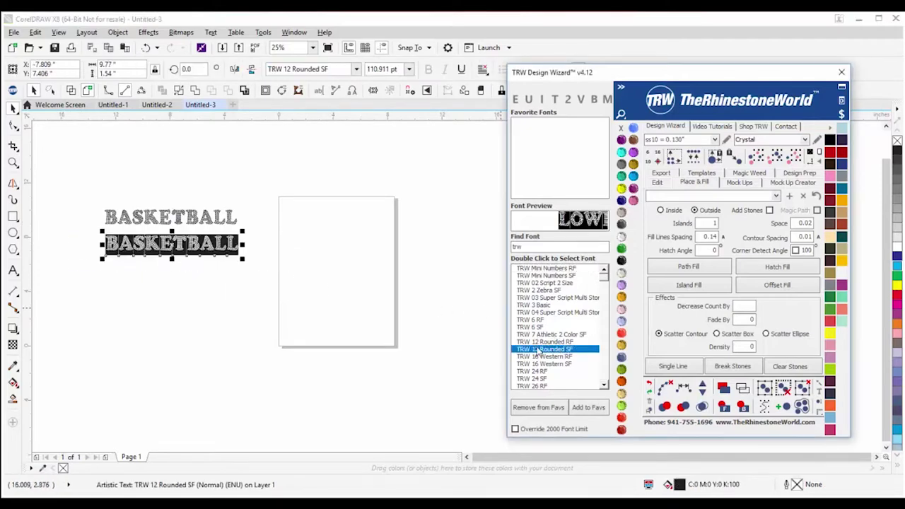
click(165, 290)
scroll(144, 247, up, 1)
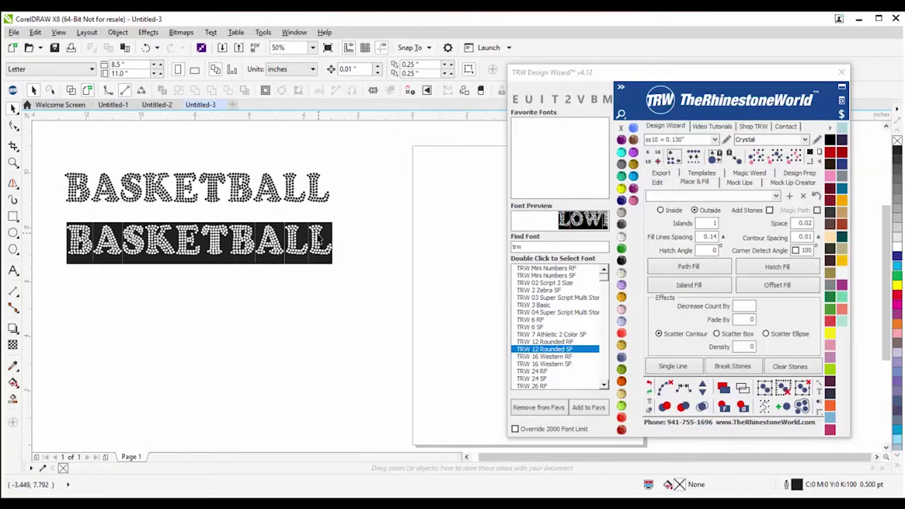
Step: Replace the lower text's wording with "ABCDEFGI", keeping the TRW 12 Rounded SF font
click(310, 239)
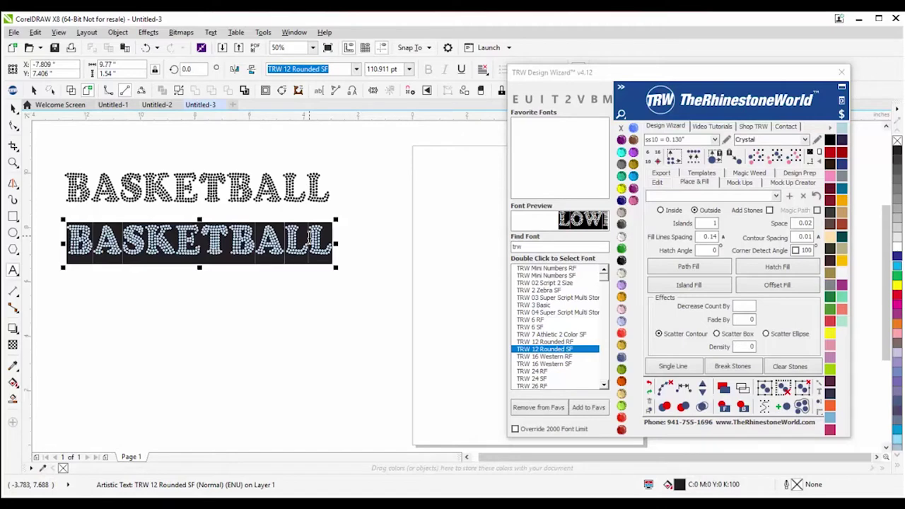
text(ABCDEFG)
key(BackSpace)
text(FGIH)
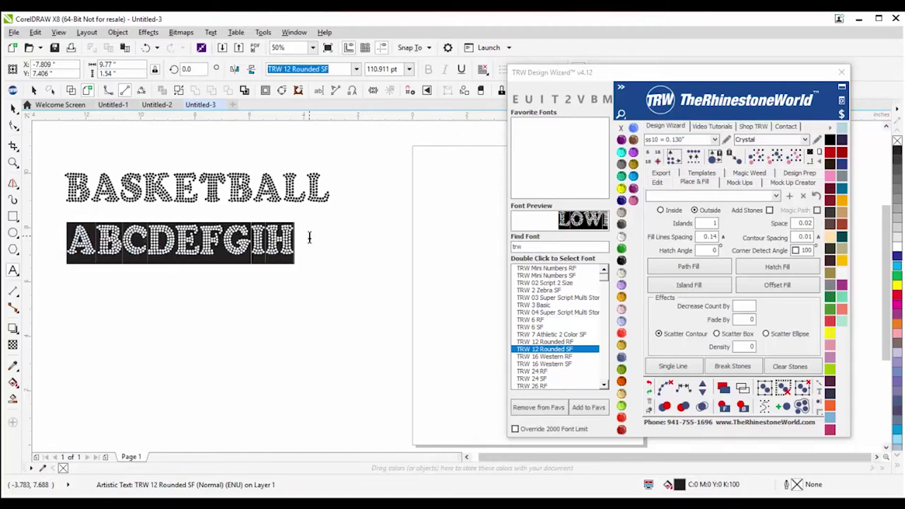
key(BackSpace)
key(Escape)
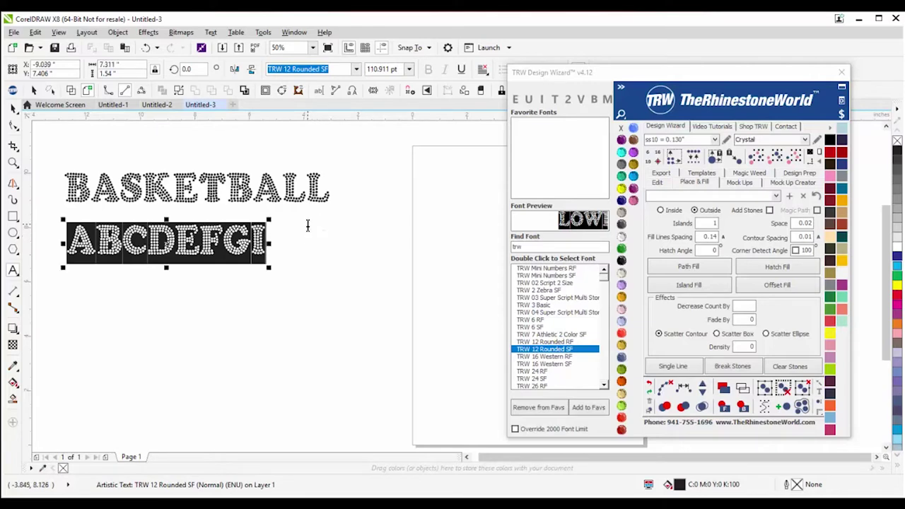
click(14, 106)
click(261, 317)
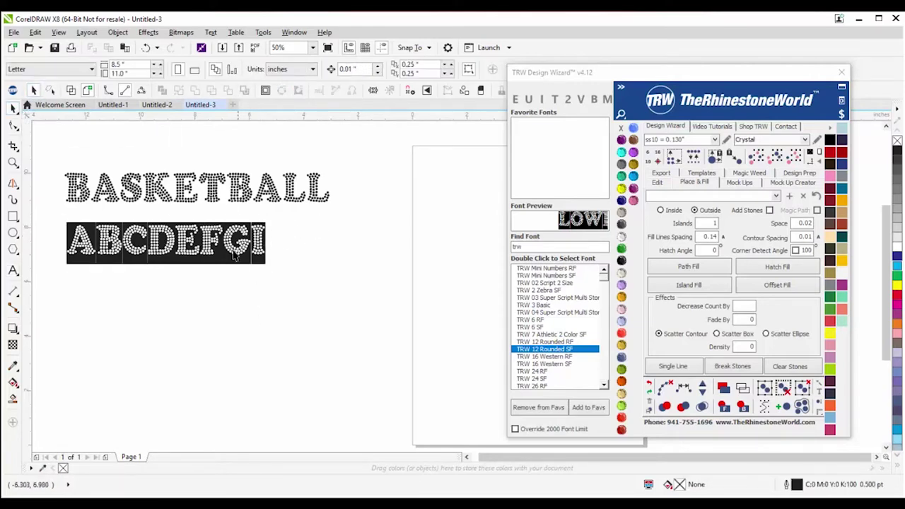
Step: Move the ABCDEFGI text to about X -9.33, Y 6.76 inches, leaving a gap below BASKETBALL
drag(235, 257, 276, 322)
scroll(318, 278, down, 1)
click(233, 258)
scroll(237, 251, up, 1)
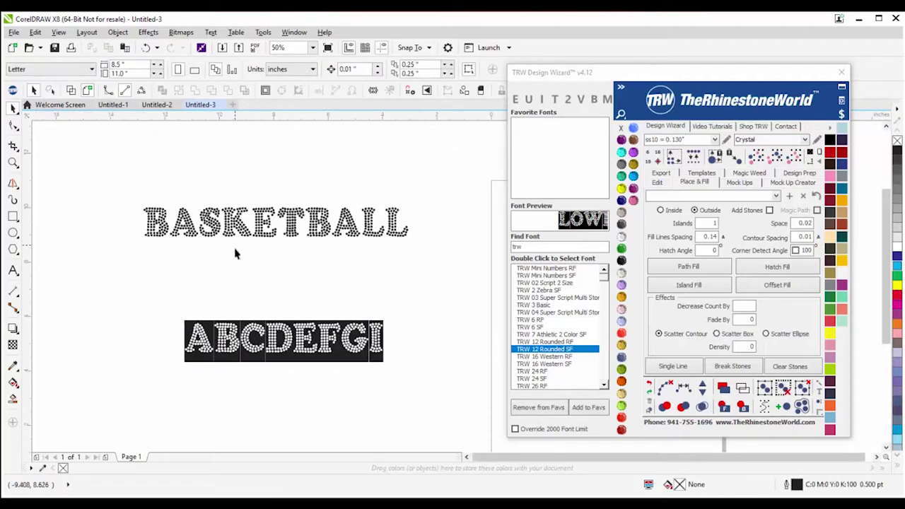
drag(270, 361, 224, 315)
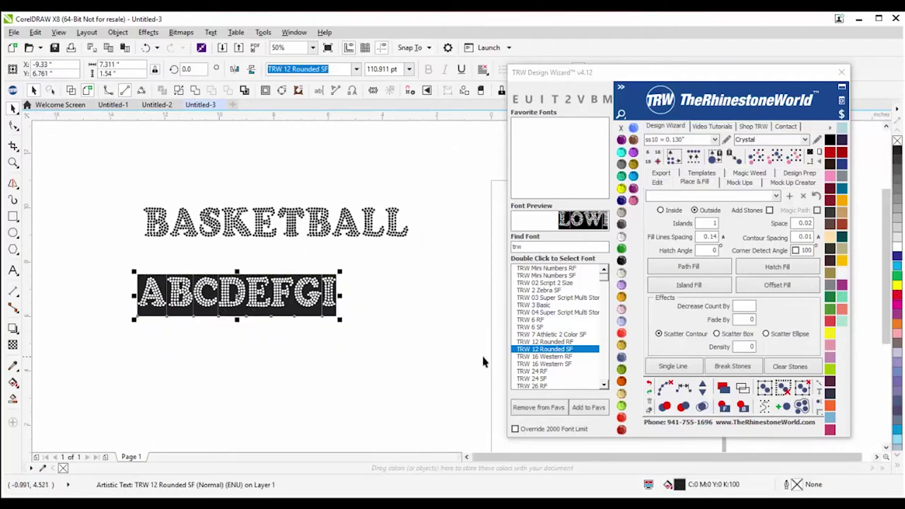
double_click(271, 302)
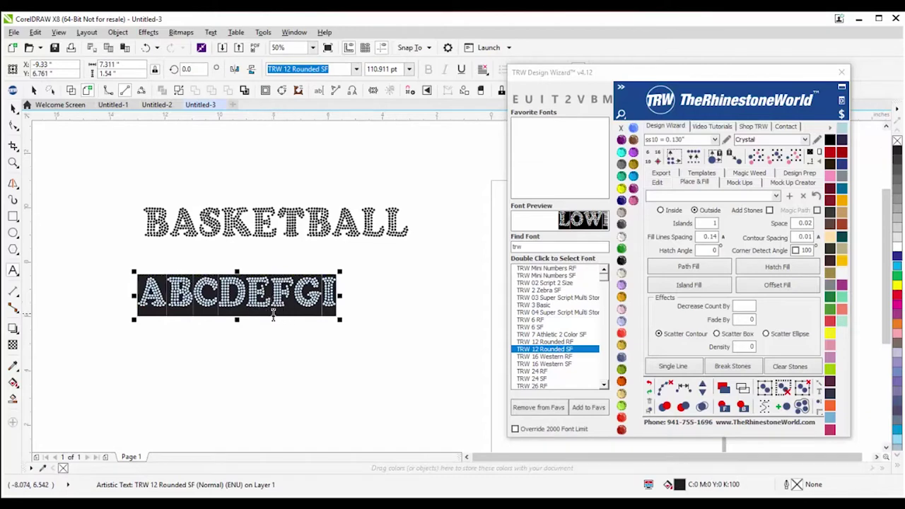
click(13, 108)
click(79, 240)
scroll(80, 241, down, 2)
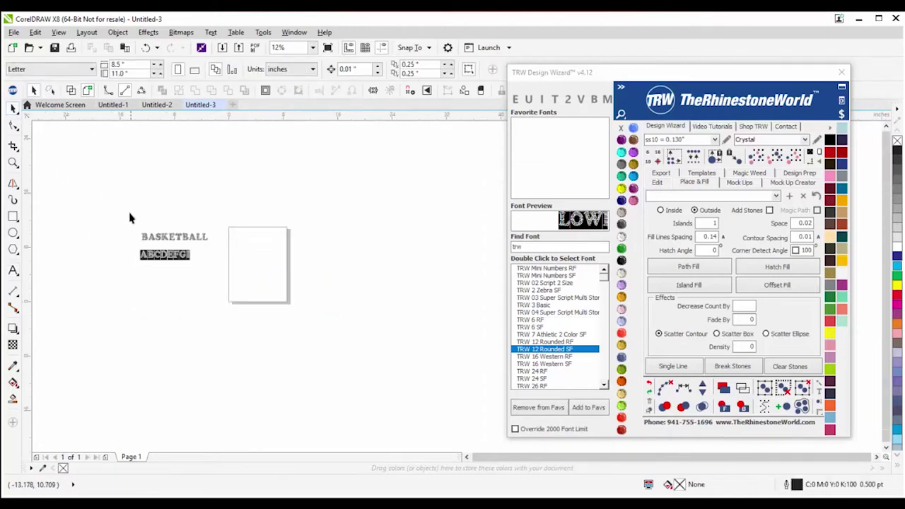
Step: Move the BASKETBALL text up to about X -6.55, Y 12.04 inches, away from the ABCDEFGI text
scroll(132, 218, up, 1)
drag(202, 239, 220, 204)
click(141, 263)
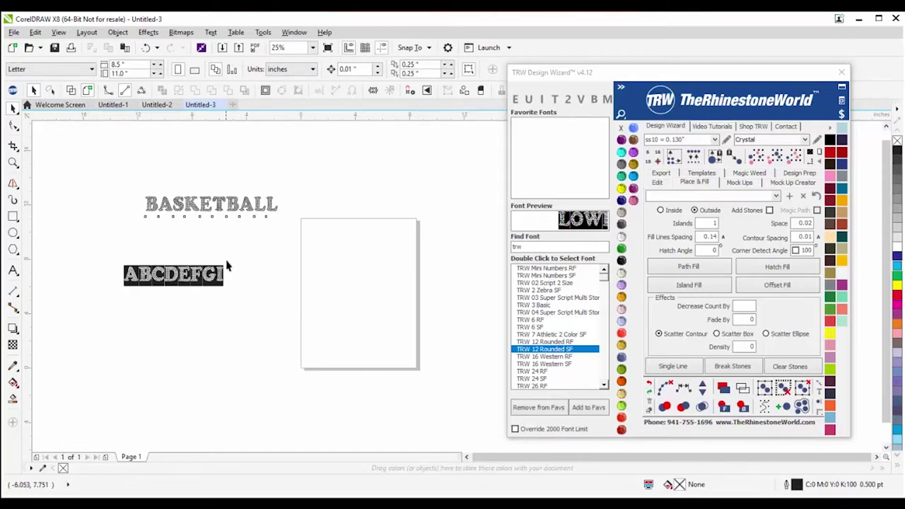
scroll(173, 244, up, 1)
scroll(170, 240, down, 1)
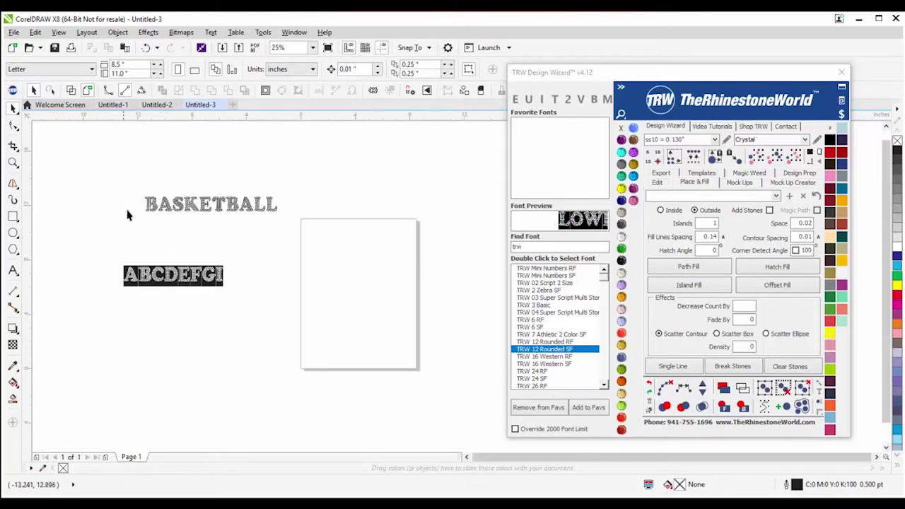
Step: Examine the ABCDEFGI text in TRW 12 Rounded SF and compare it with the BASKETBALL text in TRW 12 Rounded RF
click(165, 282)
scroll(161, 280, up, 1)
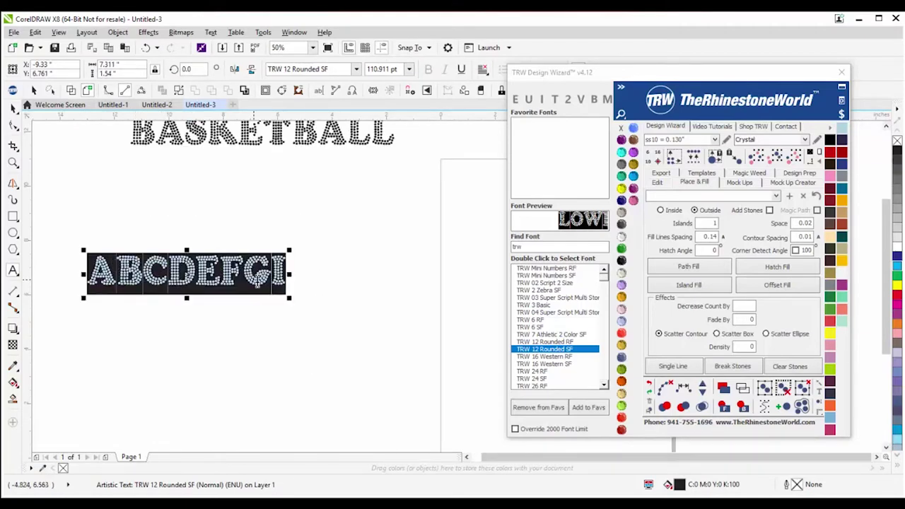
scroll(280, 277, down, 1)
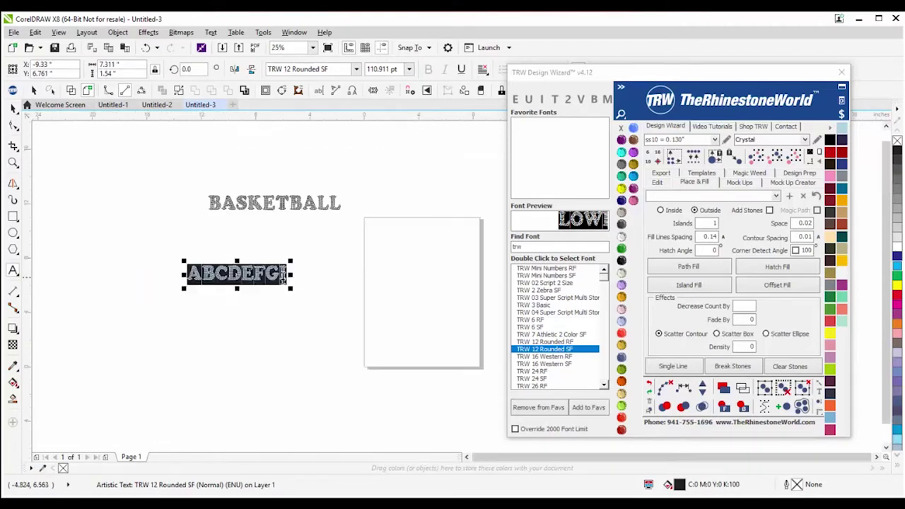
click(134, 259)
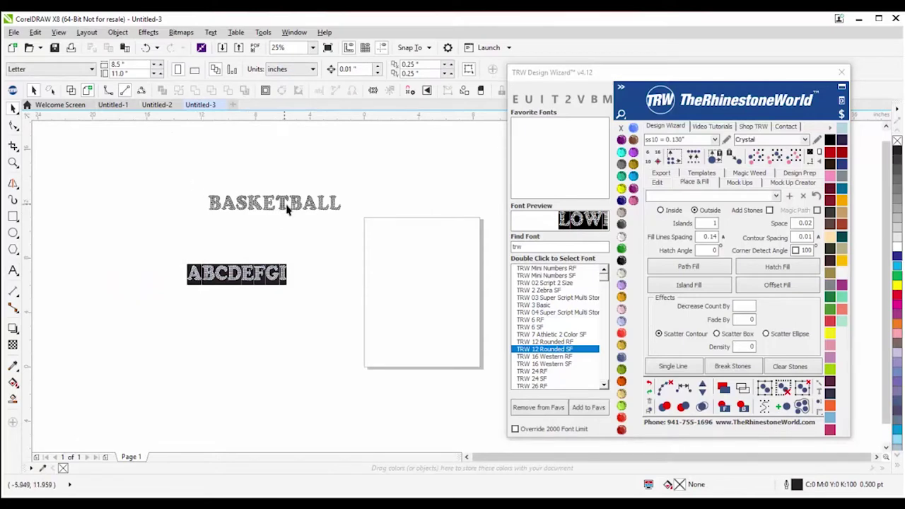
scroll(318, 205, up, 1)
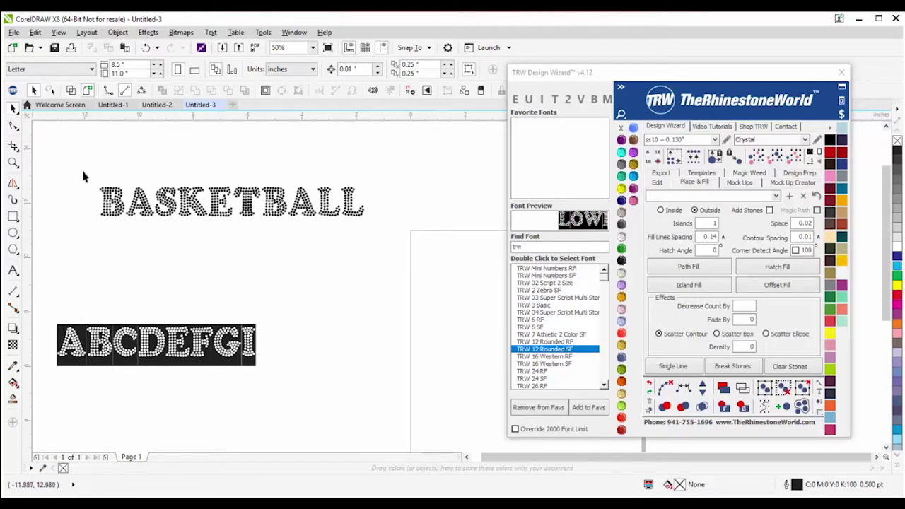
drag(79, 166, 385, 241)
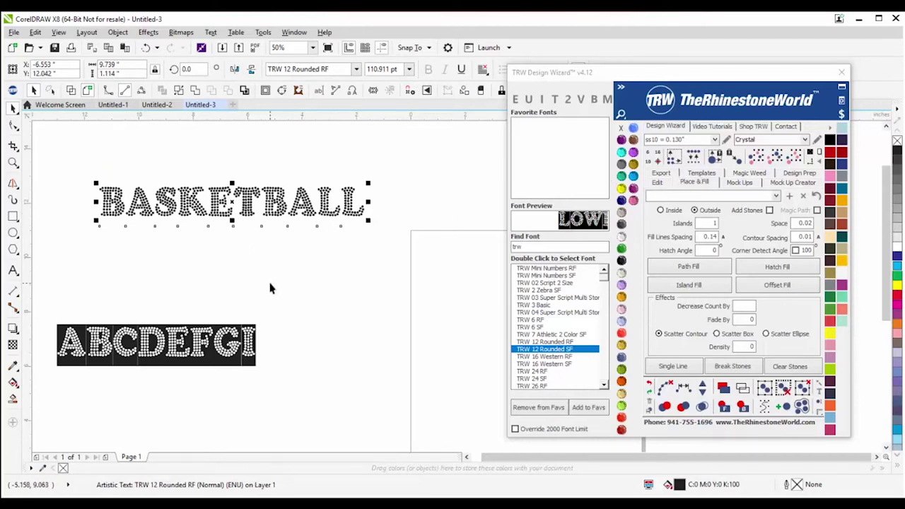
double_click(227, 360)
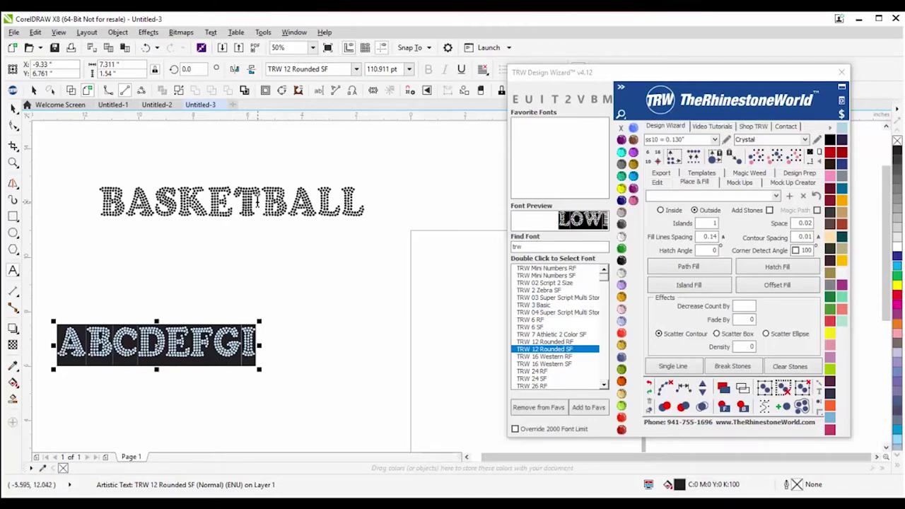
double_click(258, 203)
click(14, 106)
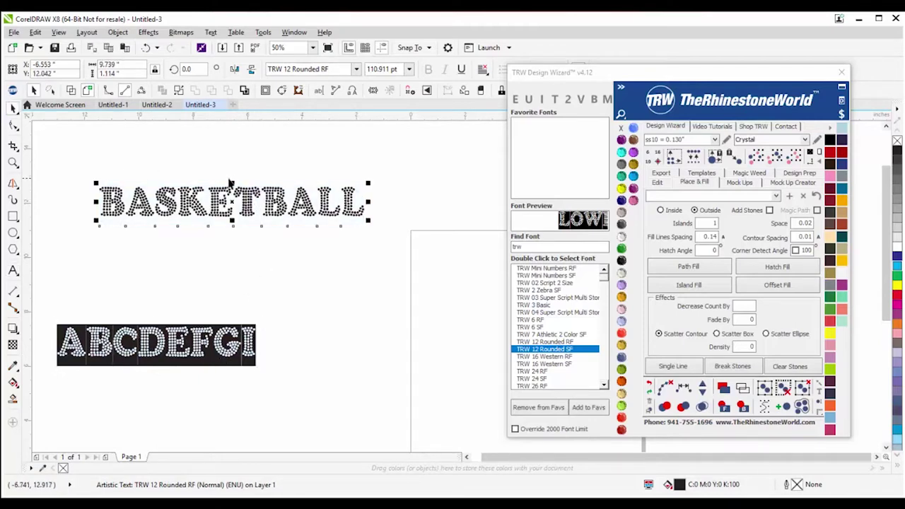
Step: Reposition the BASKETBALL text above the ABCDEFGI text, leaving a wide gap between them
mouse_move(216, 212)
mouse_down()
mouse_move(217, 171)
mouse_move(227, 224)
mouse_up()
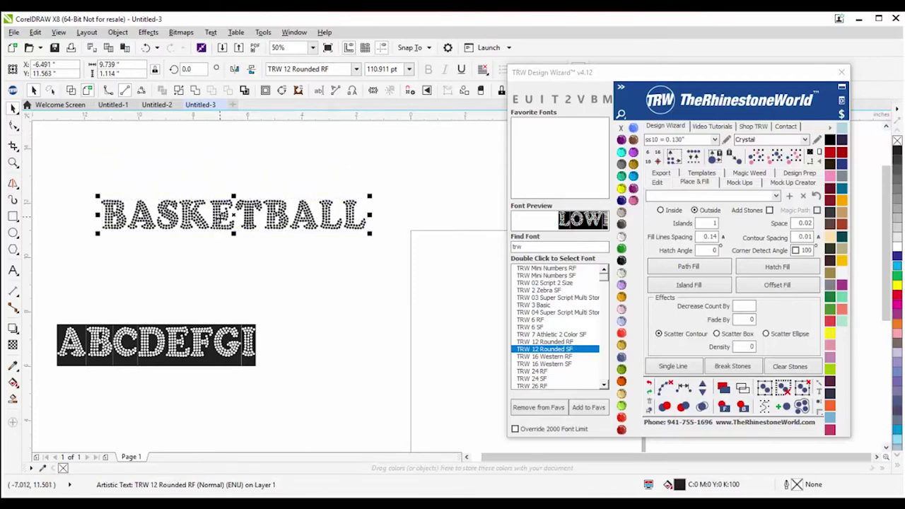
click(265, 268)
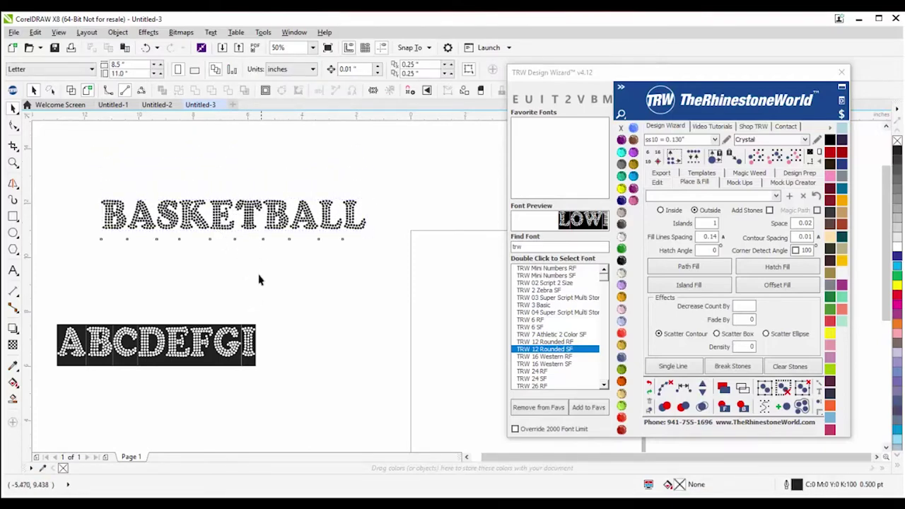
scroll(258, 280, down, 2)
drag(259, 238, 233, 257)
click(210, 268)
scroll(211, 267, up, 2)
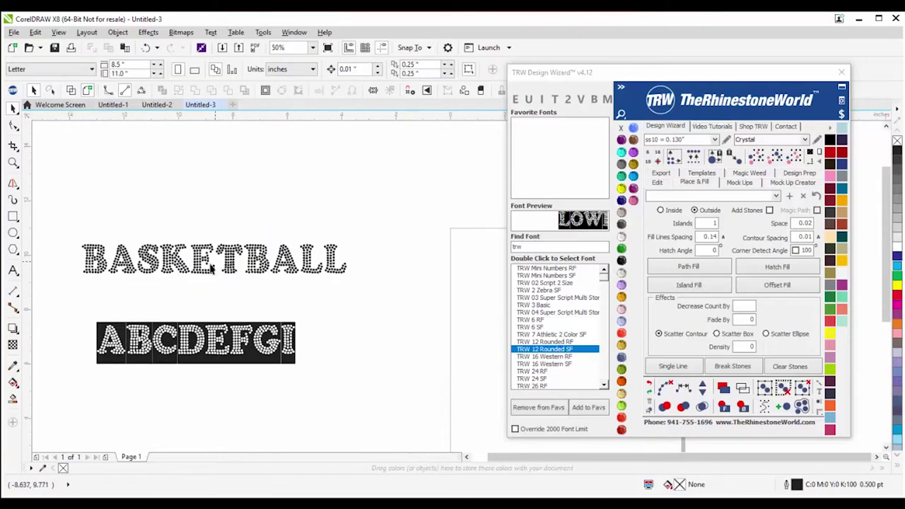
drag(195, 272, 201, 200)
click(216, 236)
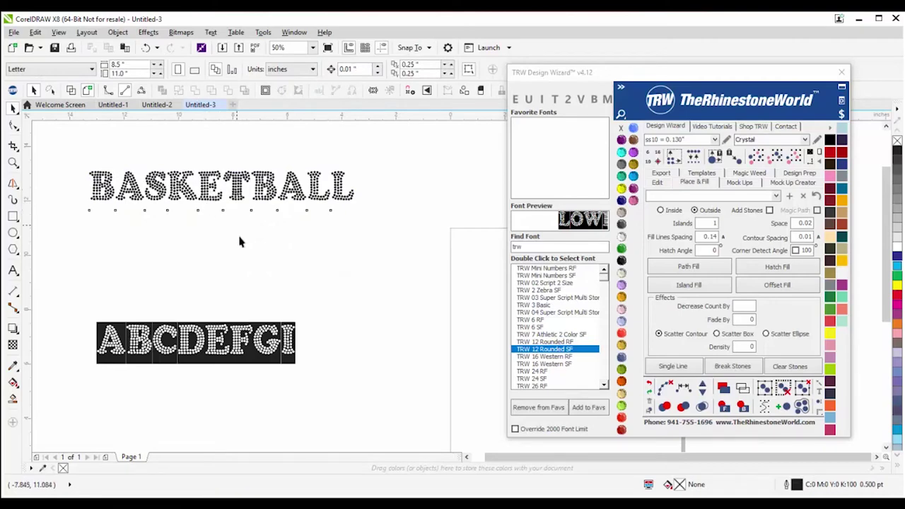
Step: Scale the BASKETBALL text down proportionally to about 2.16 by 0.25 inches, keeping its upper-left corner in place
scroll(239, 242, down, 1)
scroll(228, 224, up, 1)
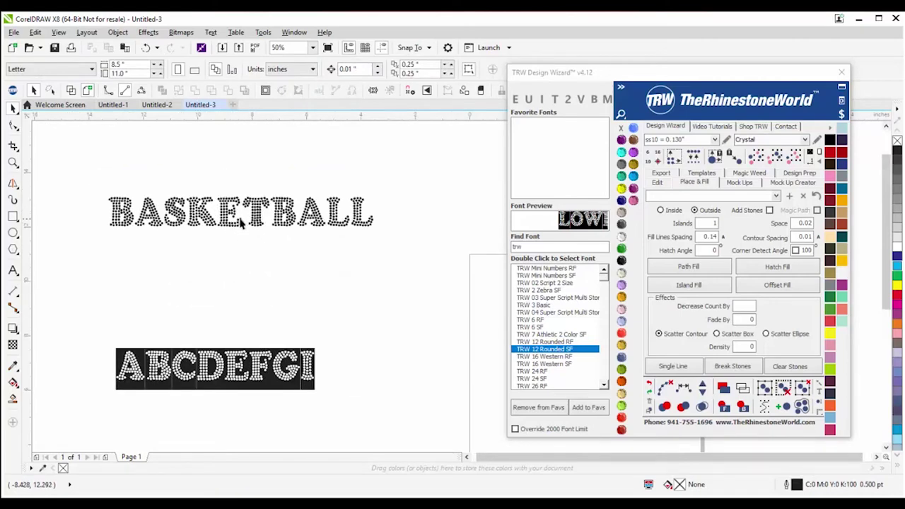
click(290, 222)
drag(376, 236, 172, 207)
click(123, 235)
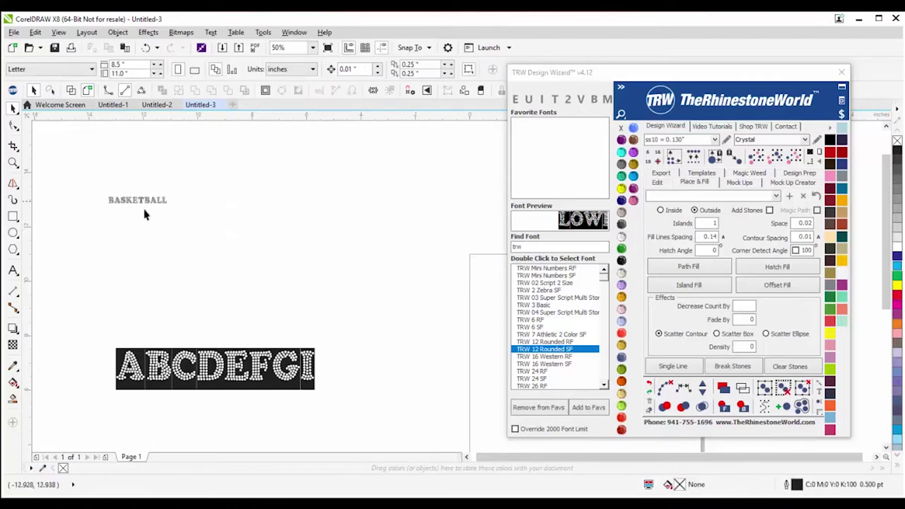
Step: Try enlarging the BASKETBALL text proportionally to about 11.75 by 1.34 inches, and undo the enlargement
click(128, 205)
drag(171, 207, 428, 303)
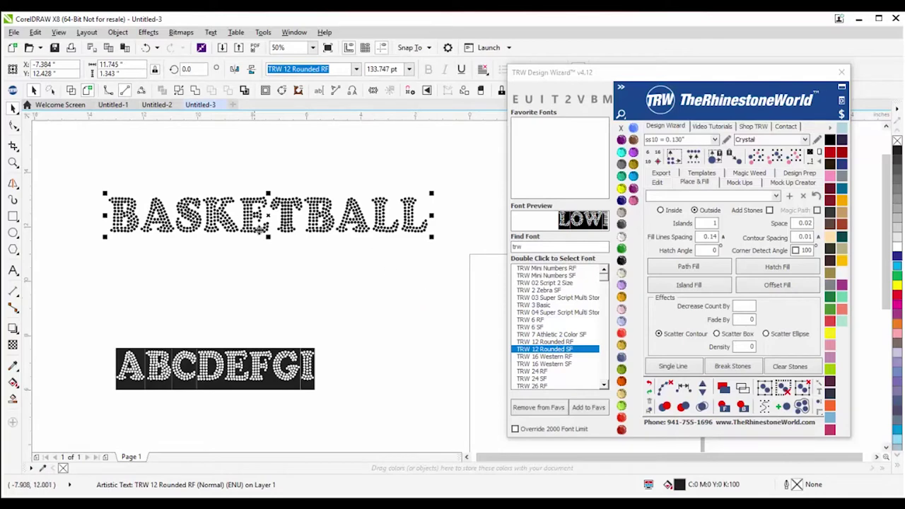
key(ctrl+z)
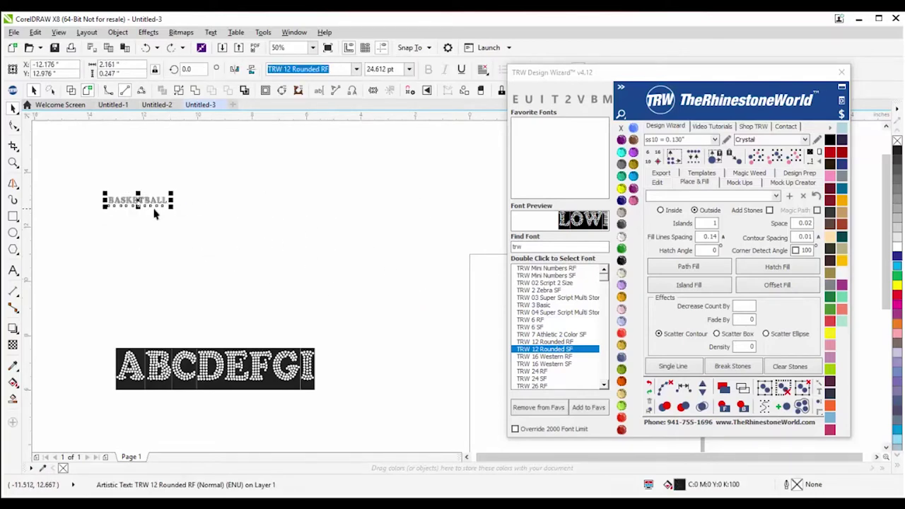
Step: Enlarge the BASKETBALL text proportionally to about 9.74 by 1.11 inches, keeping its upper-left corner in place
drag(171, 204, 414, 278)
key(Escape)
drag(170, 191, 350, 214)
key(Escape)
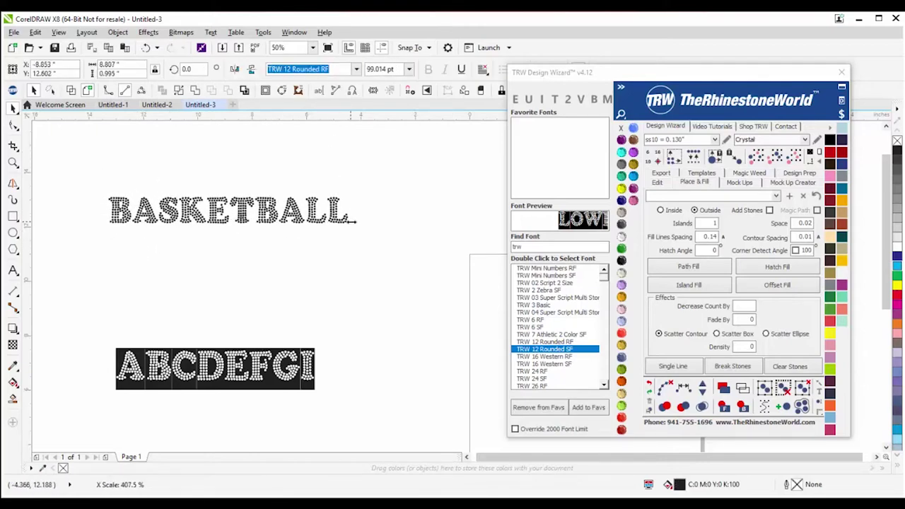
click(226, 242)
key(ctrl+z)
key(ctrl+z)
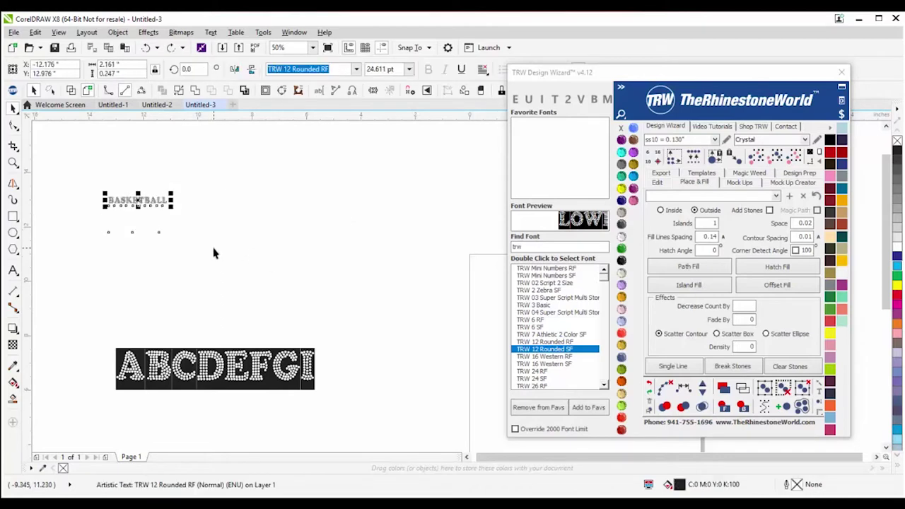
key(ctrl+shift+z)
key(ctrl+shift+z)
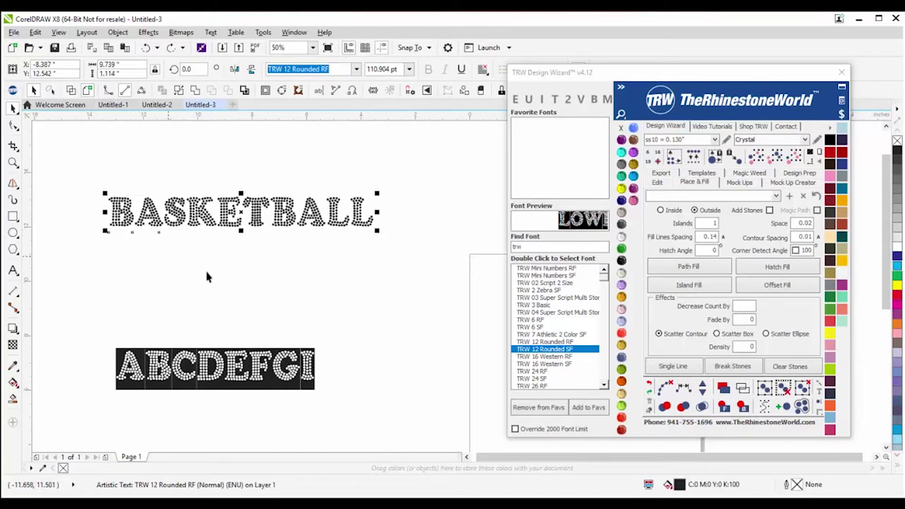
Step: Duplicate the BASKETBALL text with the copies stacked above the ABCDEFGI text, and adjust the upper copy's position
click(232, 249)
drag(227, 219, 226, 262)
right_click(227, 262)
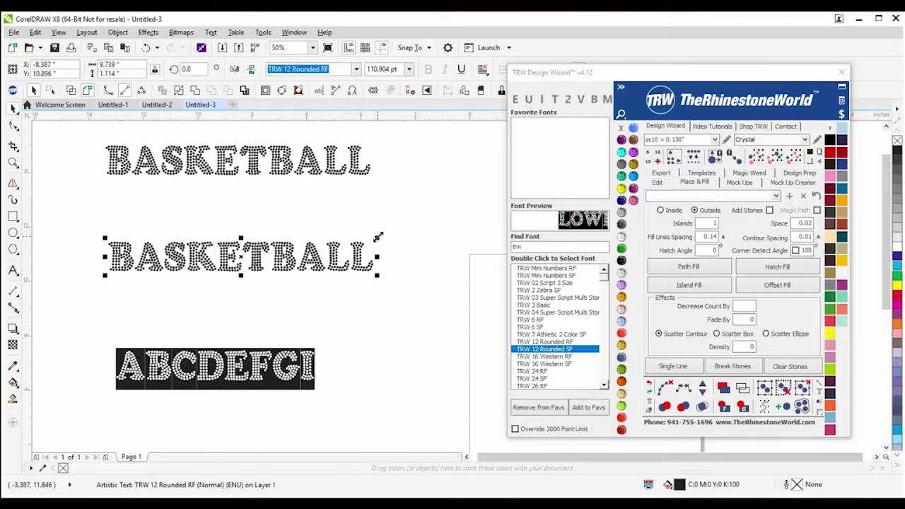
click(230, 185)
click(228, 164)
drag(219, 148, 226, 154)
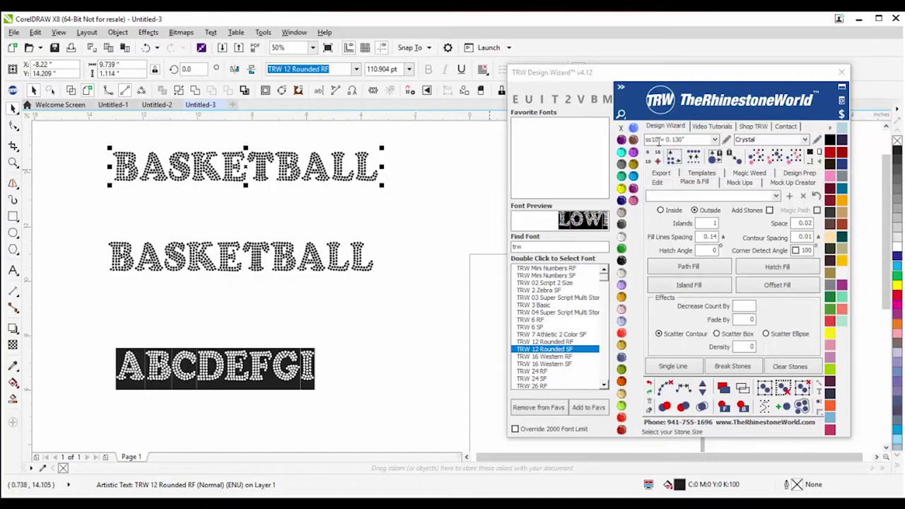
Step: Resize the upper BASKETBALL text for ss10 (0.130") stones with Resize Design, accepting stone replacement
click(675, 161)
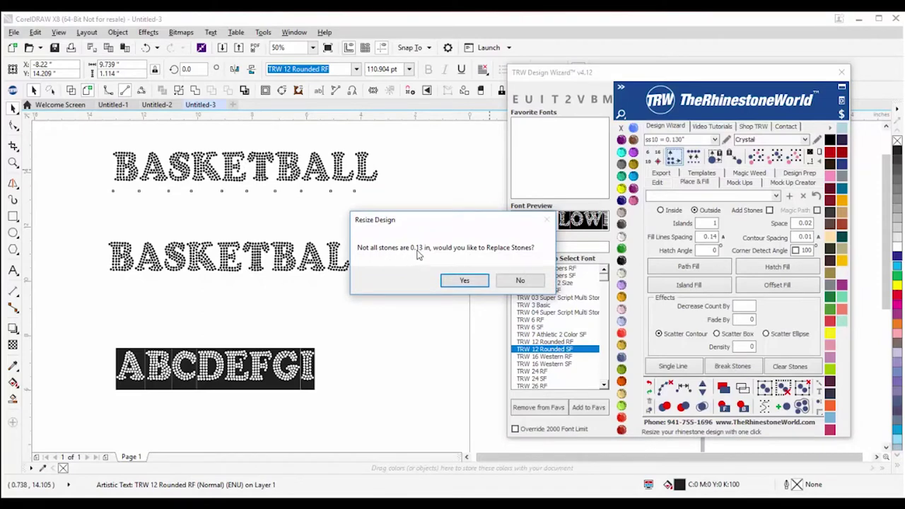
click(464, 281)
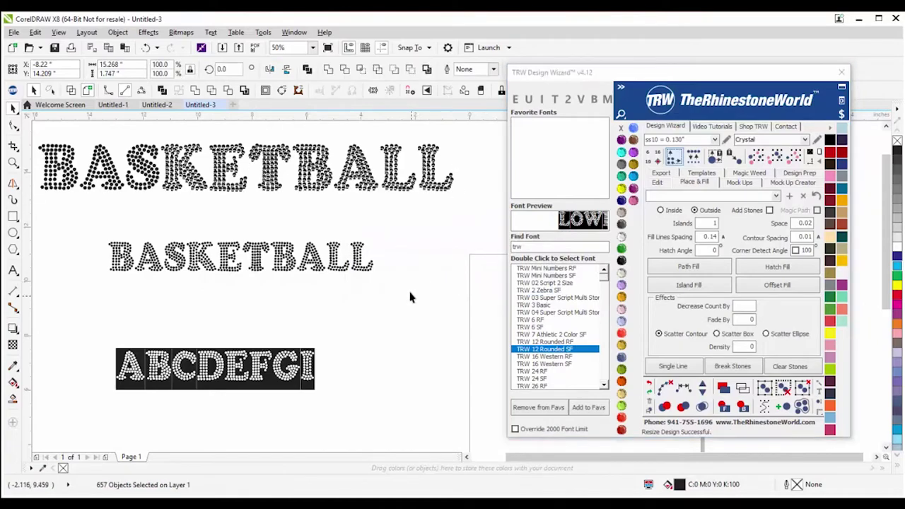
scroll(113, 212, down, 2)
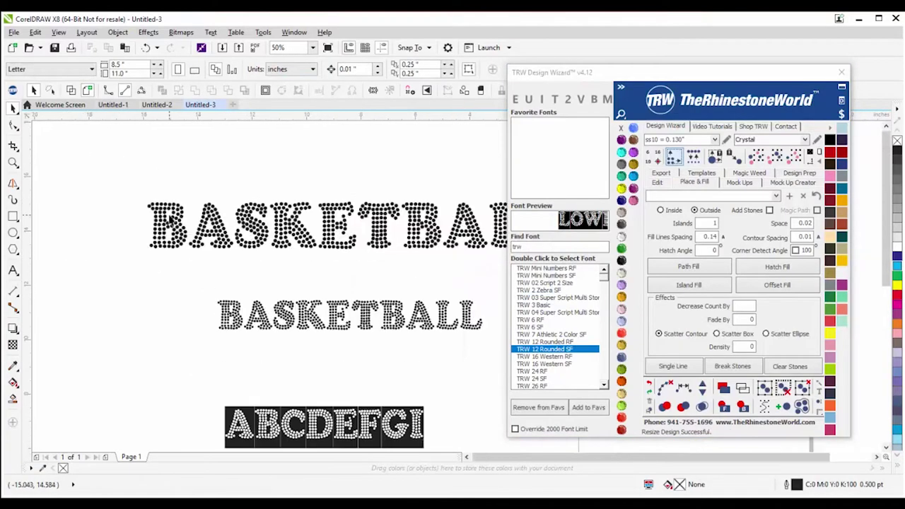
Step: Select a single stone in the B of the upper BASKETBALL design and check its width
scroll(124, 221, up, 5)
click(120, 222)
click(150, 224)
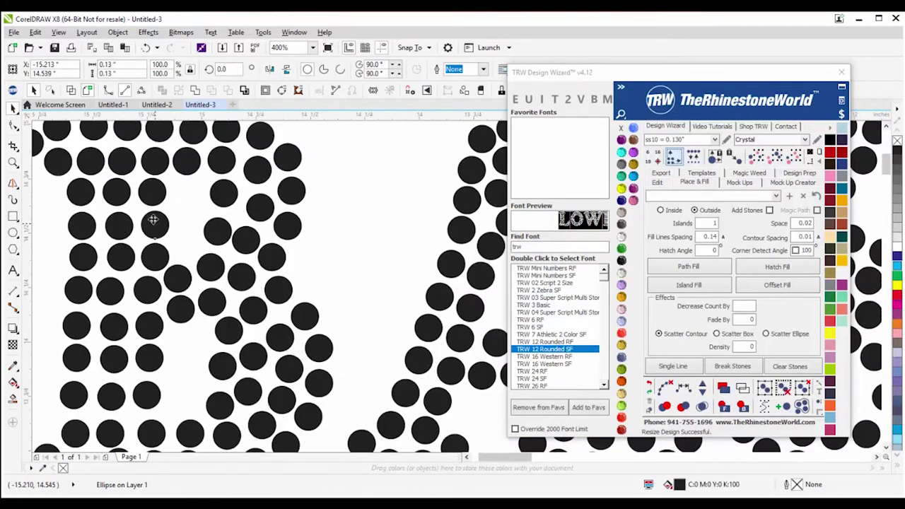
click(106, 73)
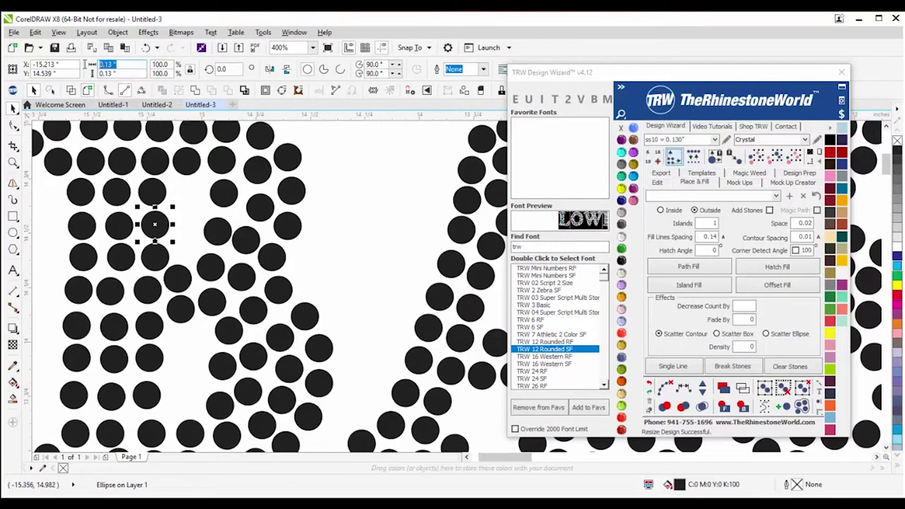
Step: Select individual stones in the upper design's B and copy one into the gap in its upper bowl
click(220, 193)
key(Delete)
key(ctrl+z)
click(216, 239)
click(249, 242)
click(273, 256)
click(287, 157)
click(259, 134)
click(257, 170)
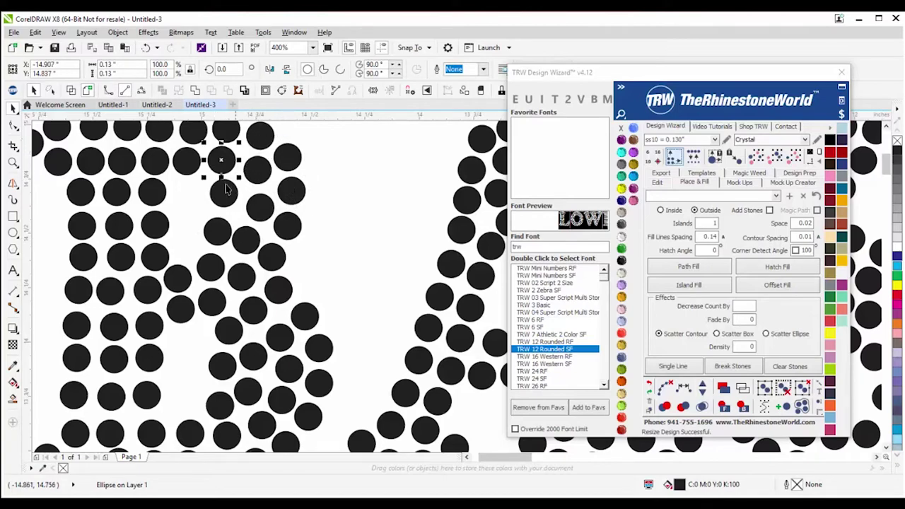
Step: Try stretching the lower BASKETBALL text vertically without changing its width, and undo the stretch
scroll(225, 191, down, 3)
scroll(212, 268, down, 1)
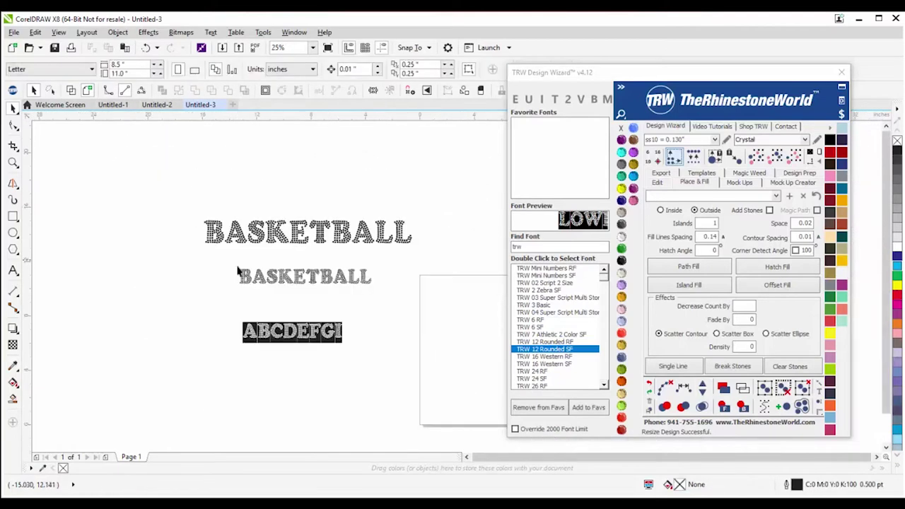
click(303, 282)
scroll(305, 286, up, 3)
scroll(304, 286, up, 1)
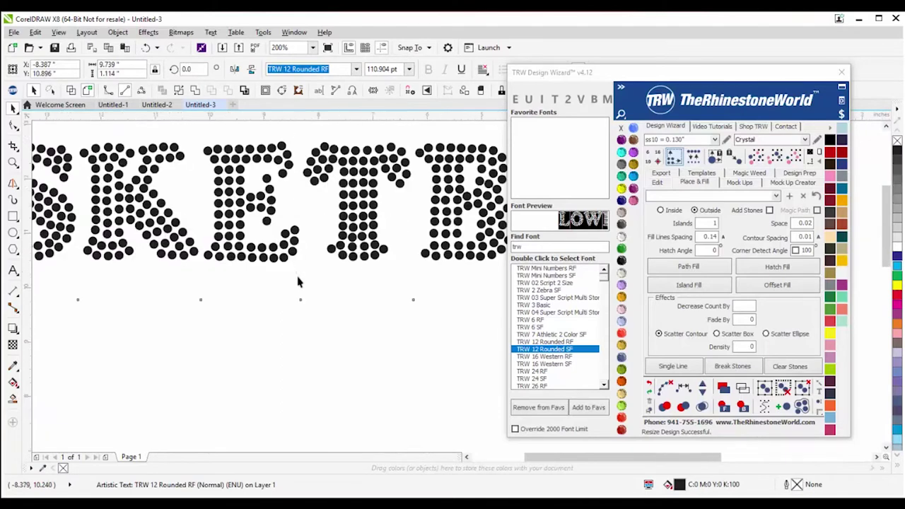
scroll(301, 281, down, 2)
drag(297, 278, 298, 307)
click(317, 309)
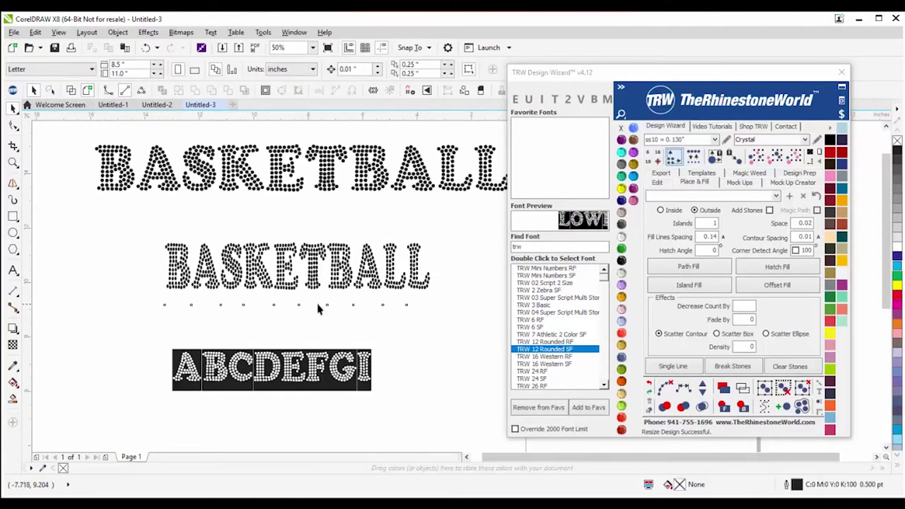
key(ctrl+z)
click(434, 262)
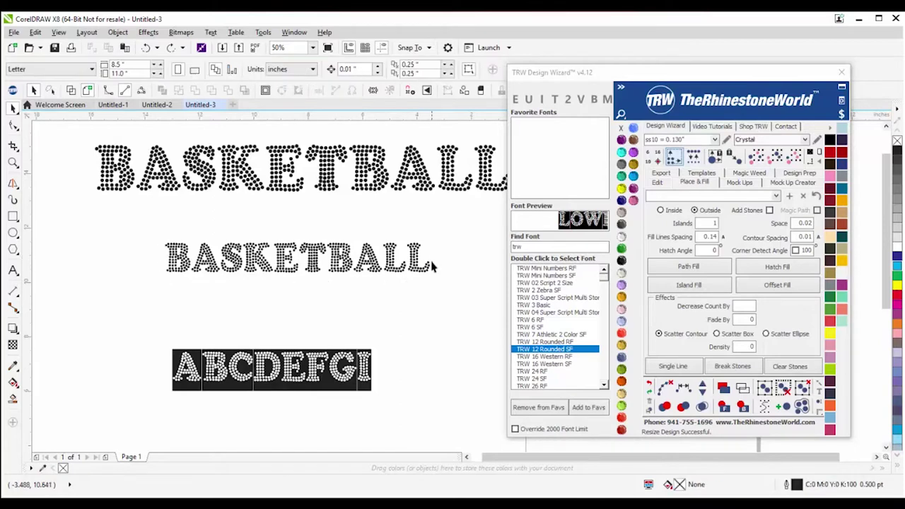
Step: Try stretching the lower BASKETBALL text horizontally to about 11.14 inches wide and applying Resize Design to it
click(420, 260)
drag(434, 259, 476, 259)
click(359, 275)
click(360, 269)
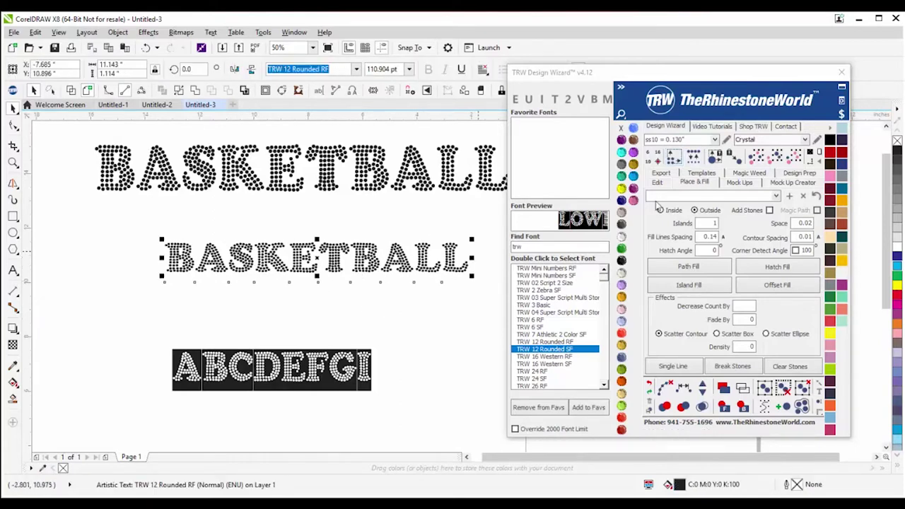
click(371, 311)
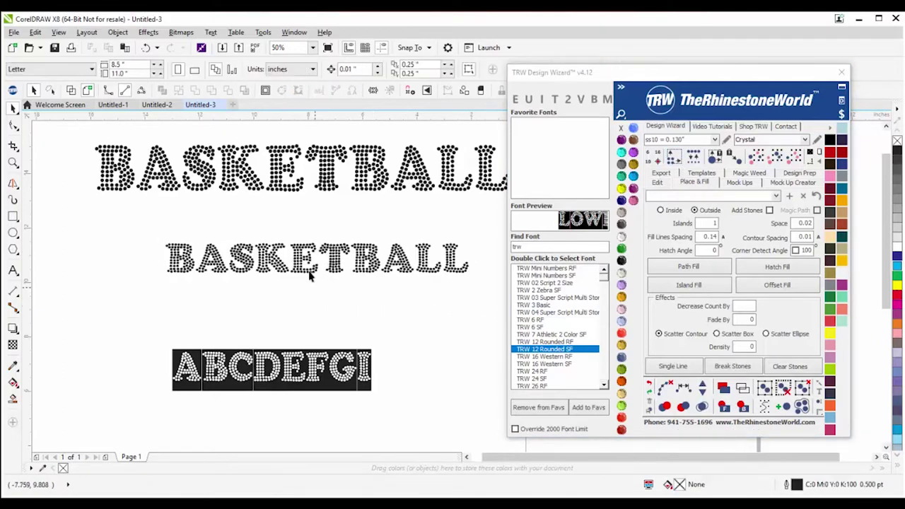
Step: Break the lower BASKETBALL curve apart into separate stones and select a stone at the upper-left of the B
scroll(191, 268, up, 4)
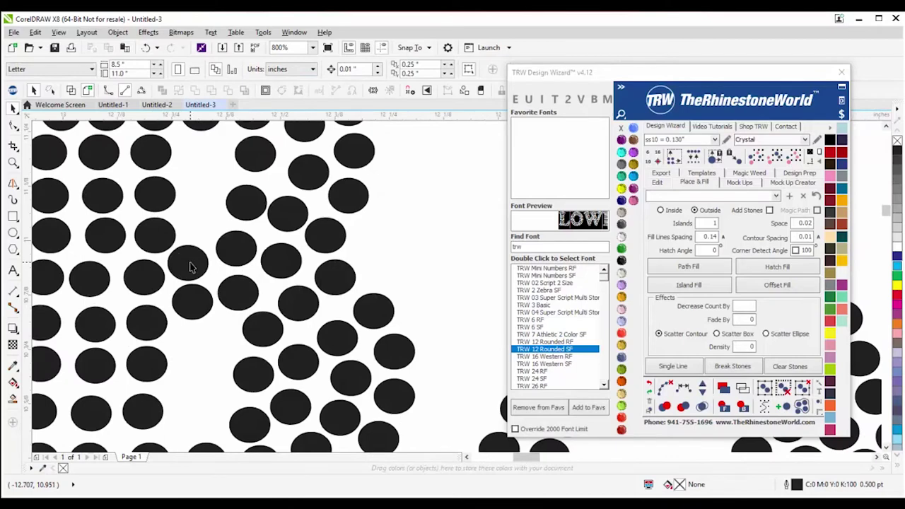
click(189, 266)
scroll(212, 258, down, 2)
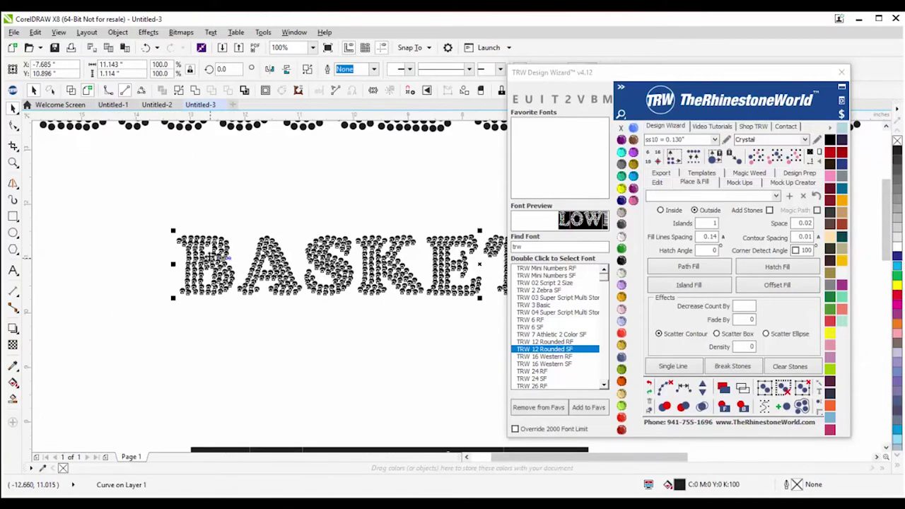
right_click(202, 262)
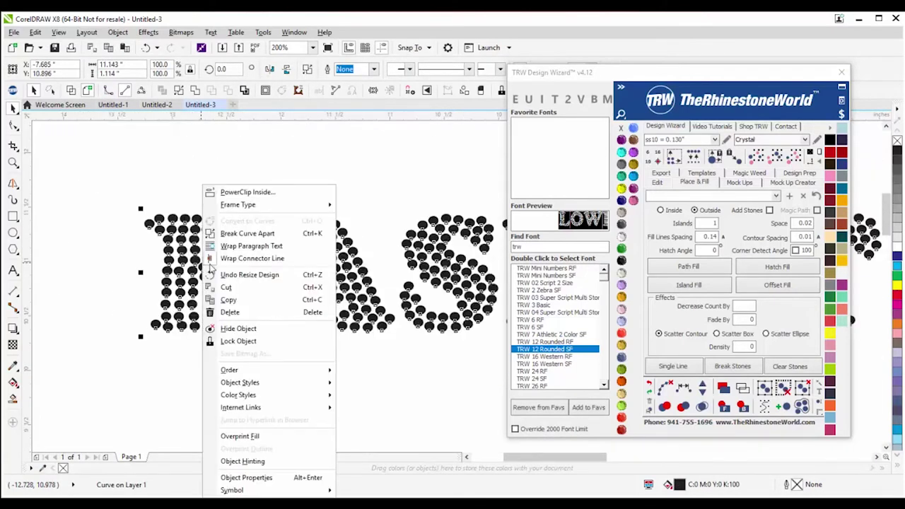
click(240, 233)
click(156, 220)
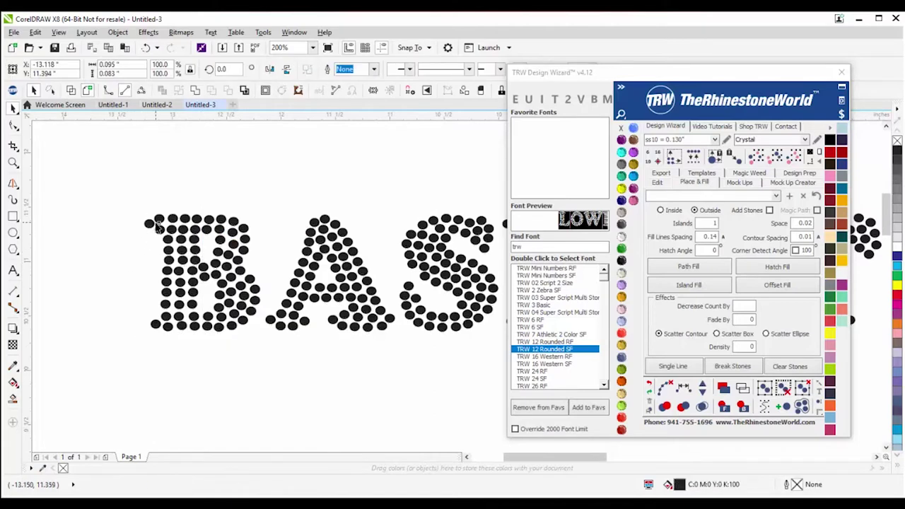
Step: Check the width and height of the selected stone in the horizontally stretched B
click(142, 243)
scroll(142, 243, up, 3)
click(212, 260)
drag(124, 72, 98, 74)
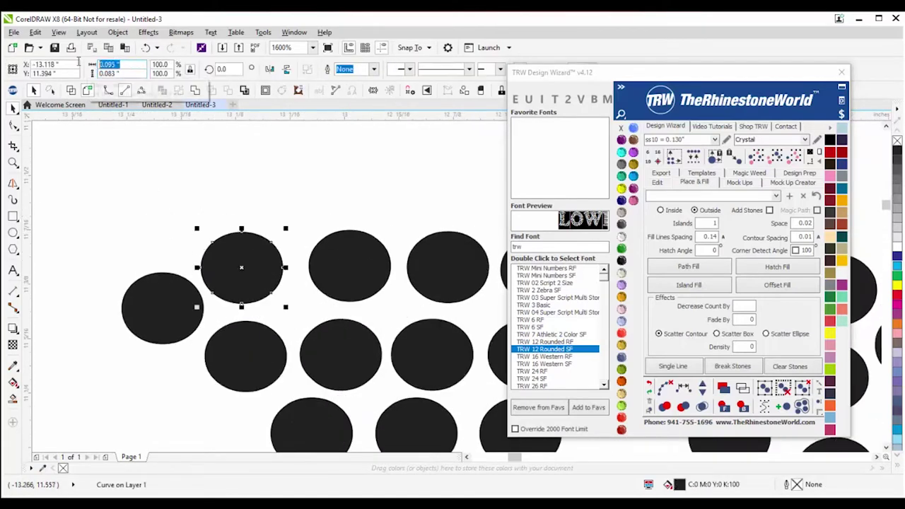
click(140, 221)
scroll(140, 221, down, 1)
scroll(140, 221, down, 4)
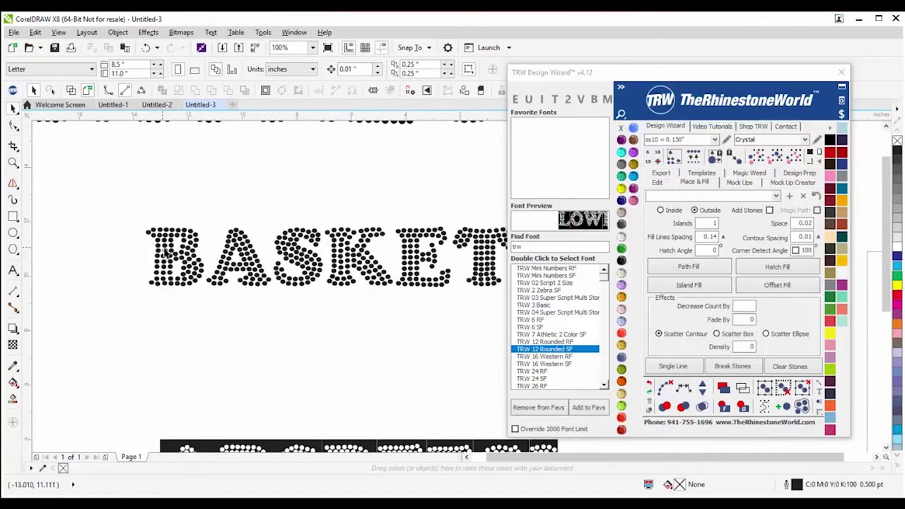
Step: Try resizing the unstretched lower BASKETBALL text with Resize Design for 0.13-inch stones, declining stone replacement
scroll(204, 252, down, 1)
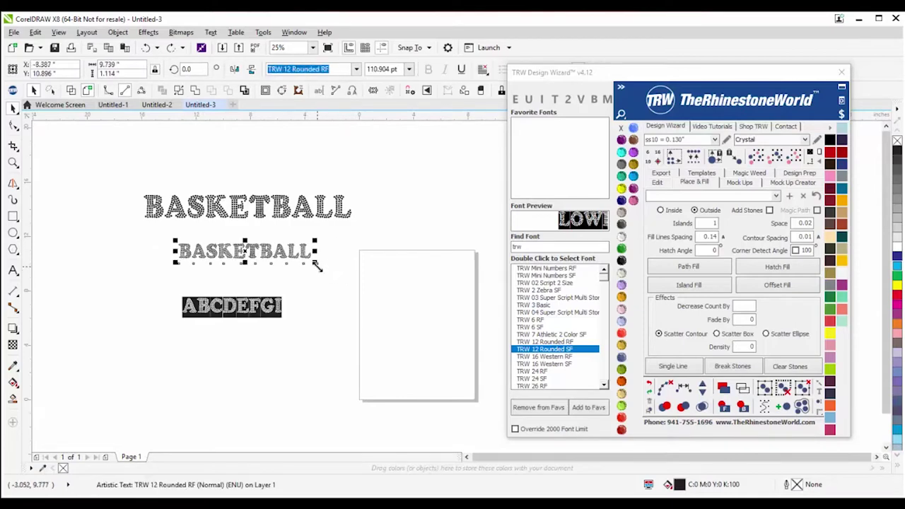
click(667, 161)
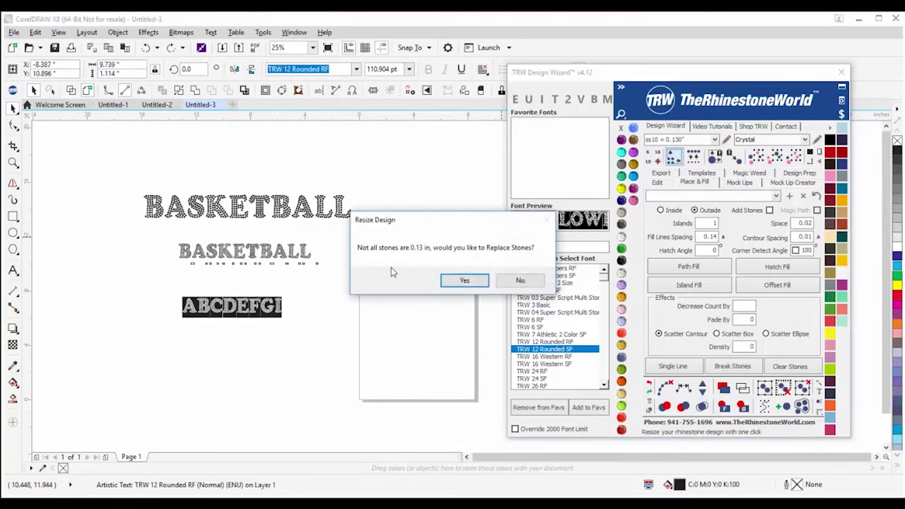
click(519, 280)
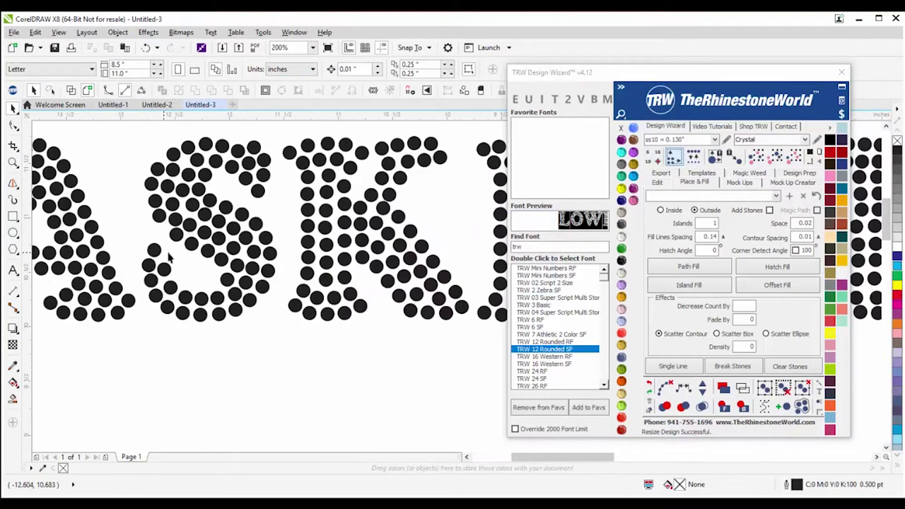
scroll(240, 271, up, 2)
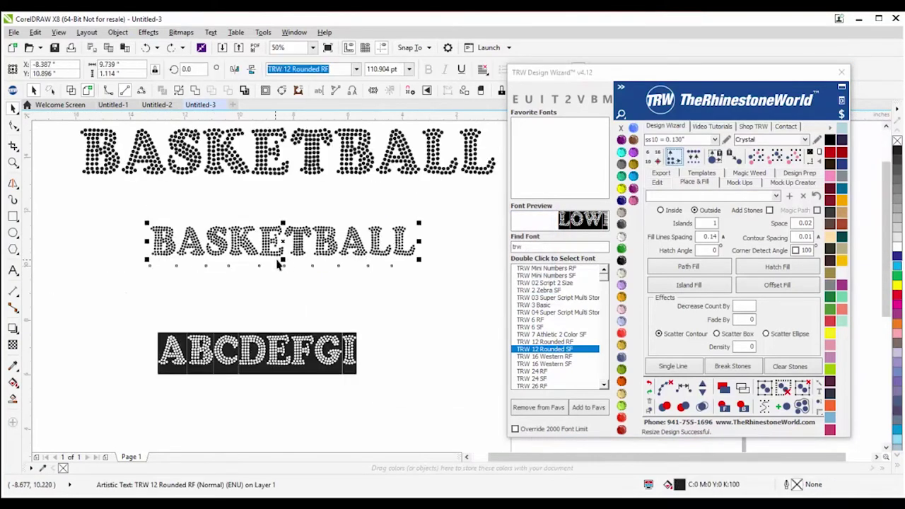
Step: Stretch the lower BASKETBALL text vertically to about 1.84 inches high, keeping its width, and inspect the stone shapes
drag(283, 261, 282, 279)
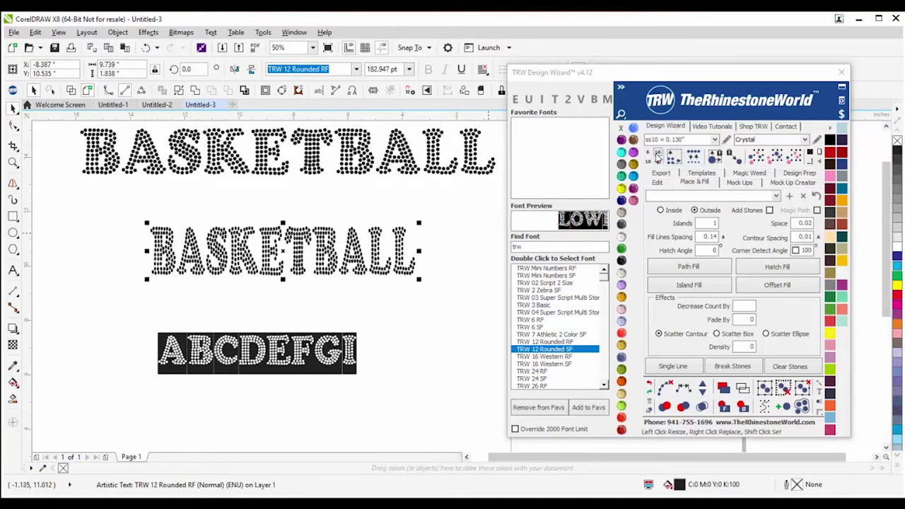
click(373, 300)
scroll(350, 274, up, 3)
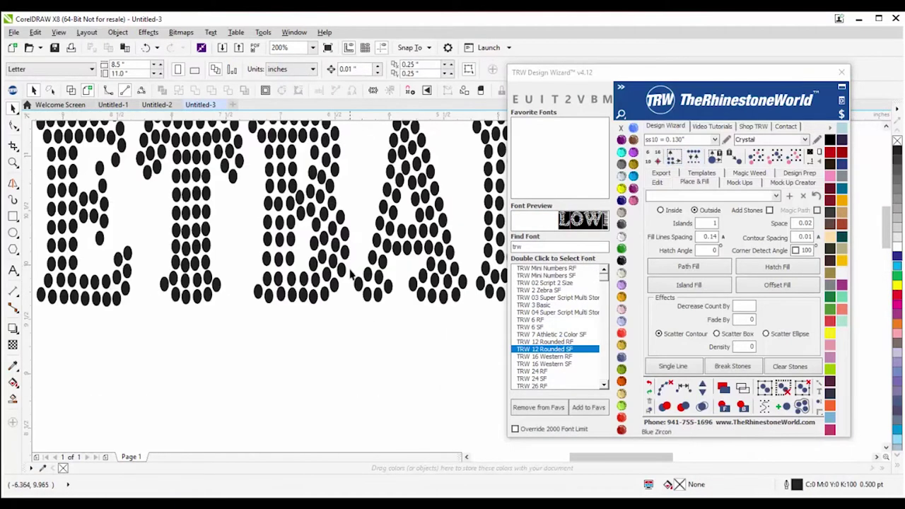
scroll(343, 281, up, 1)
click(343, 280)
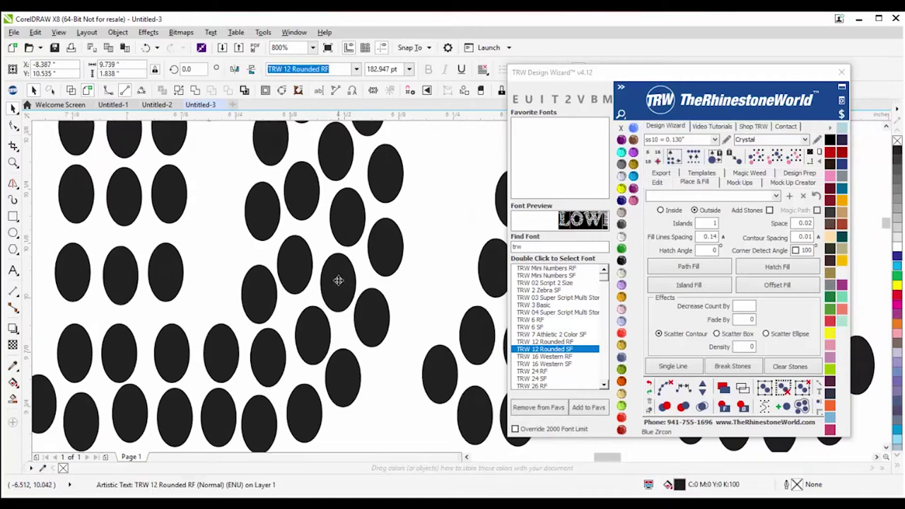
scroll(394, 276, down, 3)
Step: Apply Resize Design to the vertically stretched BASKETBALL text and select the resulting design
click(672, 161)
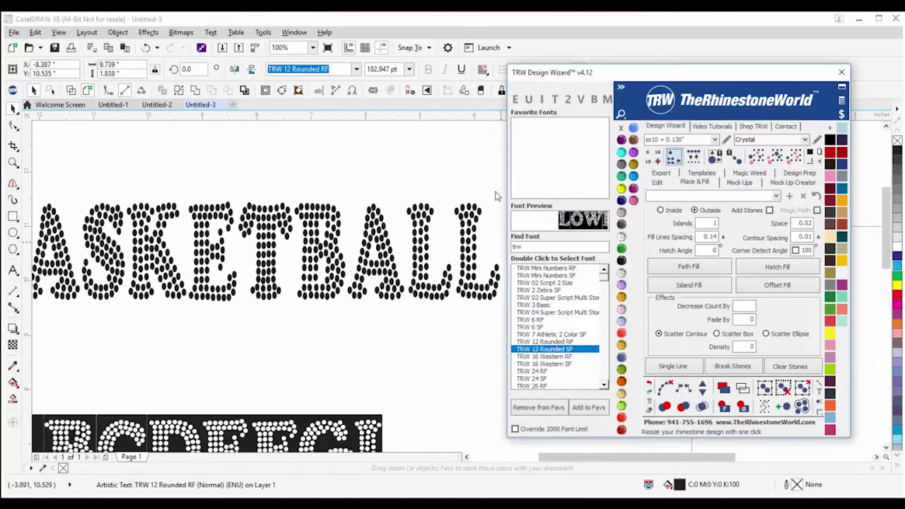
scroll(326, 253, up, 3)
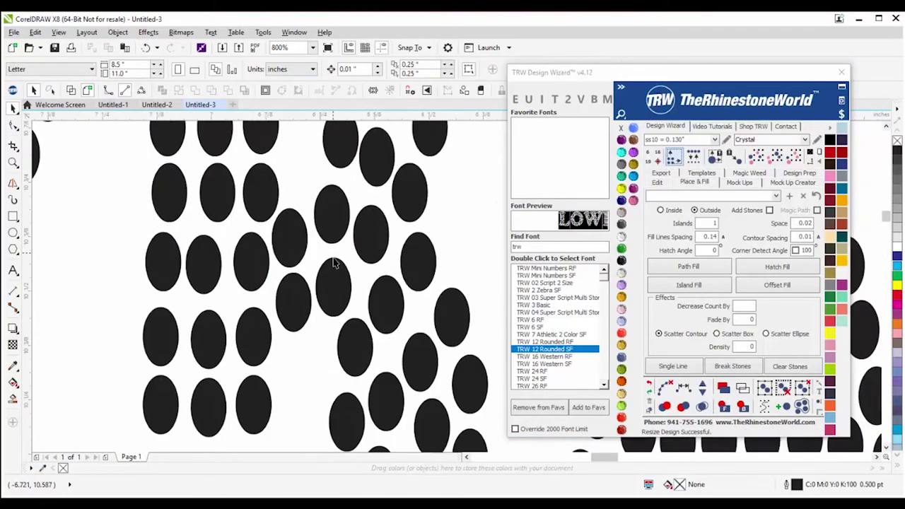
click(335, 281)
Step: Break the vertically stretched BASKETBALL curve apart into separate stones
scroll(359, 278, down, 3)
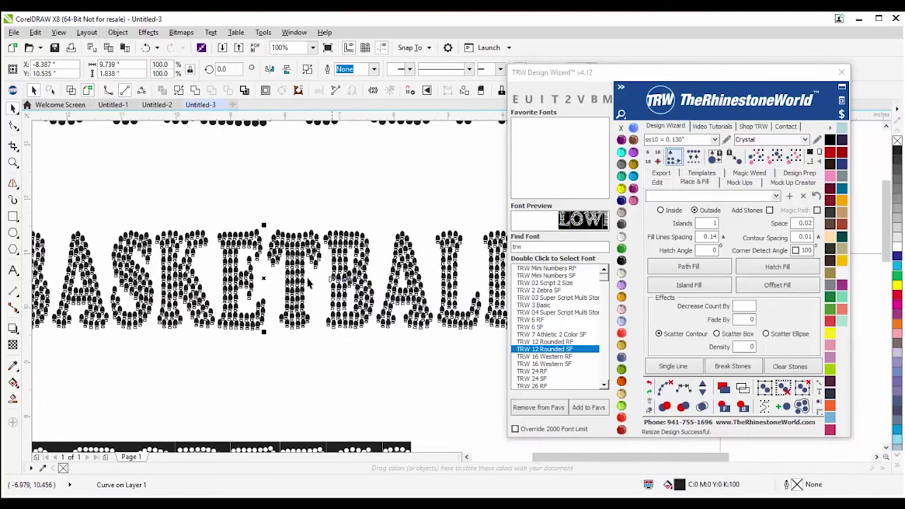
right_click(237, 272)
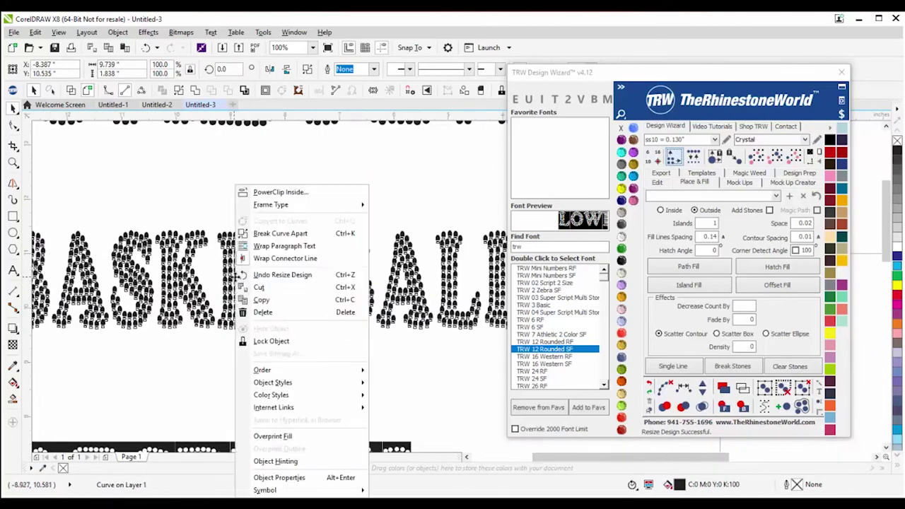
click(277, 233)
scroll(238, 247, up, 3)
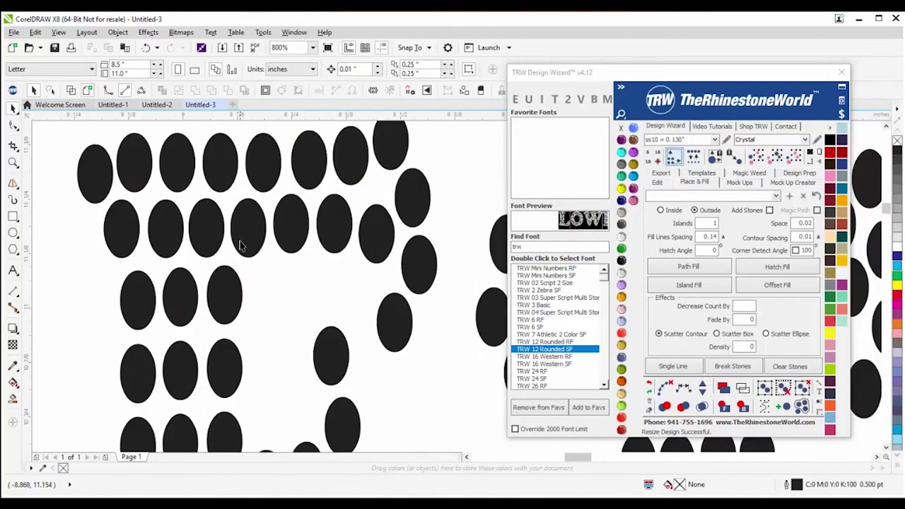
Step: Check the width and height of one separated stone in the vertically stretched lettering
click(241, 240)
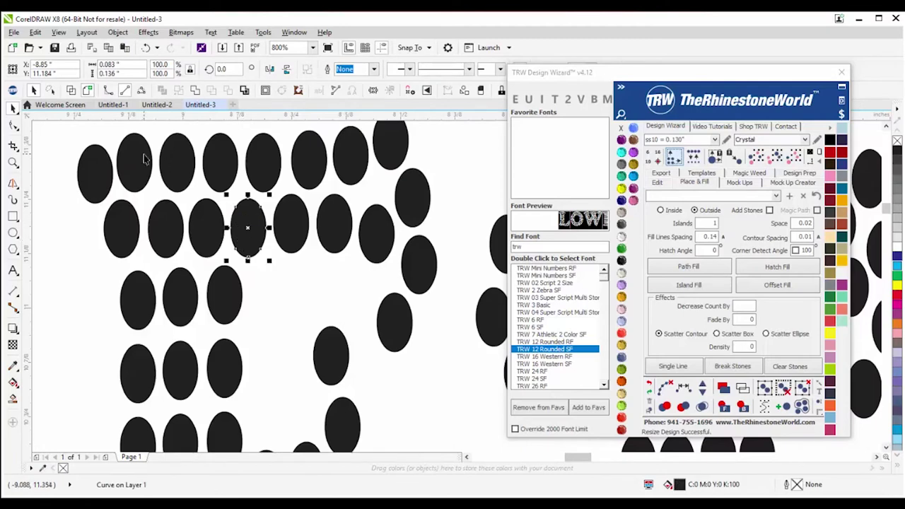
drag(130, 75, 71, 75)
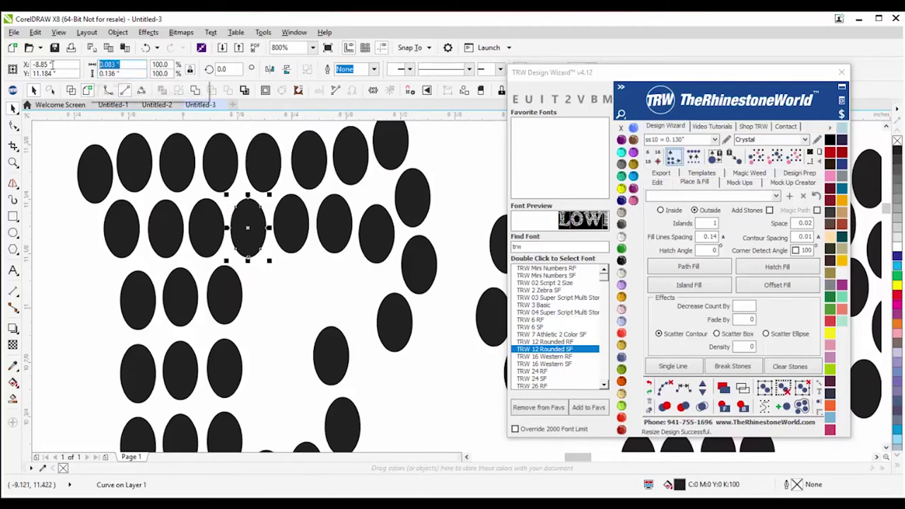
click(80, 262)
Step: Undo the break-apart, Resize Design and vertical stretch on the lower BASKETBALL text
scroll(79, 261, down, 5)
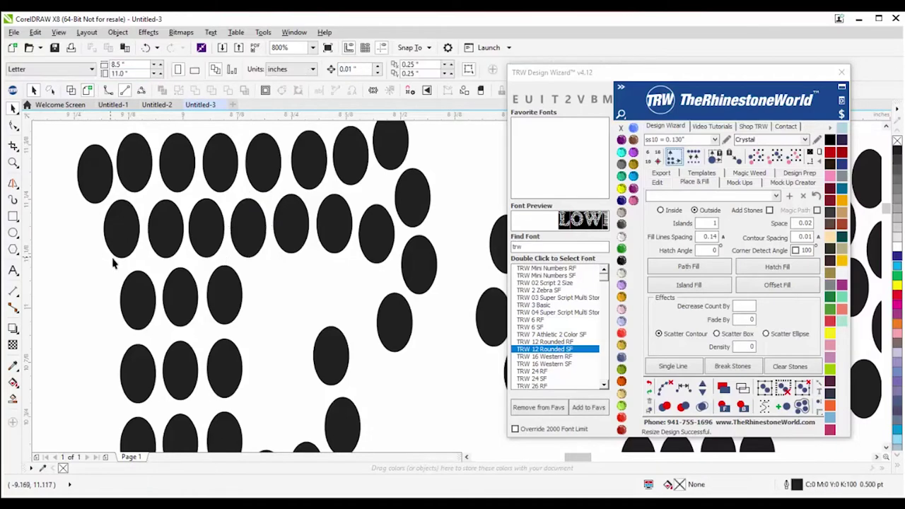
click(217, 296)
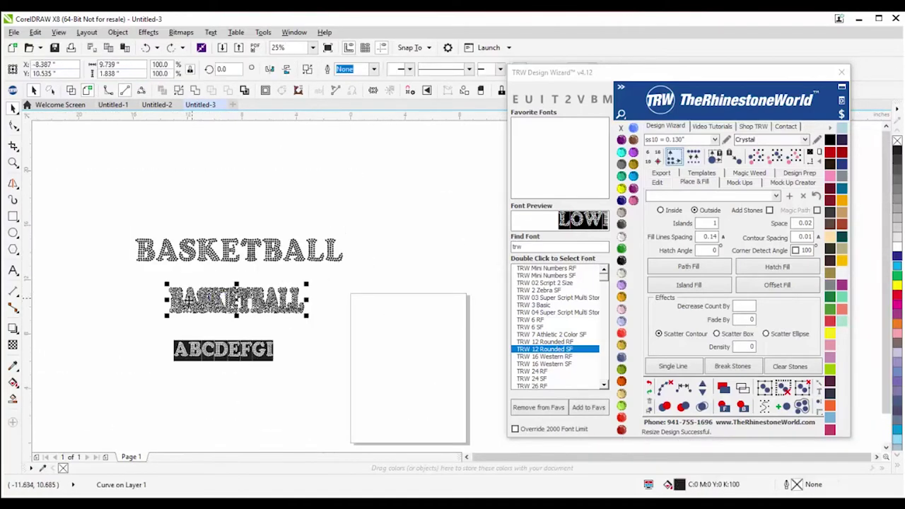
scroll(235, 305, up, 1)
key(ctrl+z)
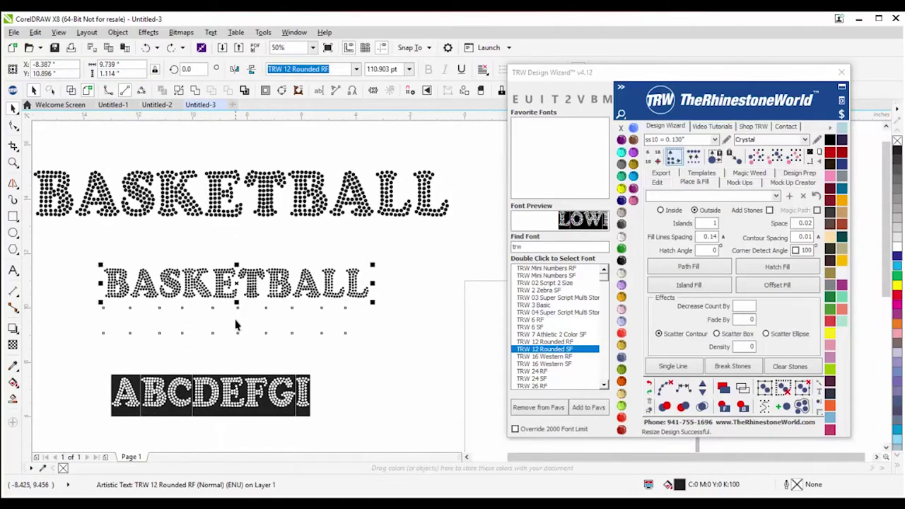
click(359, 337)
Step: Move the smaller BASKETBALL text up closer beneath the large BASKETBALL design and inspect its stones
drag(250, 292, 206, 269)
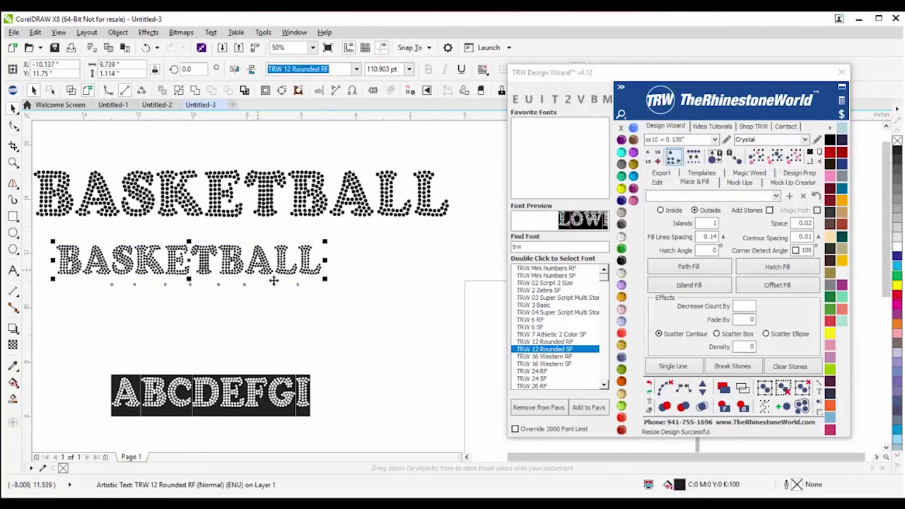
scroll(214, 294, down, 1)
click(215, 294)
scroll(214, 293, up, 3)
scroll(234, 294, down, 2)
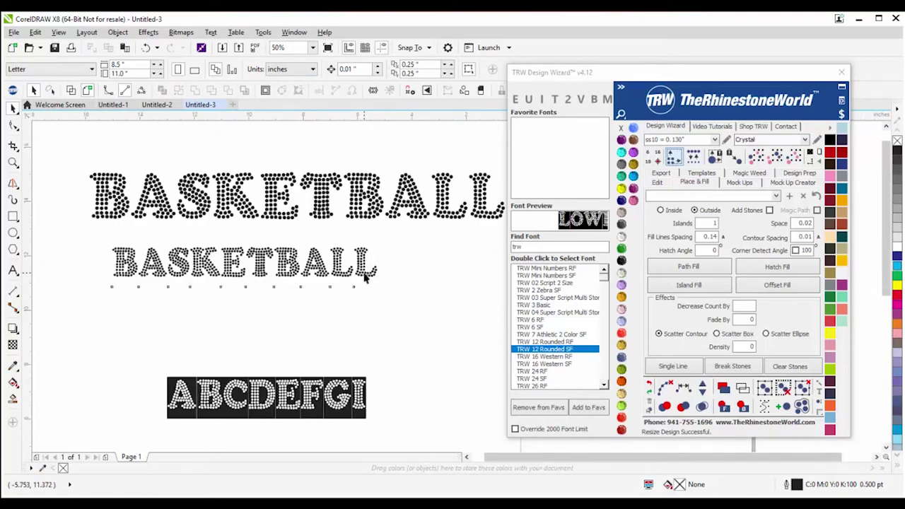
Step: Delete the smaller BASKETBALL text beneath the large BASKETBALL design
click(365, 278)
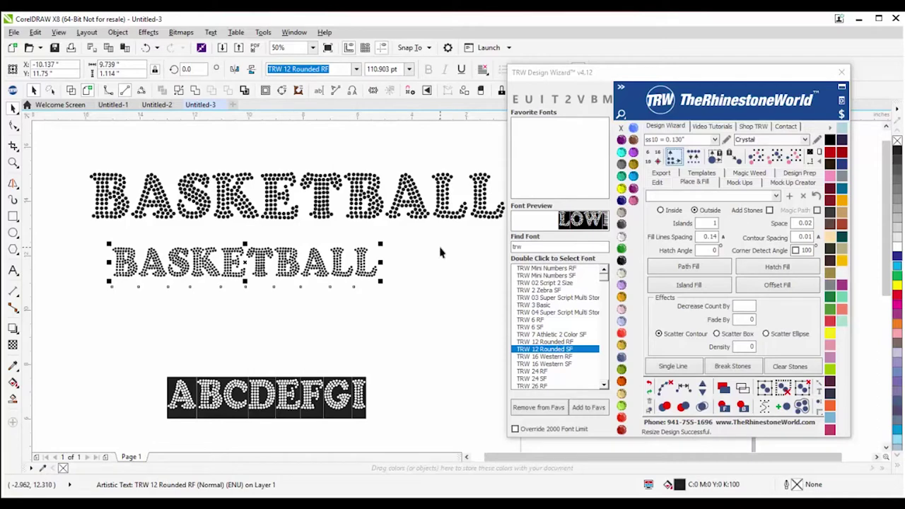
key(Delete)
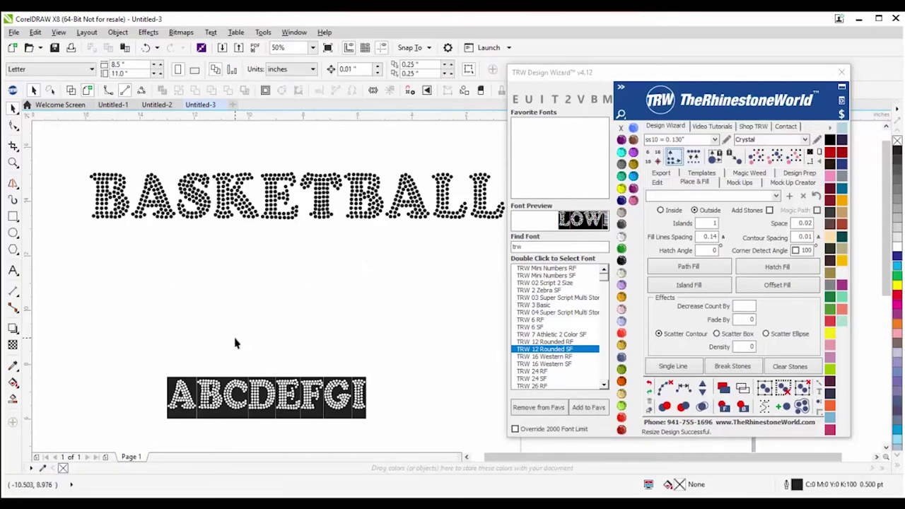
scroll(236, 343, down, 2)
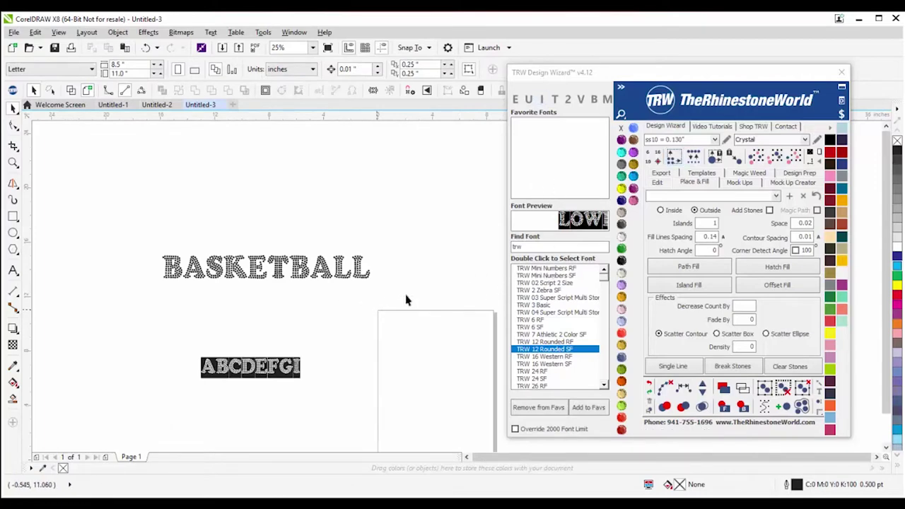
Step: Filter the TRW Design Wizard font list for "trw 60"
click(530, 246)
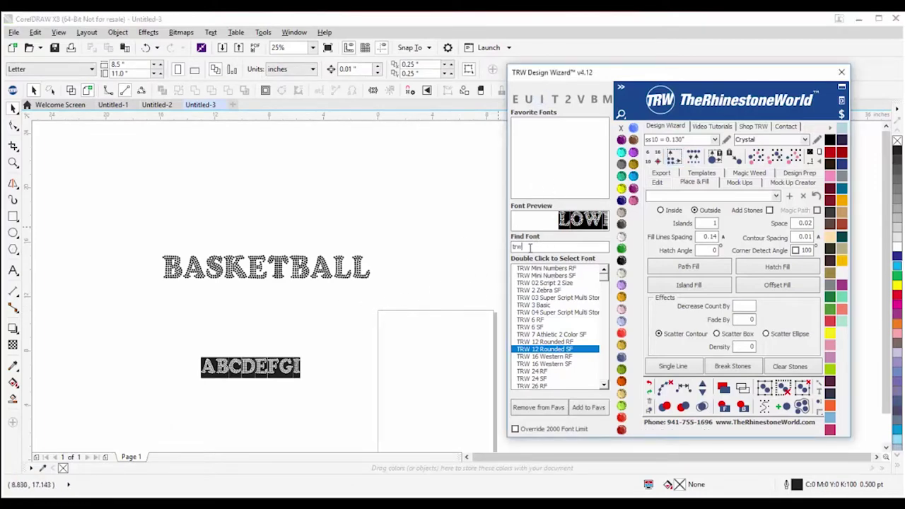
text(trw )
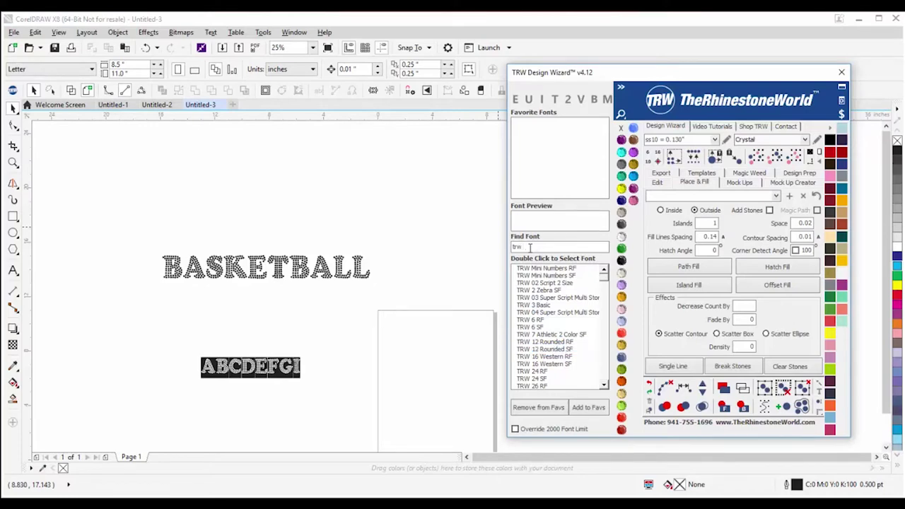
text(6)
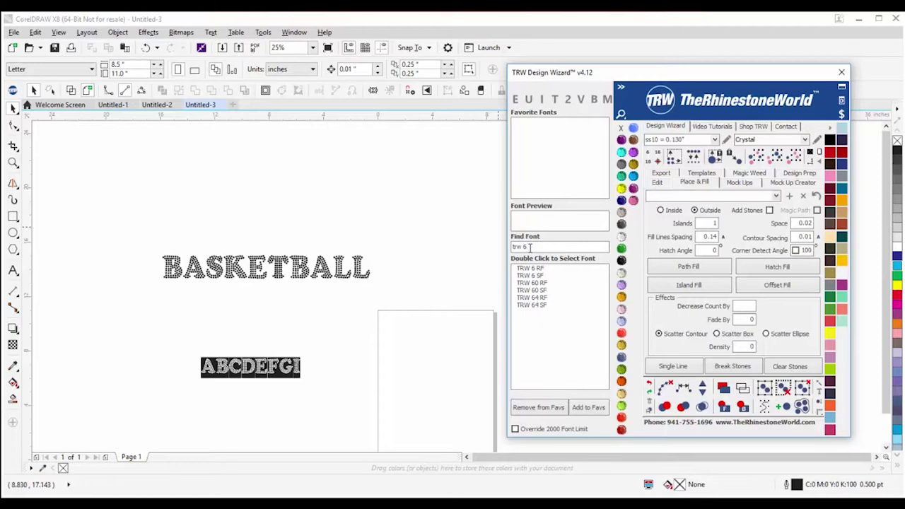
text(0)
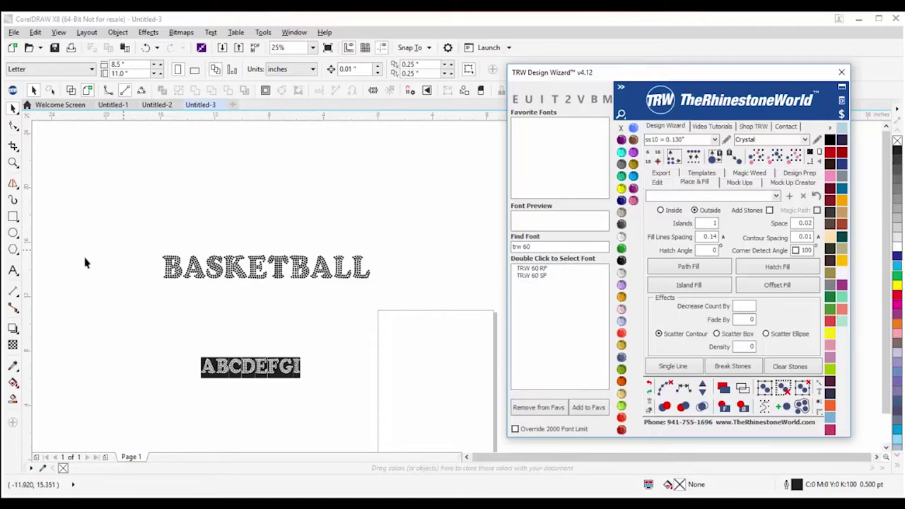
Step: Add the artistic text "TRW" above BASKETBALL and enlarge it proportionally to about 7.58 inches wide
click(12, 271)
click(154, 194)
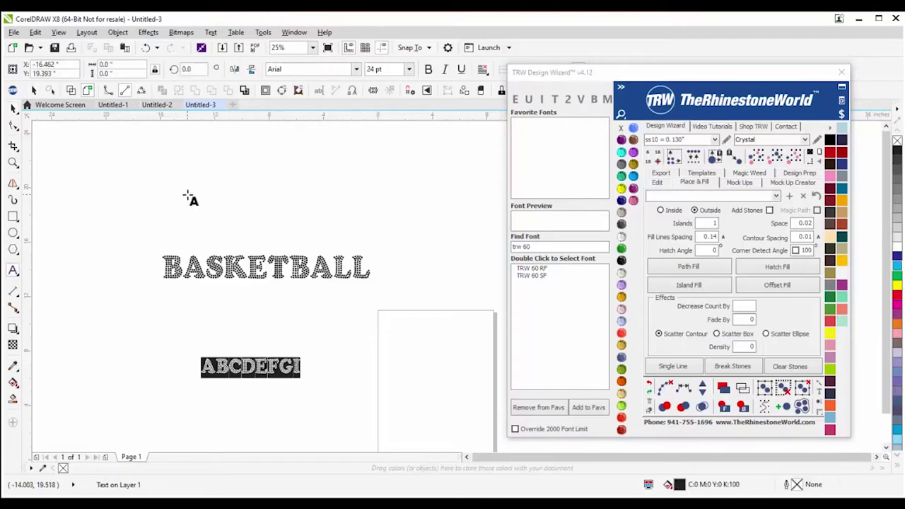
text(TRW)
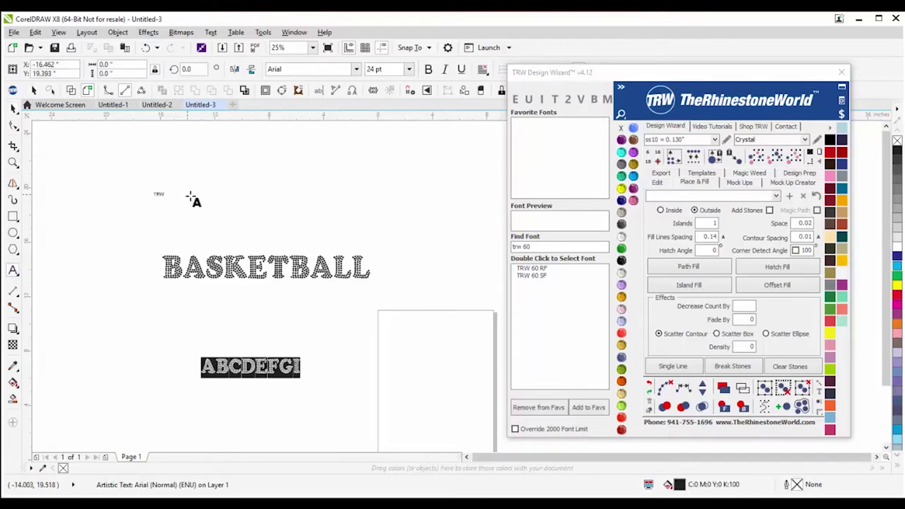
drag(166, 198, 260, 230)
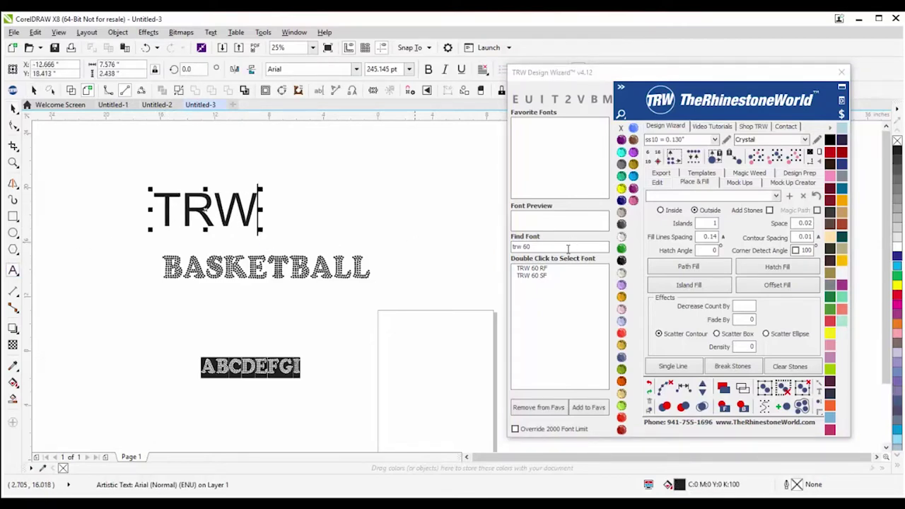
Step: Apply the TRW 60 RF font to the new text and change its last two letters to lowercase, giving "Trw"
double_click(543, 269)
click(13, 108)
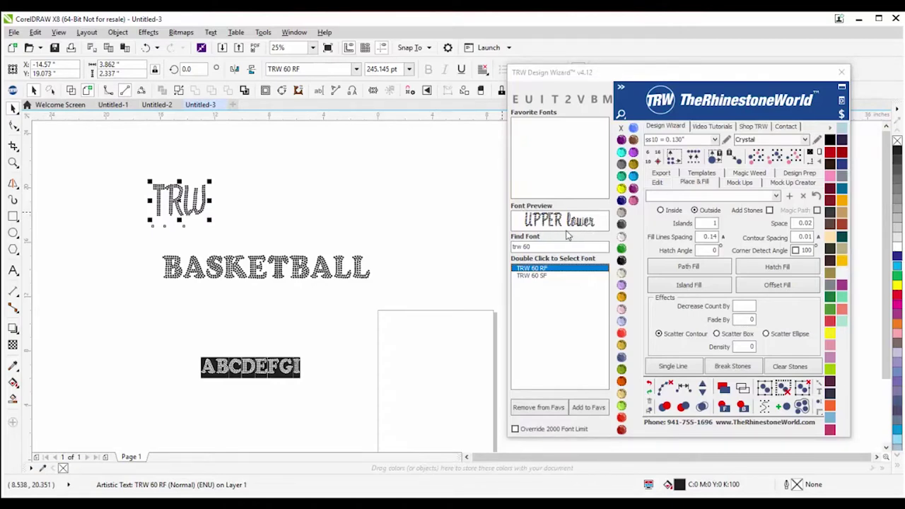
double_click(182, 203)
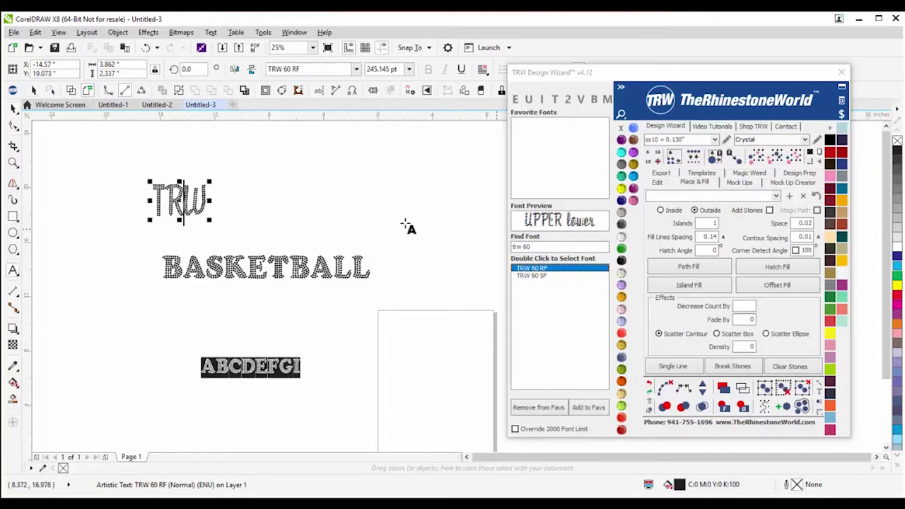
key(BackSpace)
text(r)
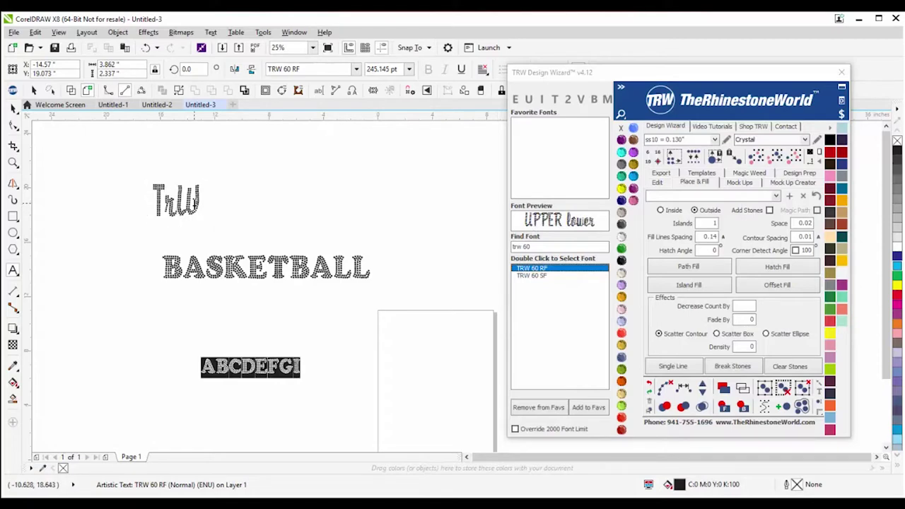
key(Delete)
text(w)
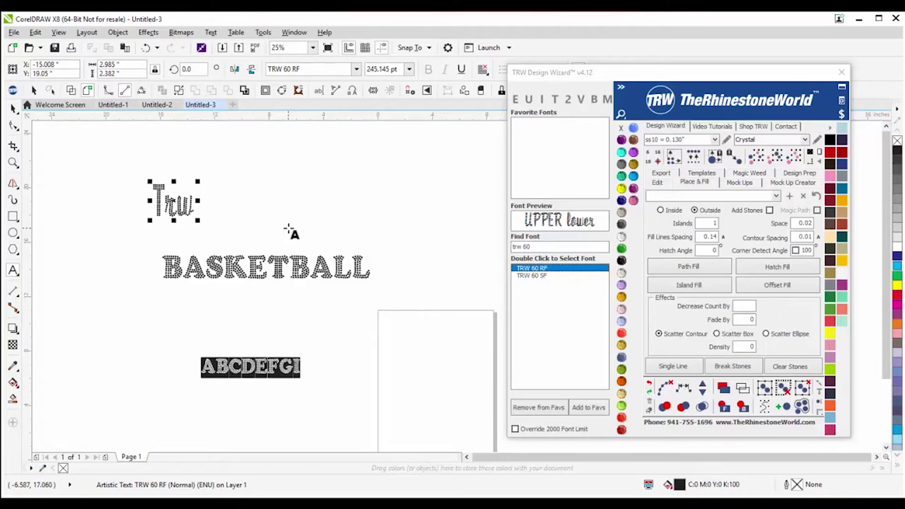
Step: Shorten the font search to "trw" to list all TRW fonts again
click(555, 246)
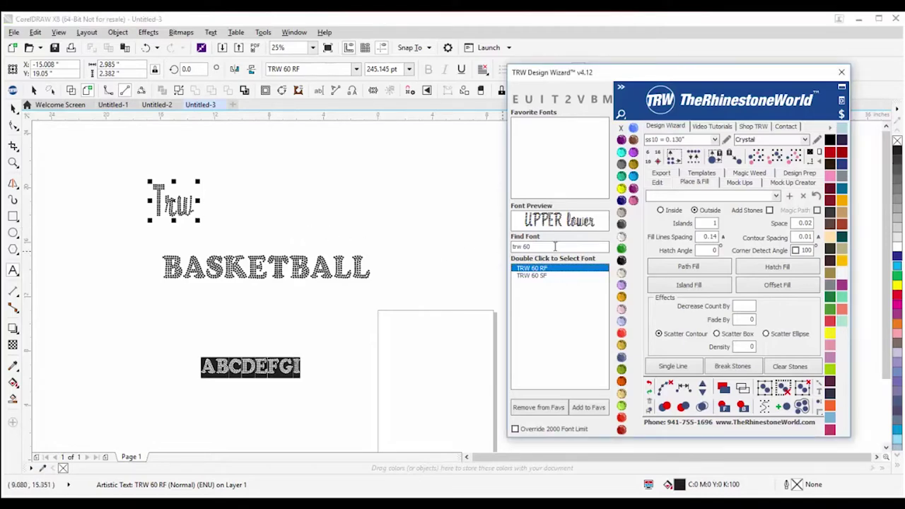
key(BackSpace)
key(BackSpace)
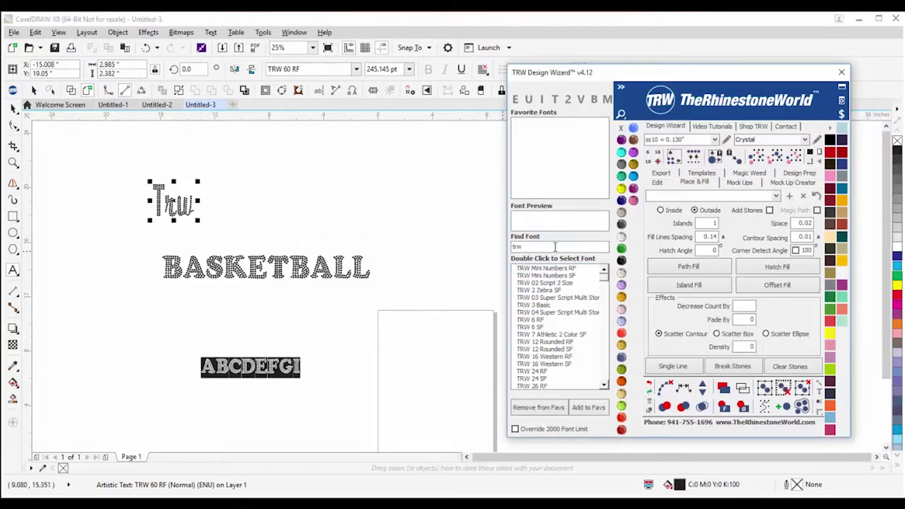
Step: Move the Trw text farther above BASKETBALL and retype it in capitals as "TRW"
click(13, 107)
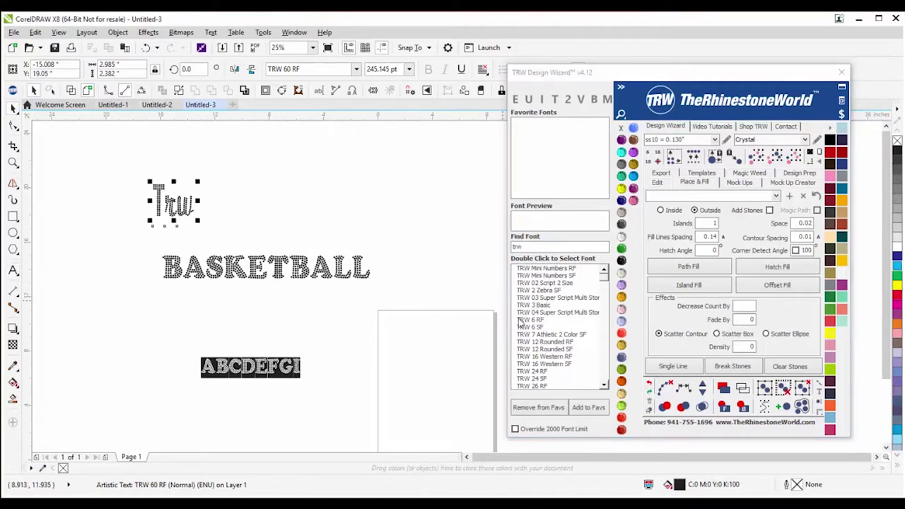
drag(168, 205, 201, 172)
click(201, 172)
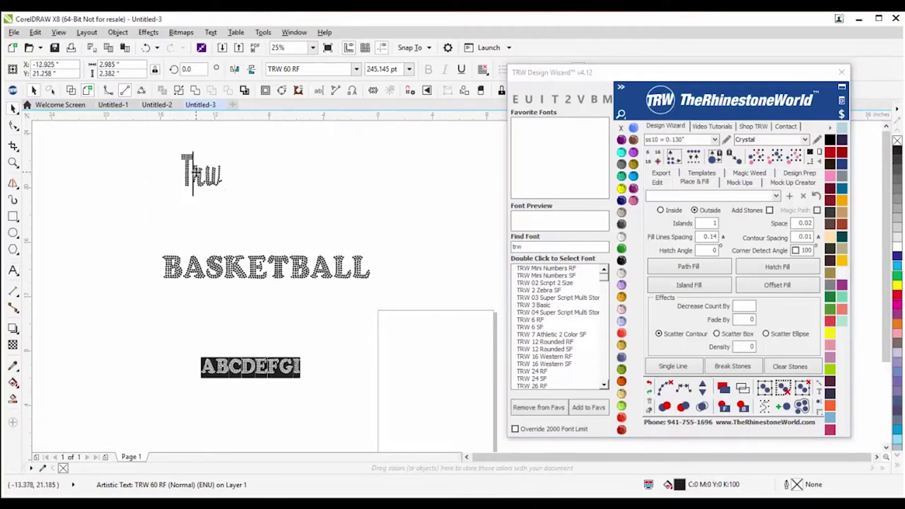
double_click(200, 172)
text(TRW)
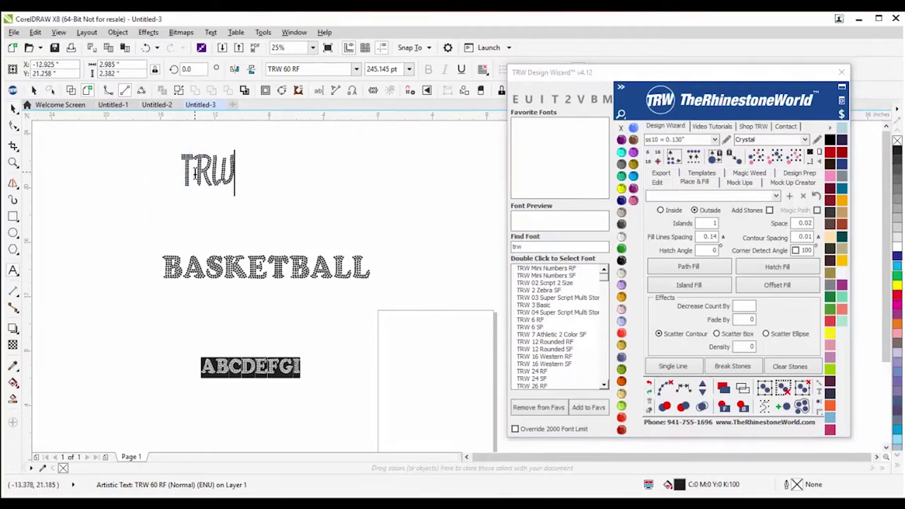
key(ctrl+space)
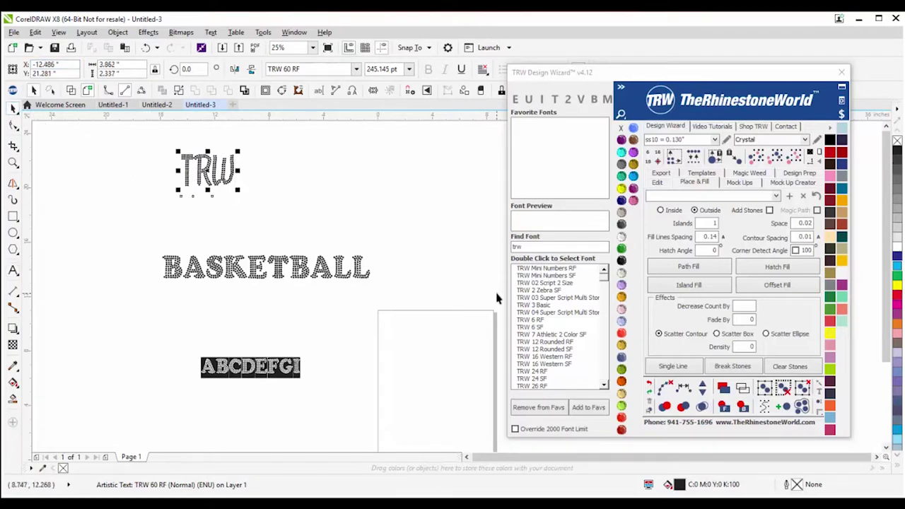
Step: Try the TRW 24 RF font on the capital TRW text, then undo the font change
double_click(548, 373)
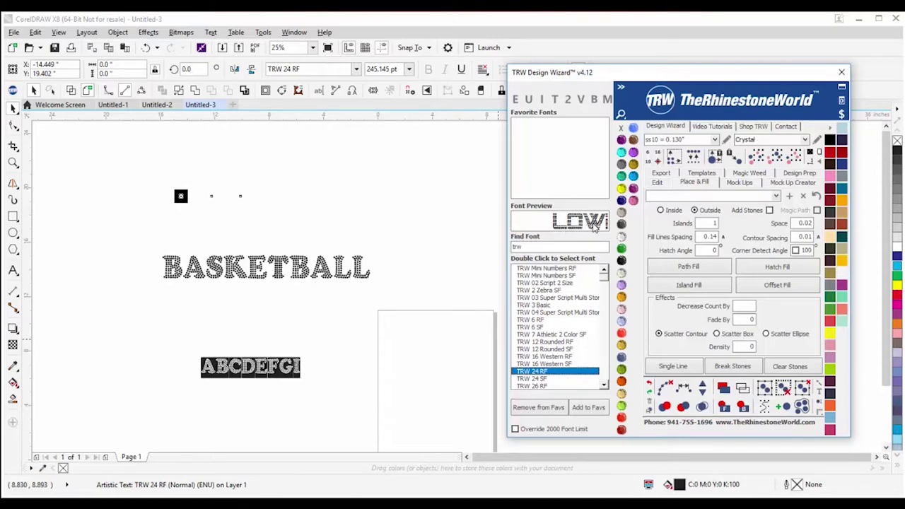
click(182, 196)
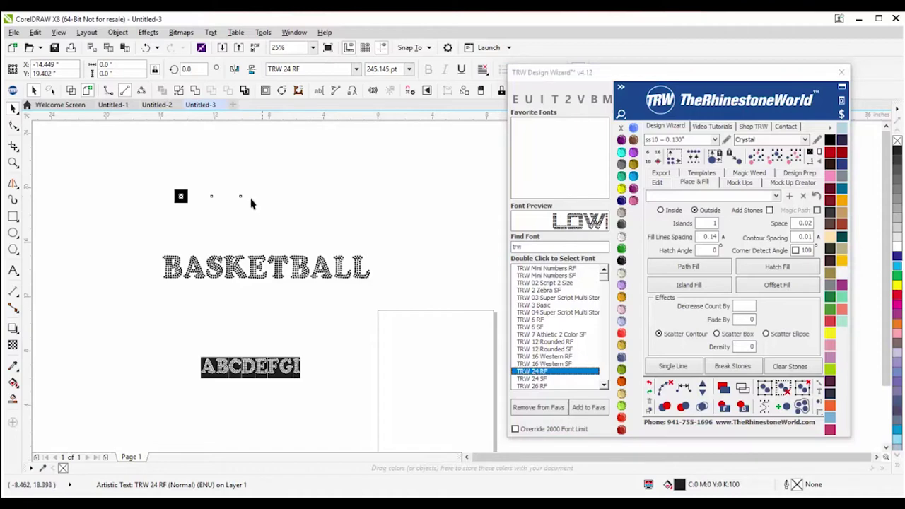
drag(319, 233, 93, 135)
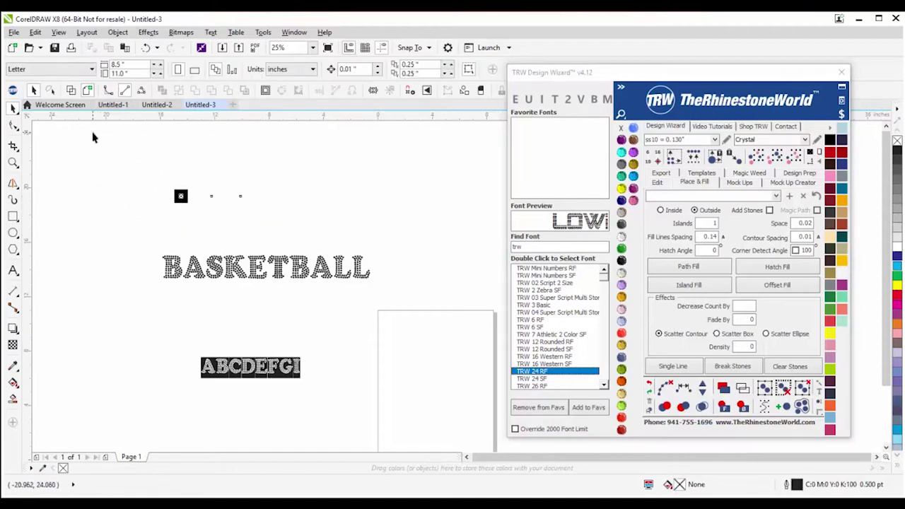
text(TRW 60 RF)
key(Return)
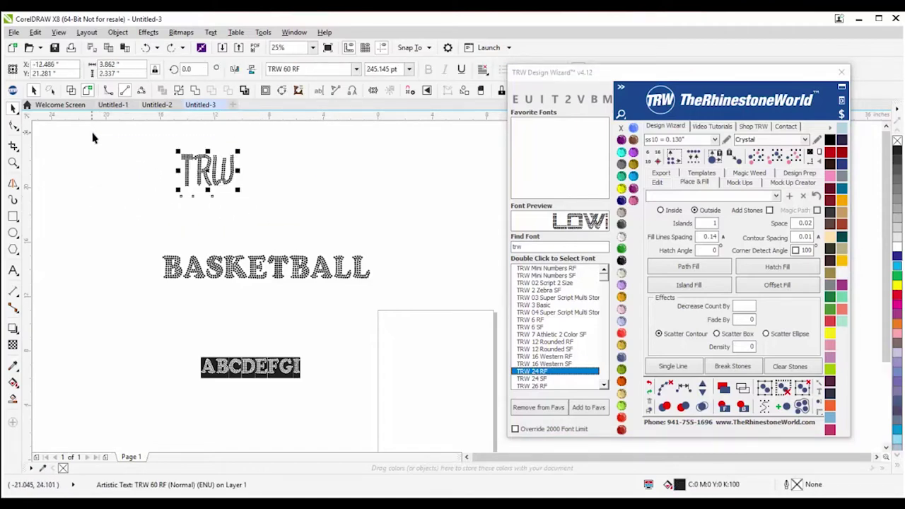
Step: Reselect the TRW text and try TRW 24 RF on it once more, then return it to TRW 60 RF
click(121, 178)
click(202, 169)
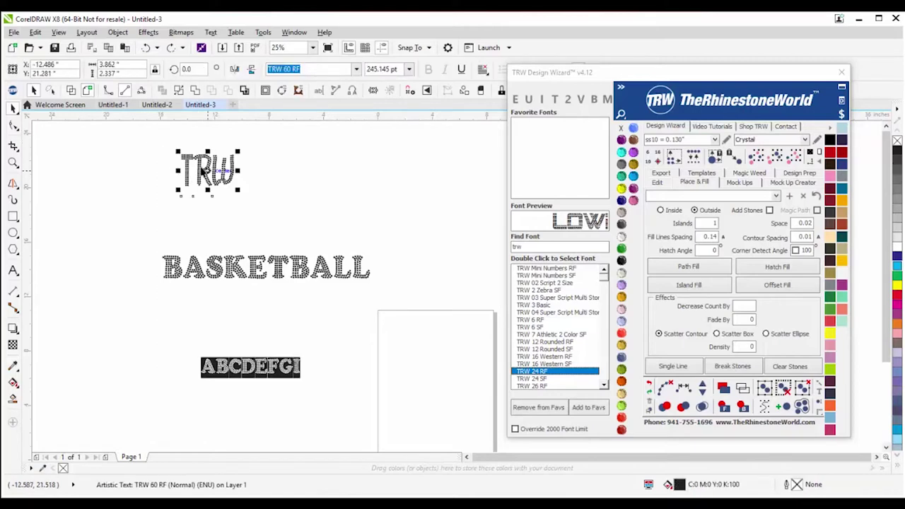
double_click(537, 372)
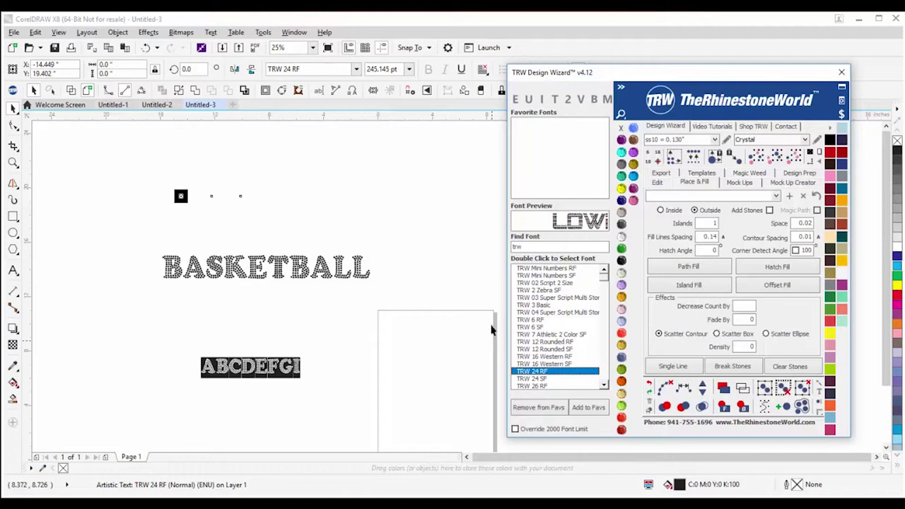
click(203, 173)
Step: Replace the capital TRW text with lowercase "trw" and finish text editing
double_click(201, 177)
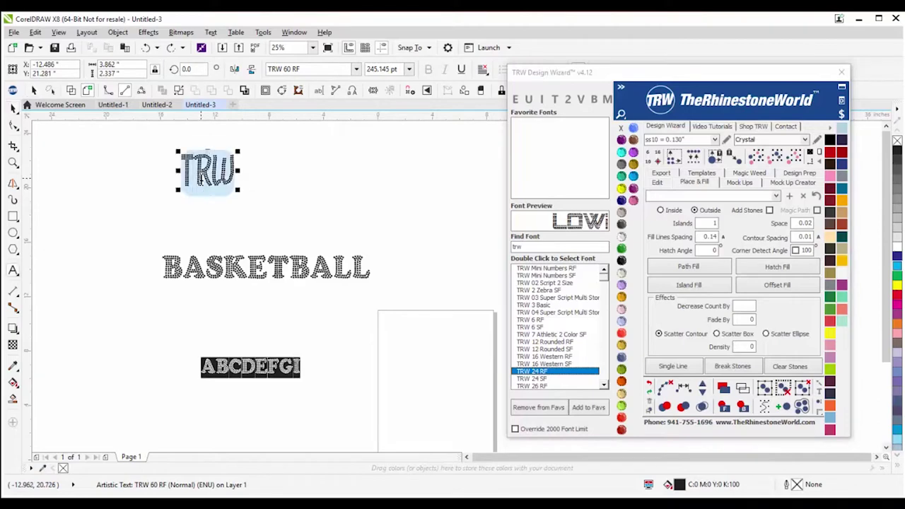
text(TR)
key(BackSpace)
key(BackSpace)
text(trw)
key(ctrl+space)
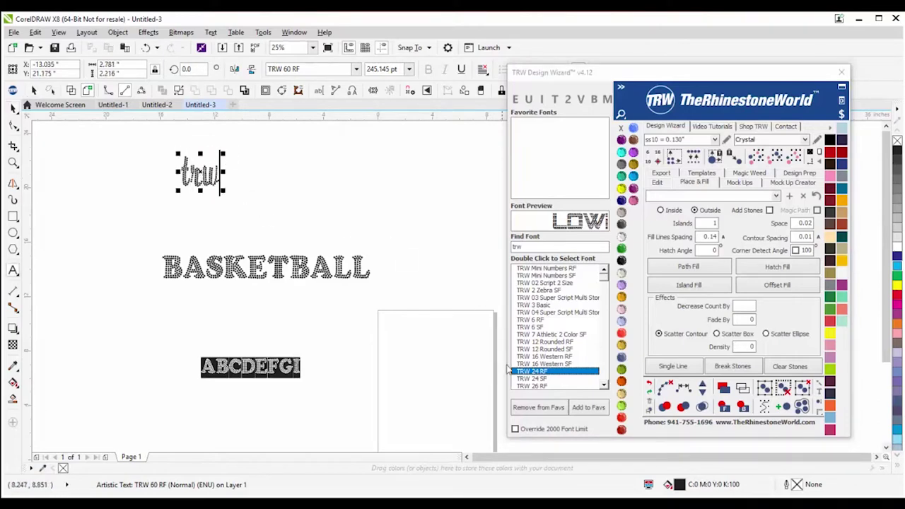
Step: Apply the TRW 24 RF font to the trw text and try title-case and lowercase conversion on it
double_click(533, 373)
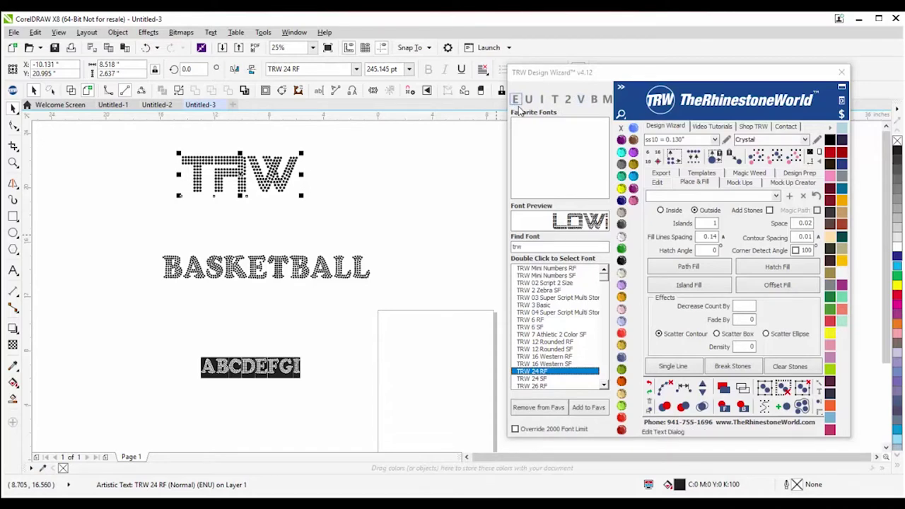
click(555, 100)
click(542, 101)
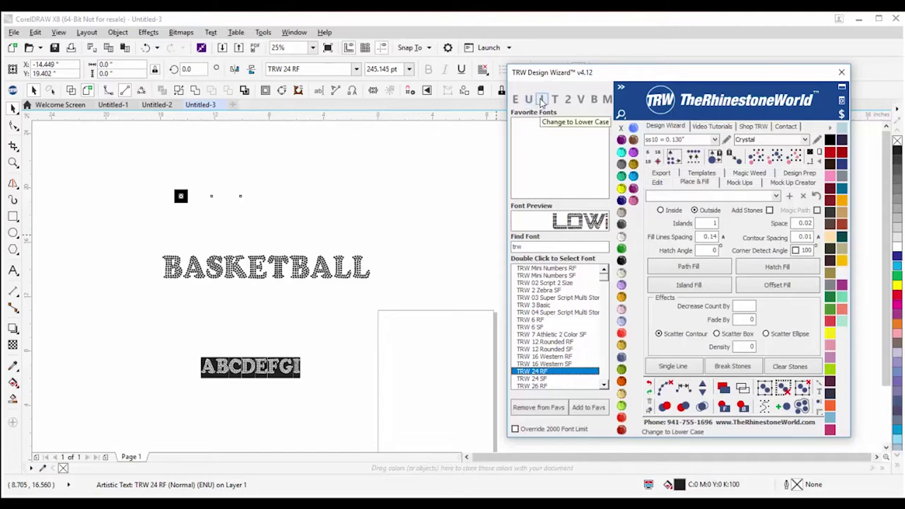
click(542, 101)
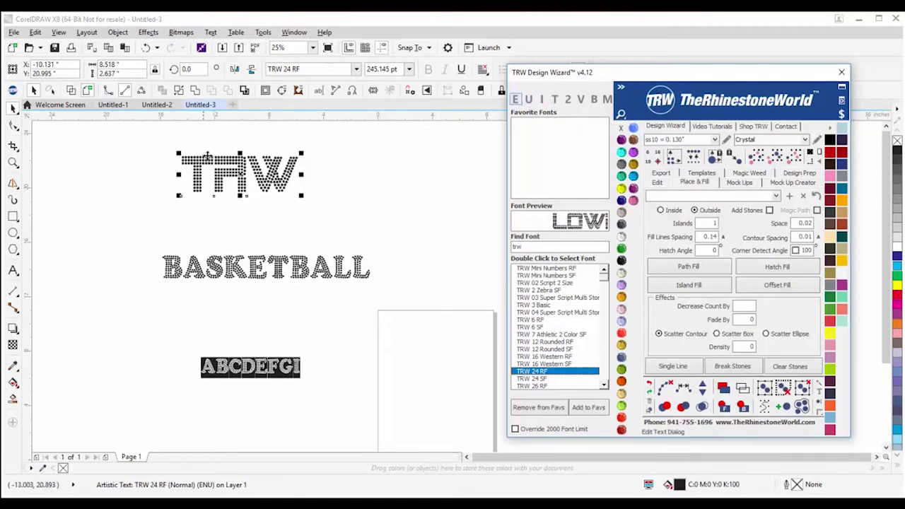
click(542, 99)
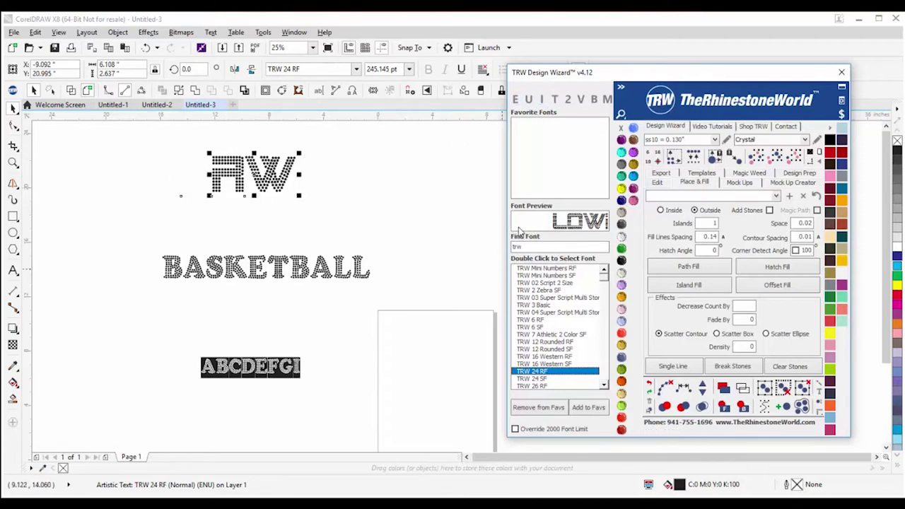
Step: Change the TRW text to vertical and move it to the right of BASKETBALL, just above the page
click(581, 100)
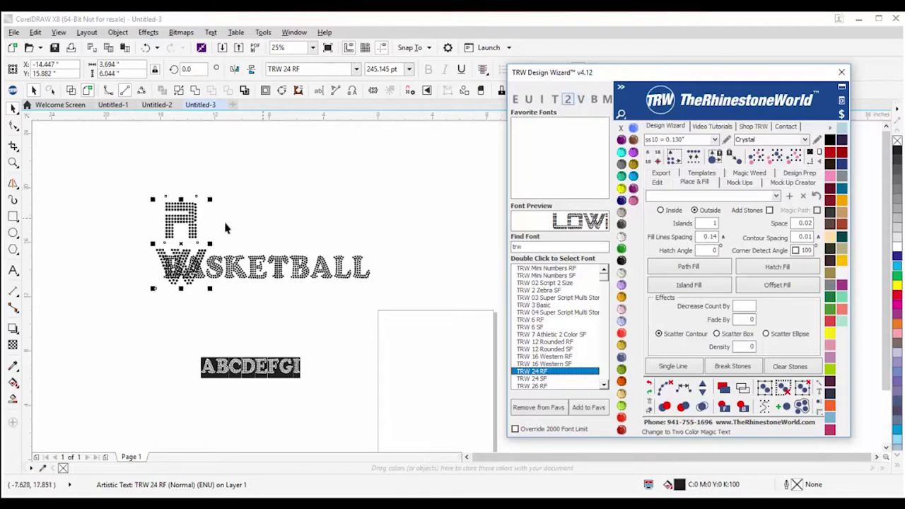
drag(189, 214, 426, 237)
key(Escape)
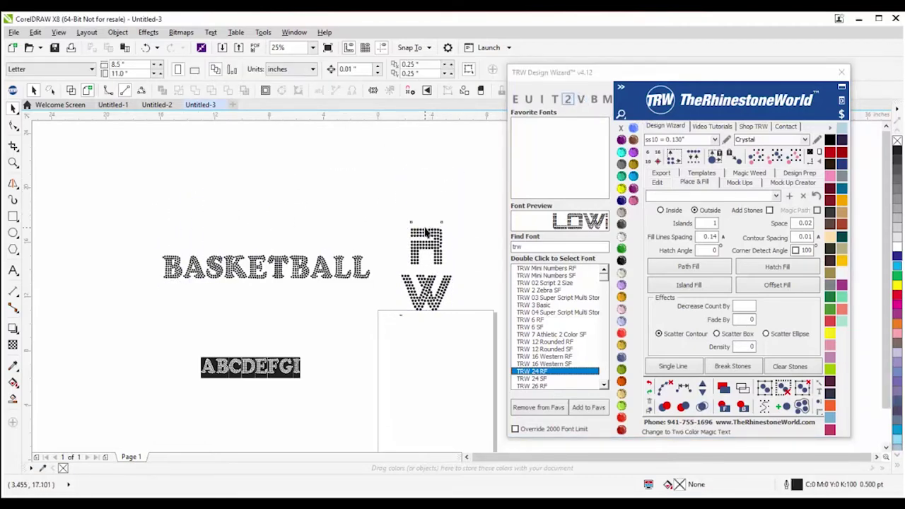
Step: Insert a capital "T" on its own line above the R in the vertical text and finish text editing
click(426, 237)
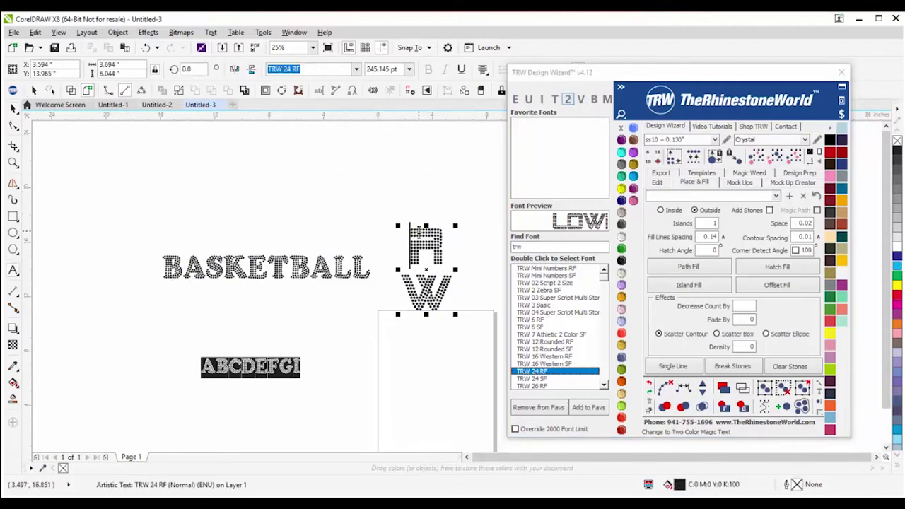
double_click(419, 232)
text(T)
key(Return)
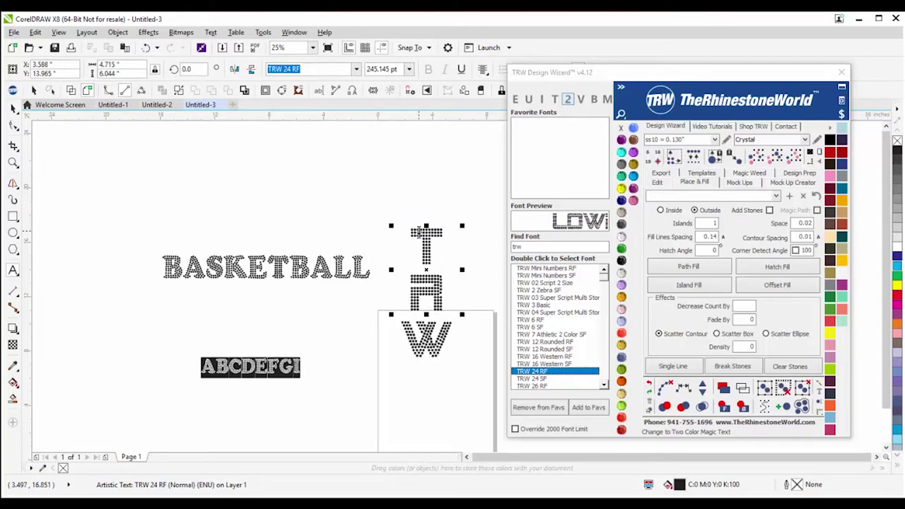
click(12, 107)
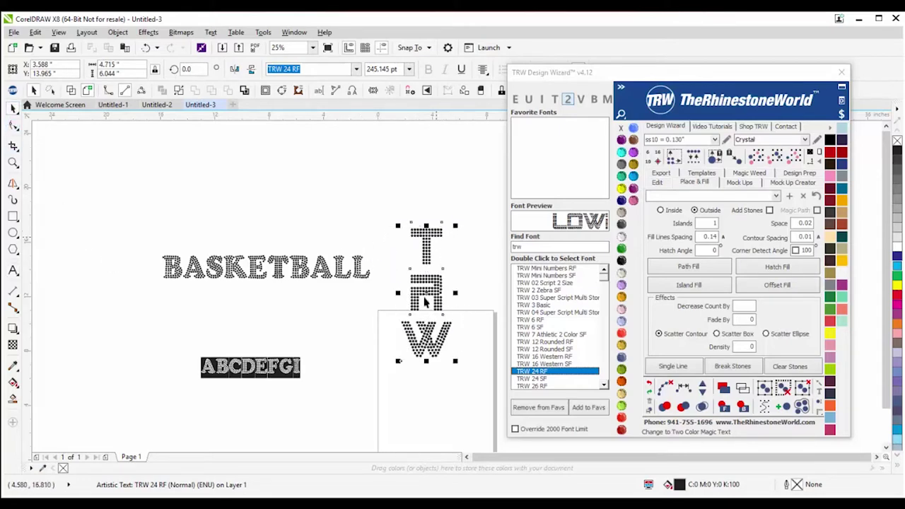
Step: Move the vertical TRW text to the upper left of BASKETBALL and change it back to horizontal
drag(430, 301, 96, 201)
click(581, 99)
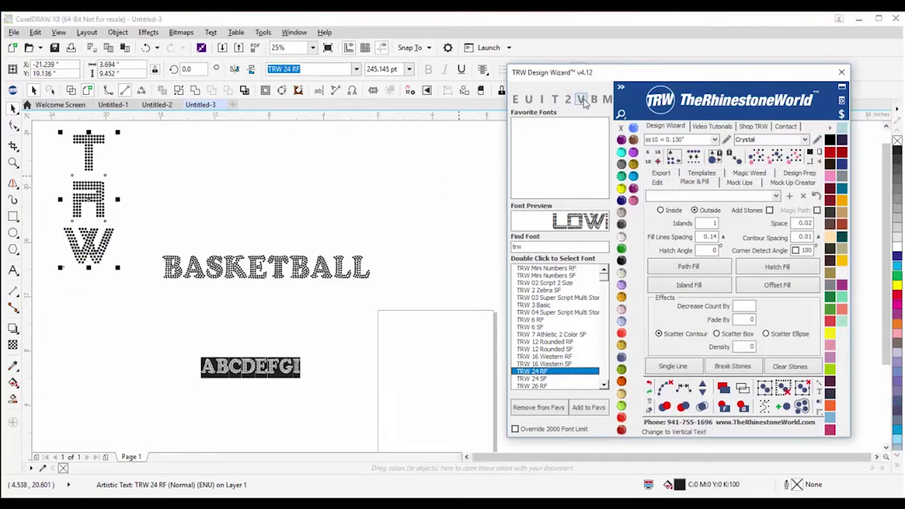
scroll(234, 221, down, 2)
scroll(196, 155, up, 3)
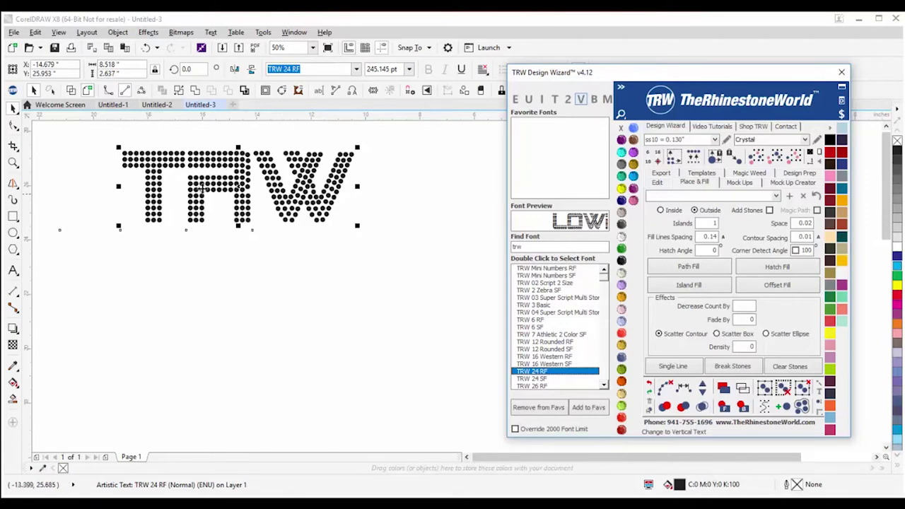
Step: Break the TRW text into separate letters, move letters apart, and put them back together as TRW
click(592, 100)
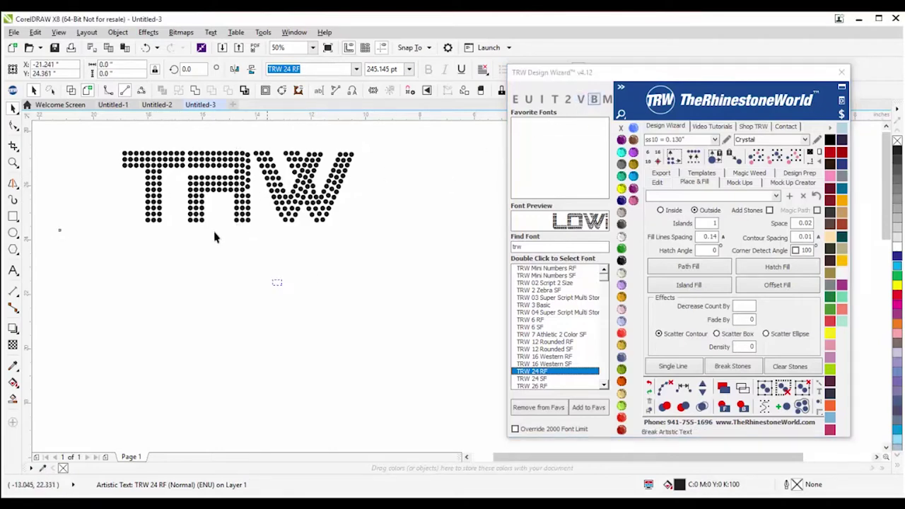
click(227, 182)
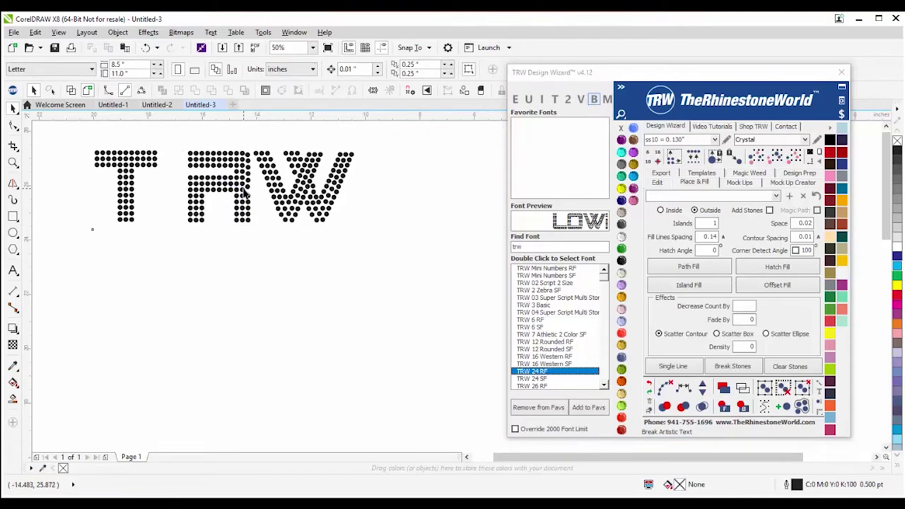
drag(244, 188, 183, 289)
mouse_move(289, 210)
mouse_down()
mouse_move(368, 213)
mouse_move(295, 212)
mouse_up()
click(358, 215)
drag(159, 290, 219, 185)
drag(127, 185, 156, 184)
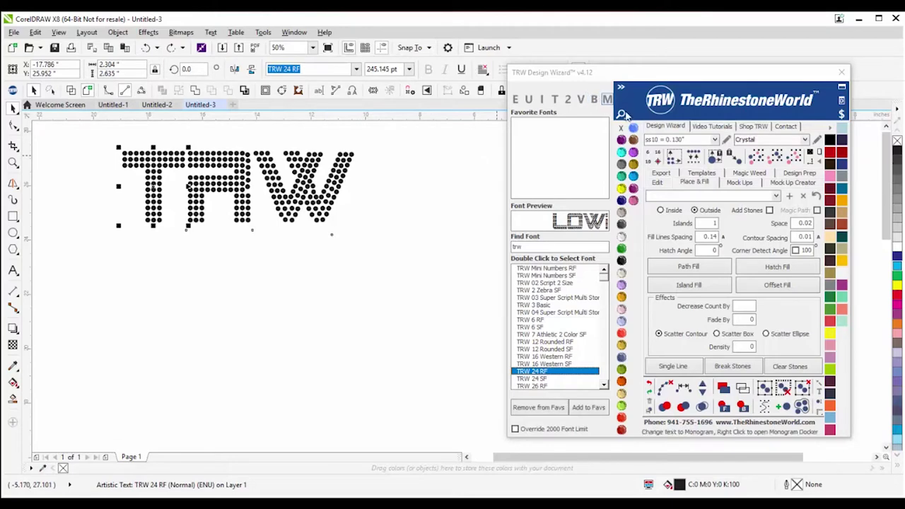
click(263, 276)
scroll(259, 276, down, 1)
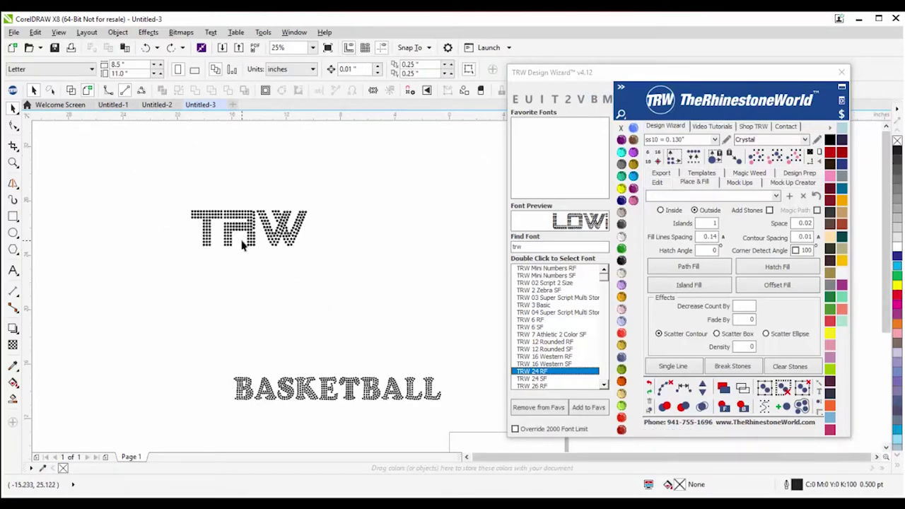
Step: Choose the "all lower" character set in the Design Wizard's Magic Weed settings
click(546, 245)
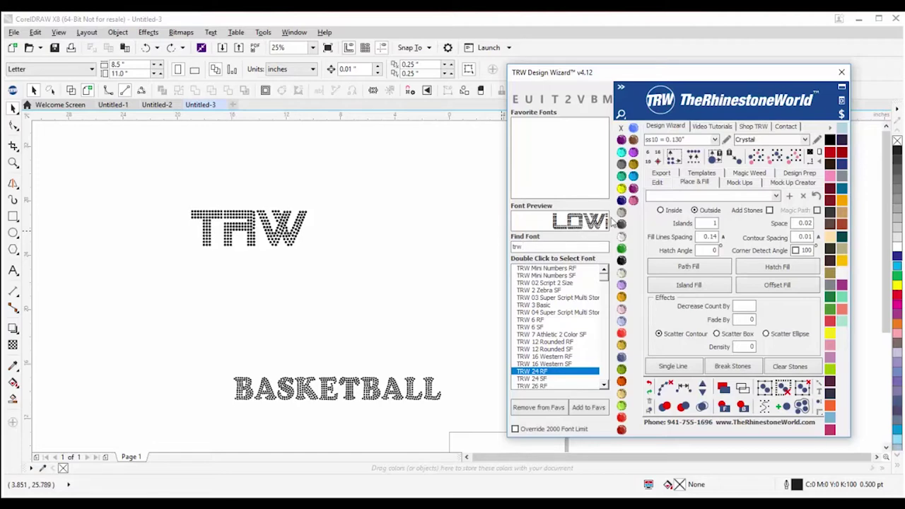
click(758, 175)
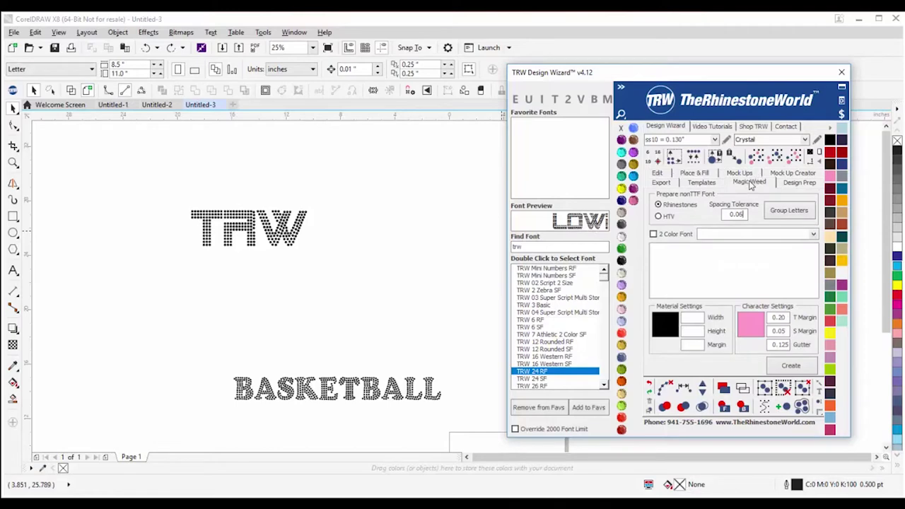
click(743, 174)
click(795, 183)
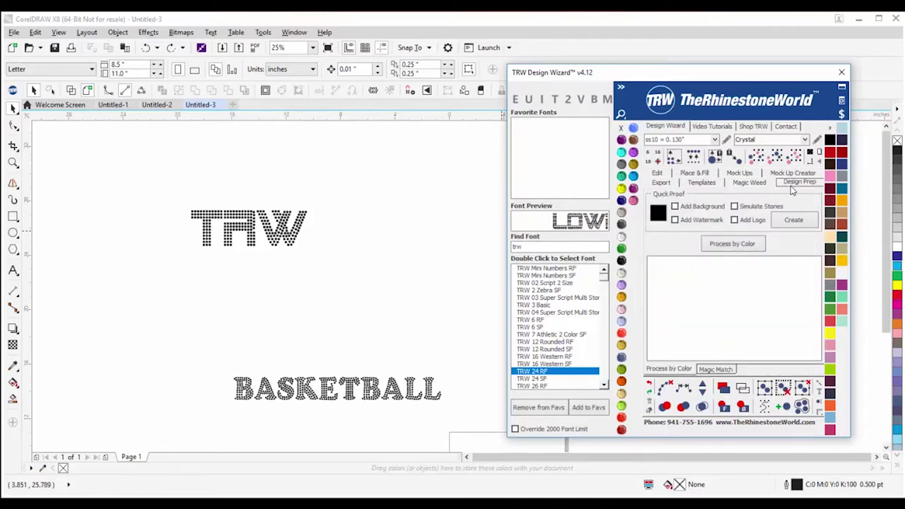
click(791, 174)
click(754, 181)
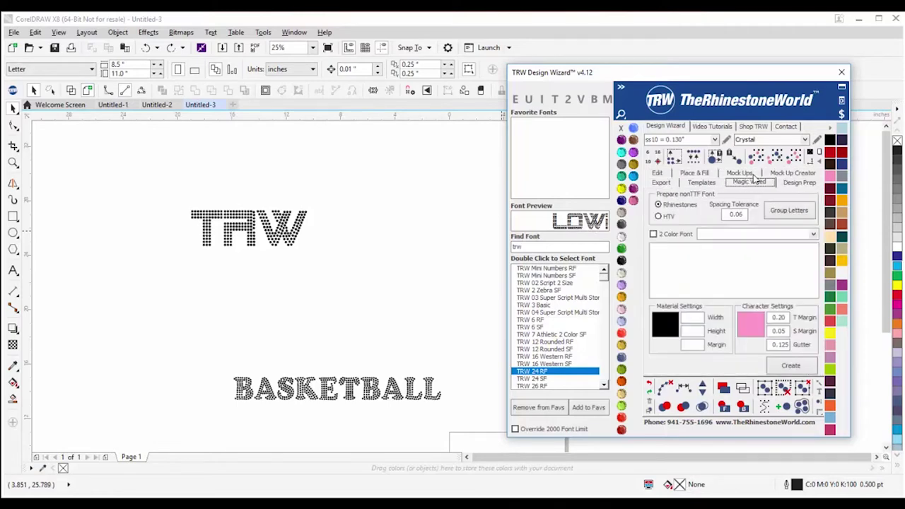
click(768, 233)
click(813, 235)
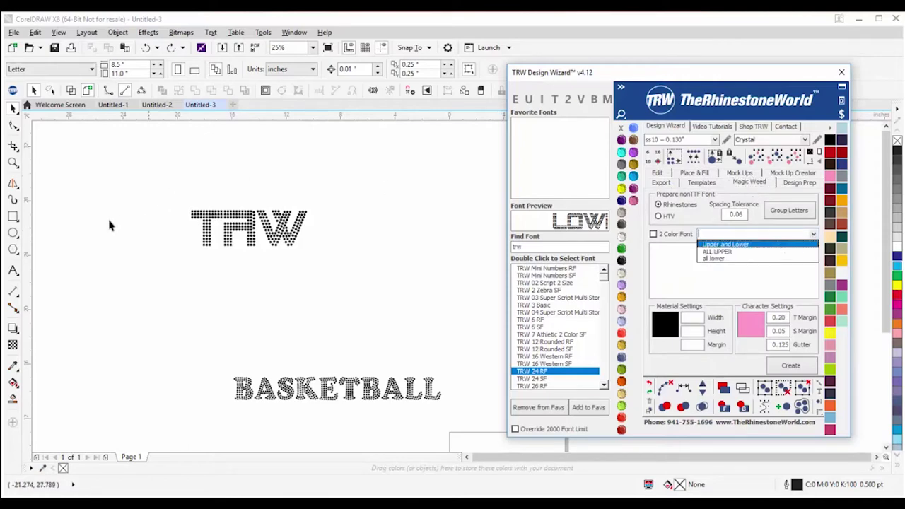
click(13, 270)
click(749, 235)
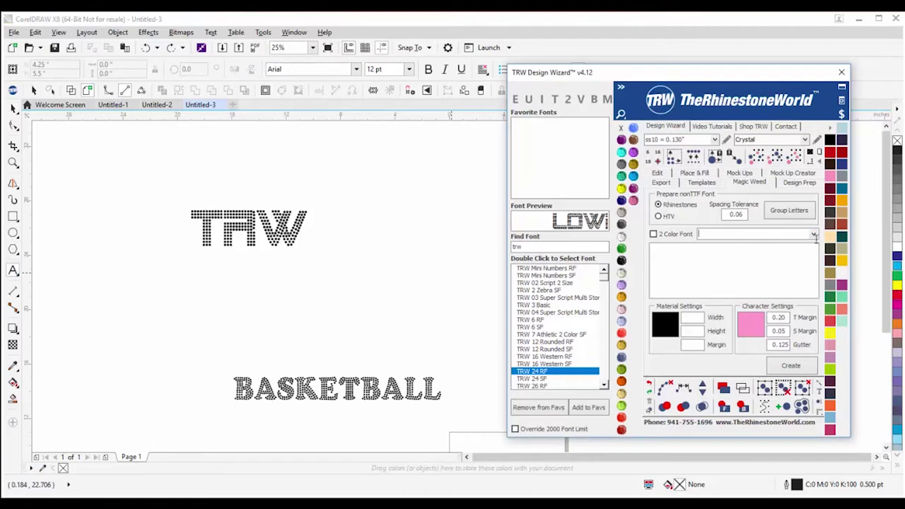
click(813, 234)
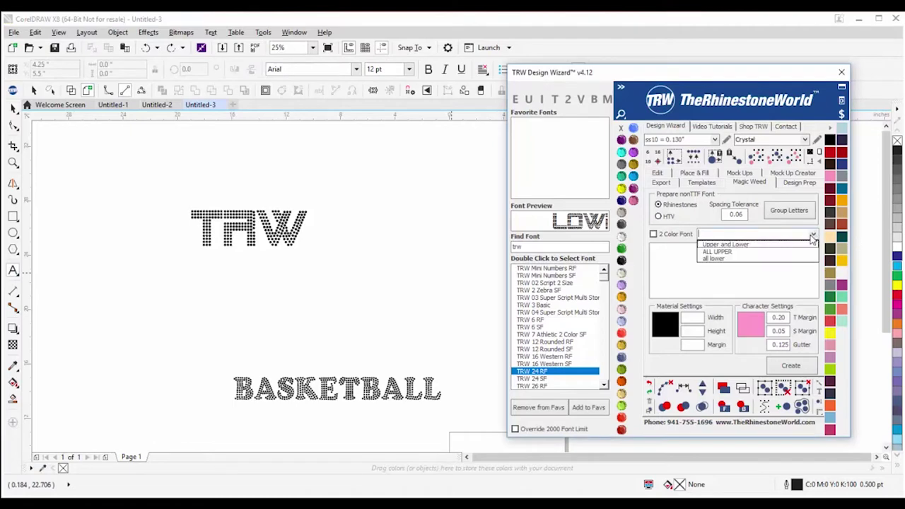
click(776, 259)
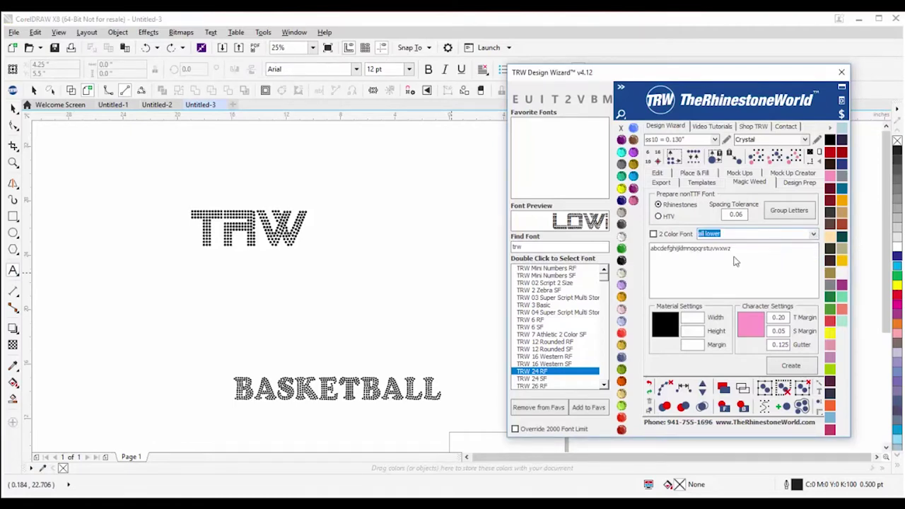
click(667, 234)
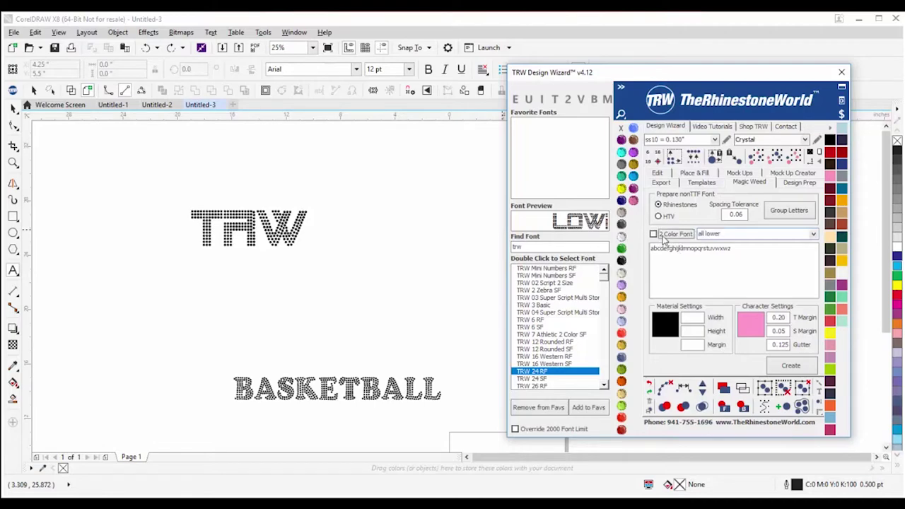
Step: Add the text "abcdefghijklmnopqrstuvwxyz" below TRW and enlarge it to about 17.9 inches wide
click(14, 270)
click(657, 173)
click(181, 284)
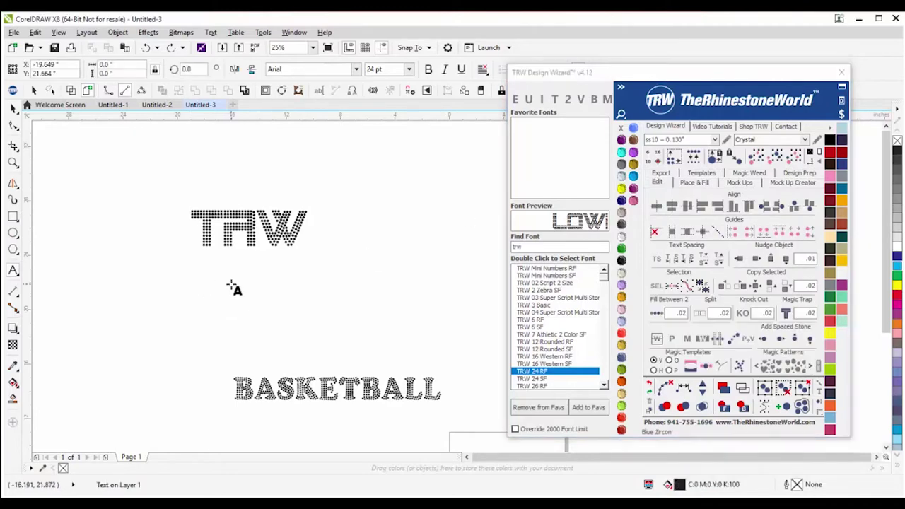
text(text)
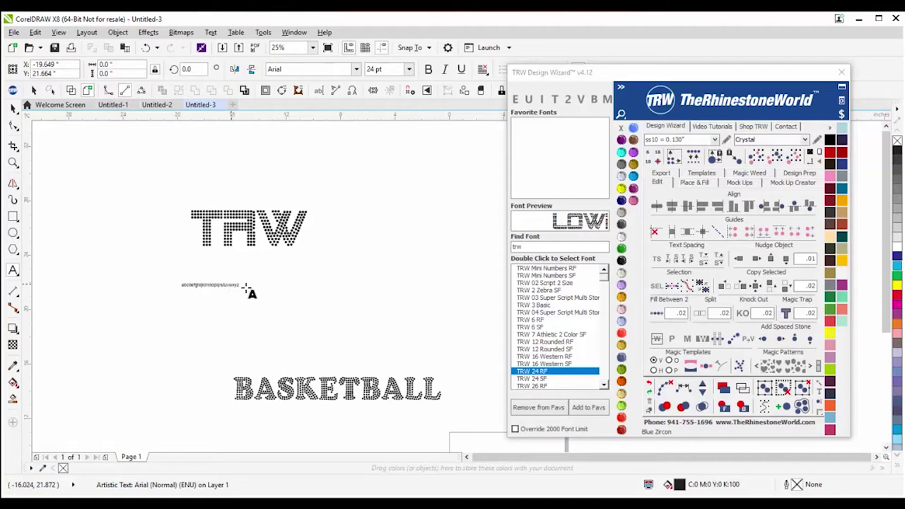
drag(245, 298, 398, 344)
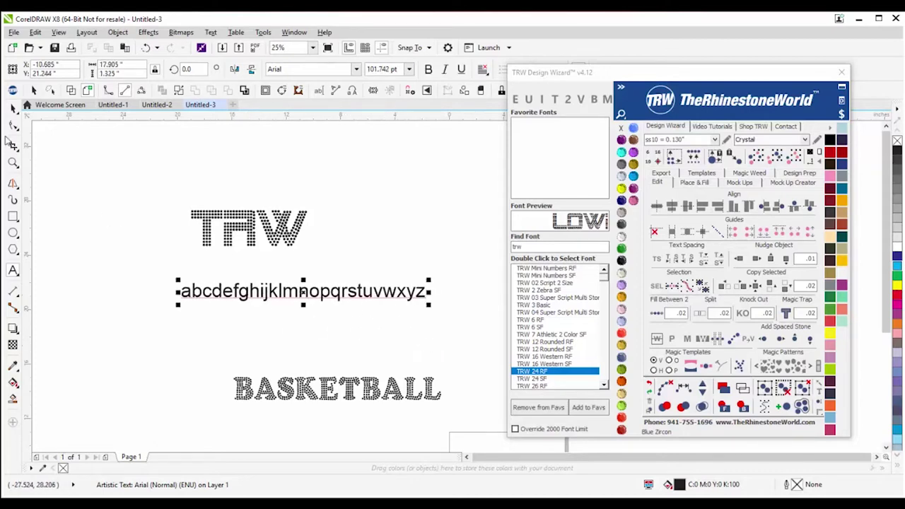
click(12, 108)
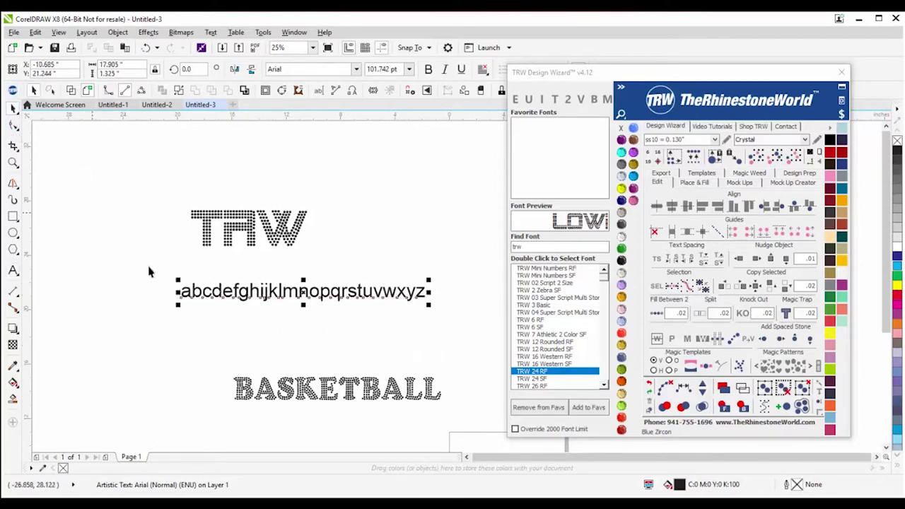
Step: Duplicate the lowercase alphabet line directly below itself and change the copy to upper case
drag(237, 295, 239, 321)
right_click(238, 321)
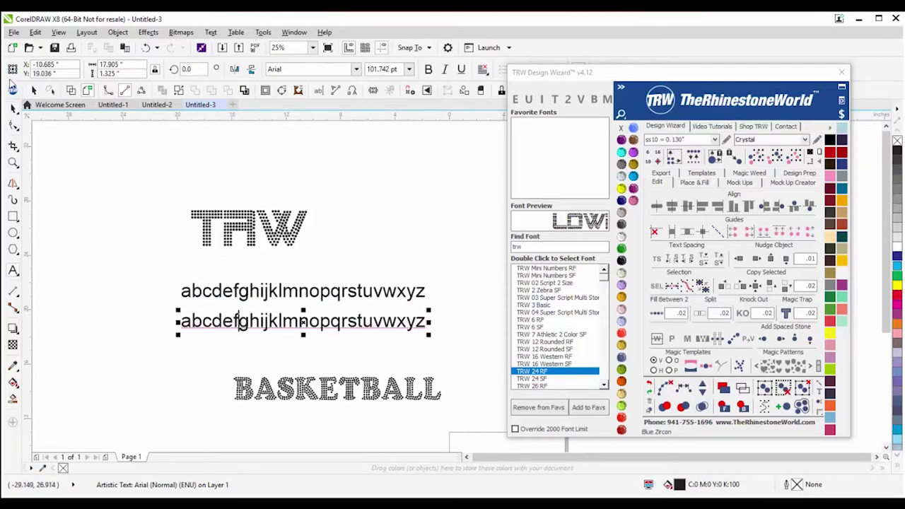
click(529, 99)
scroll(182, 276, down, 1)
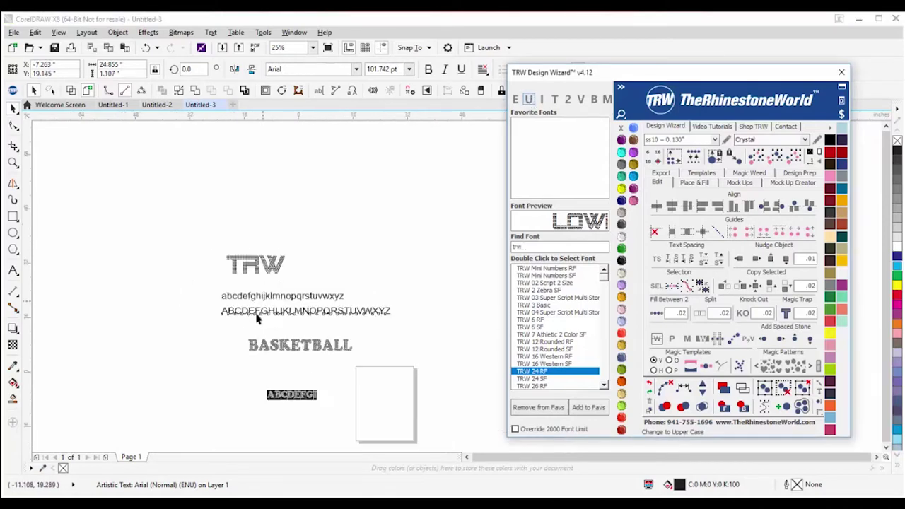
scroll(281, 320, up, 1)
drag(248, 283, 247, 318)
double_click(245, 314)
key(ctrl+a)
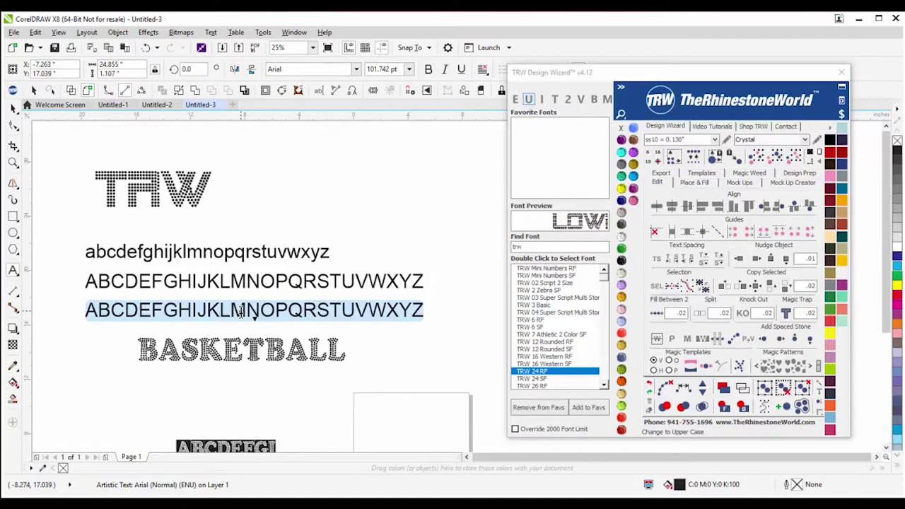
text(0123456789)
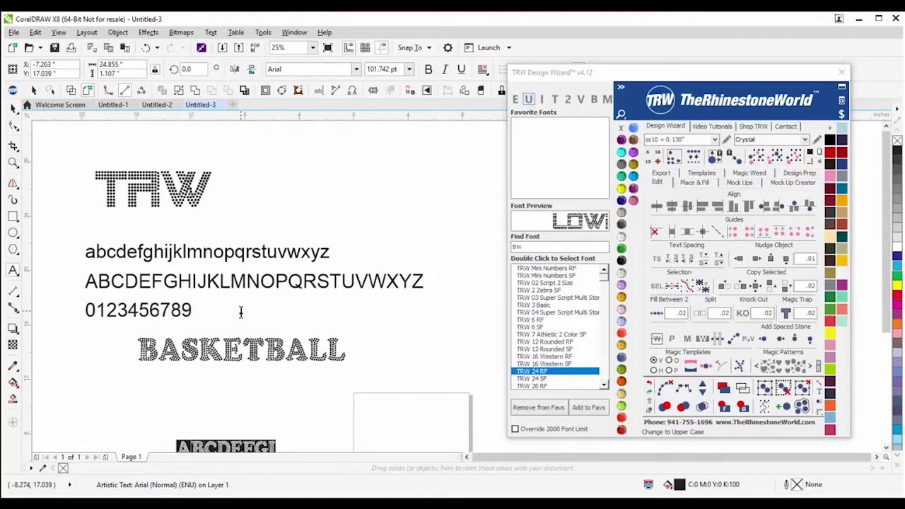
text(!@#$%^&)
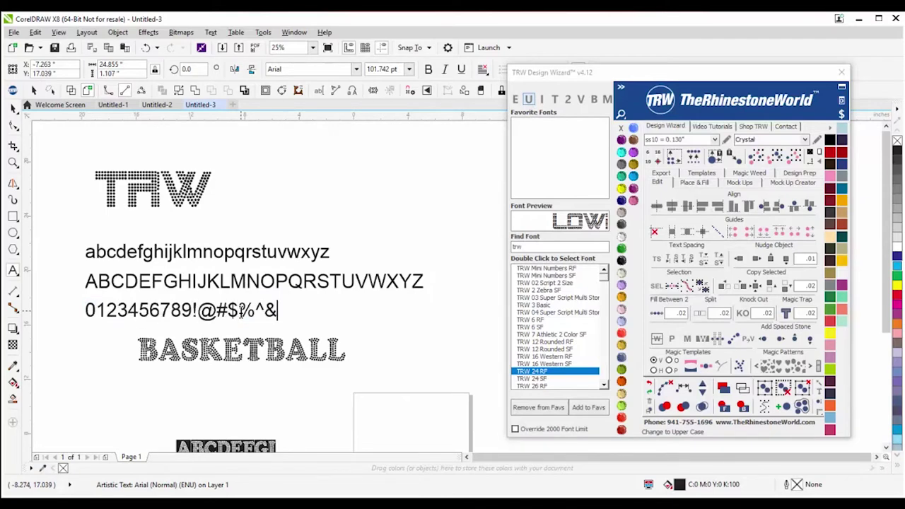
text(*().,;'?)
key(ctrl+space)
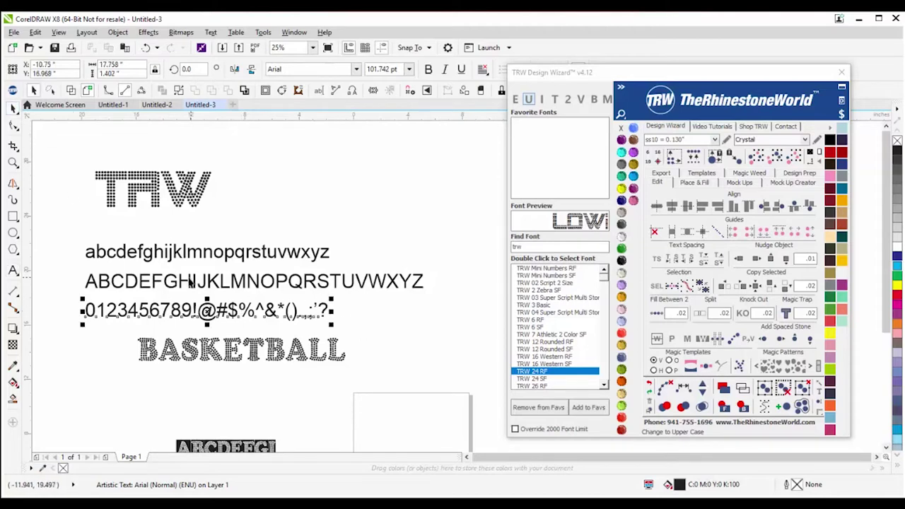
Step: Select the three lines of sample characters, move them to the right of the page, and deselect them
scroll(154, 277, down, 2)
drag(93, 247, 316, 314)
scroll(191, 275, down, 2)
scroll(166, 269, up, 2)
drag(145, 254, 363, 308)
scroll(196, 267, down, 2)
drag(209, 279, 374, 262)
click(358, 303)
scroll(321, 246, up, 2)
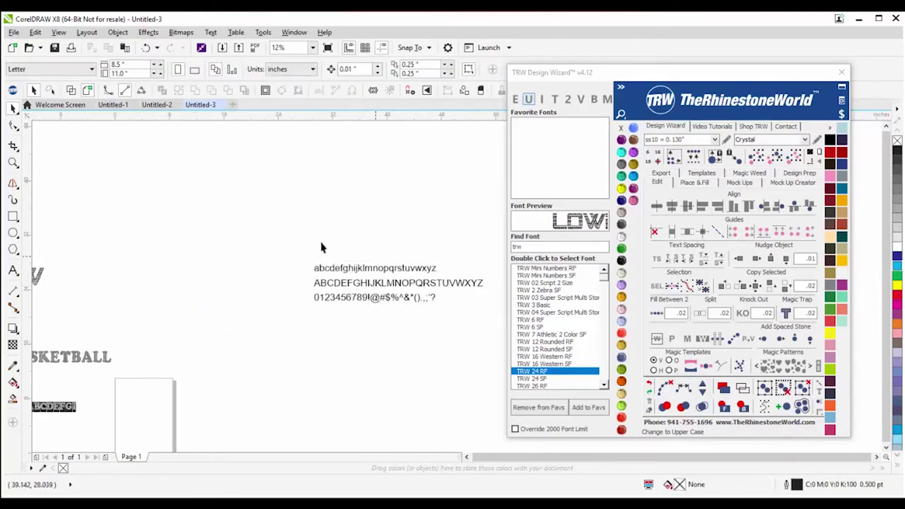
Step: Delete the older rhinestone text samples beside the page, keeping the three lines of sample characters
scroll(247, 254, down, 2)
drag(215, 240, 75, 395)
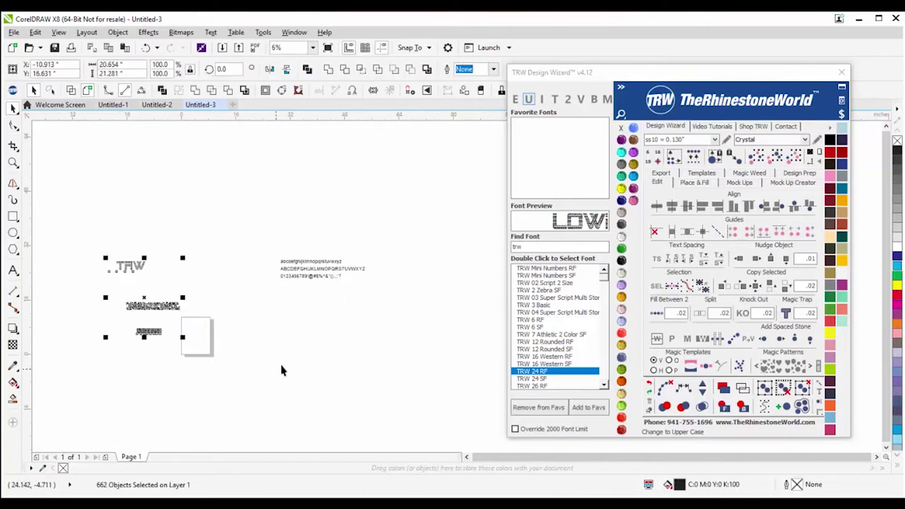
key(Delete)
Step: Move the lowercase and uppercase alphabet lines upward to leave wide gaps between the three sample lines
scroll(326, 265, up, 4)
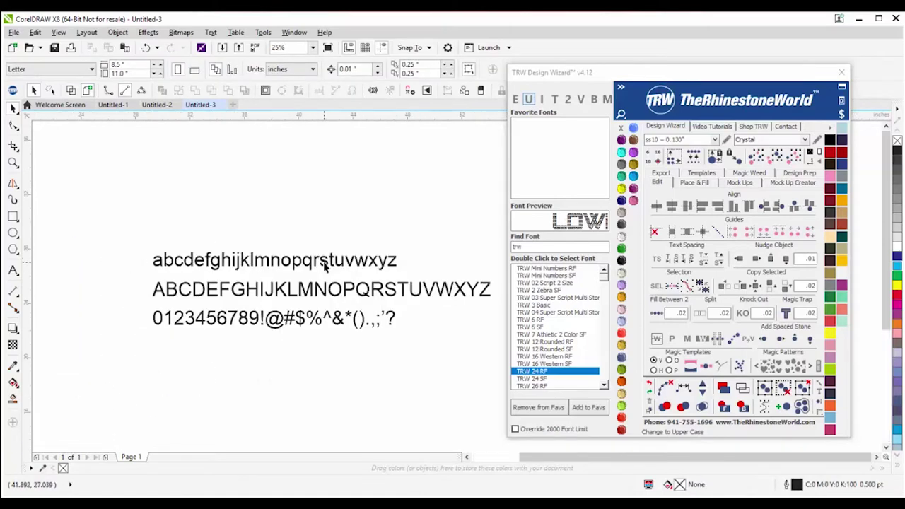
drag(325, 263, 319, 176)
drag(329, 289, 329, 239)
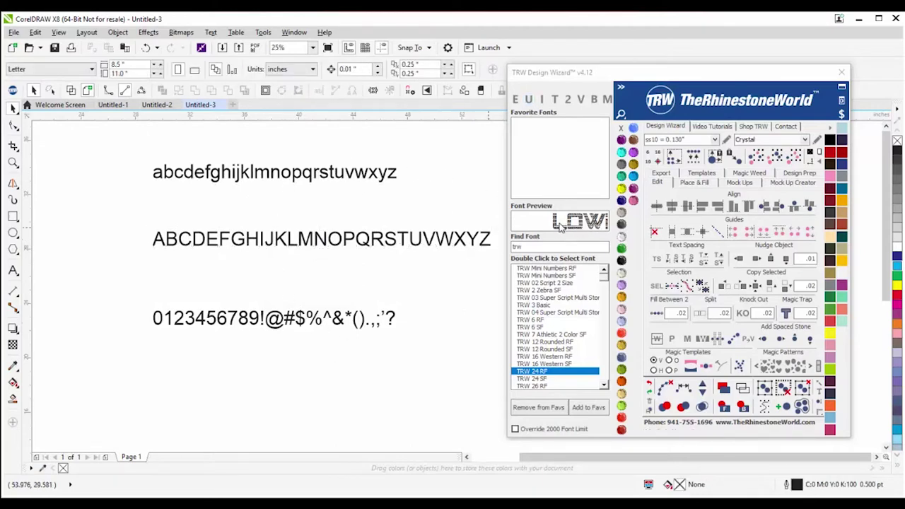
Step: Apply the TRW 24 RF font to the lowercase alphabet line and deselect it
click(325, 176)
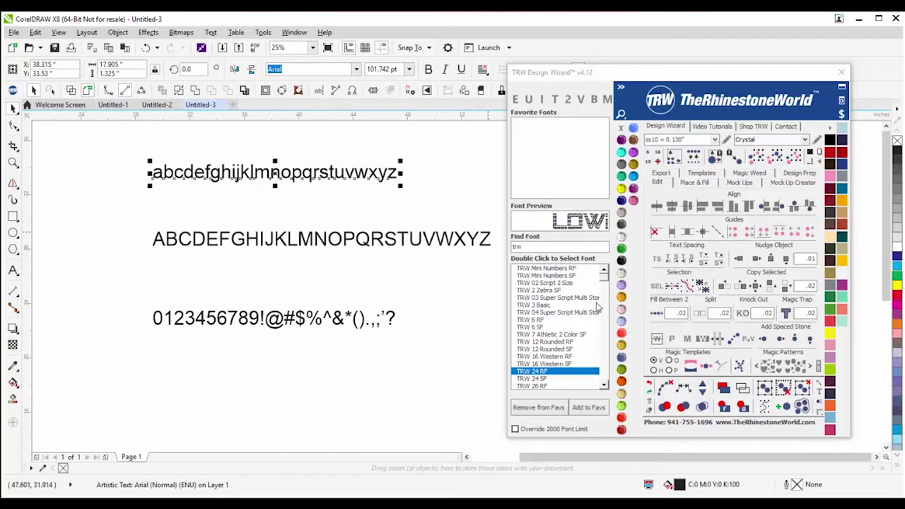
double_click(543, 374)
click(137, 191)
scroll(138, 191, down, 1)
scroll(254, 187, up, 1)
scroll(233, 327, down, 1)
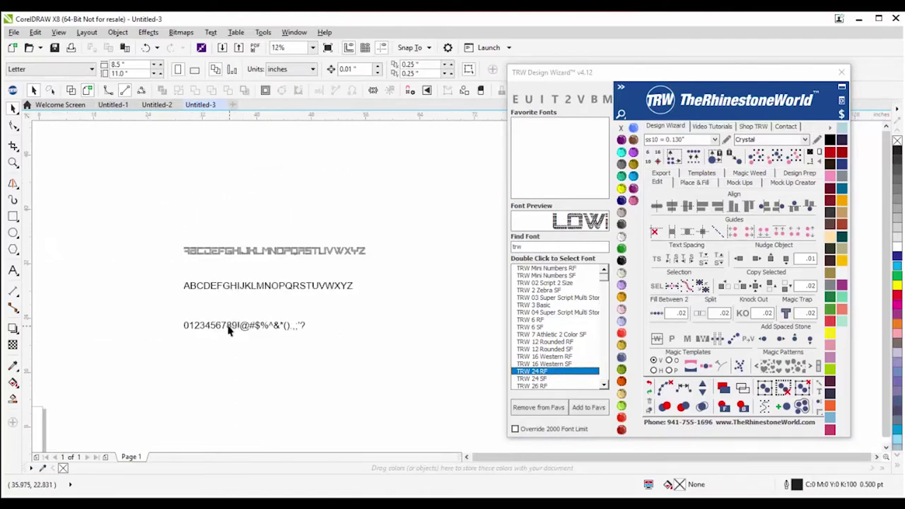
Step: Apply the TRW 24 RF font to the line of digits and symbols and deselect it
click(226, 327)
scroll(219, 327, up, 2)
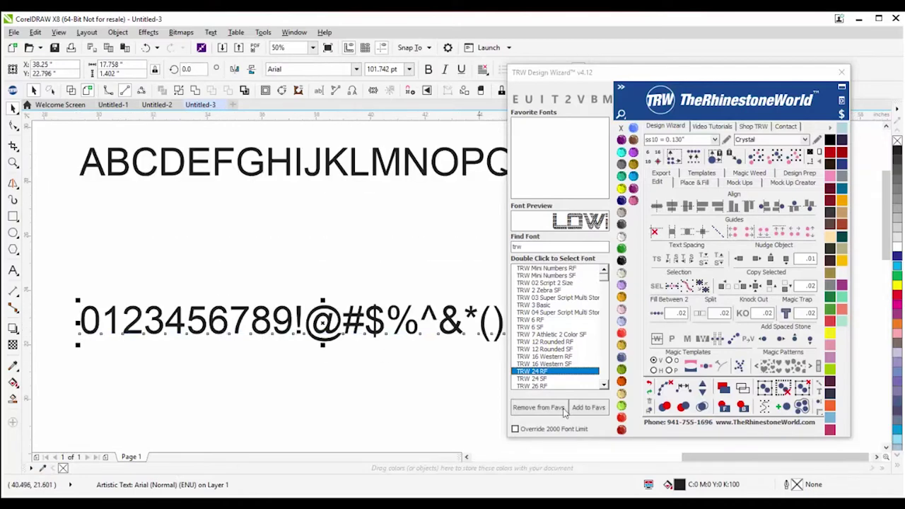
double_click(565, 373)
click(228, 347)
scroll(300, 357, down, 1)
scroll(180, 346, up, 1)
scroll(148, 335, down, 1)
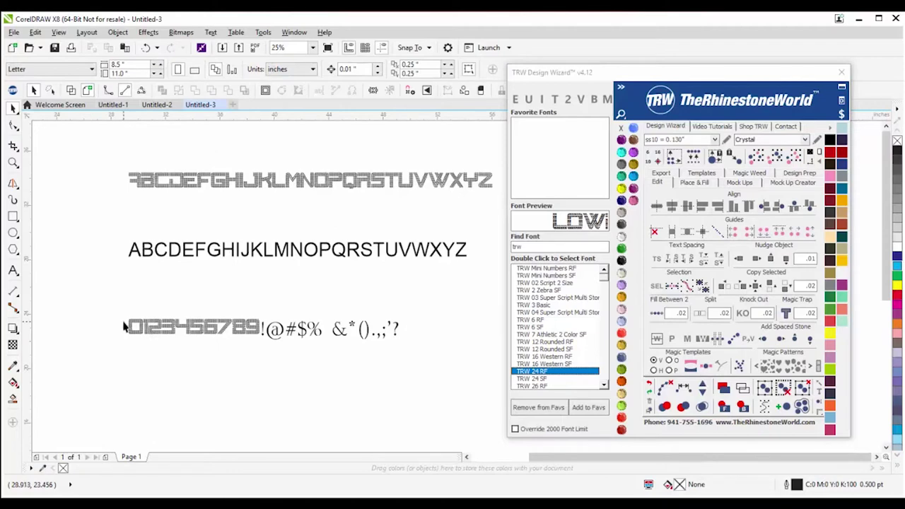
Step: Change the font of both rhinestone lines, the alphabet and the digits with symbols, to TRW 24 SF
click(261, 330)
shift+click(228, 178)
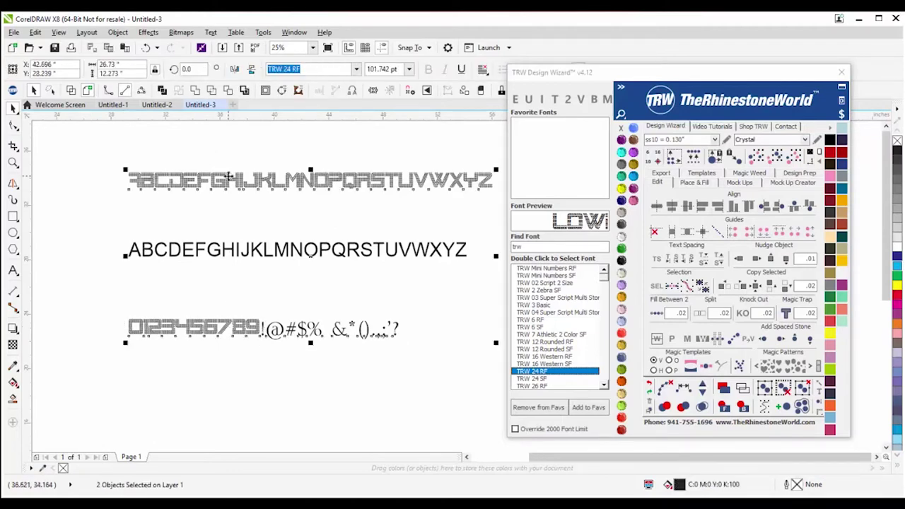
double_click(545, 379)
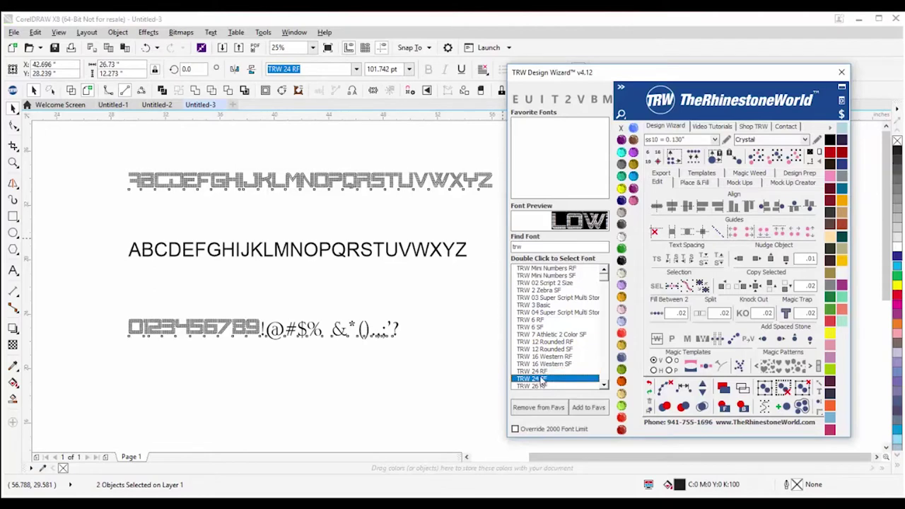
click(267, 362)
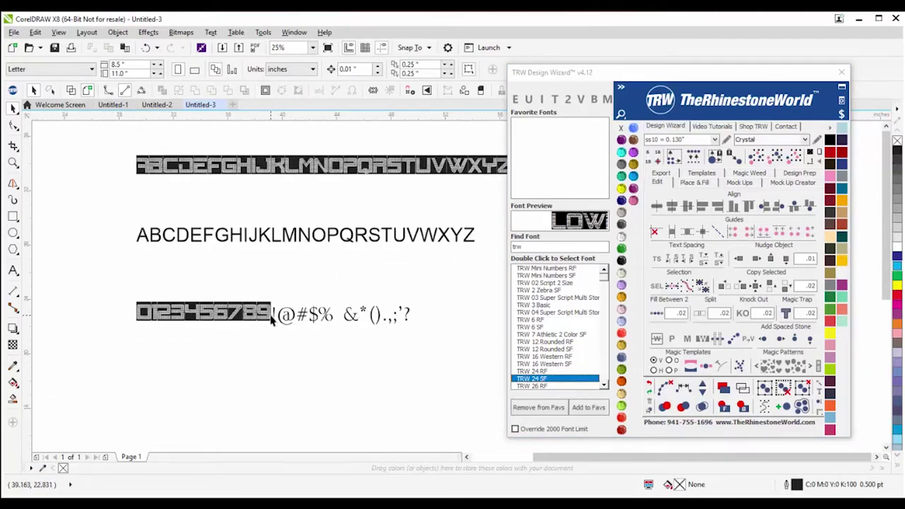
click(272, 315)
mouse_move(272, 315)
mouse_down()
mouse_move(406, 313)
mouse_move(273, 313)
mouse_up()
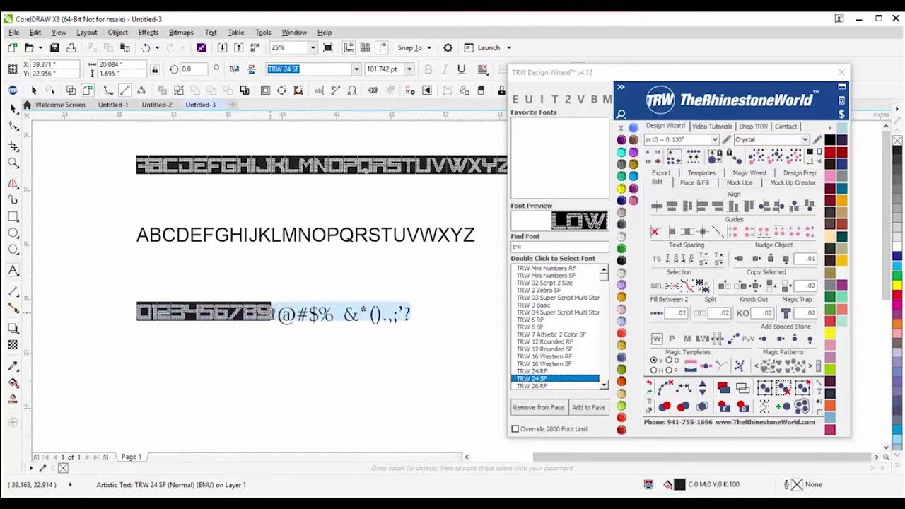
key(Delete)
scroll(266, 314, down, 1)
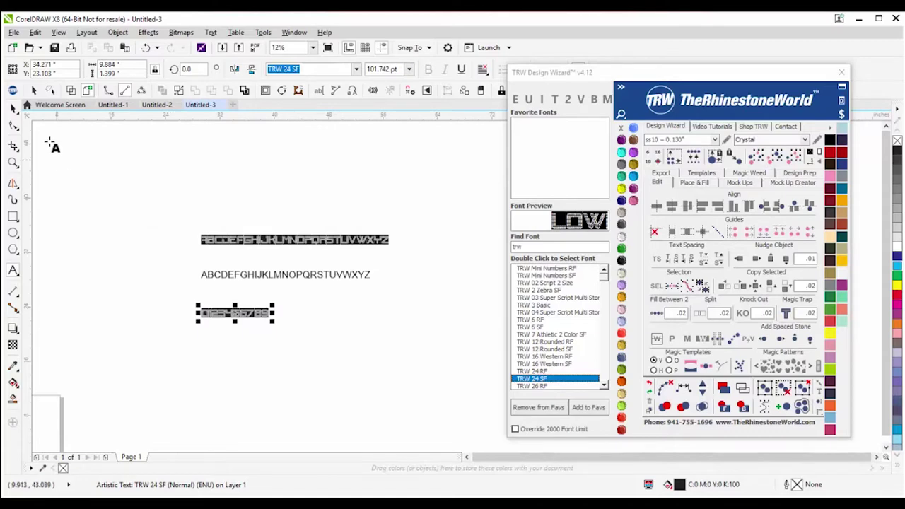
Step: Move the rhinestone alphabet below the digits and resize both lines for ss10 = 0.130" stones with the one-click rhinestone resize
drag(285, 244, 240, 342)
drag(104, 297, 428, 393)
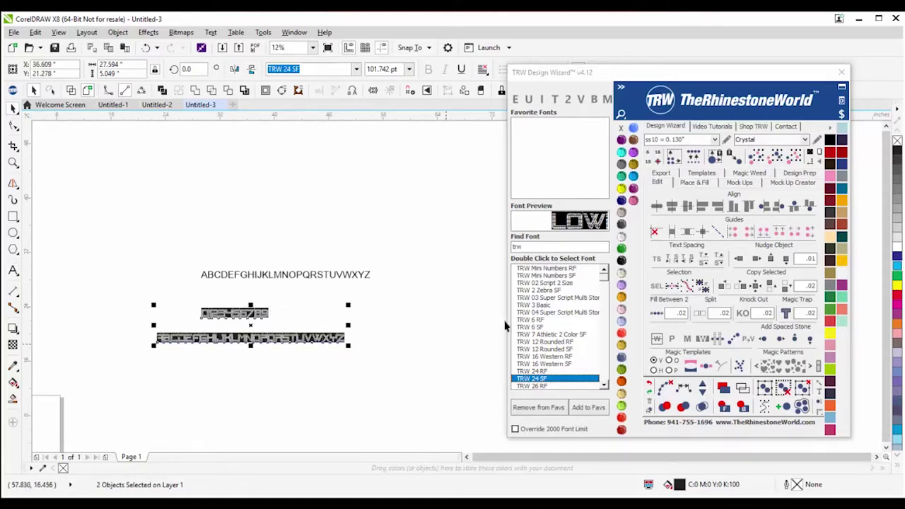
click(673, 157)
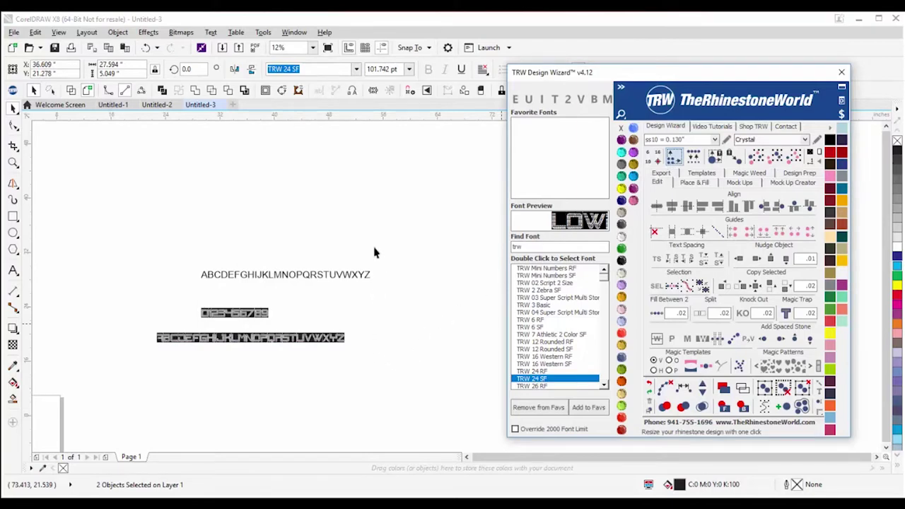
click(465, 281)
click(316, 327)
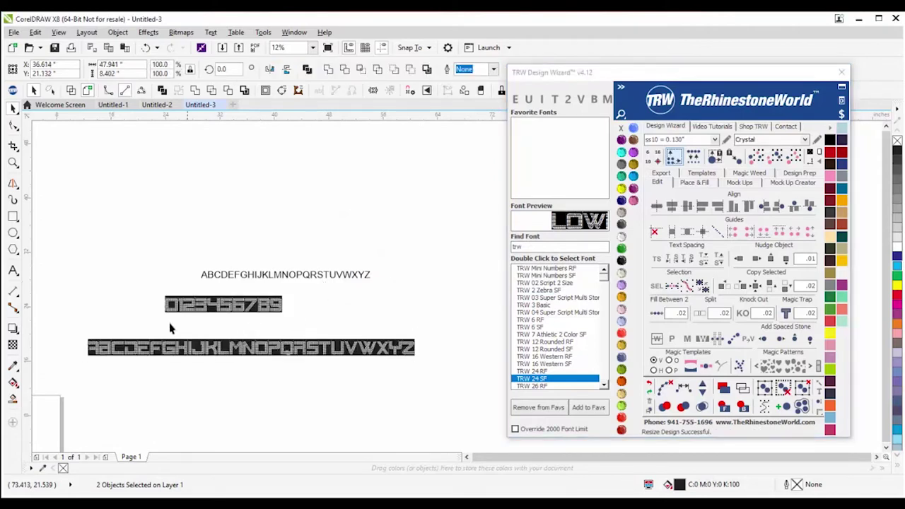
Step: Move the resized digits directly beneath the start of the rhinestone alphabet line and deselect them
drag(141, 319, 318, 293)
drag(244, 300, 167, 364)
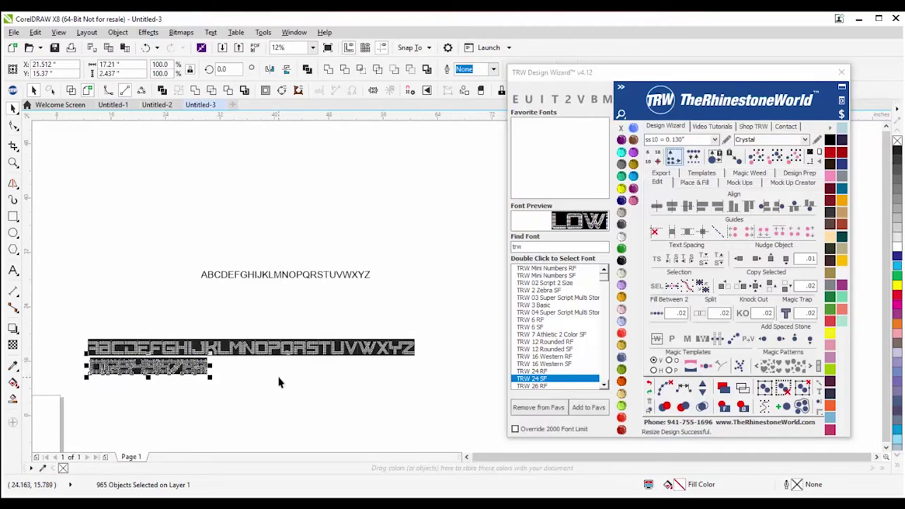
click(254, 400)
Step: Examine the resized rhinestone letters and digits up close along the whole alphabet line
scroll(243, 394, up, 2)
scroll(321, 353, down, 2)
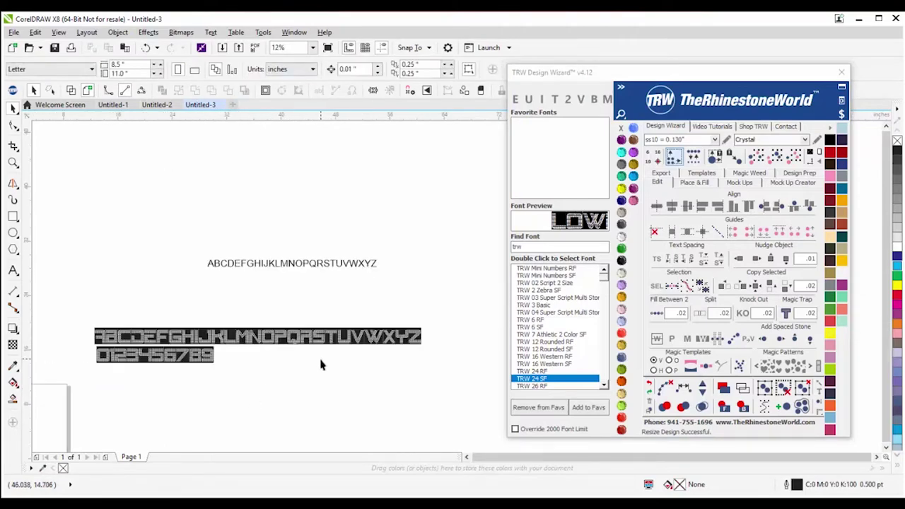
scroll(133, 363, up, 2)
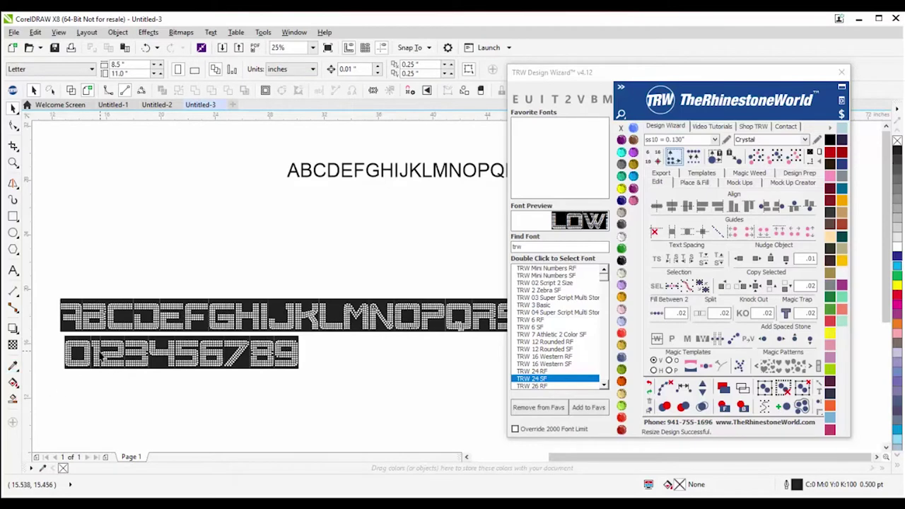
scroll(71, 322, up, 1)
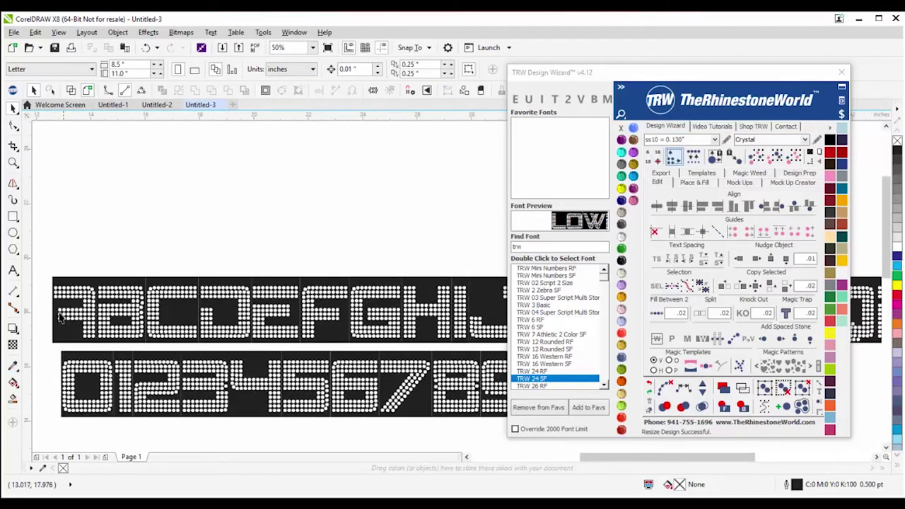
scroll(51, 316, down, 1)
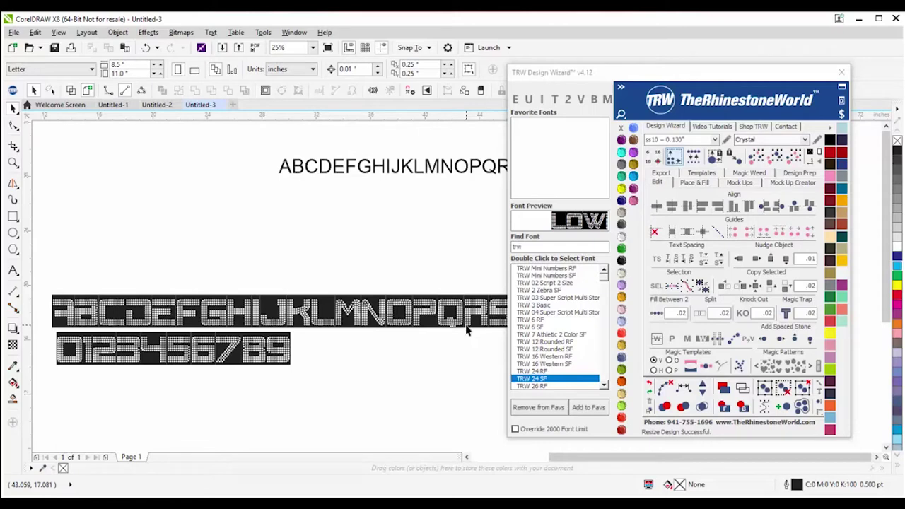
scroll(307, 349, down, 1)
scroll(363, 359, up, 1)
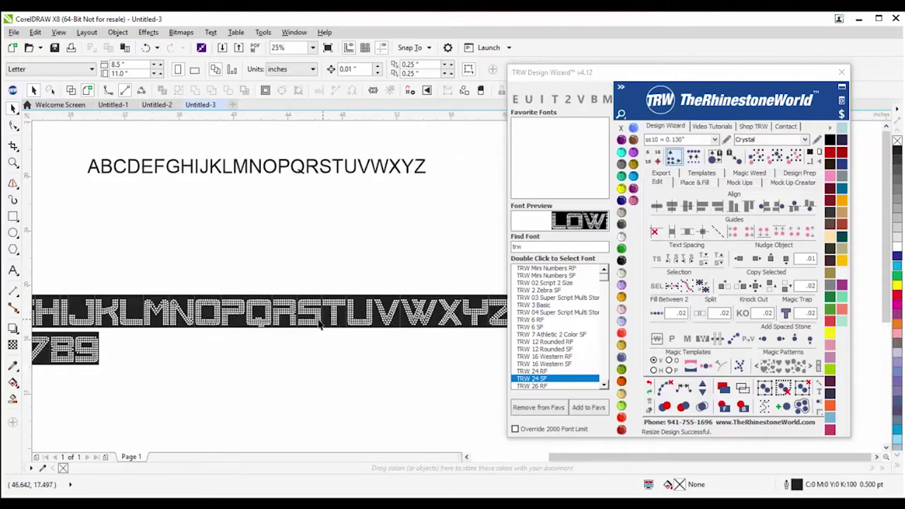
scroll(315, 317, up, 2)
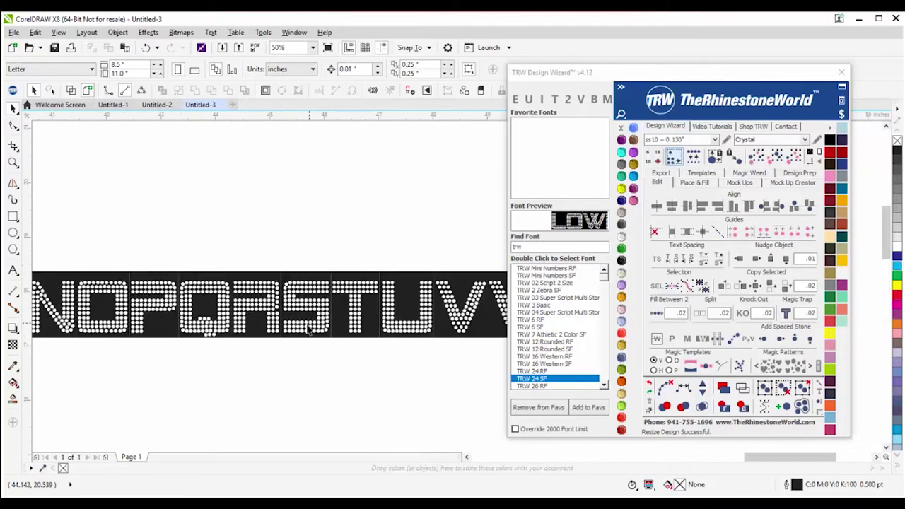
Step: Select all stones and background of the letter S and place a copy of it directly below the alphabet line
drag(267, 265, 356, 375)
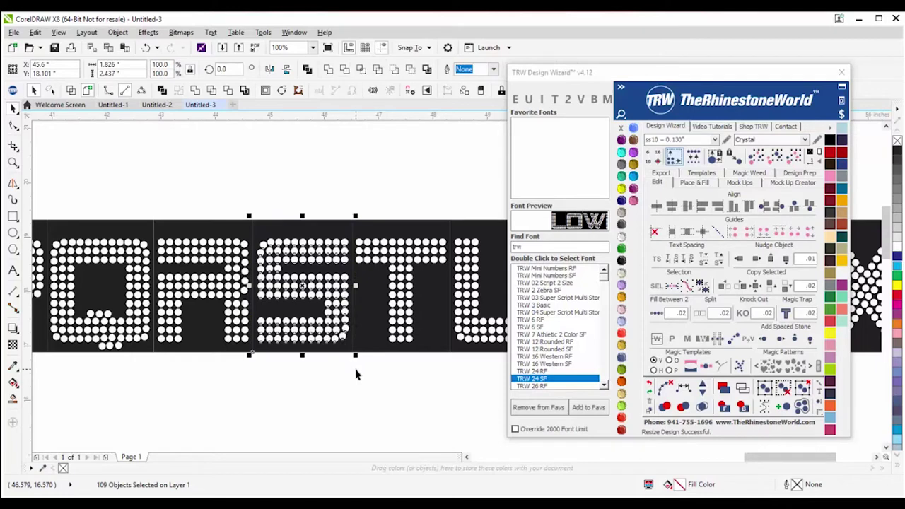
drag(303, 287, 371, 404)
click(371, 406)
scroll(335, 375, down, 3)
scroll(311, 383, up, 1)
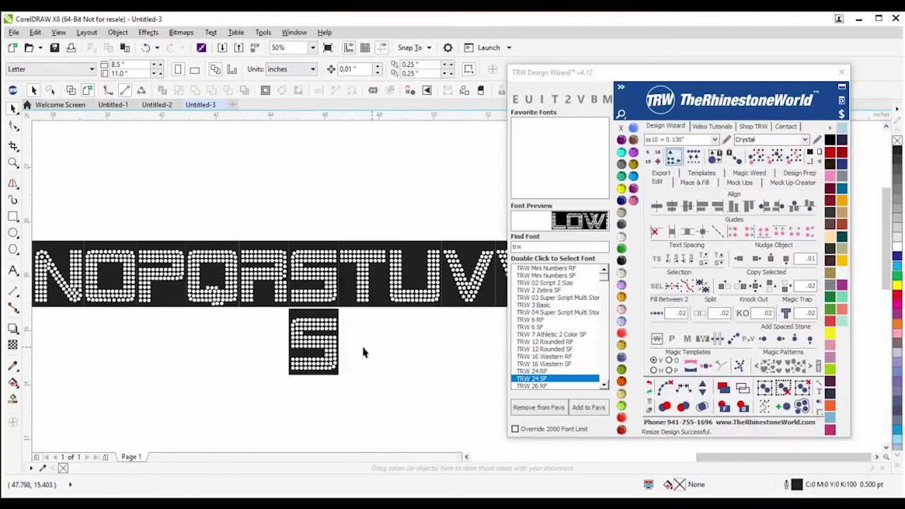
Step: Select every object in the drawing and delete it all
scroll(313, 313, down, 3)
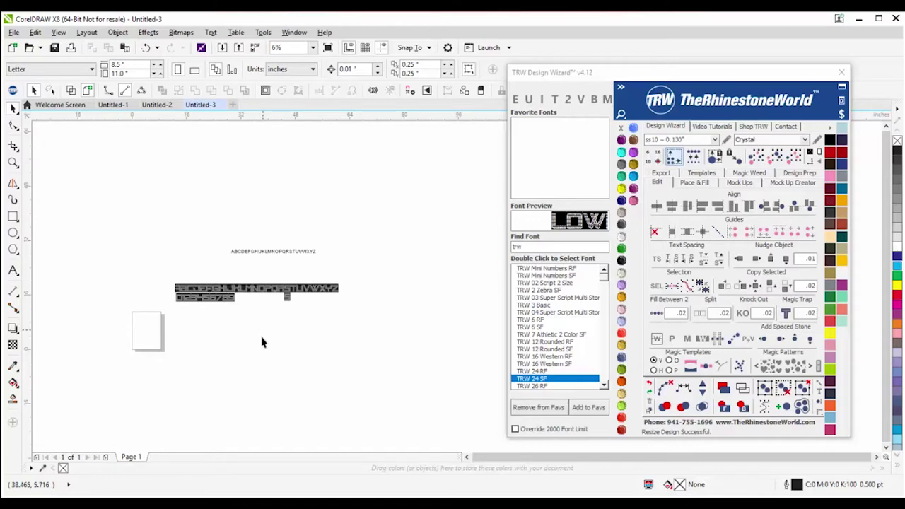
scroll(326, 308, up, 1)
scroll(324, 308, down, 1)
scroll(198, 287, up, 1)
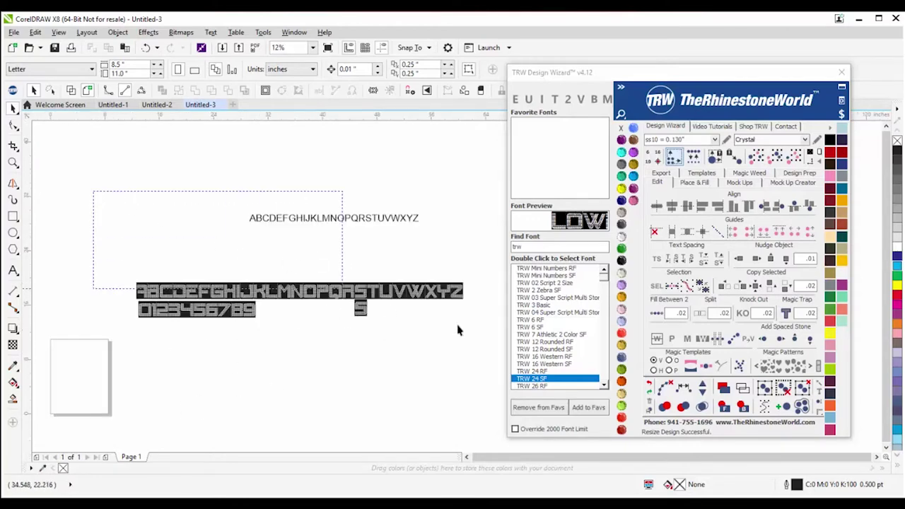
key(ctrl+a)
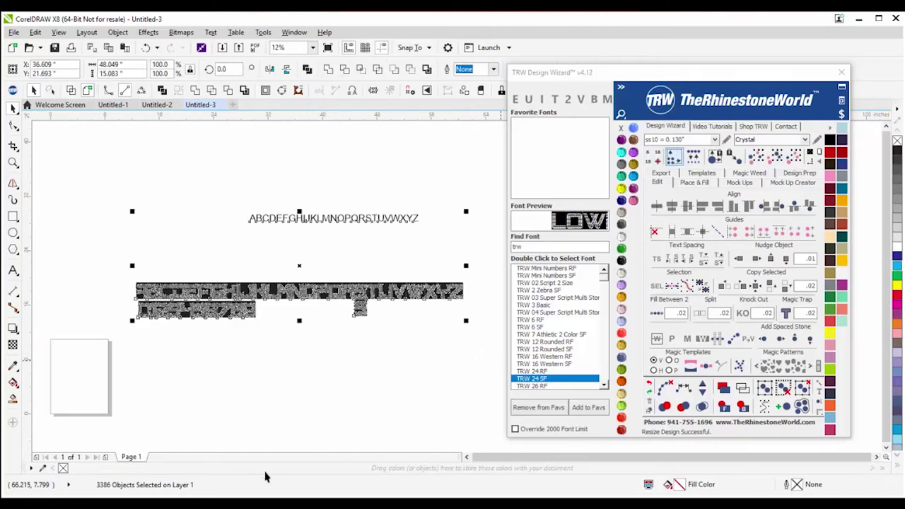
key(Delete)
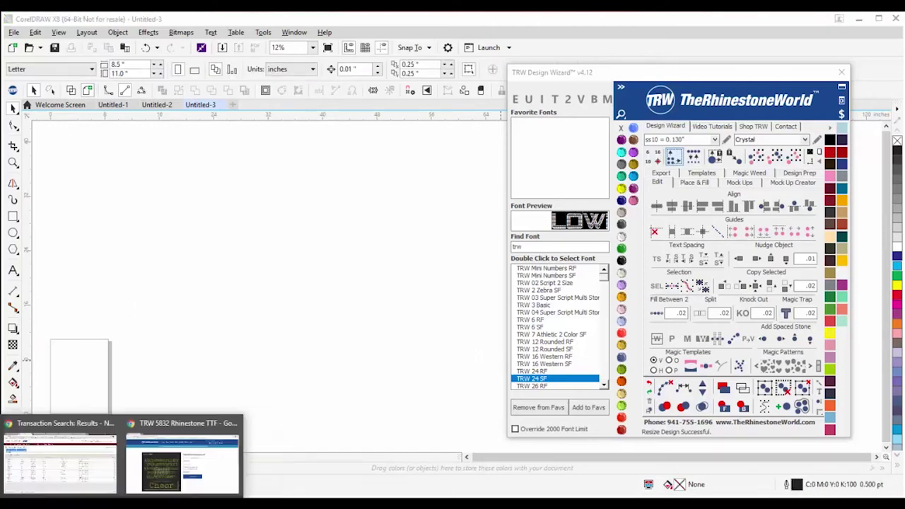
Step: Switch to the TRW 5832 Rhinestone TTF page in Chrome and open the shop's TRW Exclusive heat transfer vinyl fonts
click(183, 456)
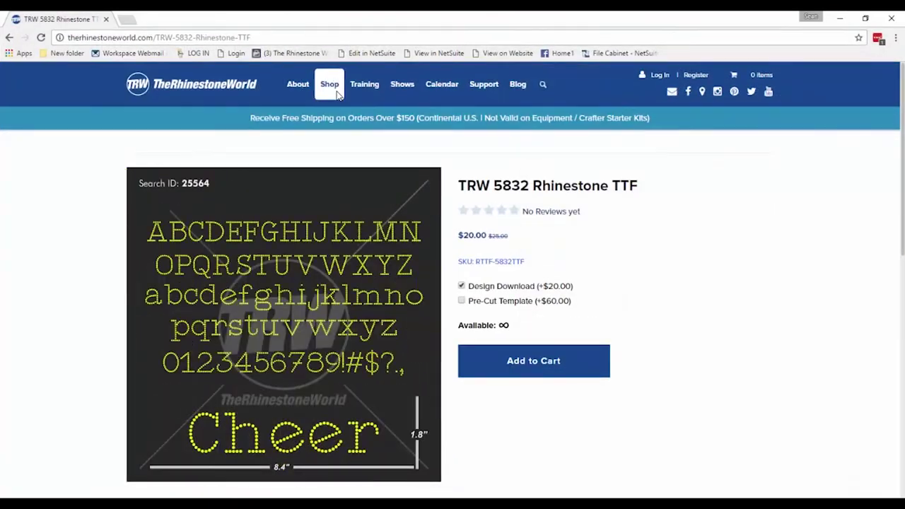
mouse_move(330, 84)
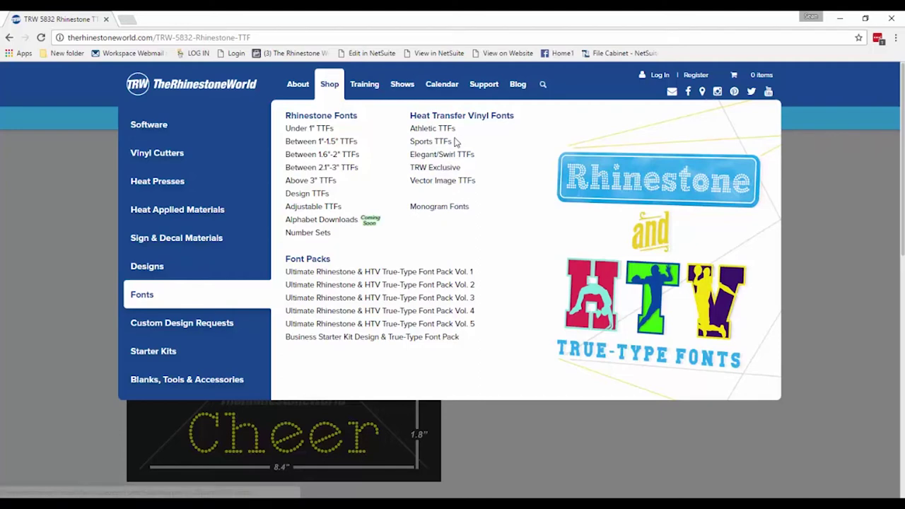
click(435, 169)
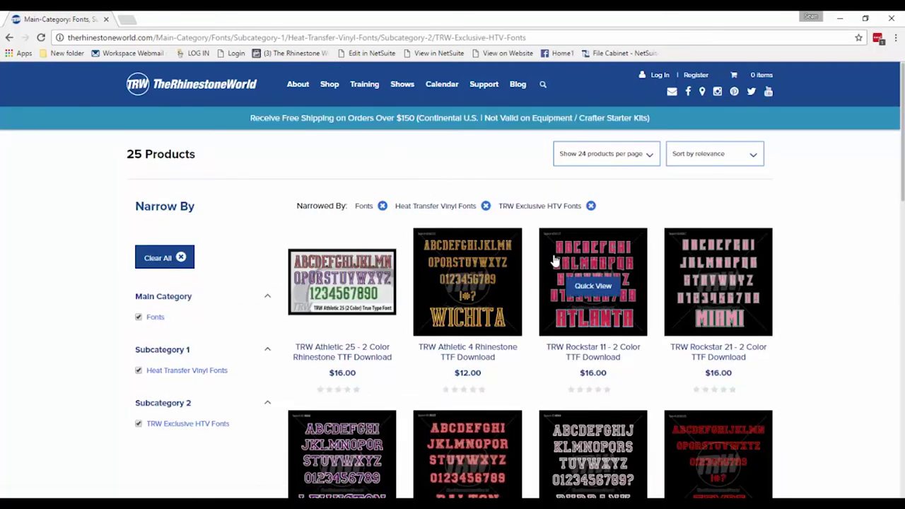
Step: Open the TRW Rockstar 11 - 2 Color TTF Download product and look over its character preview
scroll(387, 346, down, 1)
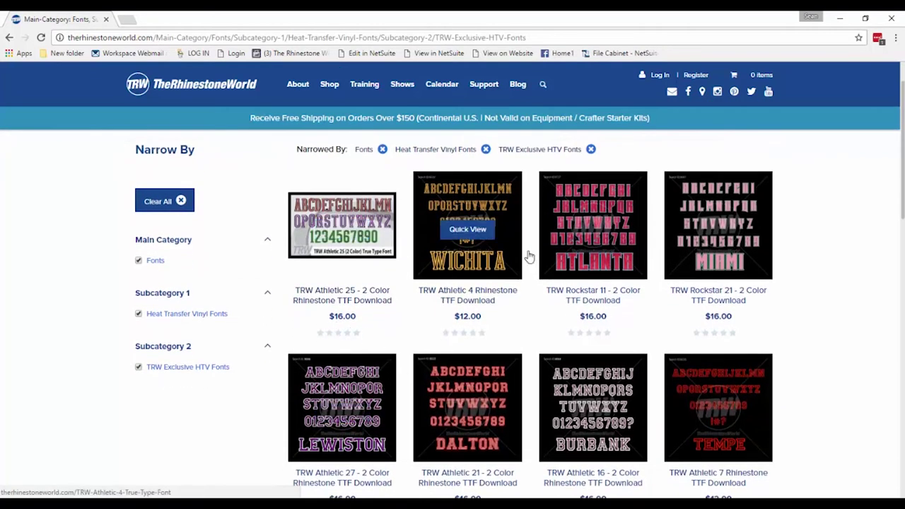
click(617, 256)
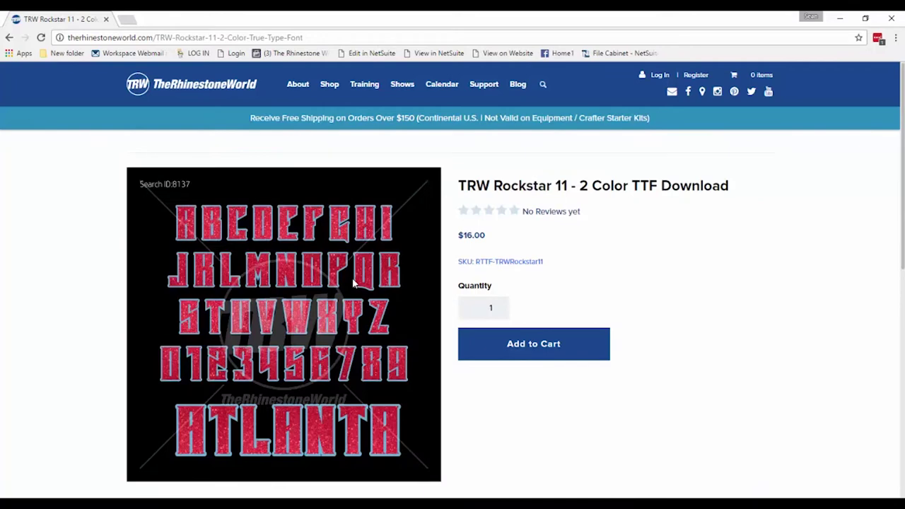
scroll(303, 310, down, 1)
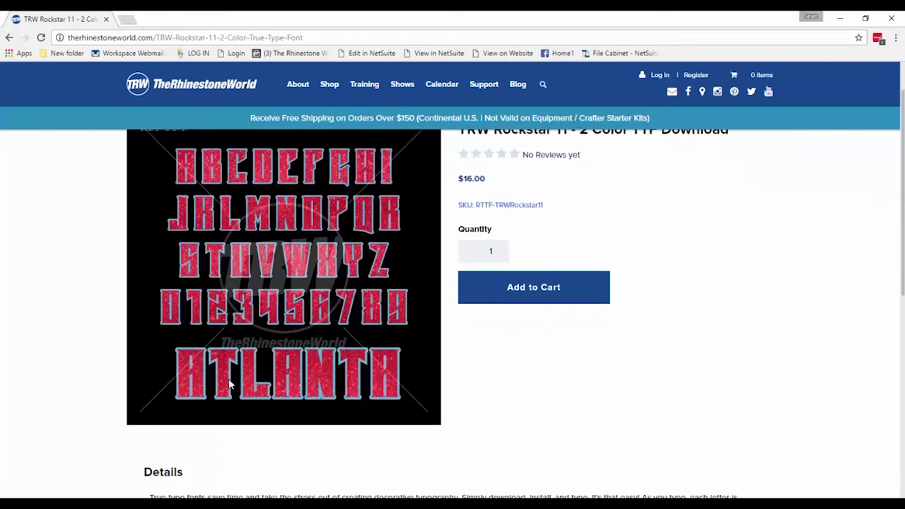
scroll(237, 382, up, 1)
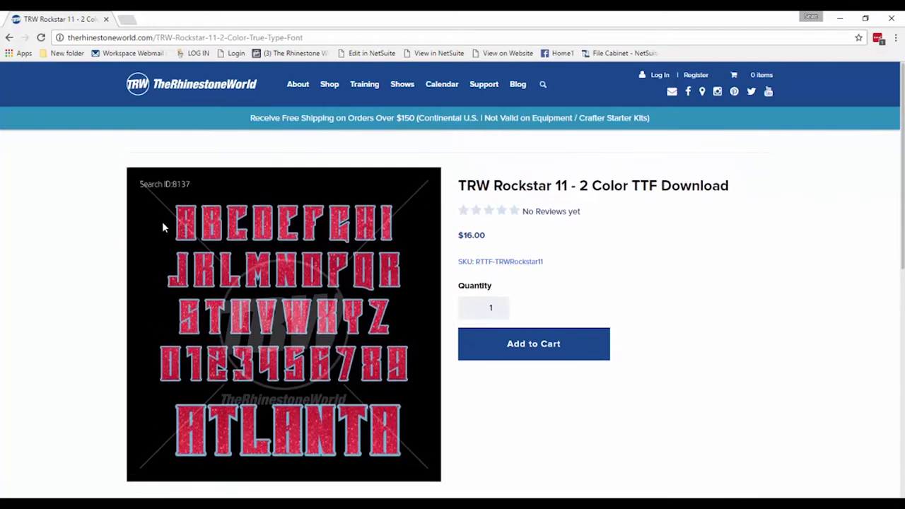
Step: Return to the TRW Exclusive HTV Fonts list, open TRW Athletic 6 Rhinestone TTF Download and look over its character preview
click(5, 39)
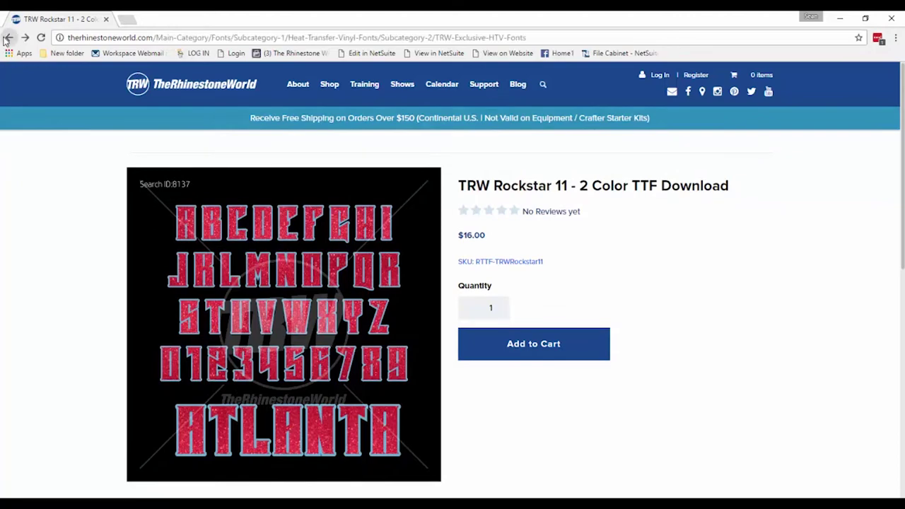
scroll(569, 355, down, 2)
scroll(569, 354, down, 2)
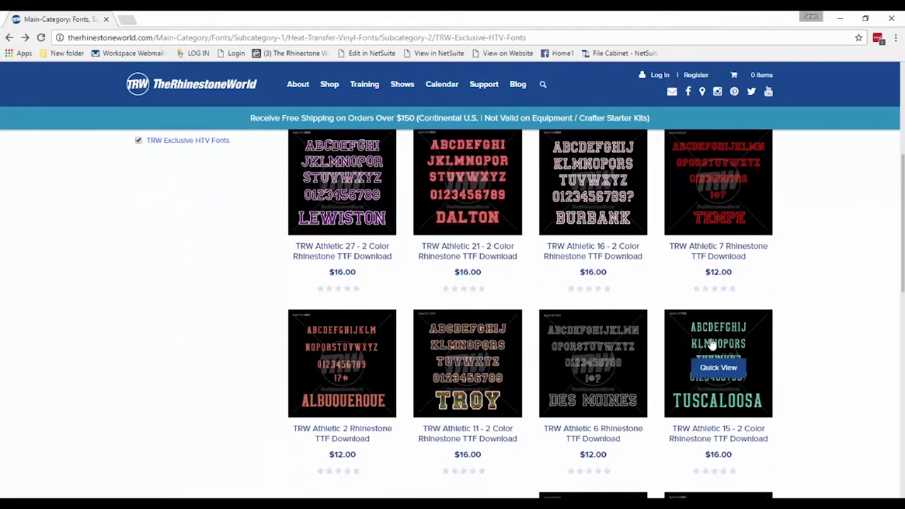
click(611, 401)
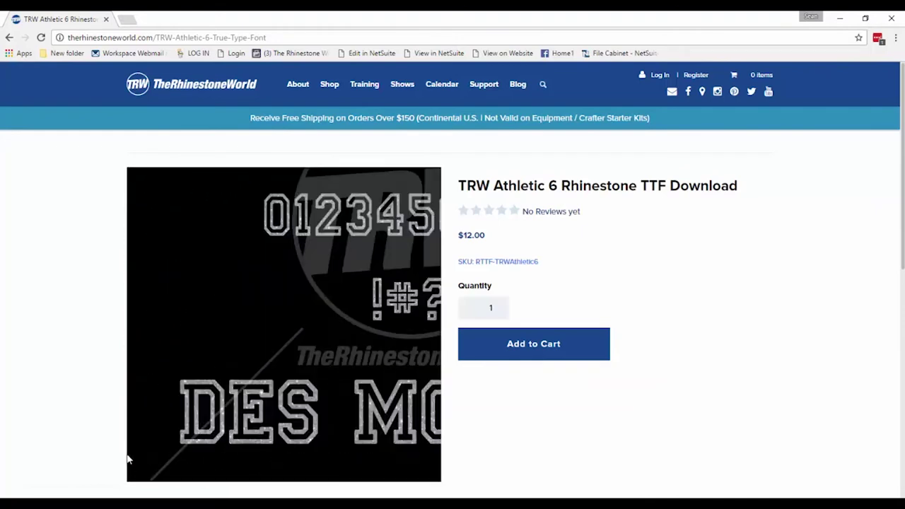
scroll(396, 424, down, 1)
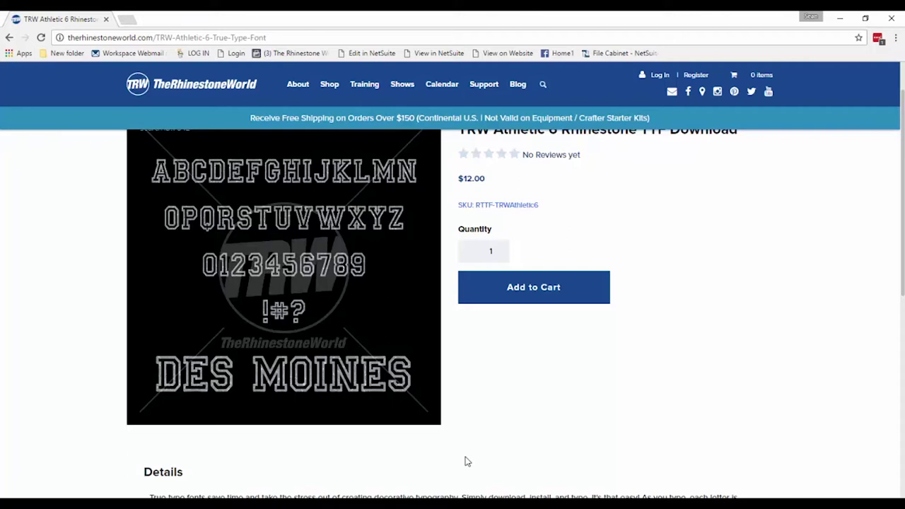
Step: Switch to CorelDRAW and add the artistic text CHEER in the empty area beside the page
click(840, 17)
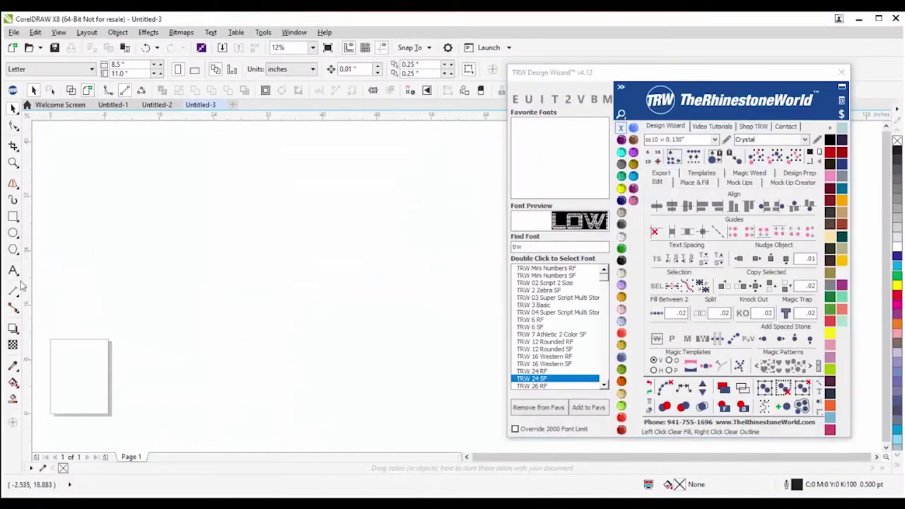
click(12, 270)
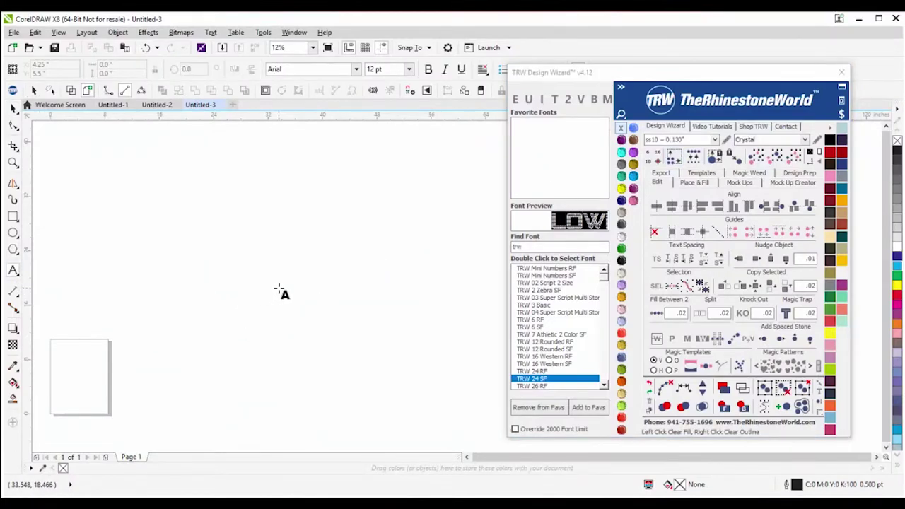
click(279, 289)
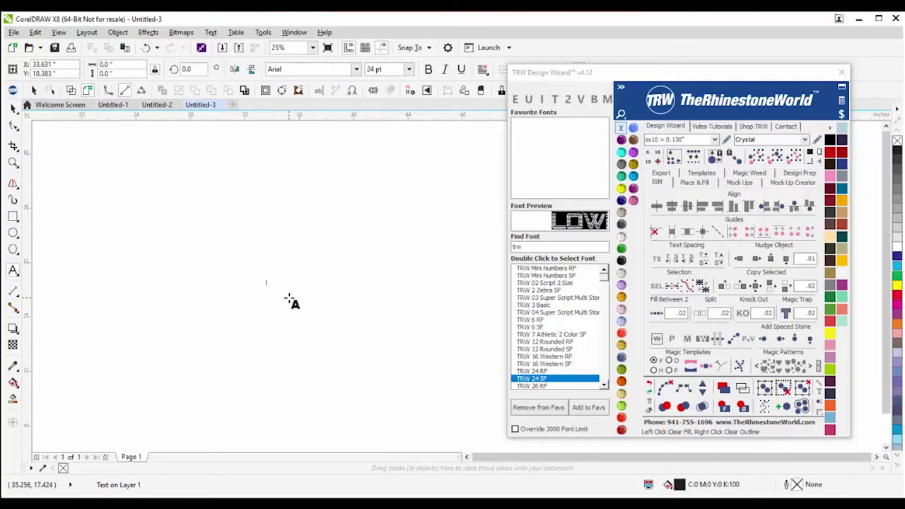
text(o)
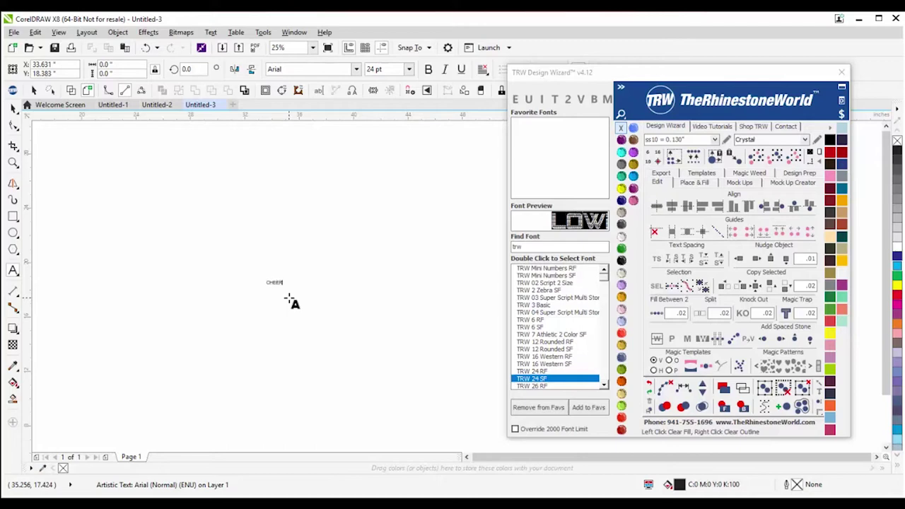
key(ctrl+a)
click(548, 245)
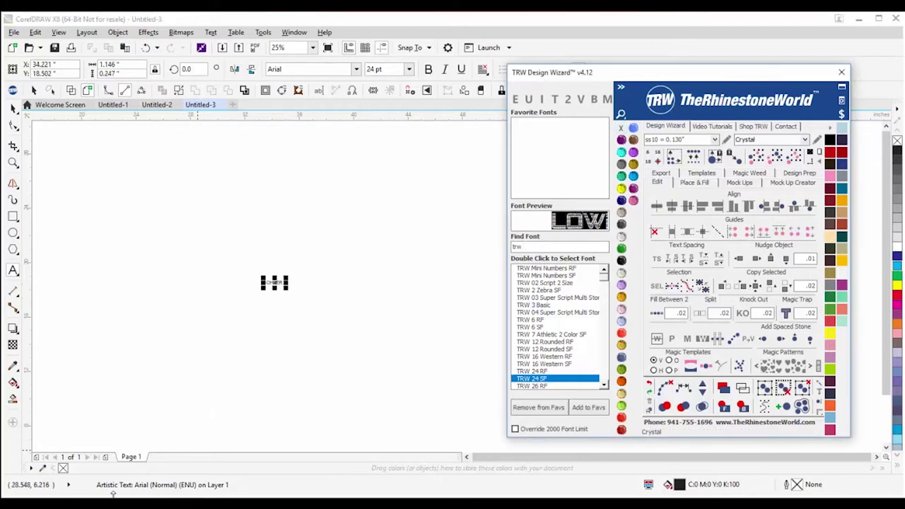
Step: Switch to Chrome, open the shop's Sports HTV Fonts category and browse the listed heat transfer vinyl fonts
mouse_move(208, 505)
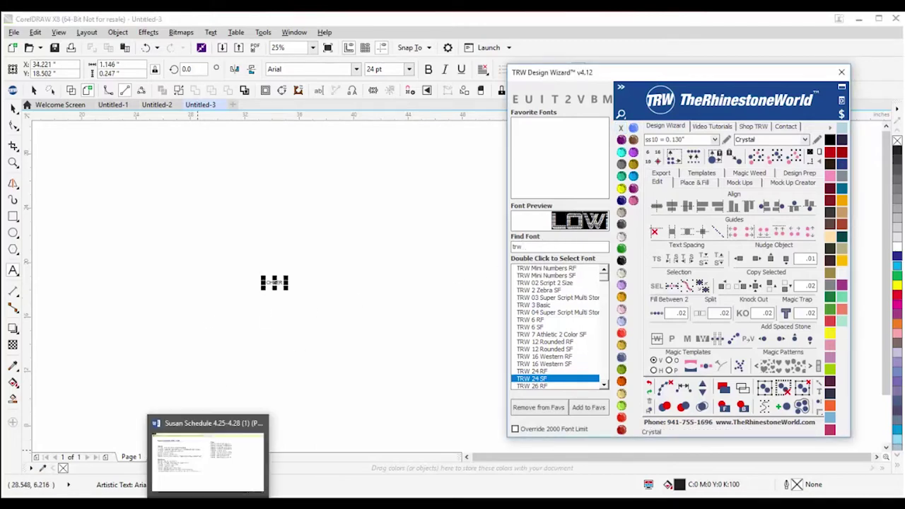
mouse_move(120, 506)
click(182, 463)
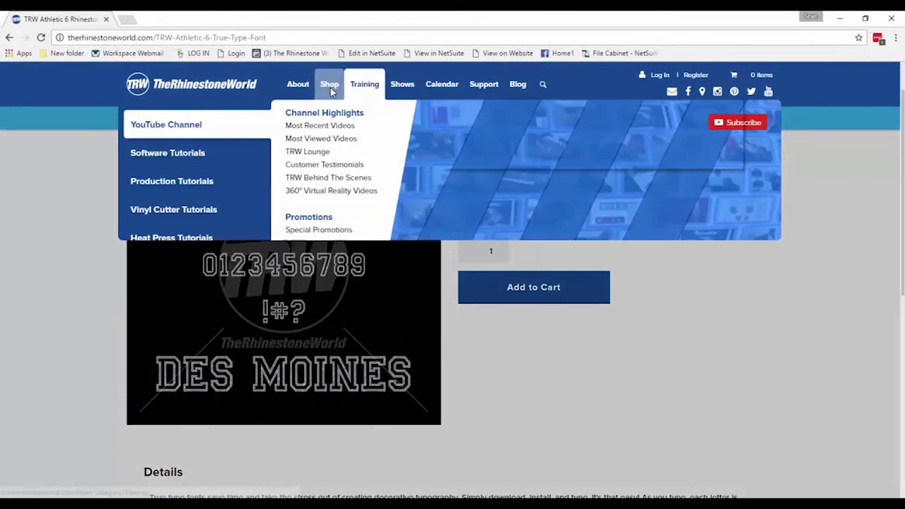
mouse_move(329, 84)
click(421, 141)
scroll(400, 163, down, 3)
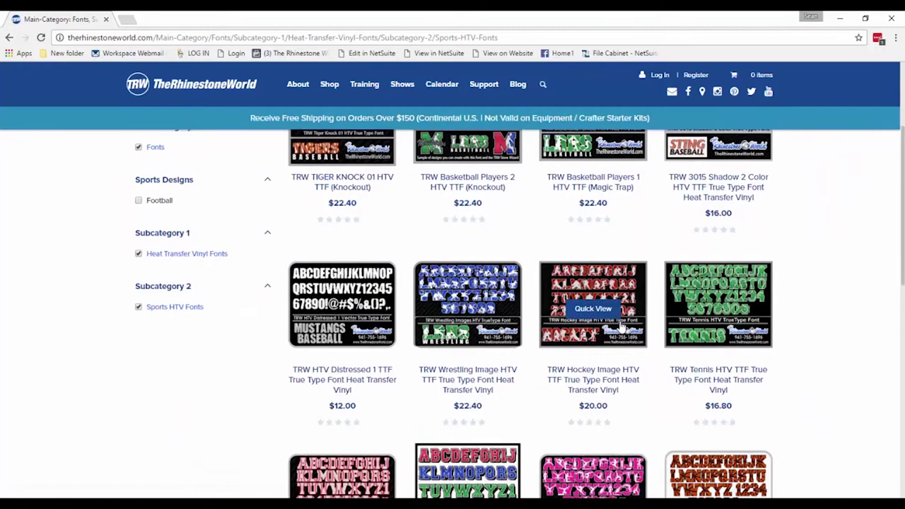
scroll(620, 325, down, 1)
Step: Inspect the quick views of the TRW Gymnastics Images and TRW Baseball Laces HTV fonts and close the preview
click(592, 447)
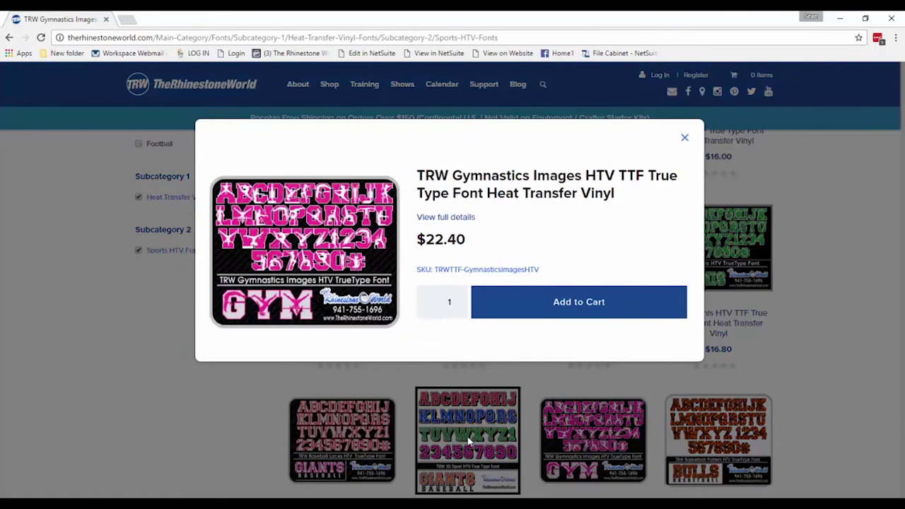
click(341, 440)
click(342, 444)
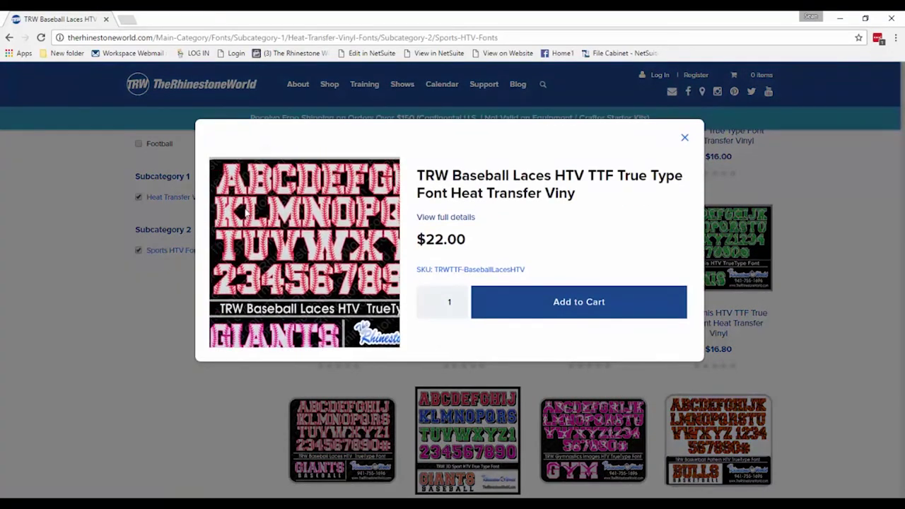
click(684, 138)
Step: Return to CorelDRAW, enlarge the CHEER text to about 12.7 in wide and move it up and to the left
click(839, 18)
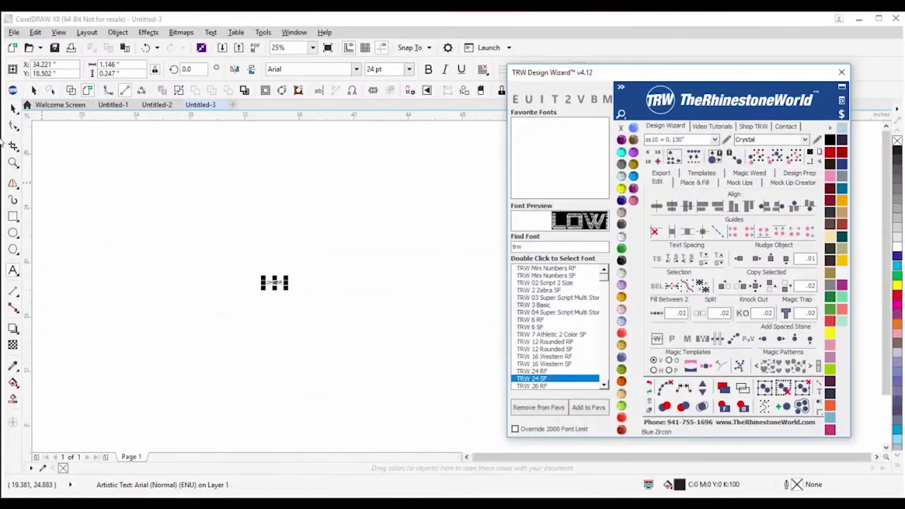
click(12, 109)
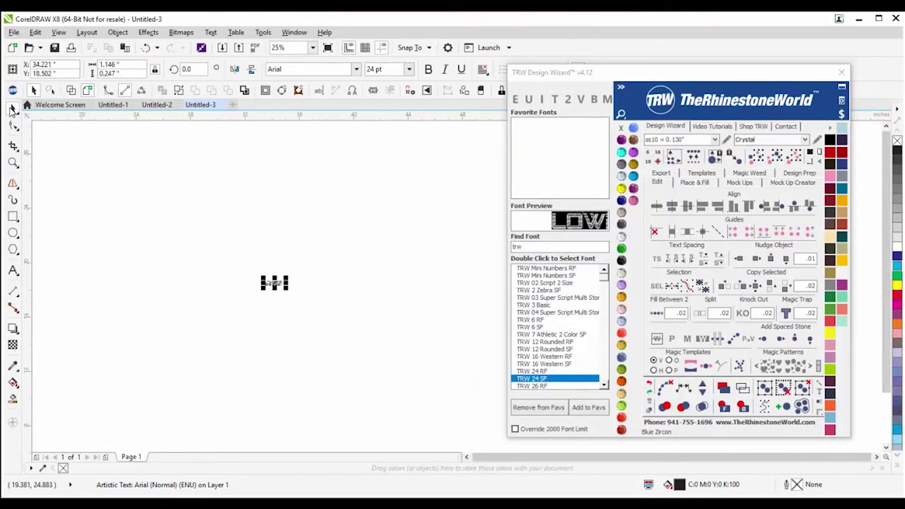
drag(288, 290, 445, 343)
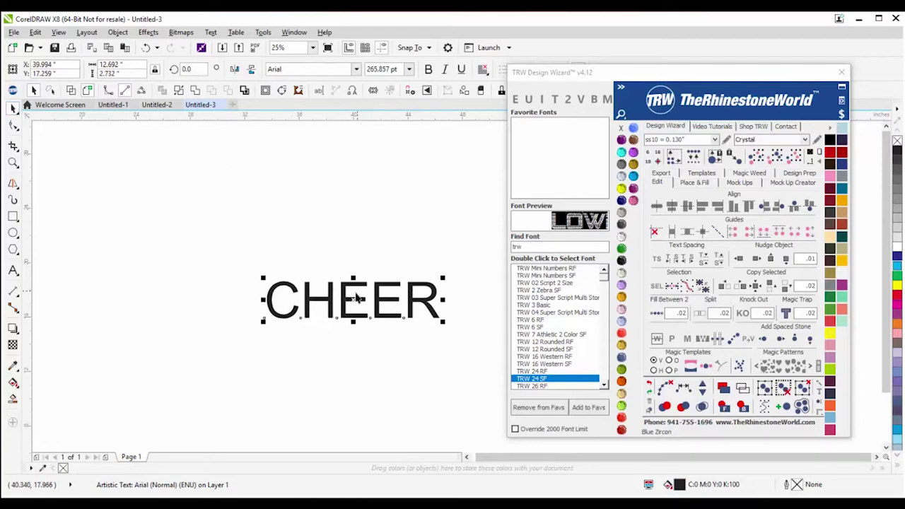
drag(355, 299, 292, 242)
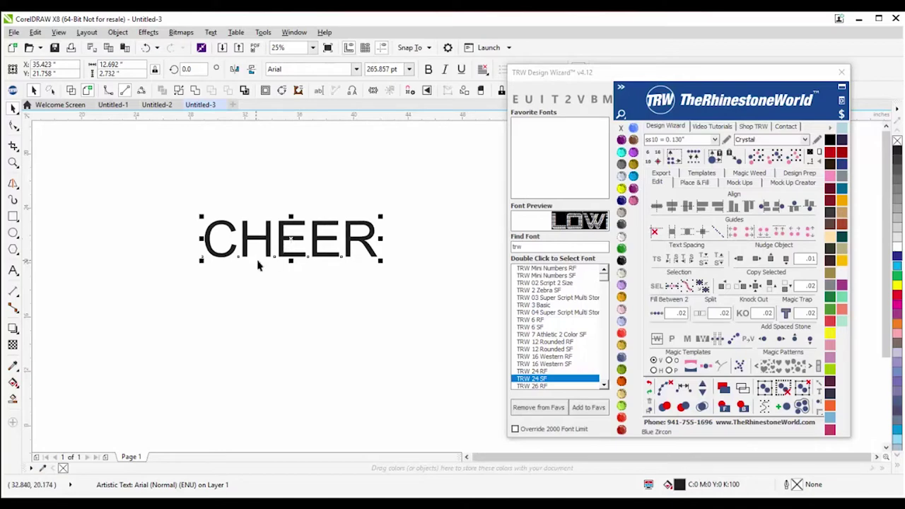
Step: Search the fonts for "trw CHEER" and apply TRW Cheerleader Images HTV to the CHEER text
click(543, 246)
text(CHEER)
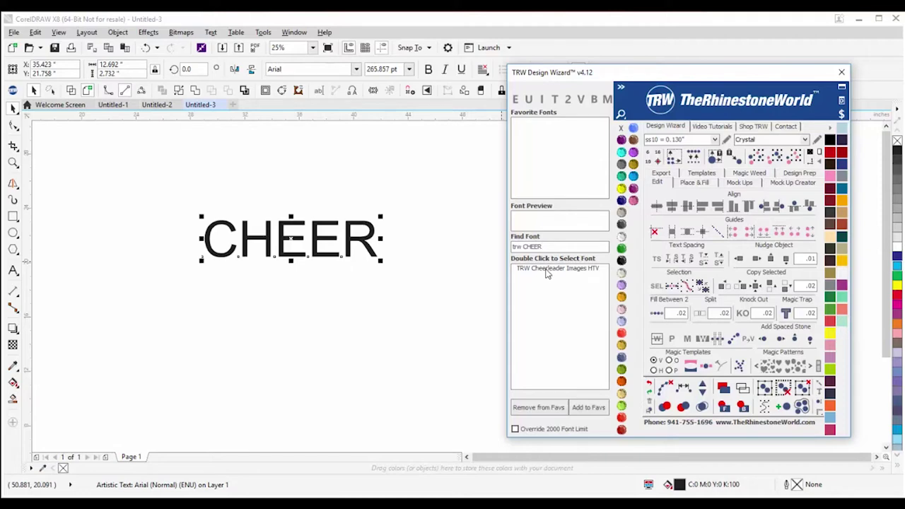
double_click(555, 268)
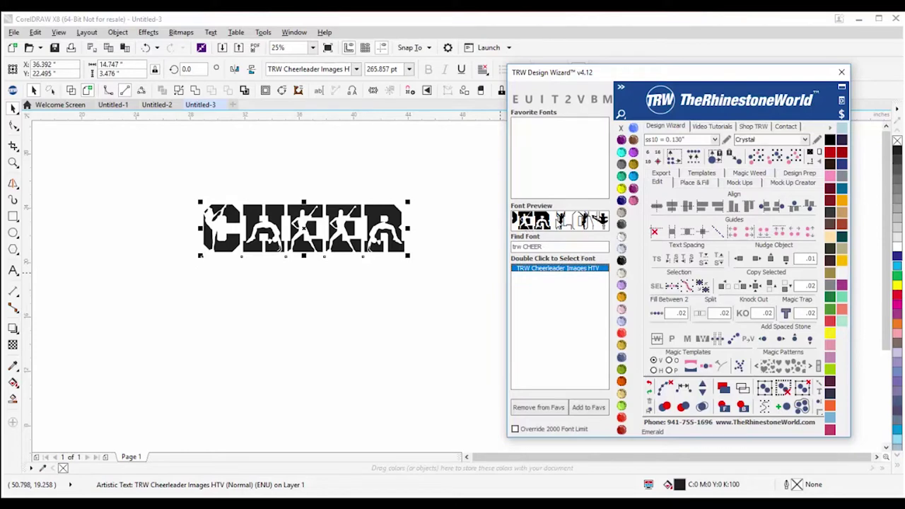
click(329, 261)
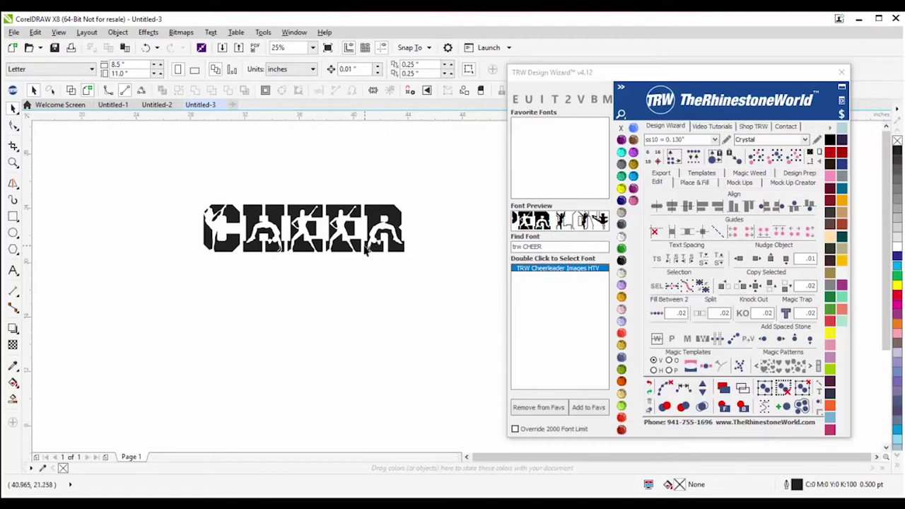
Step: Place a copy of the CHEER text directly below the original and change the copy to lowercase for its outlined characters
scroll(367, 251, up, 2)
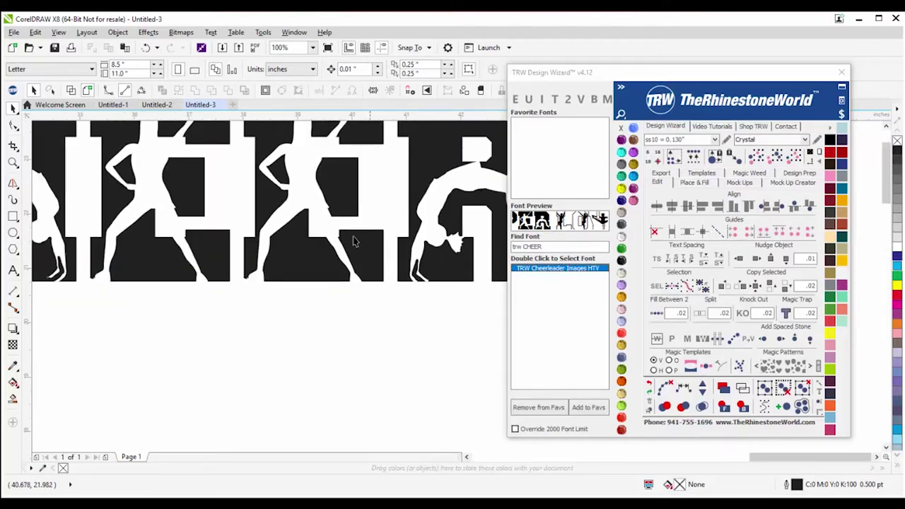
scroll(352, 242, down, 3)
scroll(322, 249, up, 1)
drag(319, 227, 320, 289)
click(545, 104)
click(416, 360)
scroll(255, 318, up, 1)
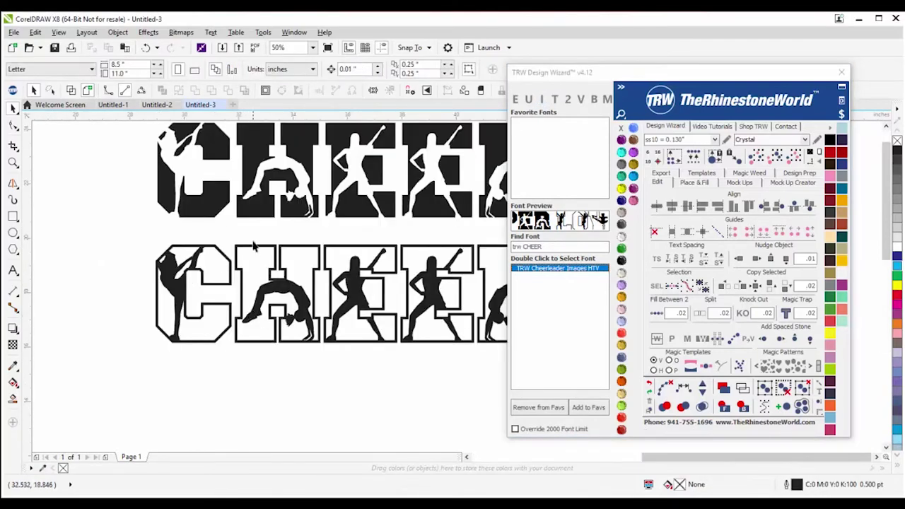
Step: Color the lower, outlined CHEER text Cobalt
scroll(255, 251, down, 1)
click(251, 207)
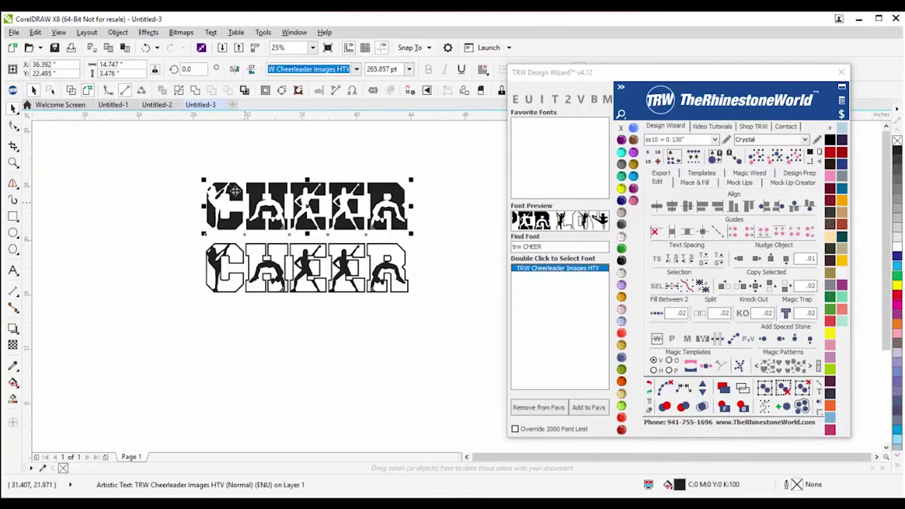
click(292, 338)
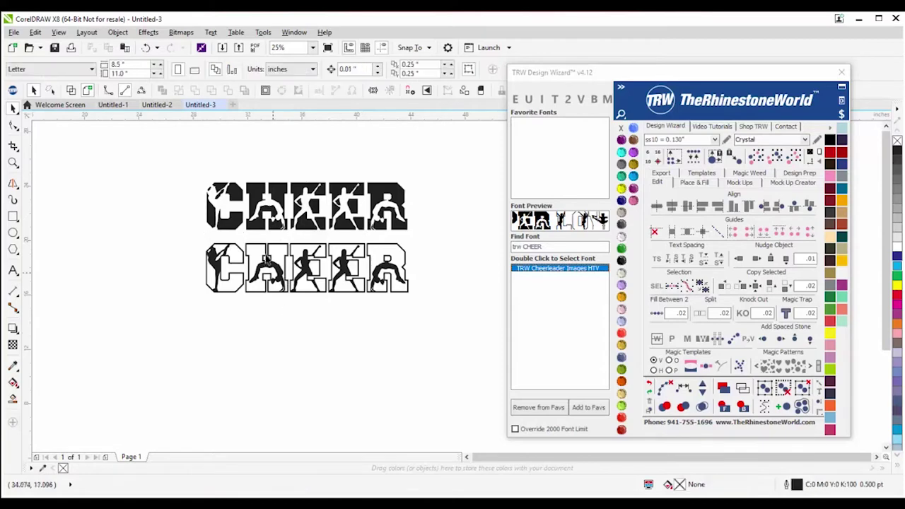
scroll(258, 251, up, 1)
scroll(269, 265, down, 1)
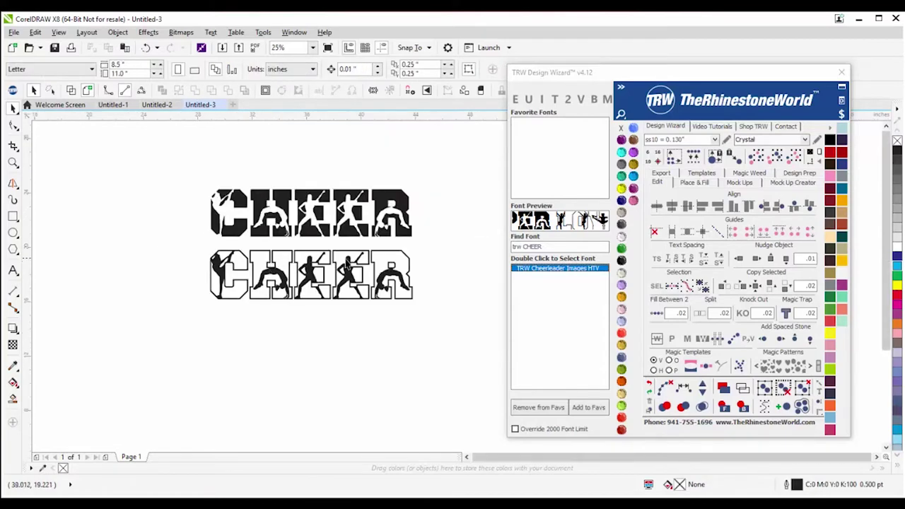
scroll(357, 270, up, 1)
click(386, 292)
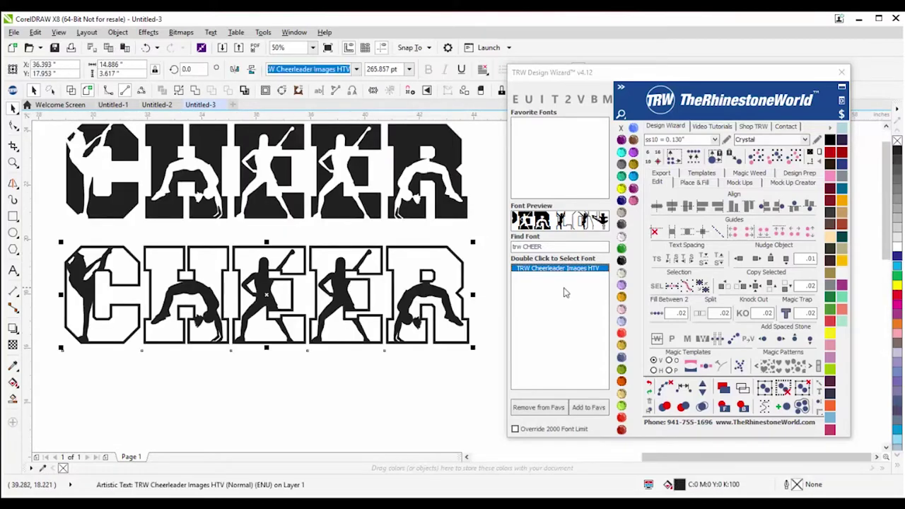
click(620, 200)
Step: Overlay the Cobalt CHEER outline on the black CHEER text, and move it back off into the space below
drag(342, 309, 340, 185)
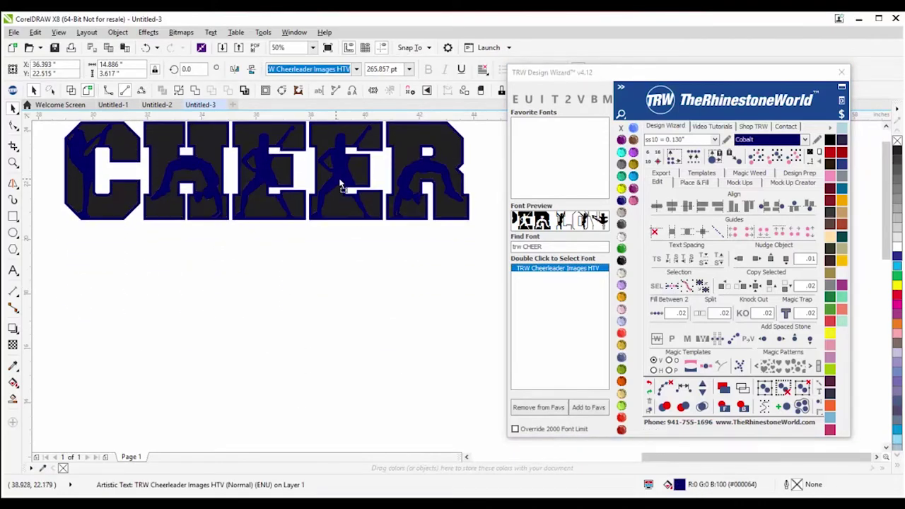
click(333, 252)
scroll(341, 192, down, 1)
drag(342, 192, 341, 288)
click(323, 344)
Step: Convert the Cobalt CHEER outline text to two-color lettering with an orange fill behind it
click(312, 288)
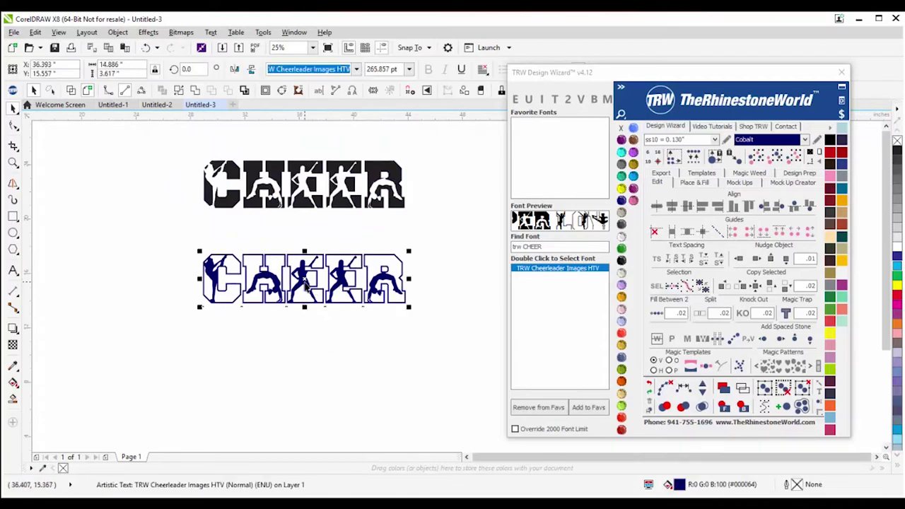
click(567, 101)
click(311, 363)
scroll(292, 255, up, 1)
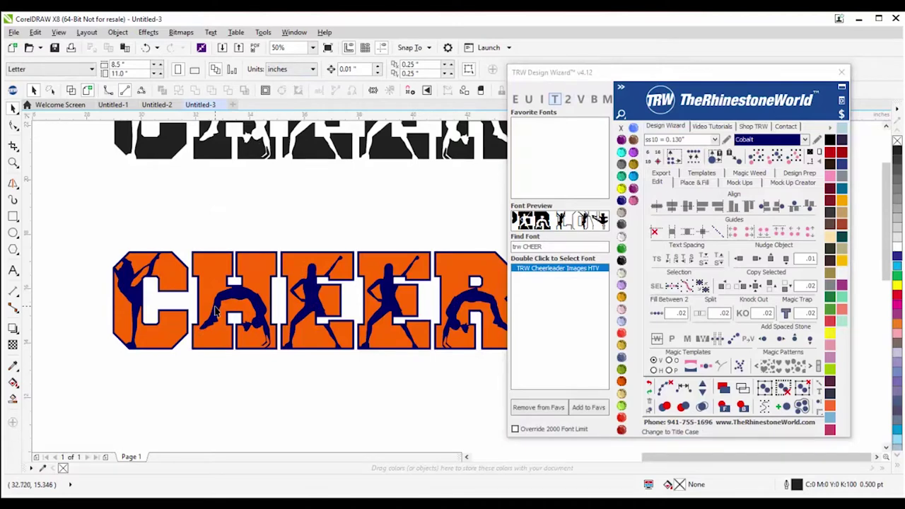
Step: Replace the wording of the upper black CHEER text with BASEBALL
scroll(267, 281, down, 1)
click(292, 205)
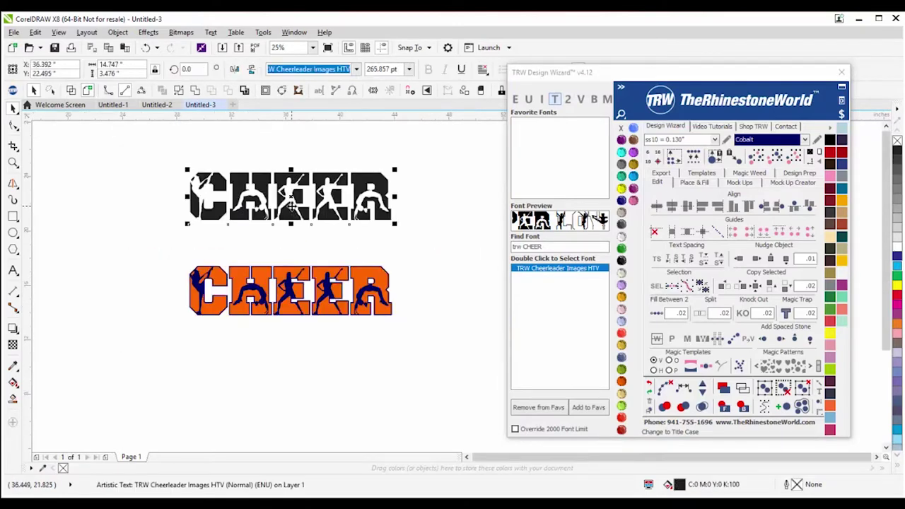
double_click(291, 205)
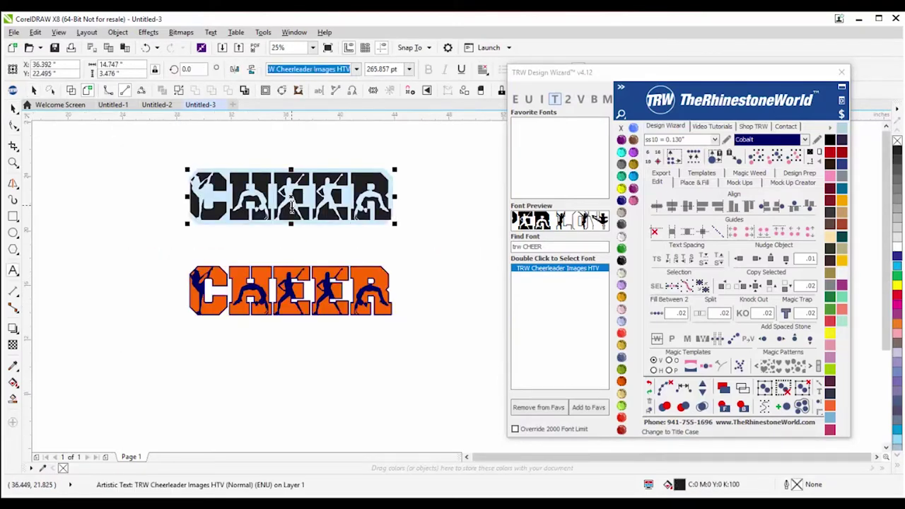
text(BASEBALL)
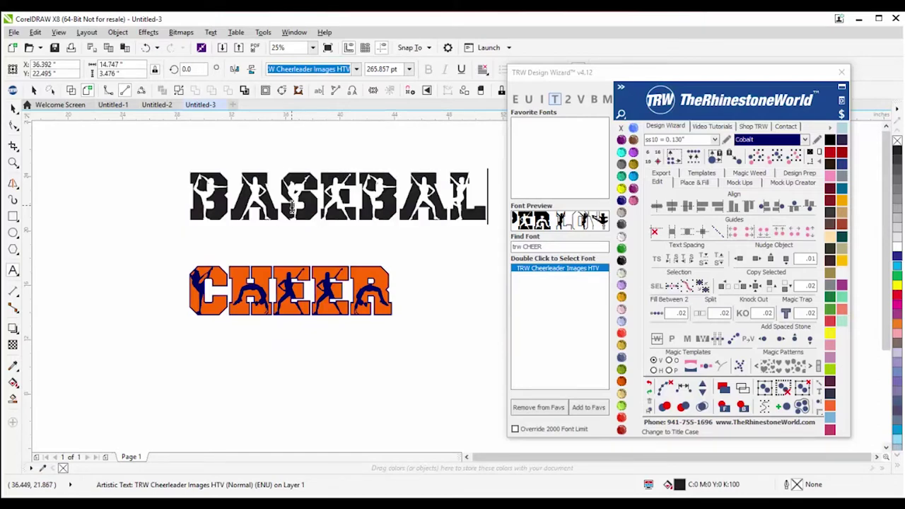
Step: Search the fonts for "trw B" and apply TRW Baseball Laces HTV to the BASEBALL text
click(549, 247)
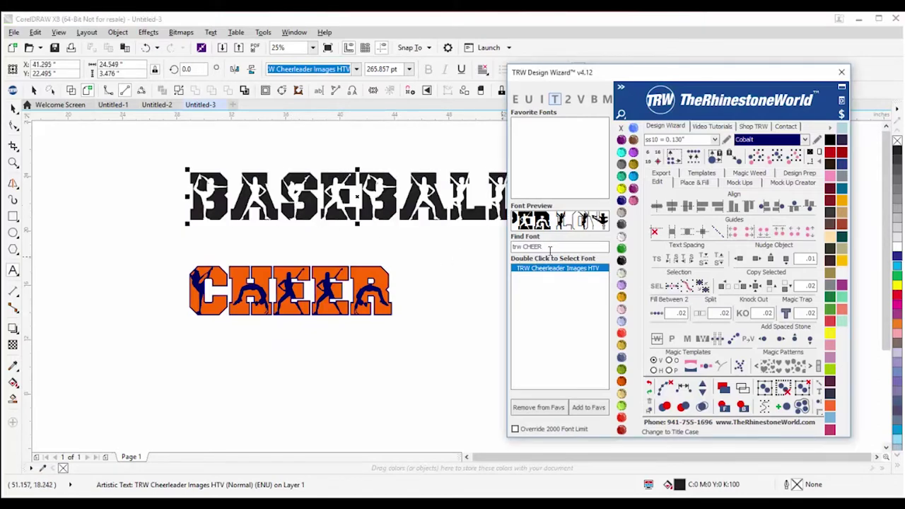
key(BackSpace)
key(BackSpace)
key(BackSpace)
key(BackSpace)
key(BackSpace)
text(B)
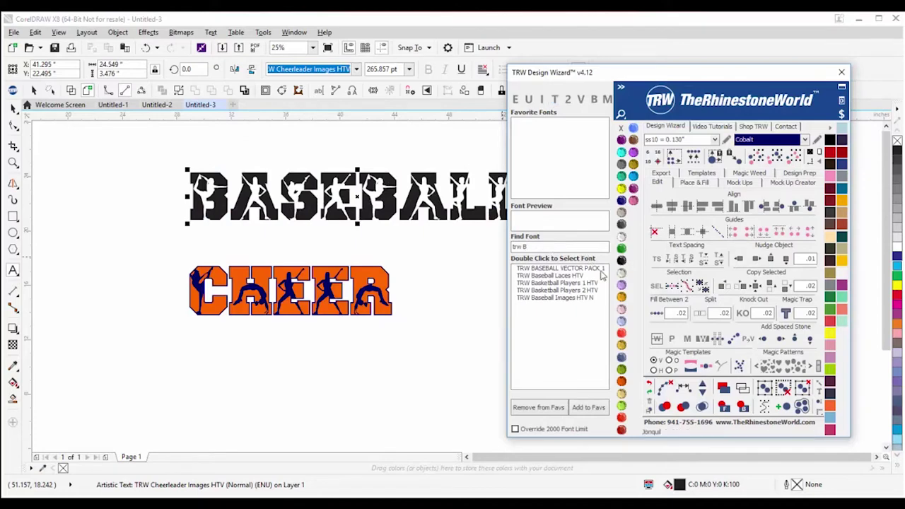
double_click(566, 276)
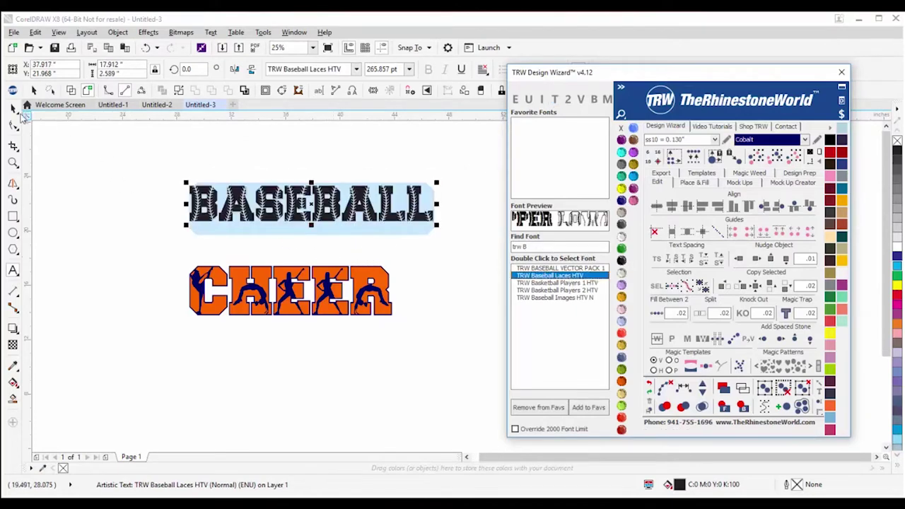
click(13, 107)
click(70, 175)
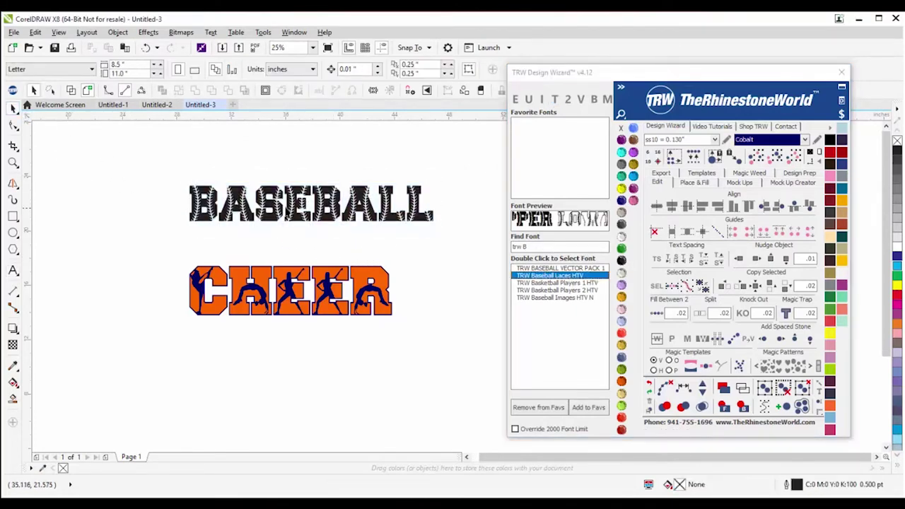
Step: Move the BASEBALL text down closer to CHEER and convert it to two-color magic text
click(293, 227)
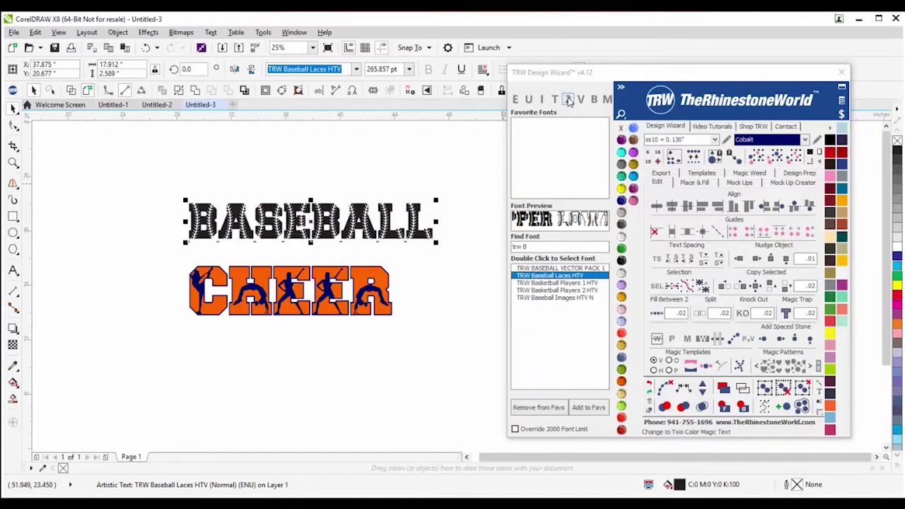
click(569, 101)
click(419, 268)
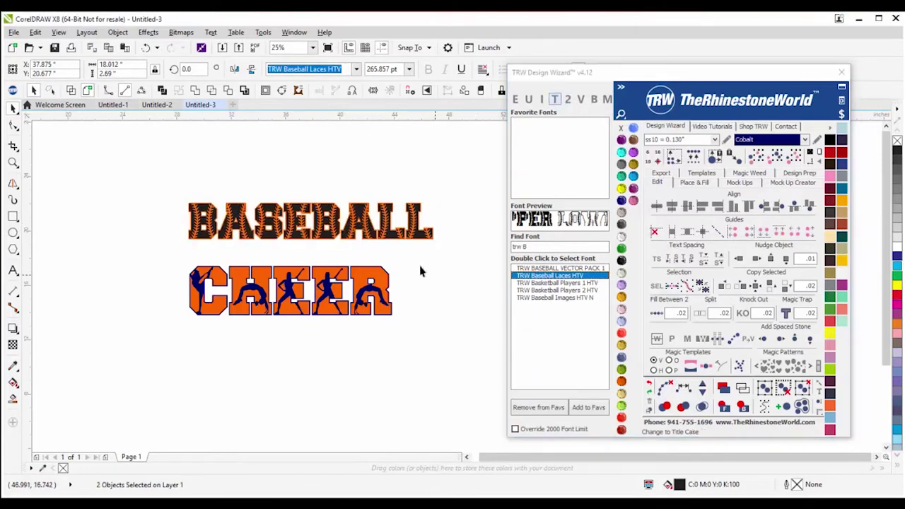
Step: Recolor BASEBALL with Light Siam for the laces and outline and Black Diamond for the letter faces
scroll(413, 216, up, 4)
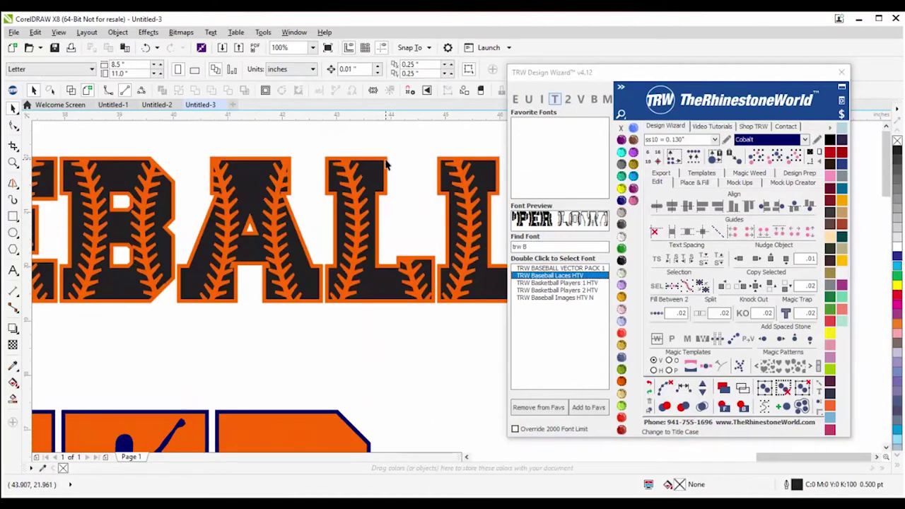
click(387, 165)
click(622, 283)
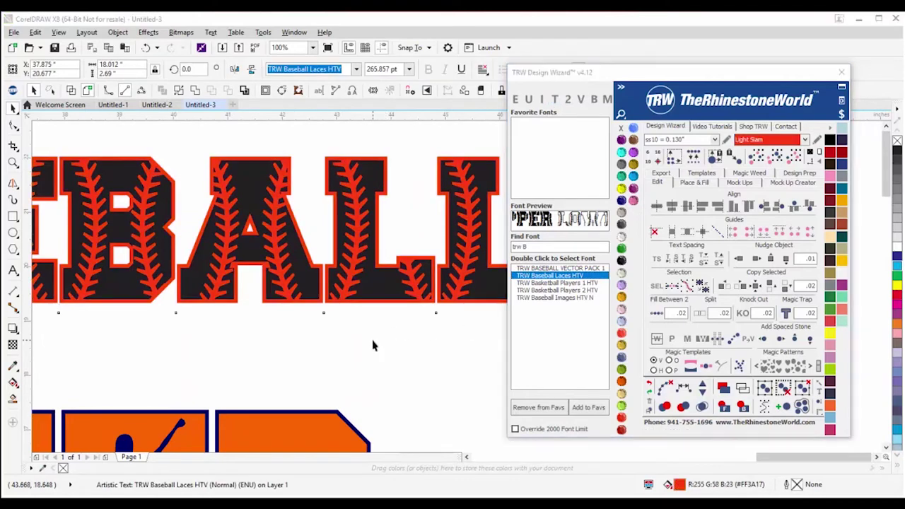
click(631, 163)
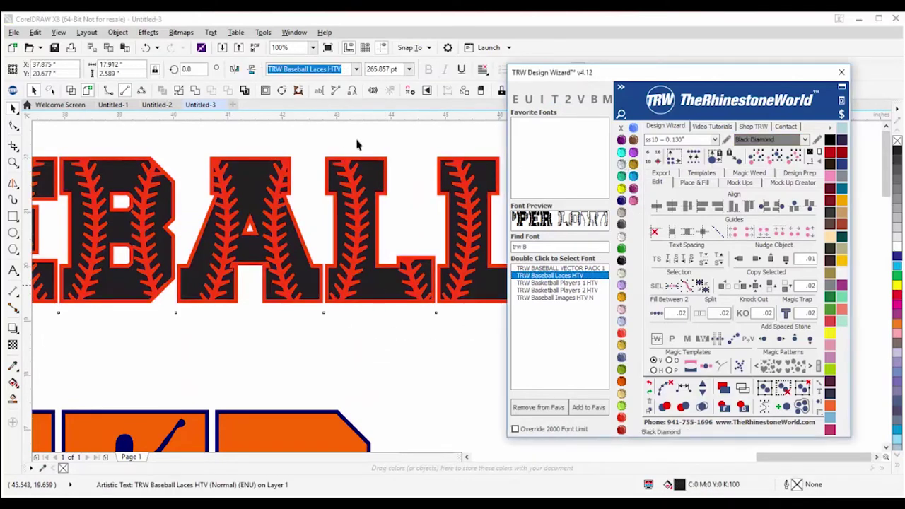
click(359, 281)
scroll(359, 281, down, 2)
Step: Recolor the two-color CHEER lettering with Red Siam for the background and Jet Black for the cheerleader outline layer
click(342, 320)
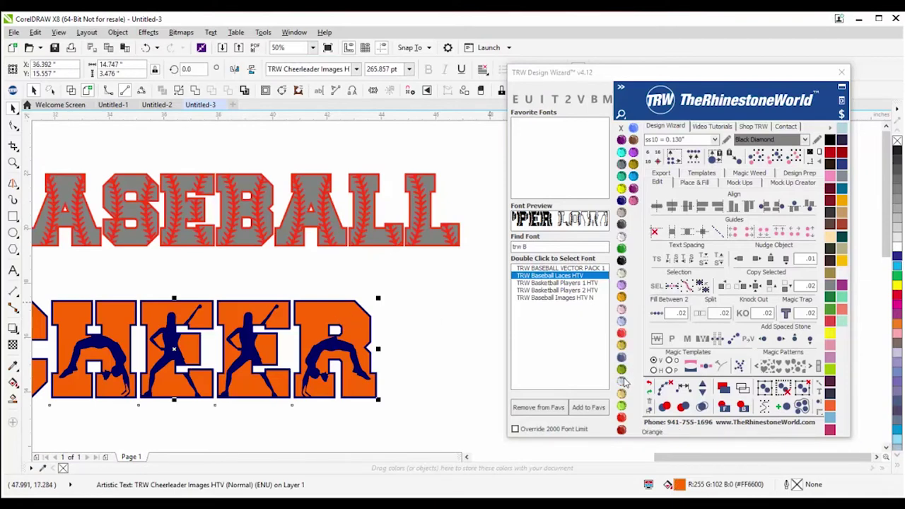
click(621, 381)
click(621, 426)
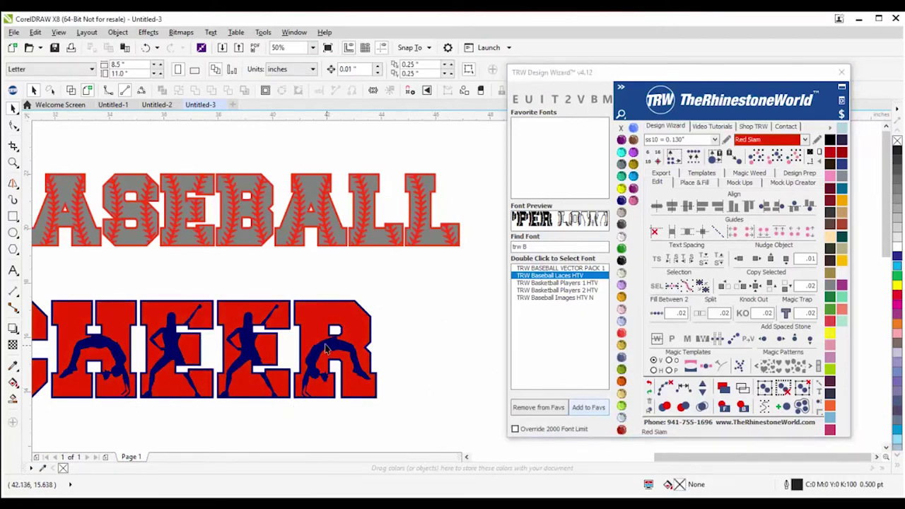
scroll(322, 343, up, 1)
click(622, 272)
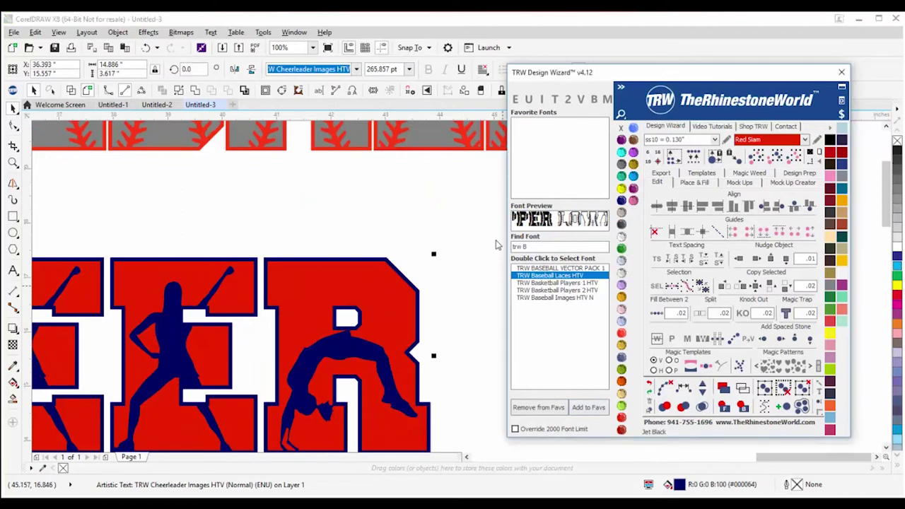
click(367, 234)
scroll(373, 254, down, 2)
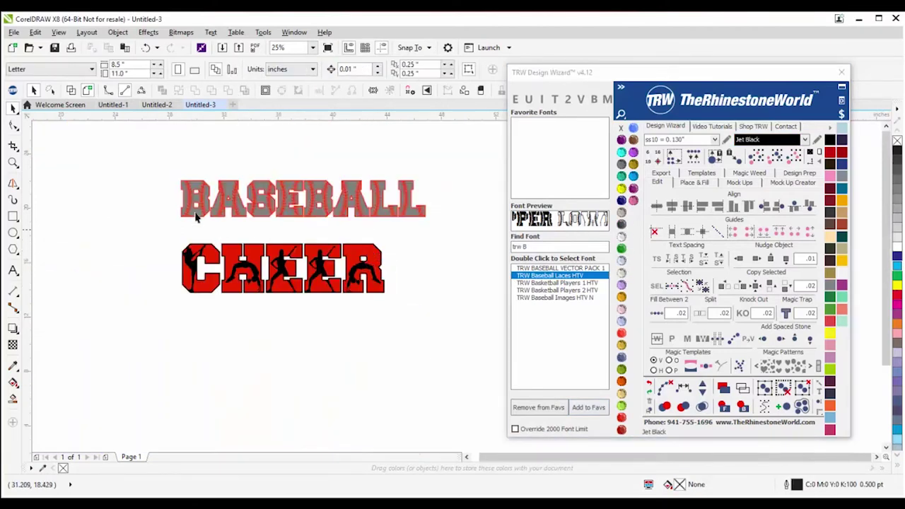
Step: Examine the cut lines of the first letter of BASEBALL in wireframe view, and return to the enhanced view
scroll(198, 216, up, 2)
scroll(70, 180, up, 1)
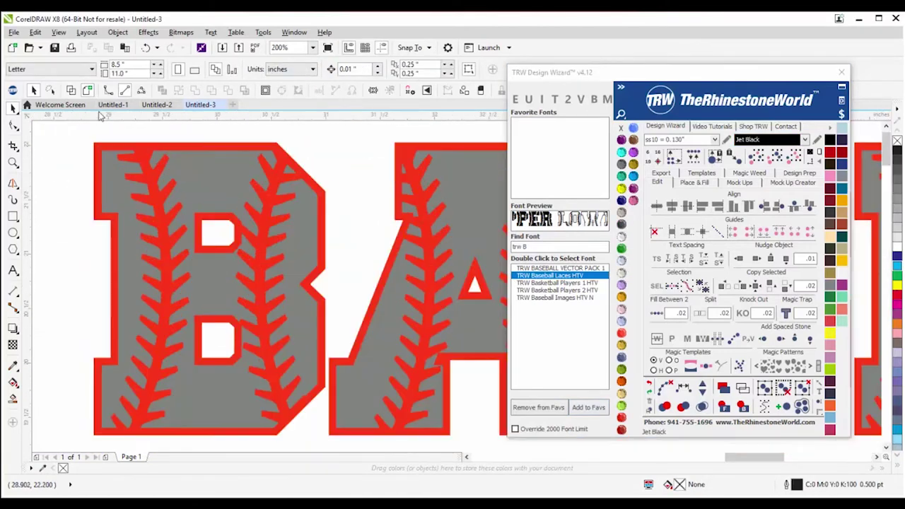
click(69, 90)
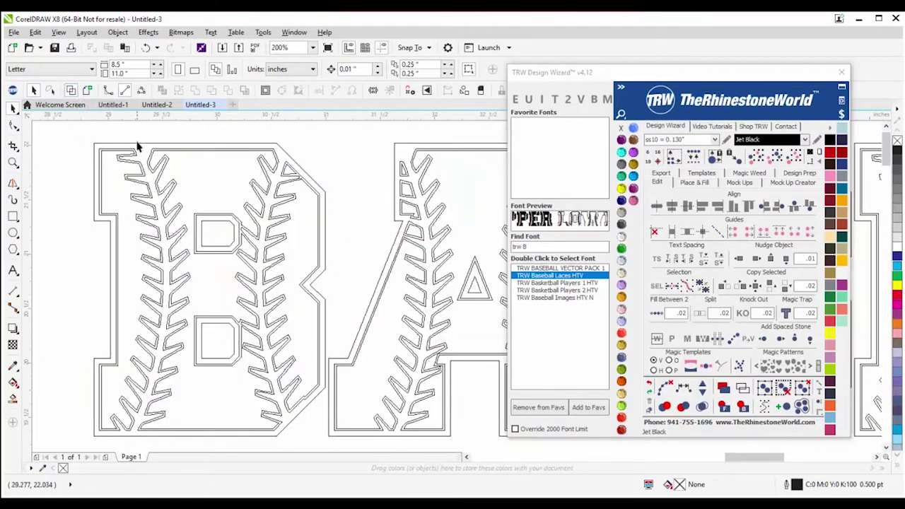
scroll(137, 146, up, 3)
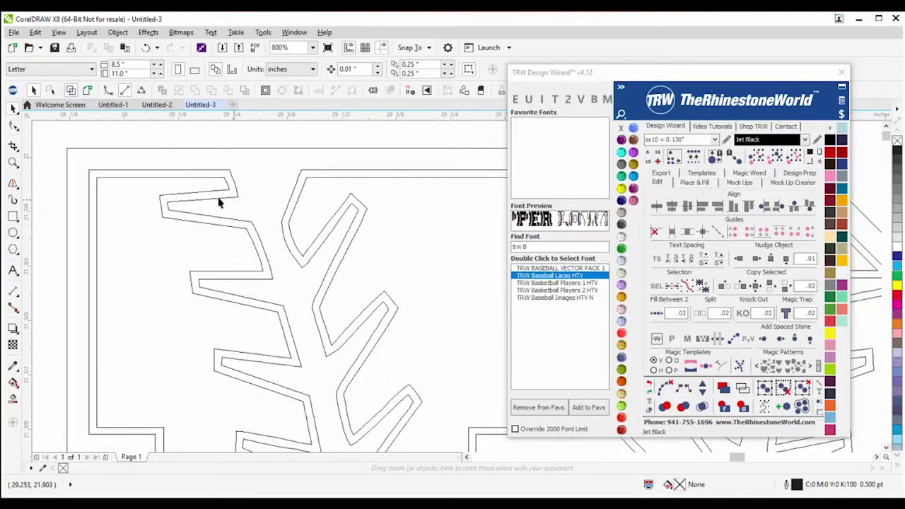
drag(132, 237, 127, 208)
scroll(127, 208, down, 5)
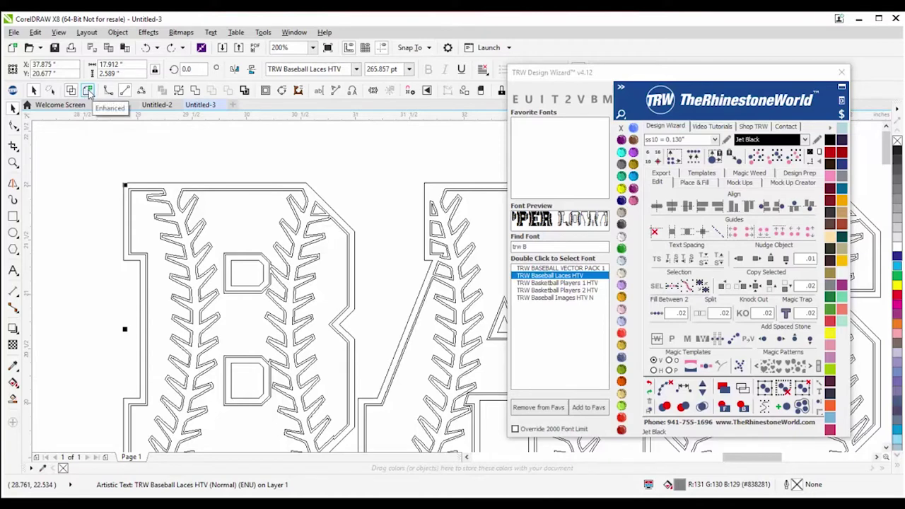
click(88, 91)
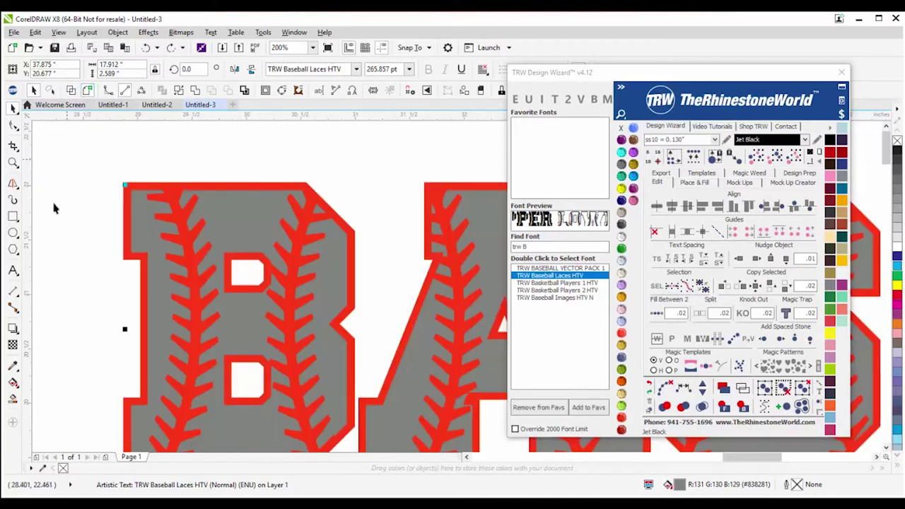
Step: Convert the gray BASEBALL text into separate letter curves and show their nodes along the lace shapes
click(121, 220)
scroll(144, 217, up, 2)
click(130, 179)
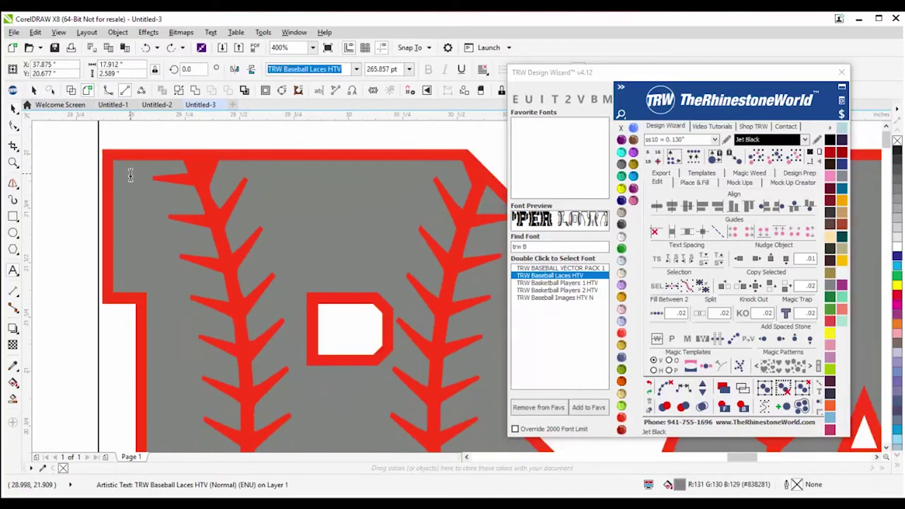
right_click(162, 191)
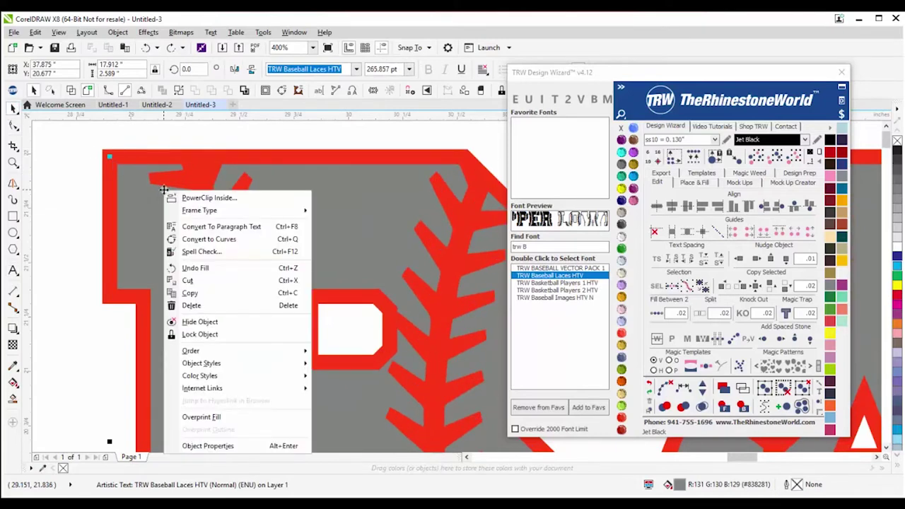
click(133, 216)
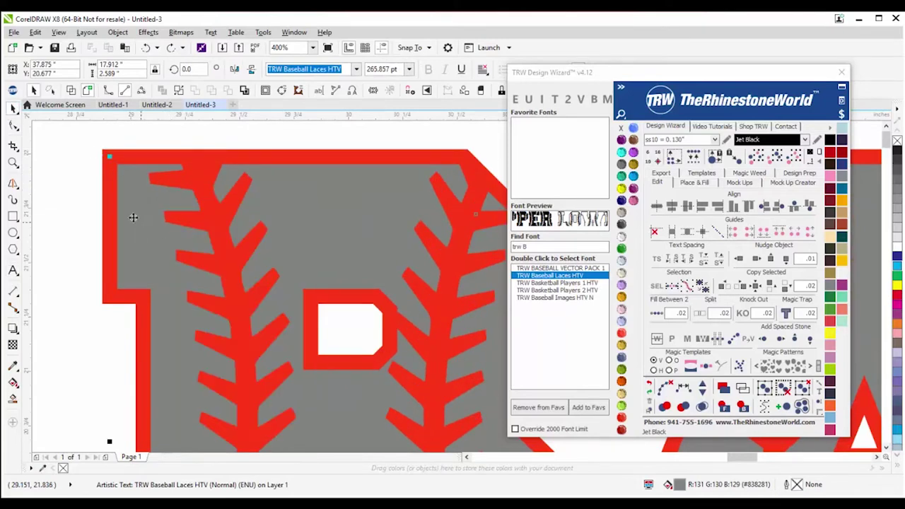
right_click(104, 193)
click(141, 248)
click(126, 185)
scroll(126, 185, down, 1)
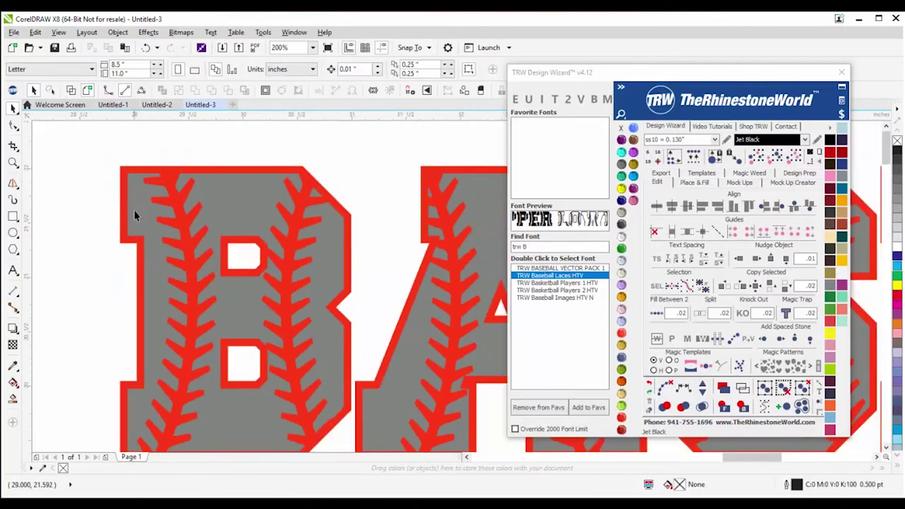
click(136, 200)
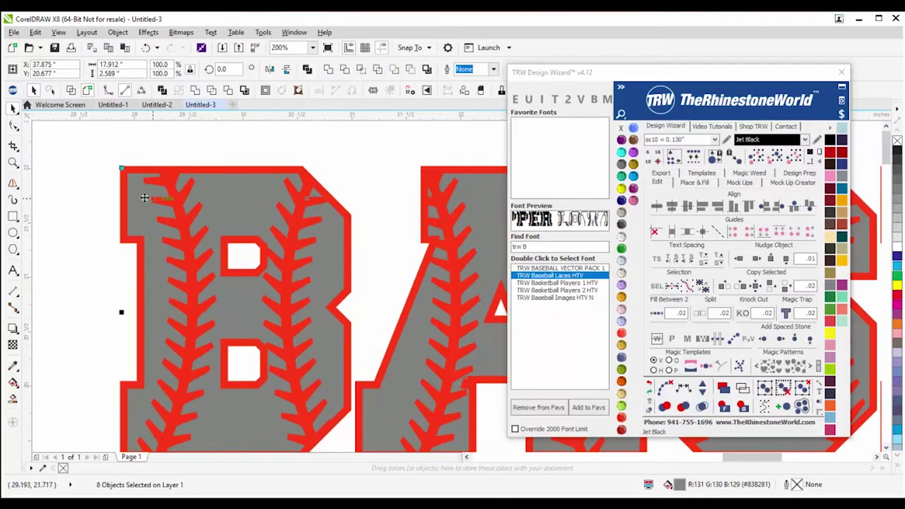
key(F10)
scroll(113, 172, up, 2)
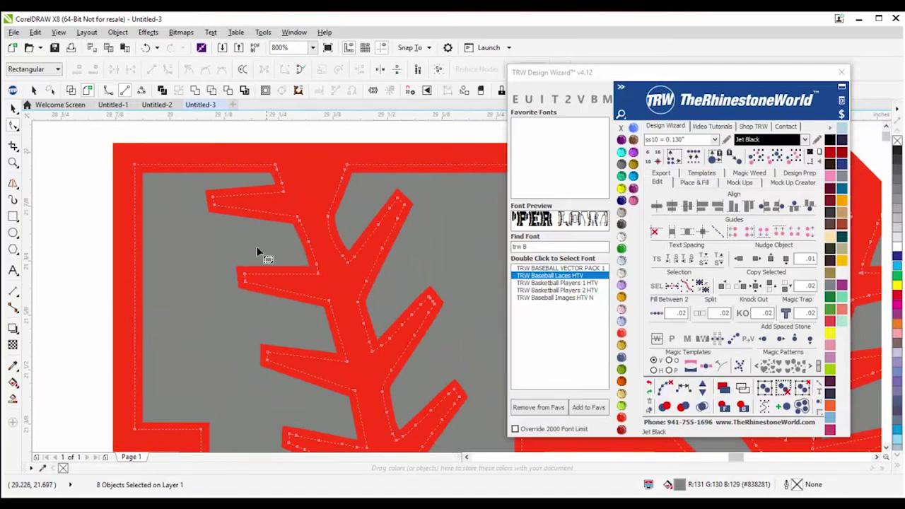
Step: Bring the gray letter curves in front of the red layer to inspect their edges, and send them to the back
scroll(275, 278, down, 2)
click(723, 406)
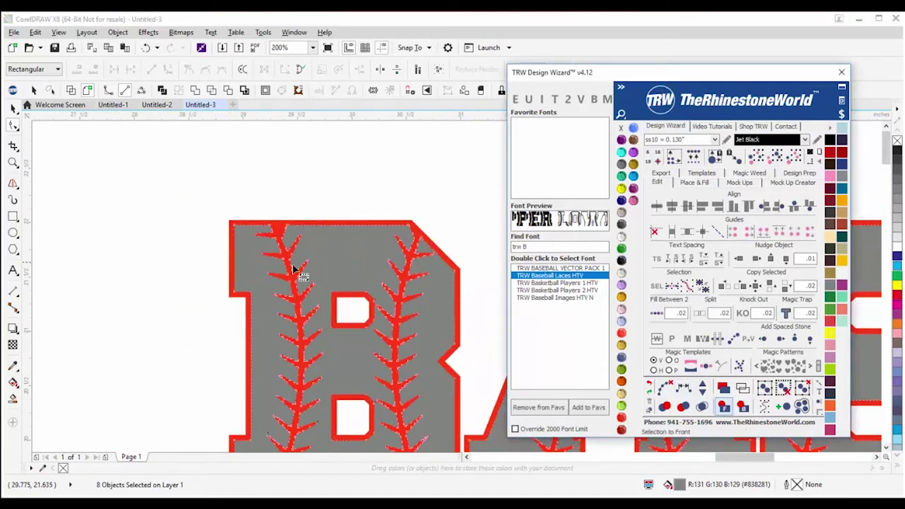
scroll(272, 245, up, 2)
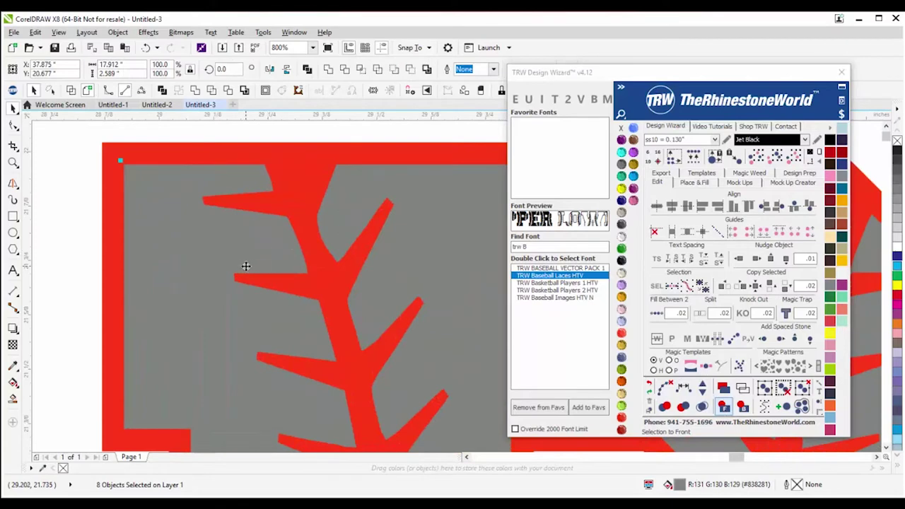
key(F10)
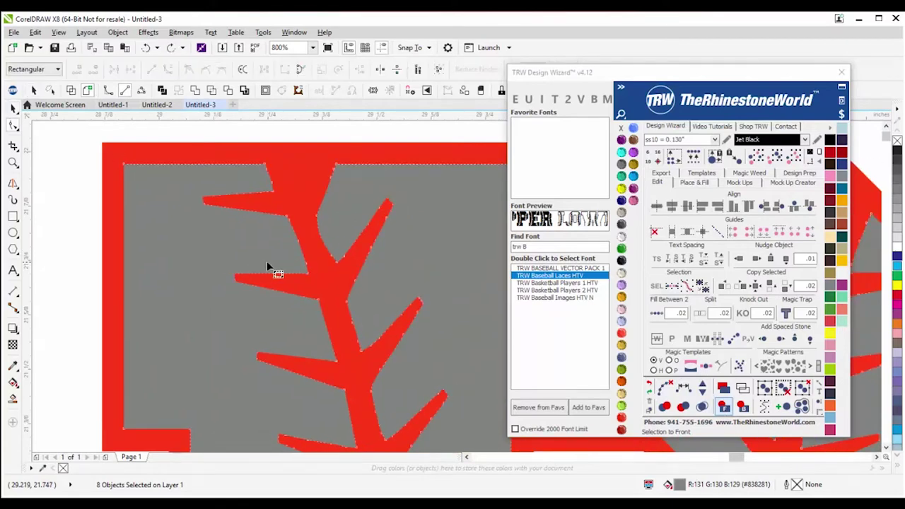
click(742, 406)
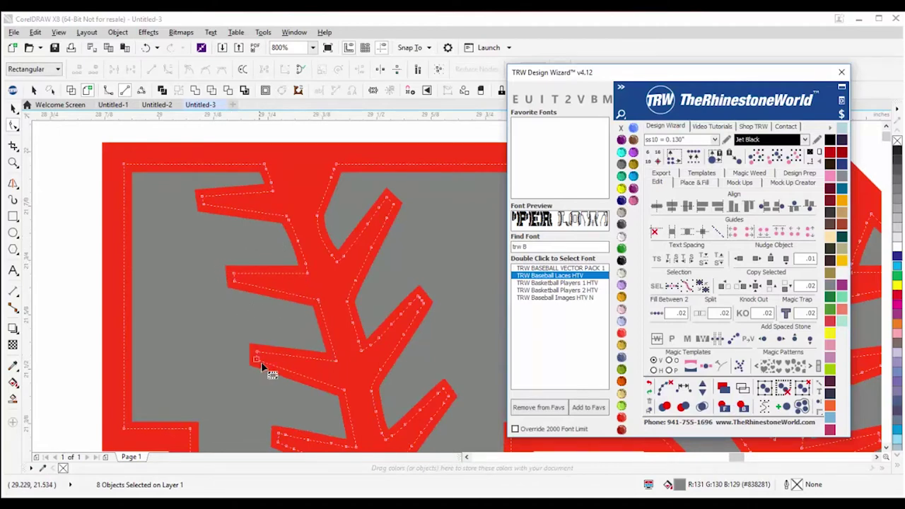
scroll(218, 275, down, 4)
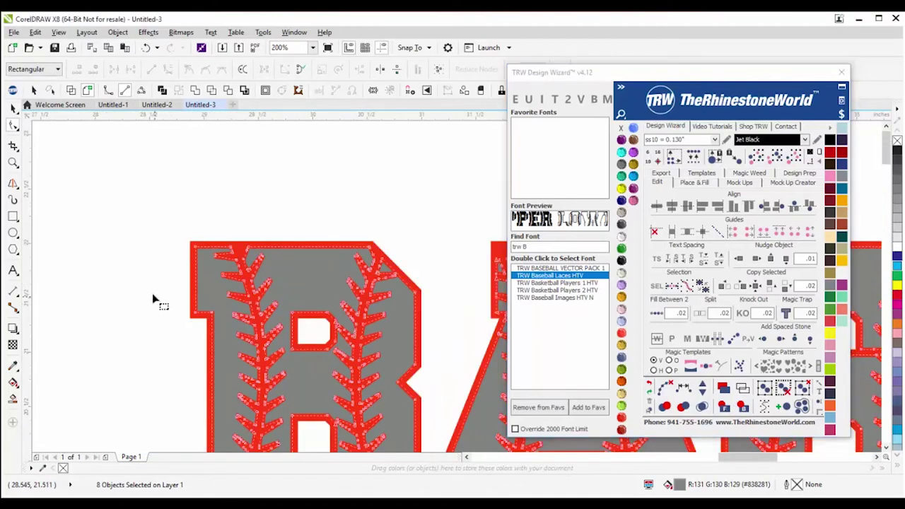
click(13, 107)
click(79, 230)
scroll(110, 217, down, 1)
scroll(113, 217, down, 2)
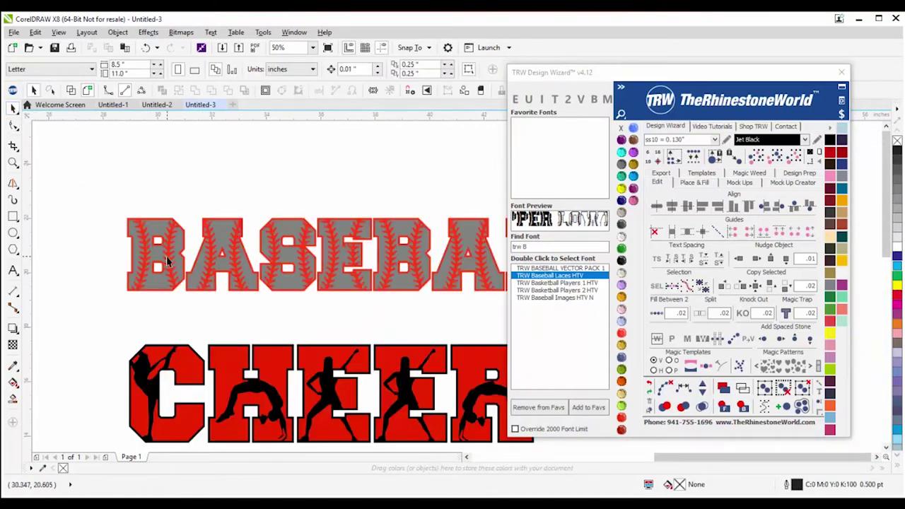
Step: Pull the gray E of BASEBALL up out of its red lace outline, and undo the move
scroll(176, 189, down, 1)
scroll(270, 245, up, 1)
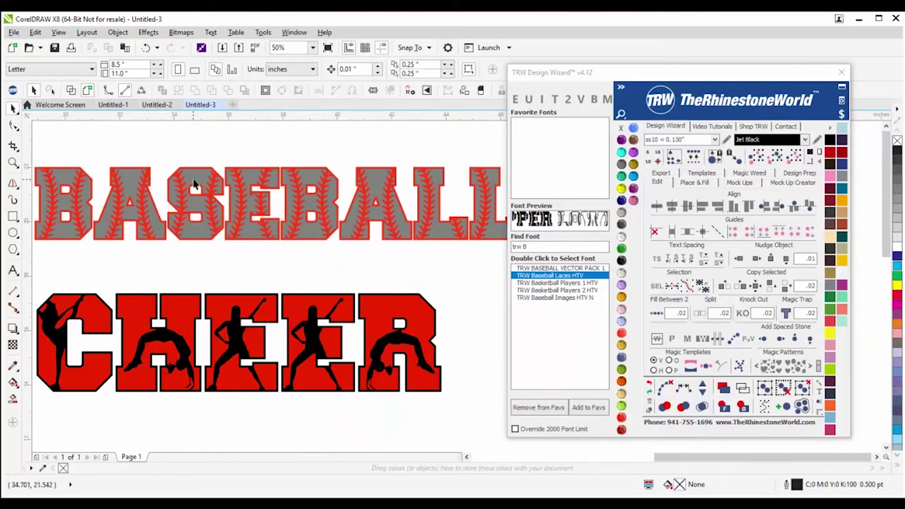
drag(252, 185, 270, 199)
click(260, 254)
drag(253, 150, 239, 128)
click(264, 306)
scroll(237, 261, up, 2)
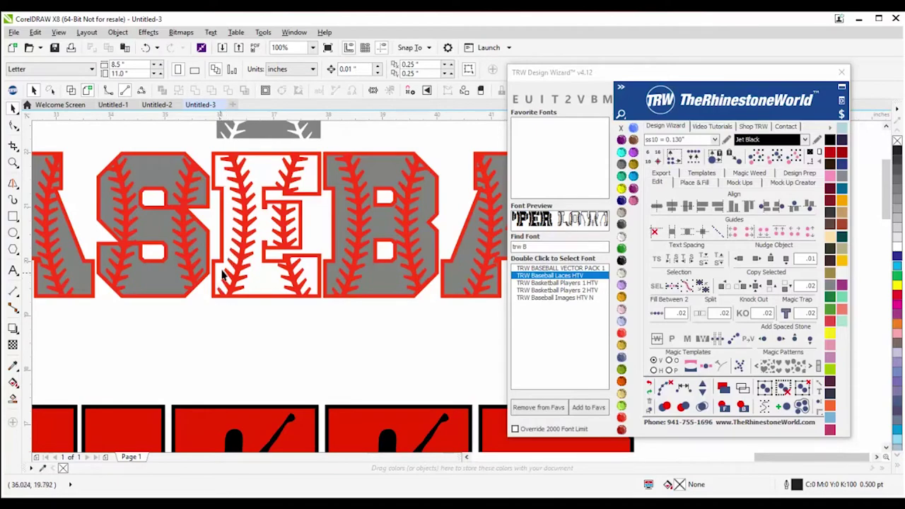
scroll(292, 299, down, 2)
scroll(291, 278, up, 2)
drag(261, 152, 260, 179)
key(ctrl+z)
Step: Move the gray S of BASEBALL straight up out of its red lace outline into the space above the word
scroll(263, 321, down, 4)
key(ctrl+a)
key(Escape)
click(233, 295)
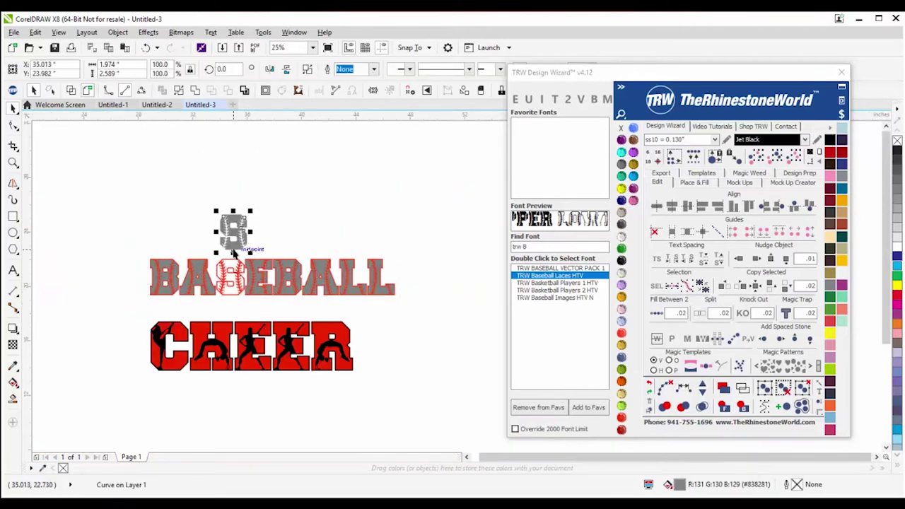
Step: Undo the move and splitting of the grey letter S so the grey BASEBALL lettering is one object again
key(ctrl+a)
drag(229, 226, 228, 220)
key(Escape)
click(328, 68)
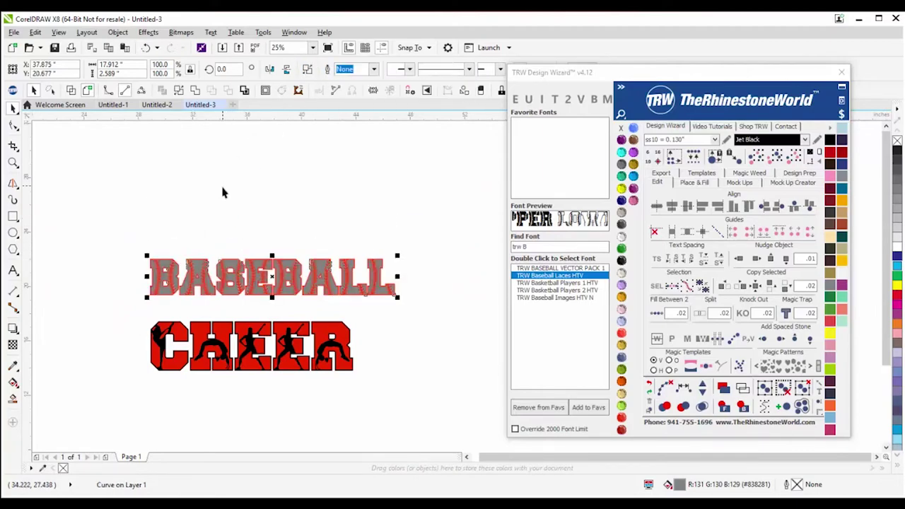
Step: Try moving the red laces group upward off the grey BASEBALL lettering
key(Escape)
scroll(218, 283, up, 5)
click(197, 277)
scroll(204, 197, down, 5)
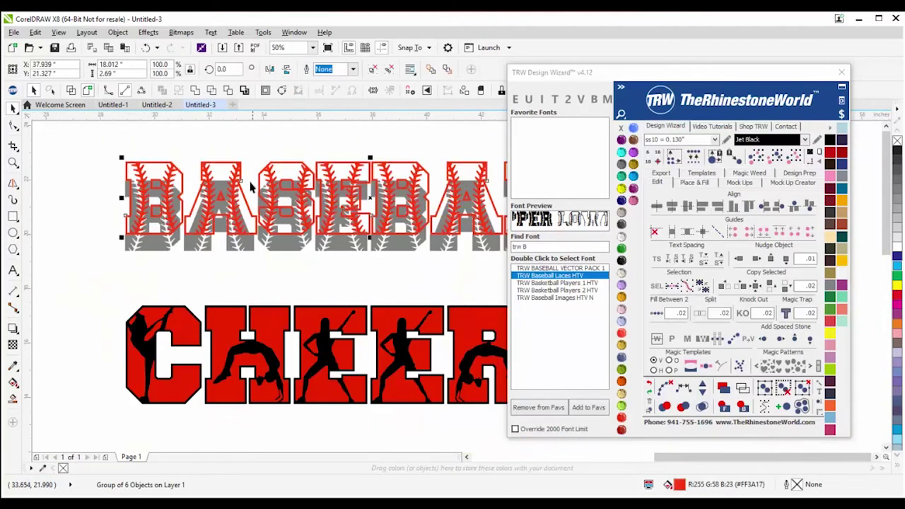
click(373, 69)
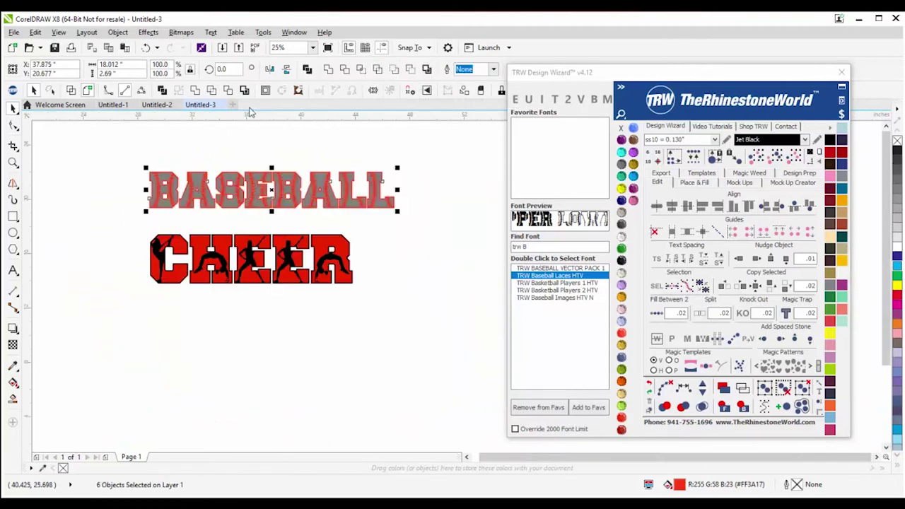
Step: Select the whole BASEBALL design, separate its colors onto a new page with TRW Magic Separator, and view the separations
click(124, 164)
drag(124, 164, 462, 220)
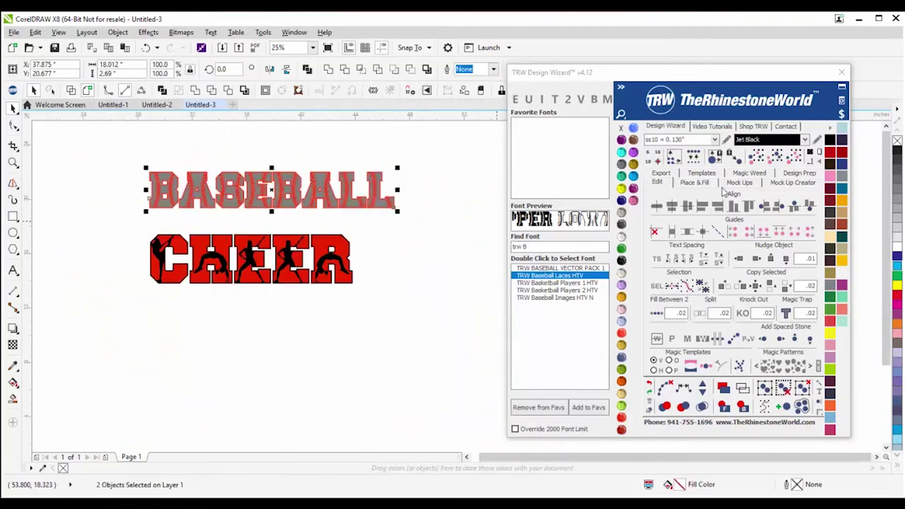
click(704, 174)
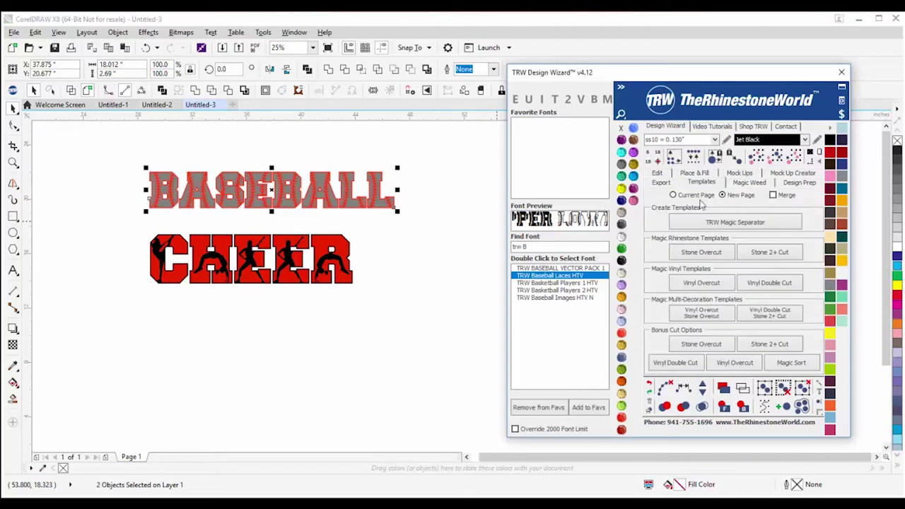
click(708, 224)
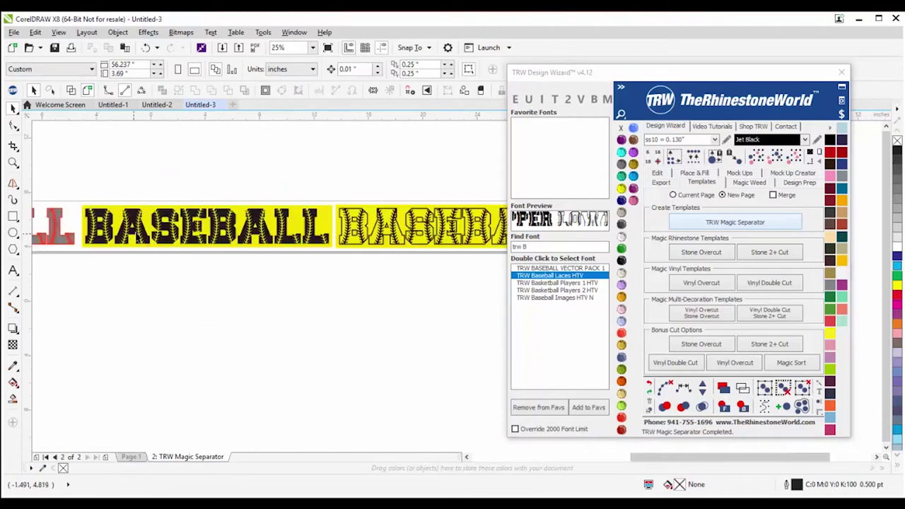
drag(650, 95, 807, 88)
scroll(252, 259, down, 1)
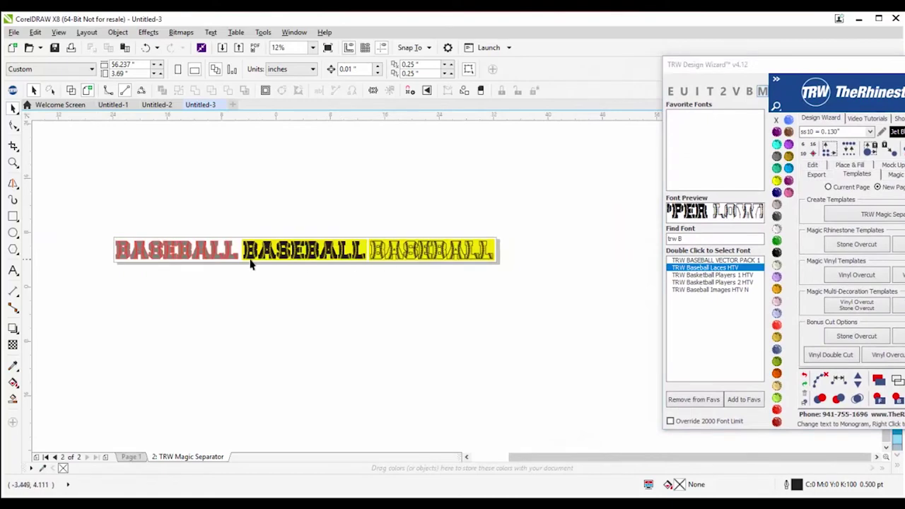
scroll(256, 262, up, 1)
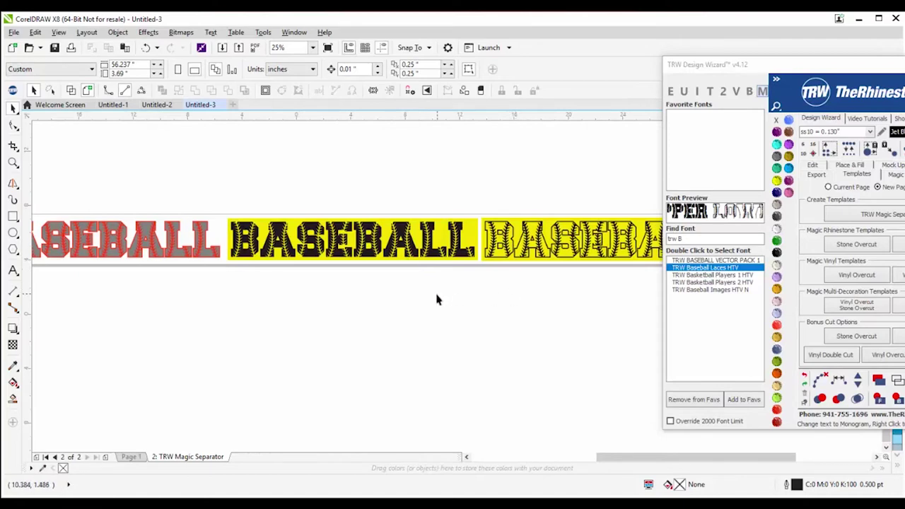
scroll(437, 299, down, 1)
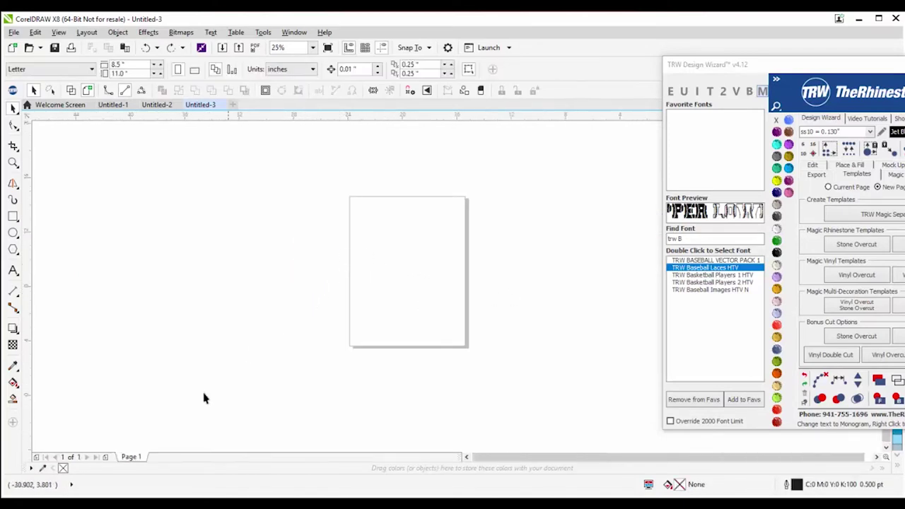
Step: Select both layers of the BASEBALL design and move them together onto the letter-size page
mouse_move(324, 197)
mouse_down()
mouse_move(452, 199)
mouse_move(506, 235)
mouse_up()
drag(424, 213, 222, 327)
scroll(187, 330, up, 1)
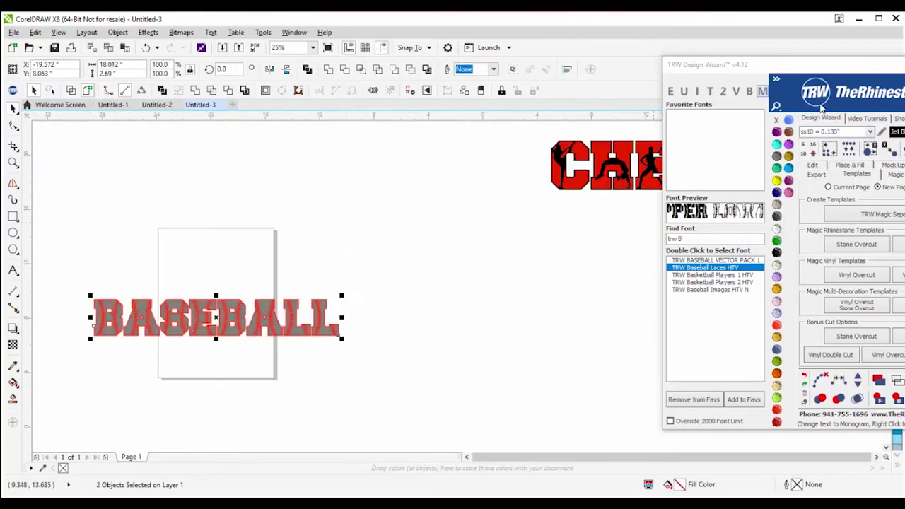
Step: Separate the BASEBALL design onto a new page with TRW Magic Separator, adding registration marks, and view the result
drag(832, 65, 672, 27)
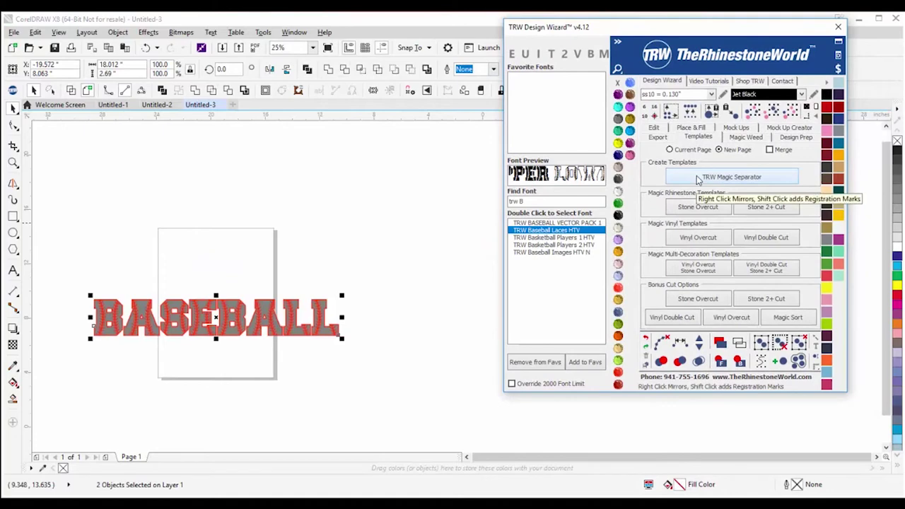
click(698, 180)
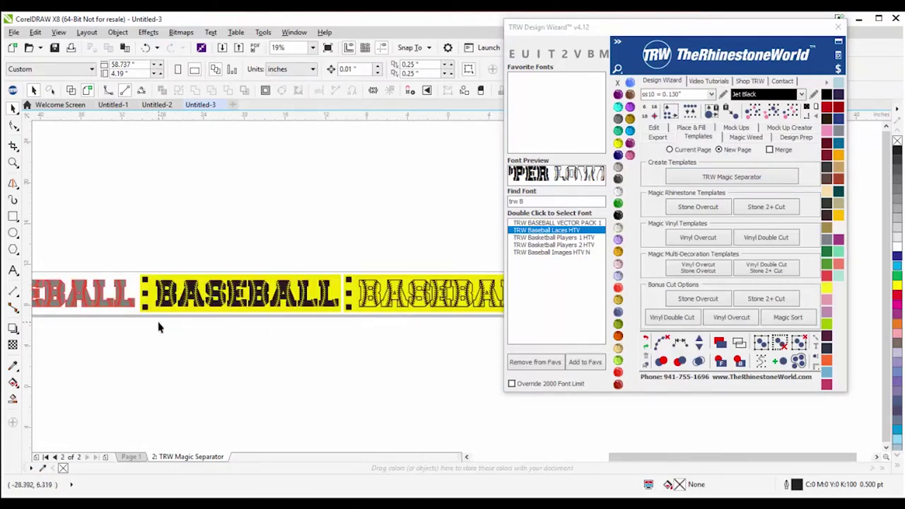
scroll(144, 320, down, 2)
scroll(49, 294, up, 2)
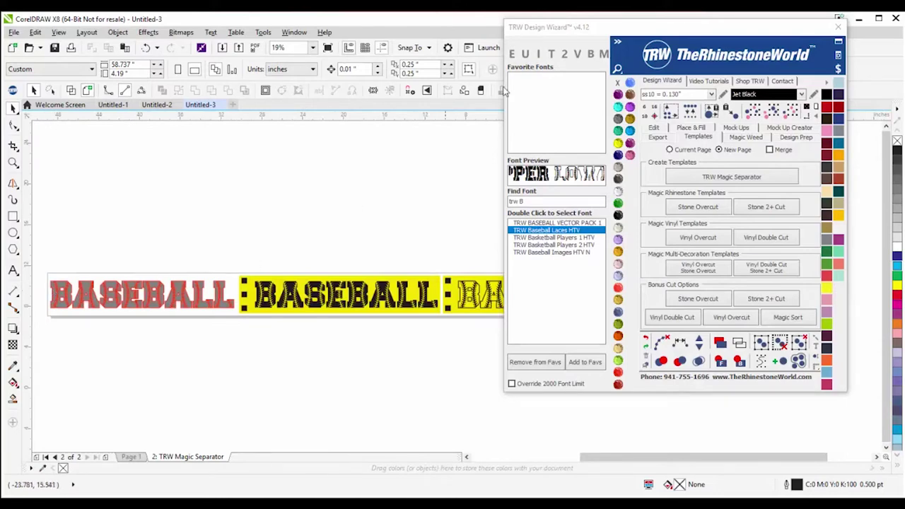
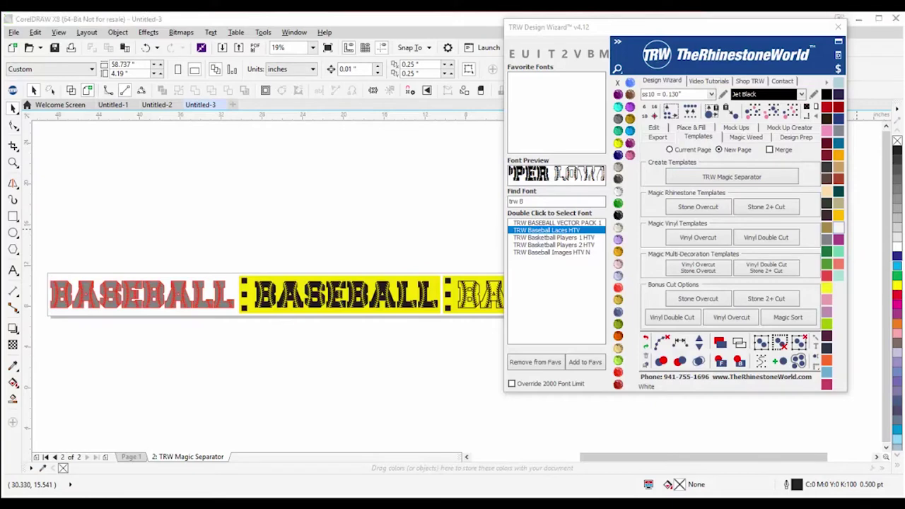
Step: Delete the TRW Magic Separator page
click(313, 168)
click(136, 456)
right_click(168, 455)
click(203, 432)
Step: Move the black layer of CHEER below the red letters and resize it to about 11.58 by 3.81 inches
scroll(232, 311, down, 2)
scroll(311, 290, up, 1)
scroll(408, 269, up, 1)
click(281, 296)
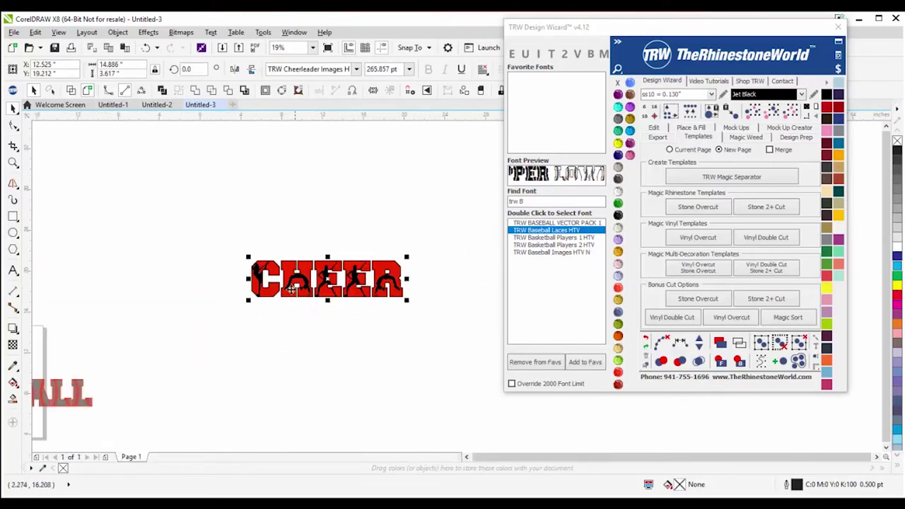
click(289, 338)
drag(269, 294, 274, 368)
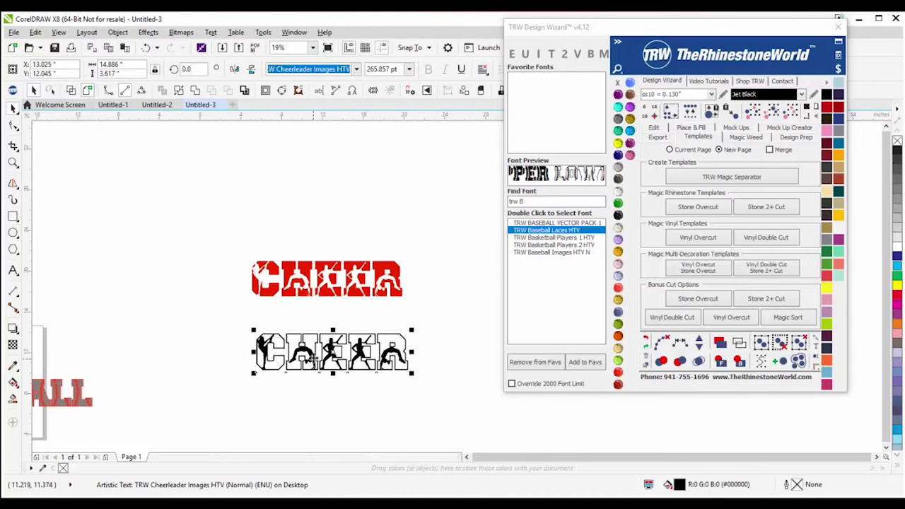
drag(414, 375, 324, 382)
scroll(317, 370, up, 2)
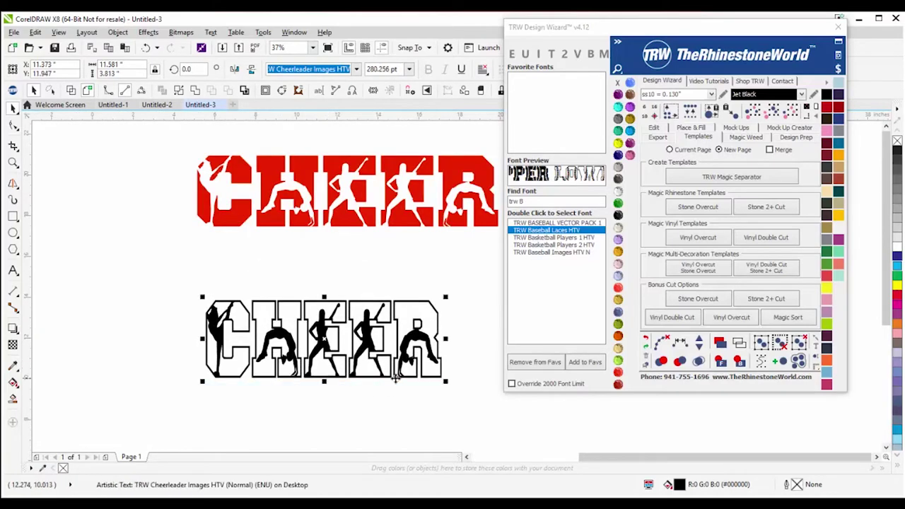
Step: Undo the move and resizing of the black CHEER layer
key(z)
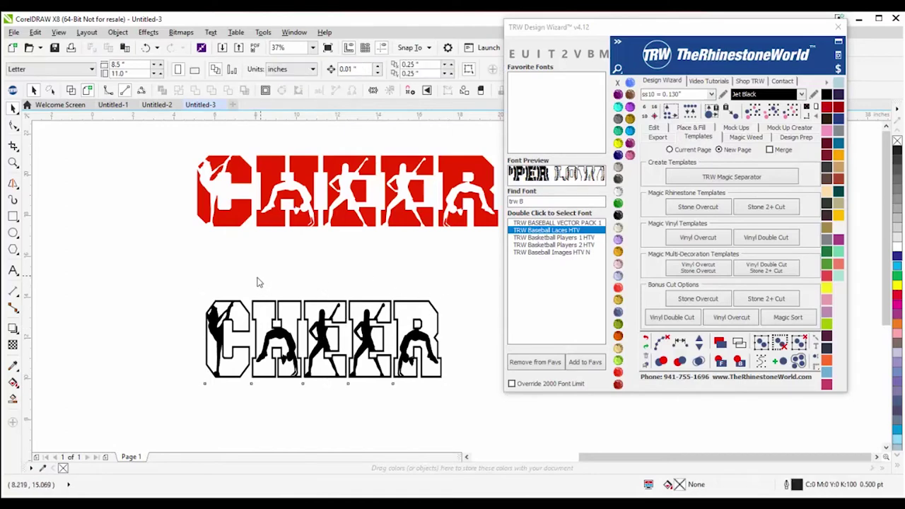
key(ctrl+z)
key(ctrl+z)
key(ctrl+z)
key(ctrl+z)
Step: Select both CHEER layers together and stretch them to about 10.9 by 7.6 inches
key(space)
drag(140, 146, 503, 237)
scroll(275, 221, down, 2)
drag(300, 225, 332, 198)
scroll(233, 187, up, 3)
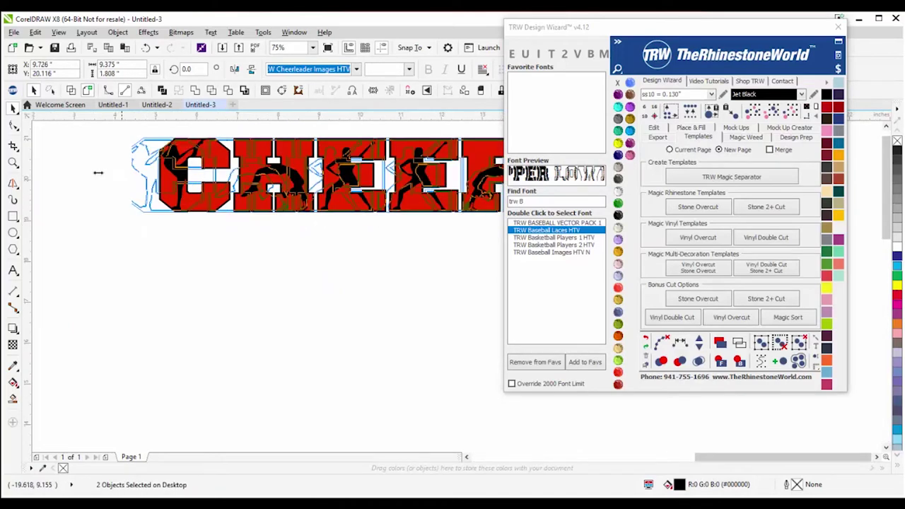
scroll(233, 226, down, 2)
drag(242, 222, 244, 341)
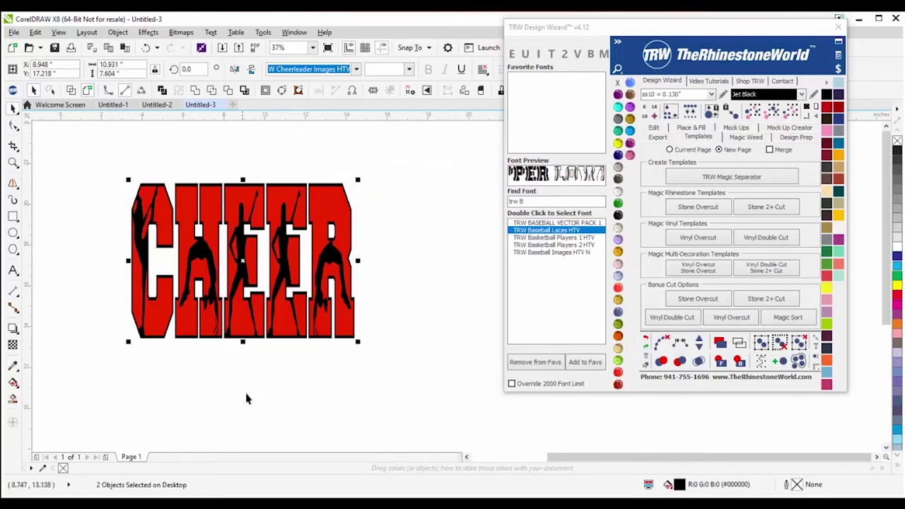
click(366, 278)
scroll(365, 278, down, 2)
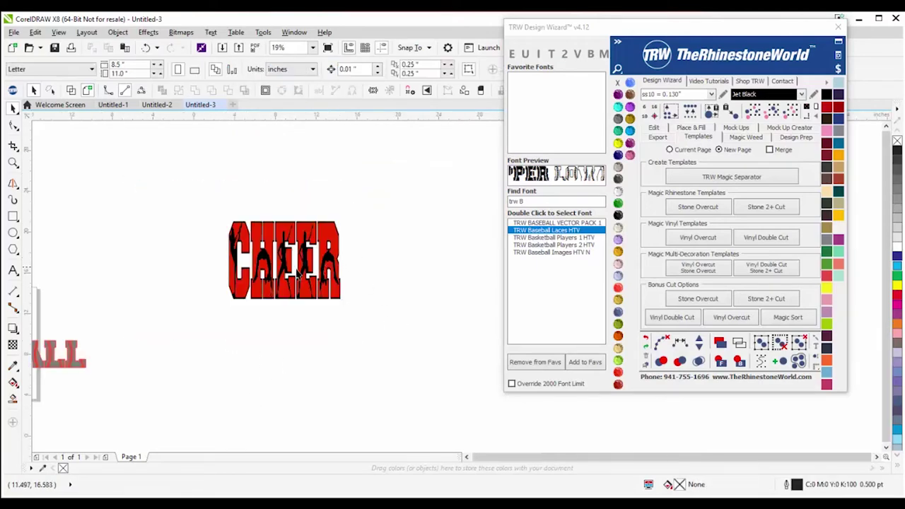
Step: Add the text "baseball" below the CHEER design and enlarge it to about 514 pt
click(12, 271)
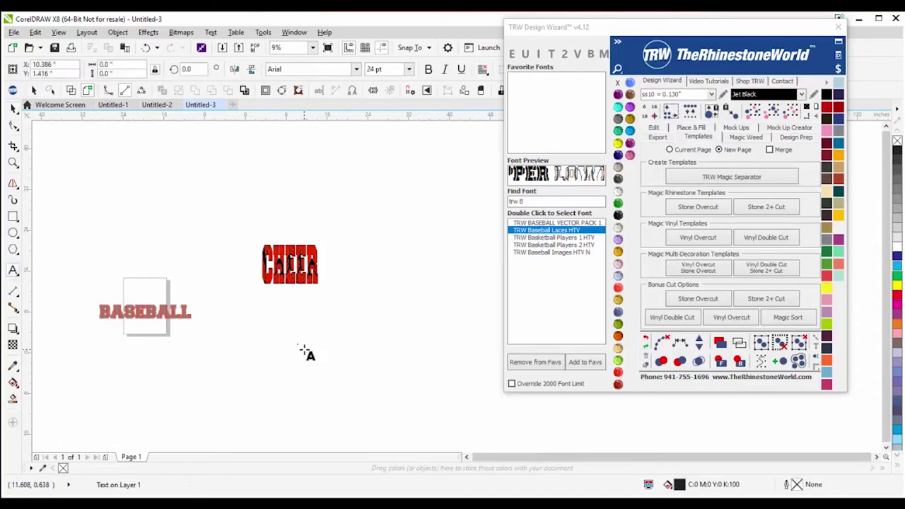
click(303, 349)
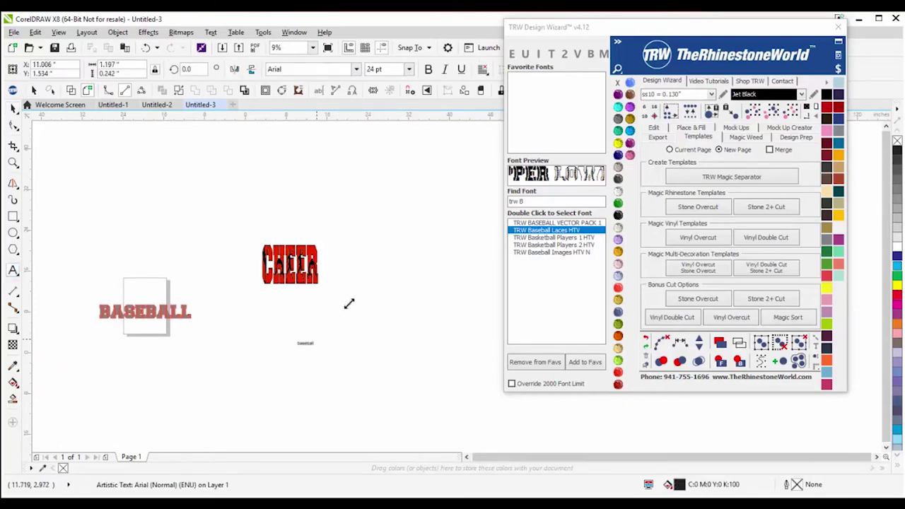
text(baseball)
Step: Filter the font list to "trw" and set the baseball text to TRW 26 RF after trying TRW 16 Western RF and TRW 24 RF
click(531, 202)
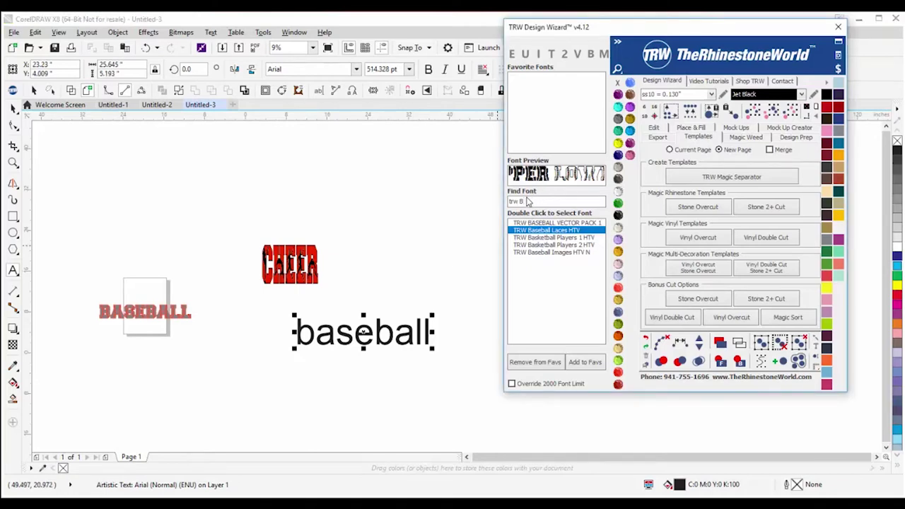
key(BackSpace)
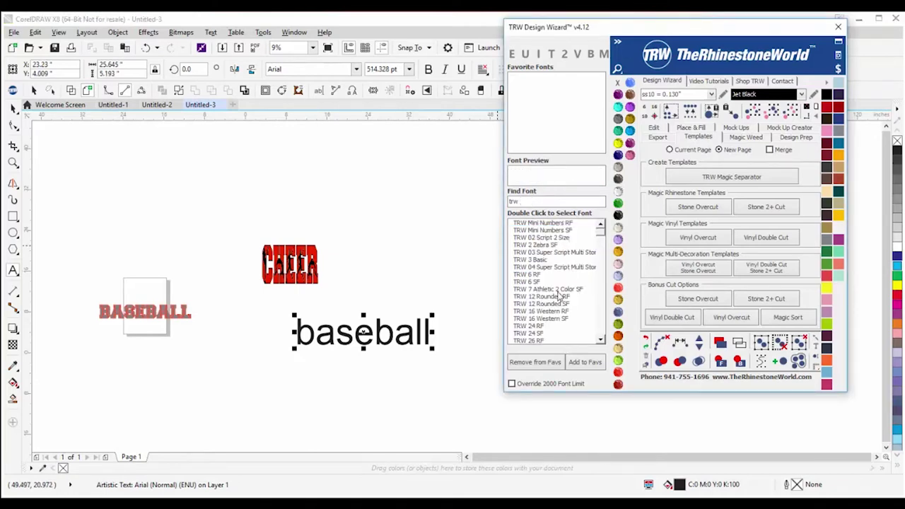
double_click(558, 319)
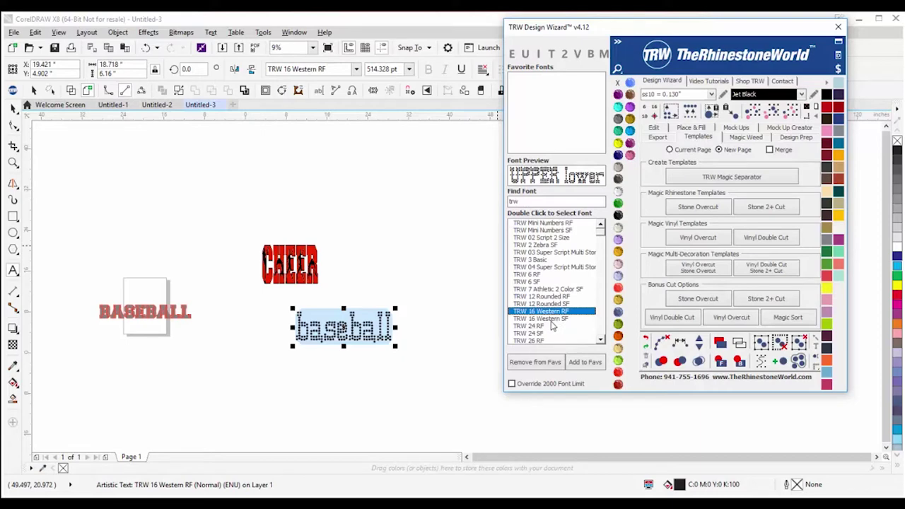
double_click(545, 326)
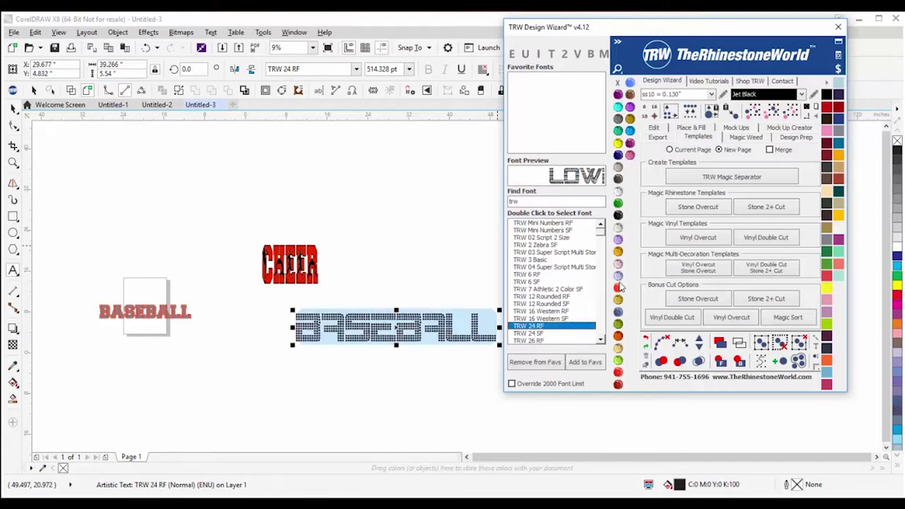
double_click(555, 340)
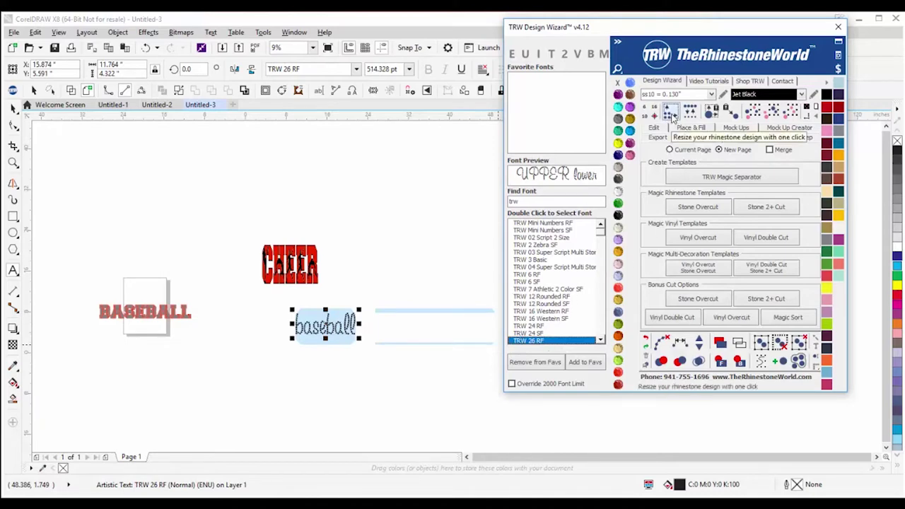
Step: Resize the baseball rhinestone text for ss10 stones, accepting stone replacement, and scale the resulting design to 132.6%
click(671, 115)
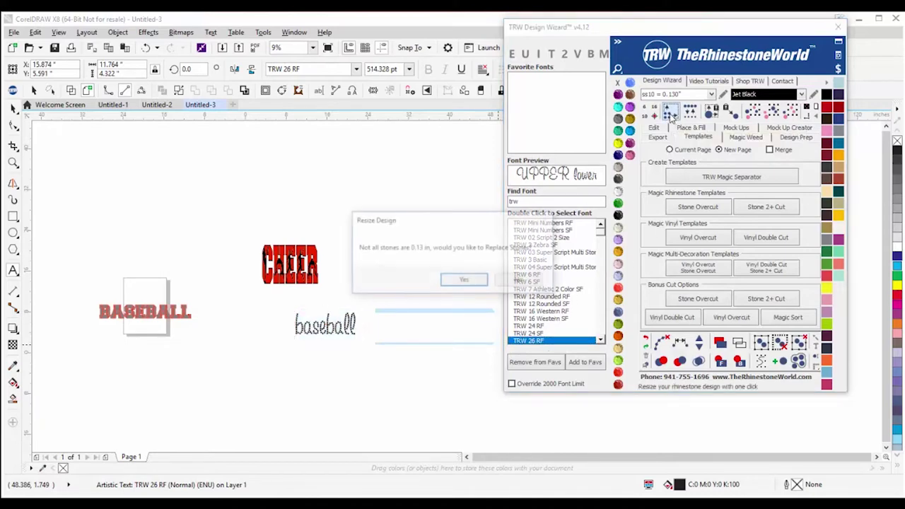
click(465, 281)
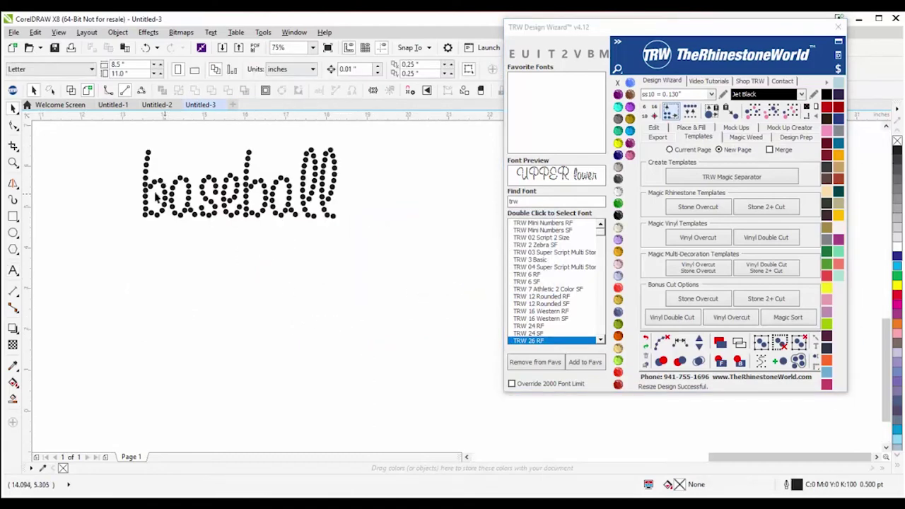
click(145, 180)
scroll(127, 155, down, 1)
drag(127, 155, 268, 225)
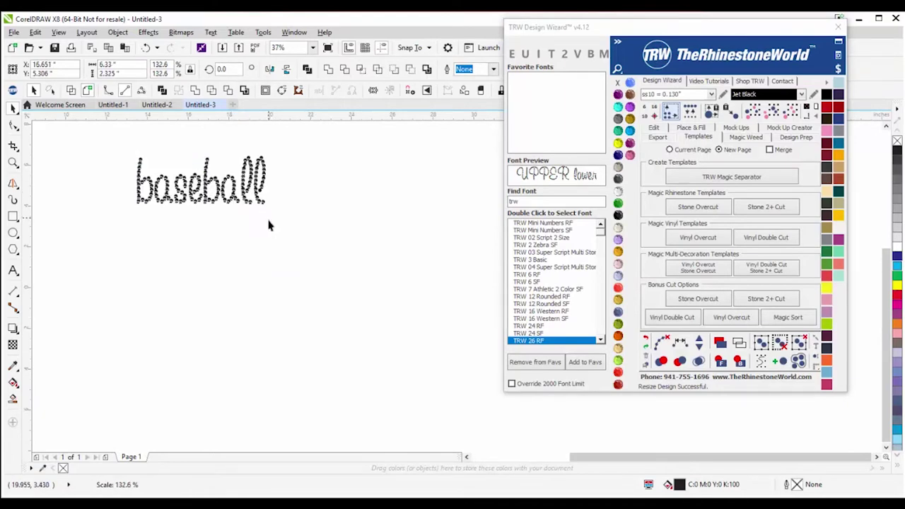
click(250, 242)
Step: Check the diameter of one stone in the scaled baseball design against the selected ss10 stone size
scroll(151, 164, up, 2)
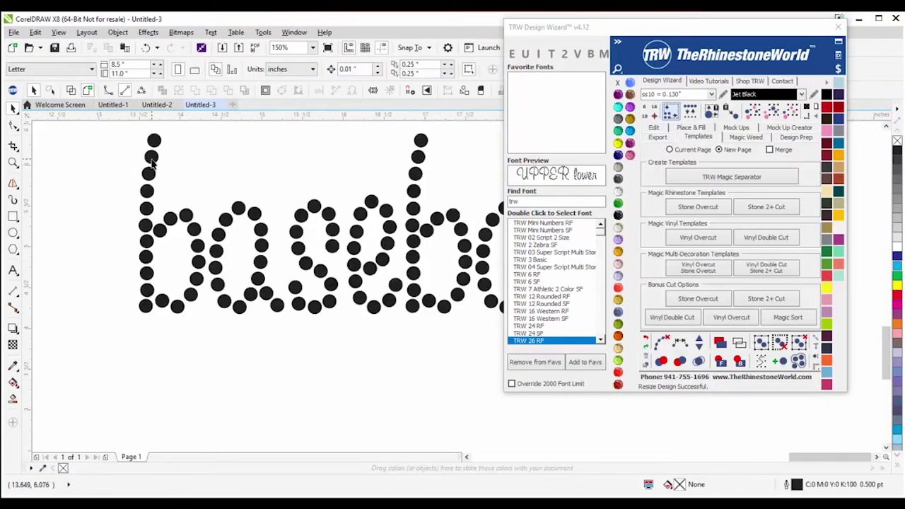
click(150, 157)
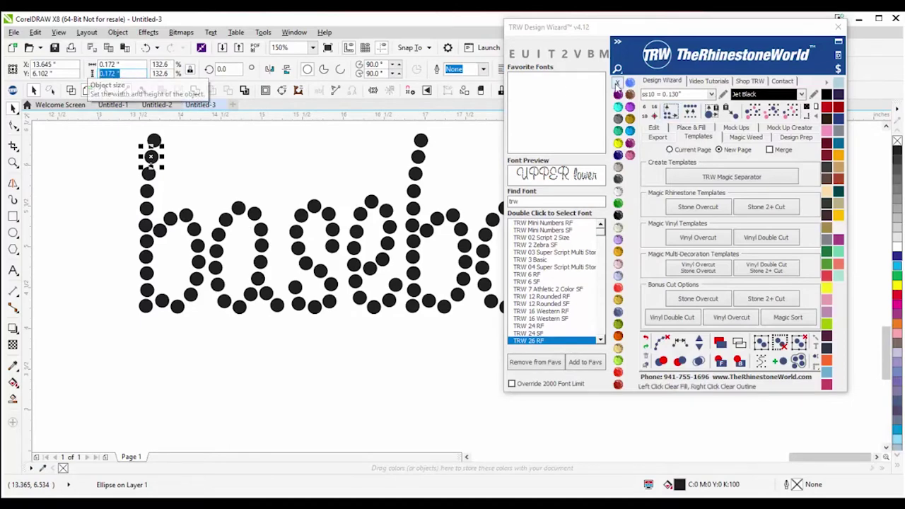
drag(681, 94, 669, 94)
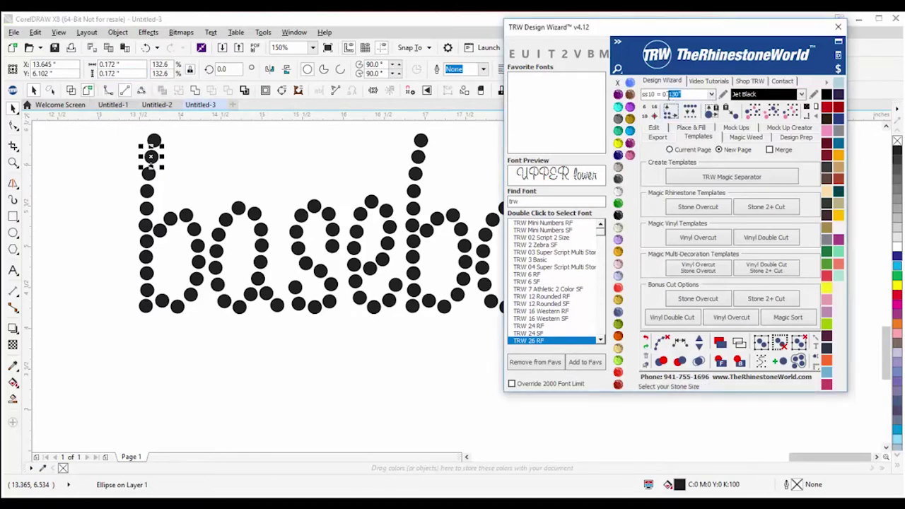
key(Return)
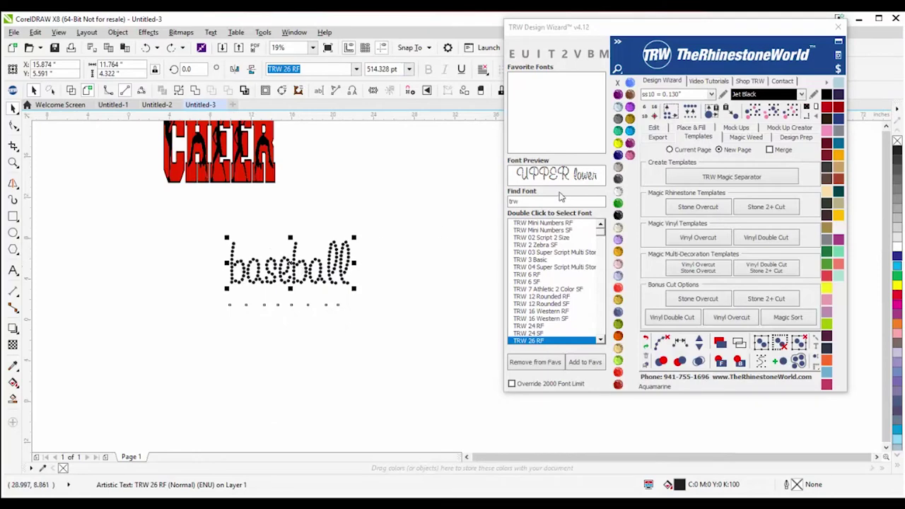
Step: Resize the large baseball rhinestone text to the selected ss10 stone size and check the diameter of its first stone
click(667, 113)
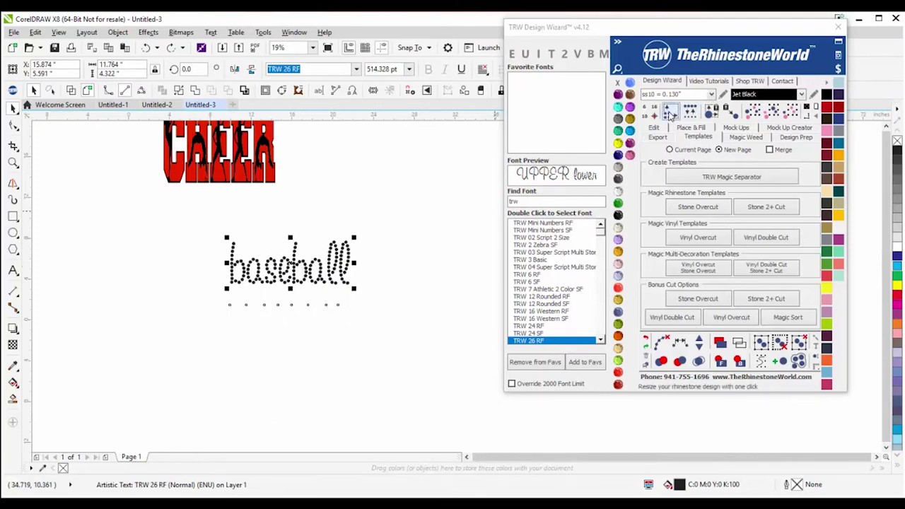
click(466, 281)
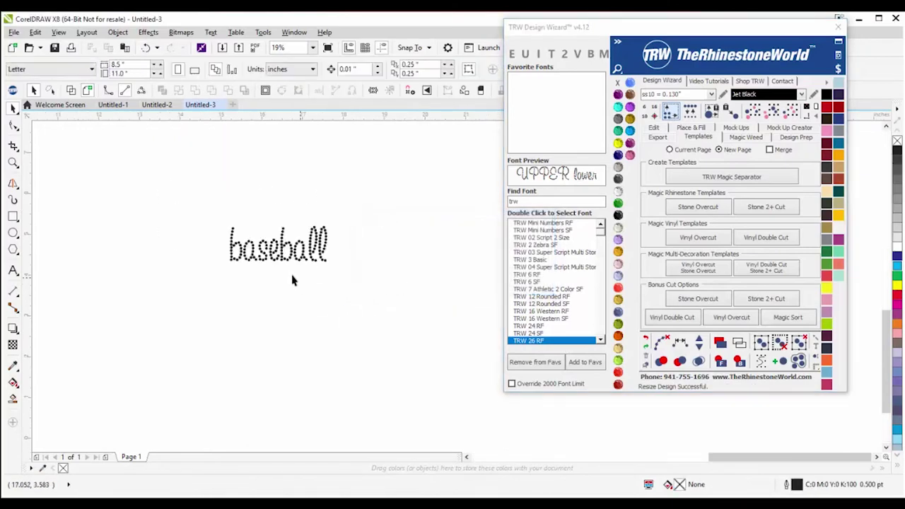
click(164, 180)
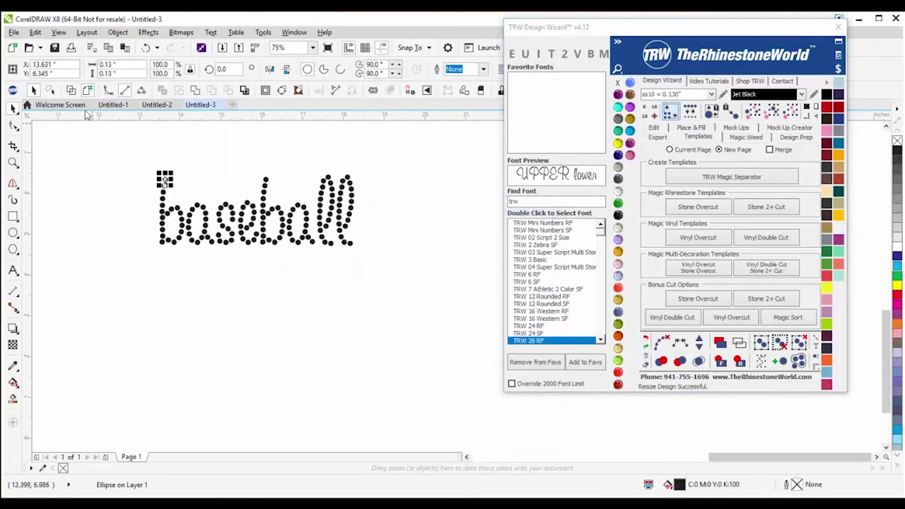
Step: Select all stones of the baseball design and resize it for ss06 = 0.097" stones
drag(125, 147, 397, 263)
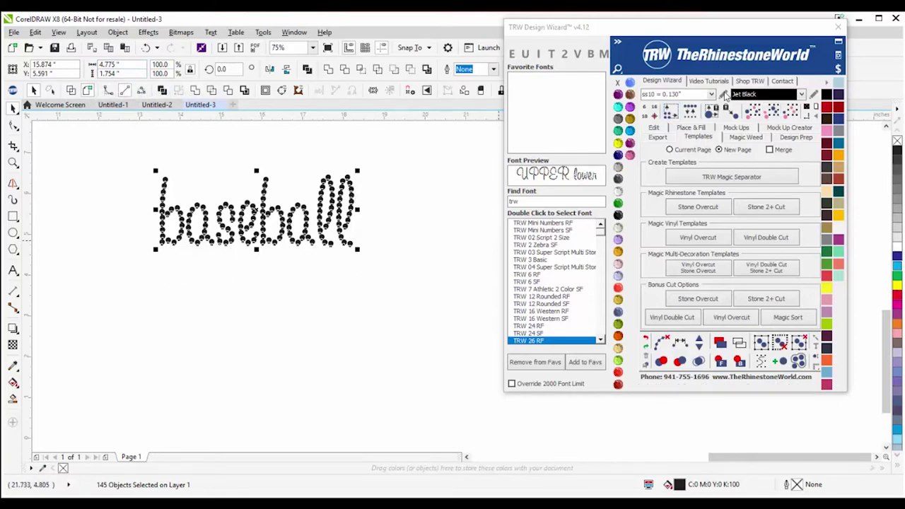
click(711, 95)
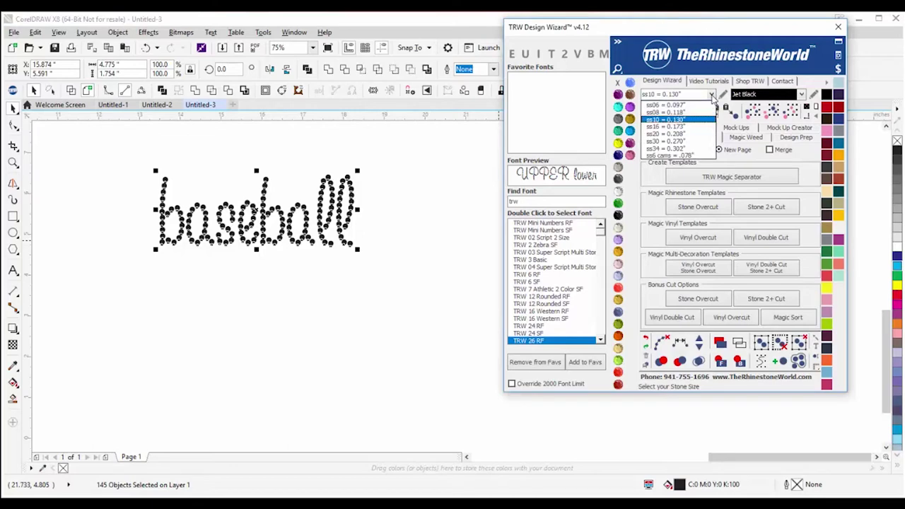
click(704, 105)
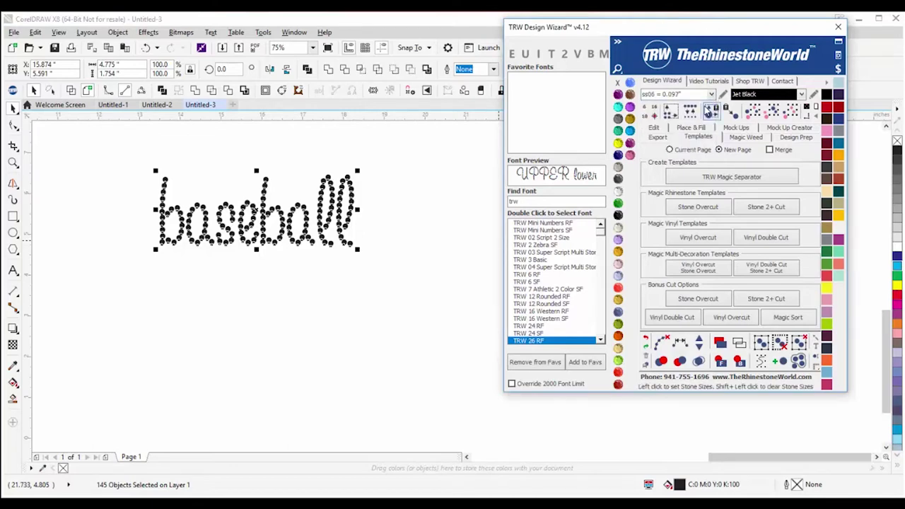
click(668, 113)
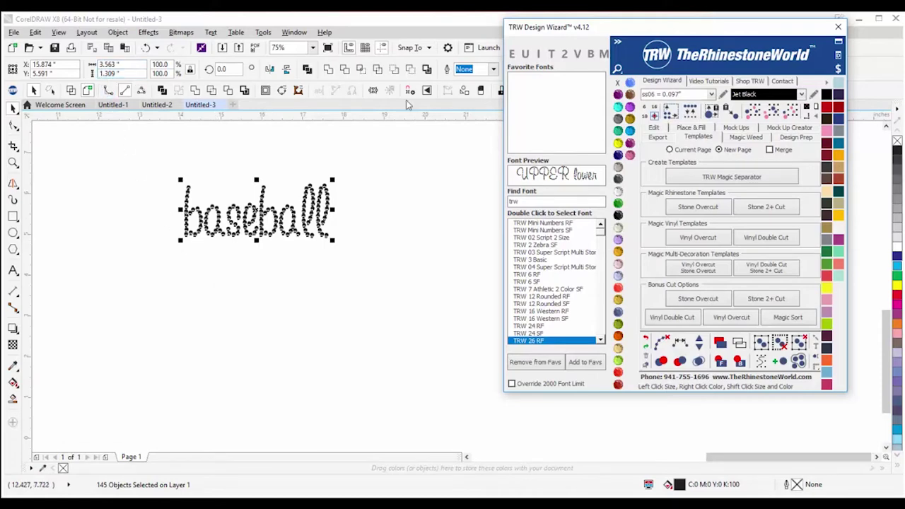
Step: Resize the selected baseball design for ss16 = 0.173" stones, then for ss34 = 0.302" stones, and deselect it
click(712, 96)
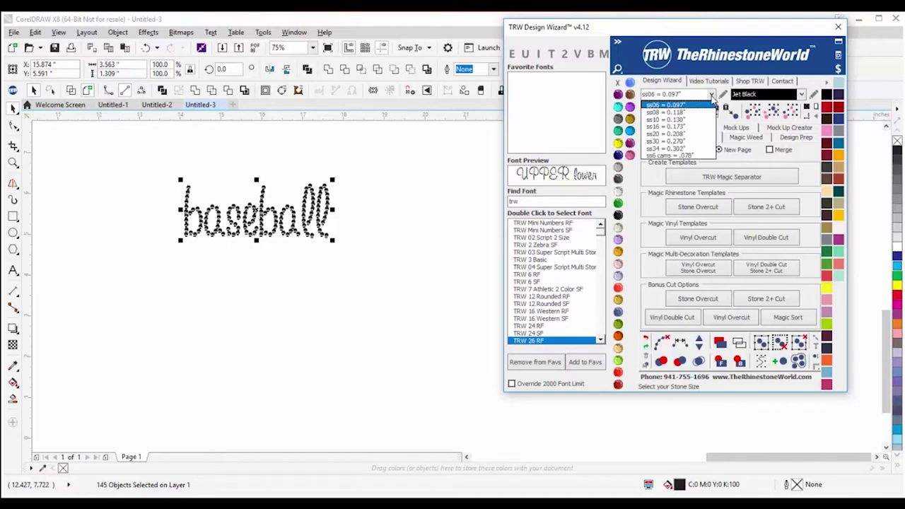
click(692, 129)
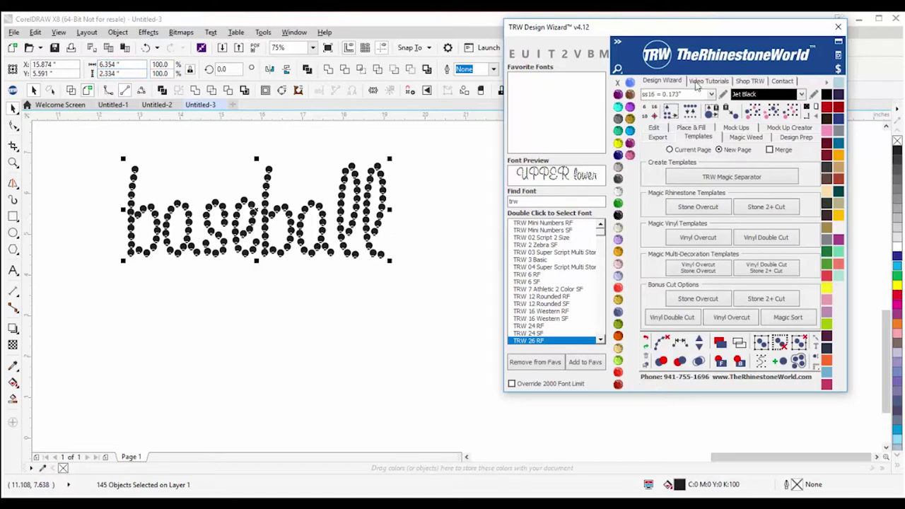
click(711, 94)
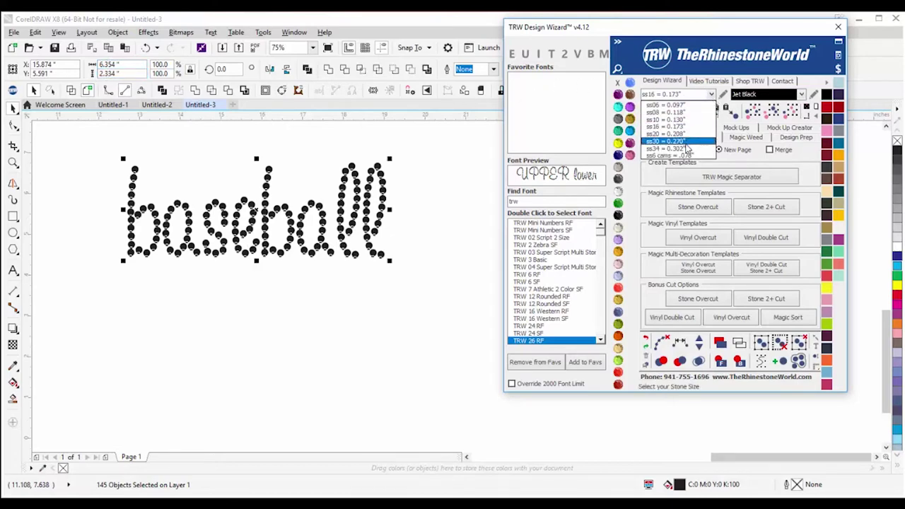
click(684, 150)
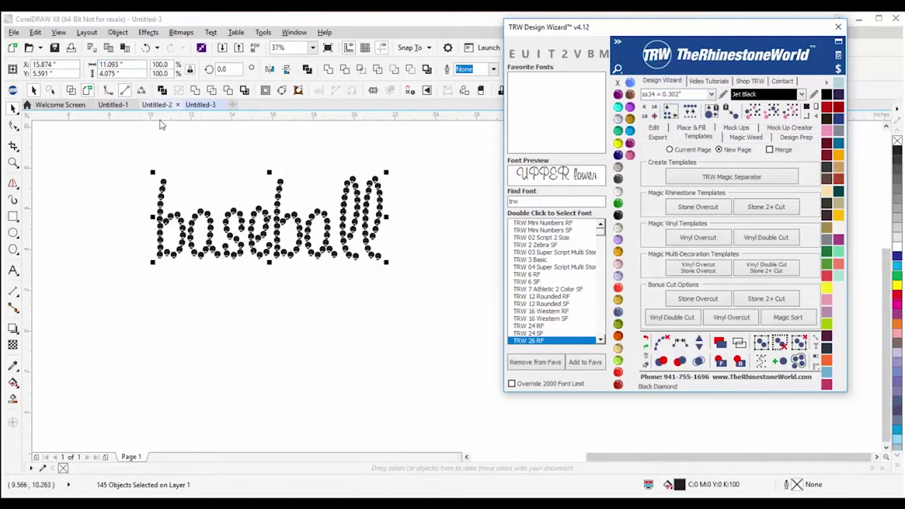
click(259, 192)
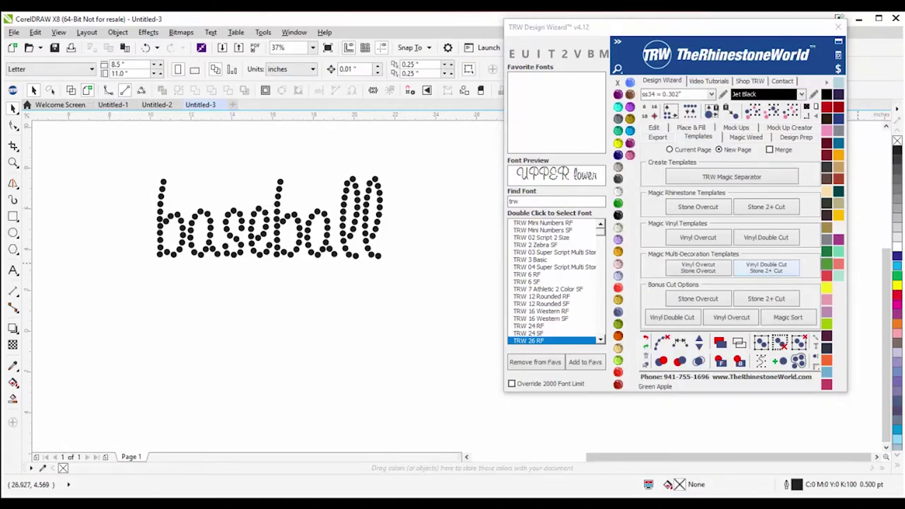
Step: Preview the TRW 16 Western RF font without applying it to the design
click(637, 94)
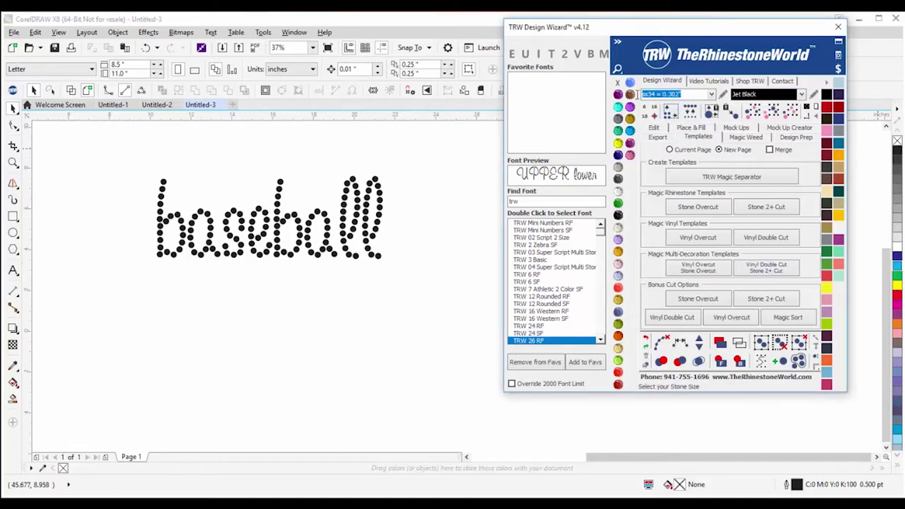
click(335, 313)
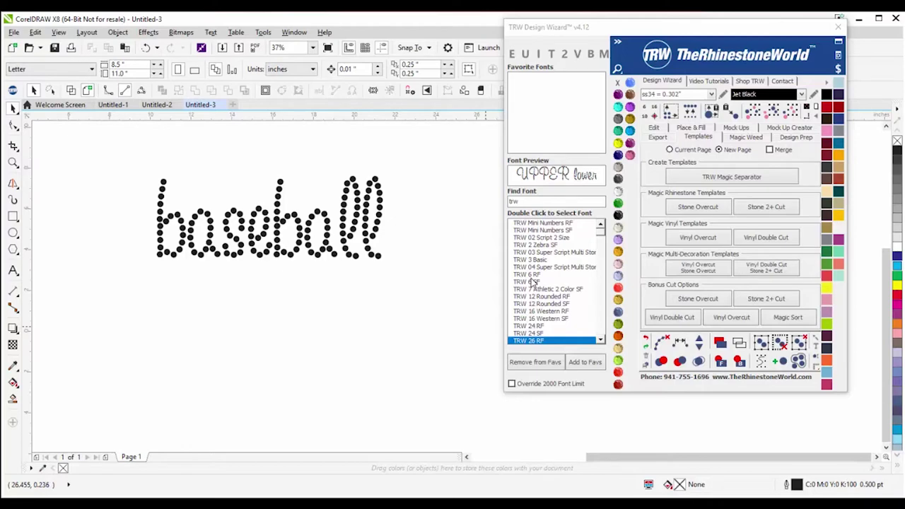
click(558, 311)
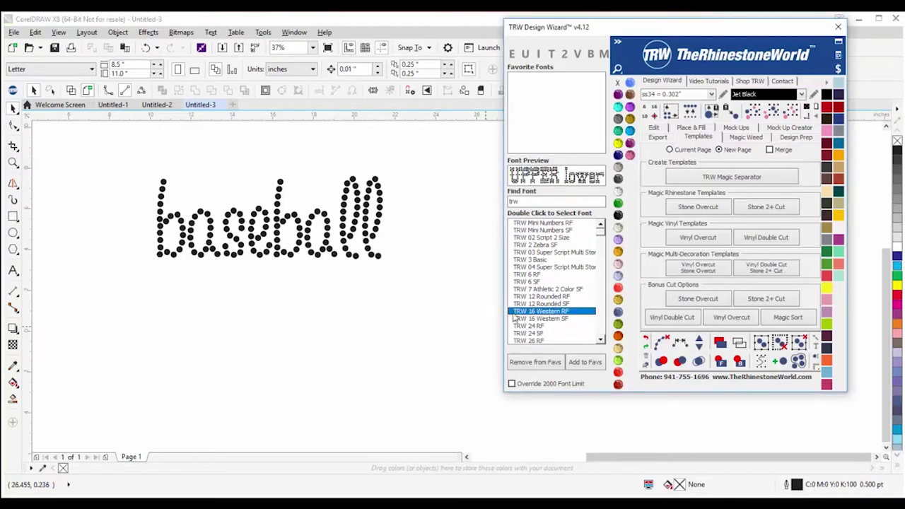
Step: Add the text "TRW" below the baseball design and set it to TRW 5300A TTF SF after trying TRW 5070A FADED TOP TTF RF
click(13, 271)
click(238, 335)
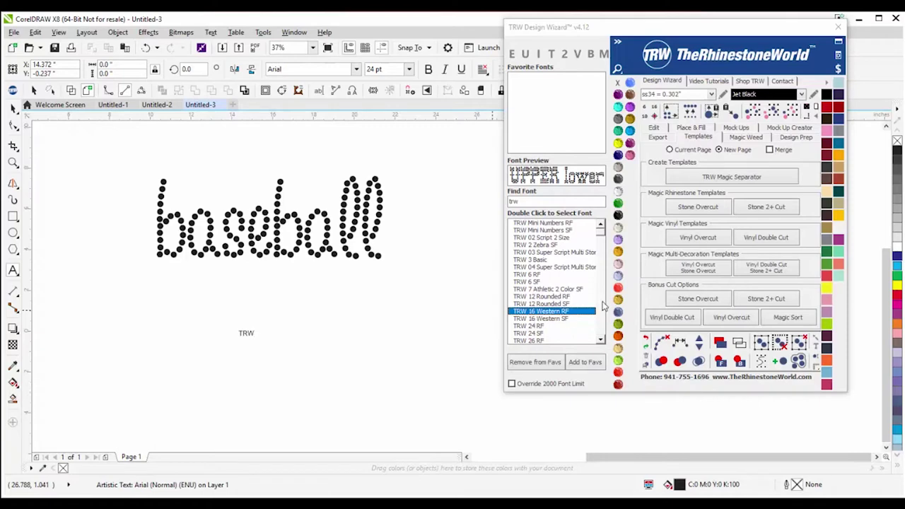
drag(599, 235, 601, 327)
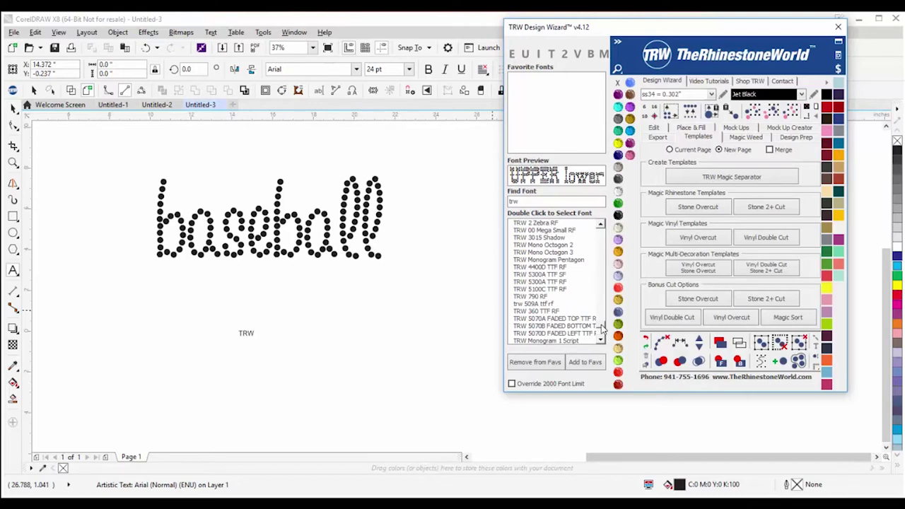
double_click(540, 319)
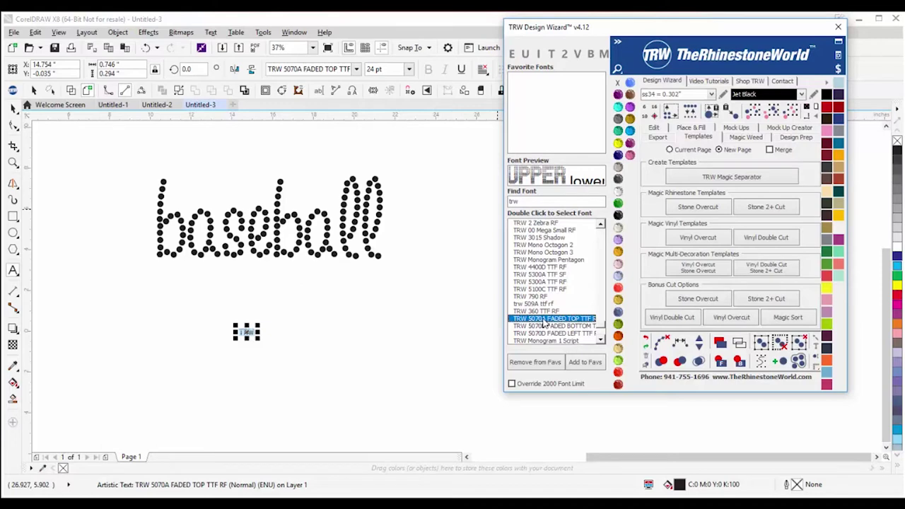
double_click(531, 274)
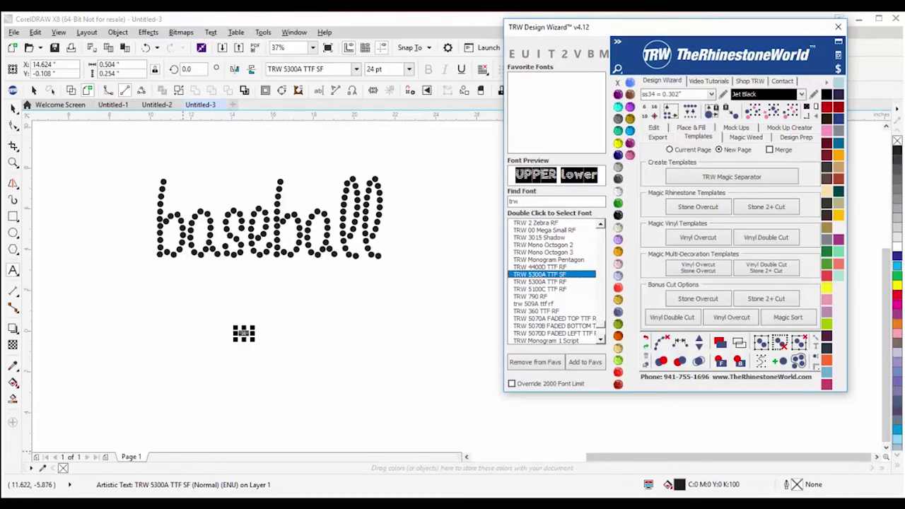
Step: Switch to TheRhinestoneWorld site in the browser and look through the rhinestone fonts between 2.1" and 3"
click(182, 458)
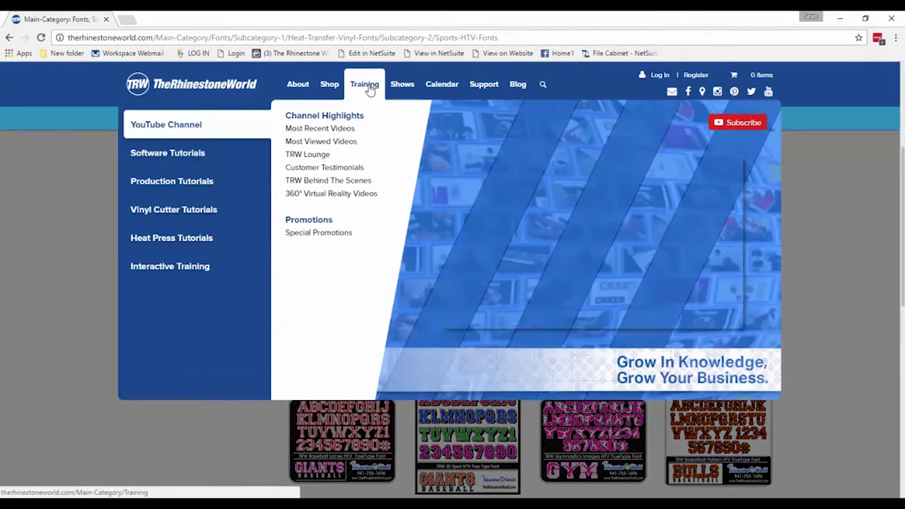
mouse_move(328, 87)
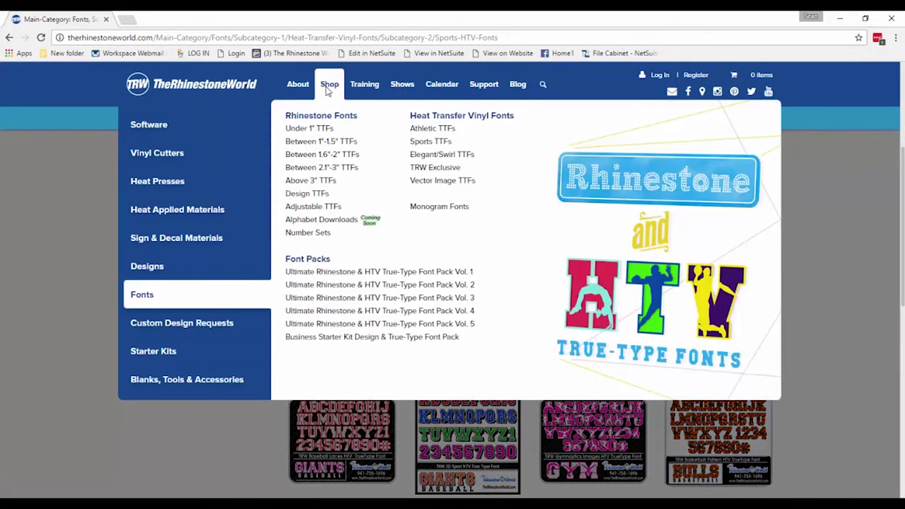
click(311, 174)
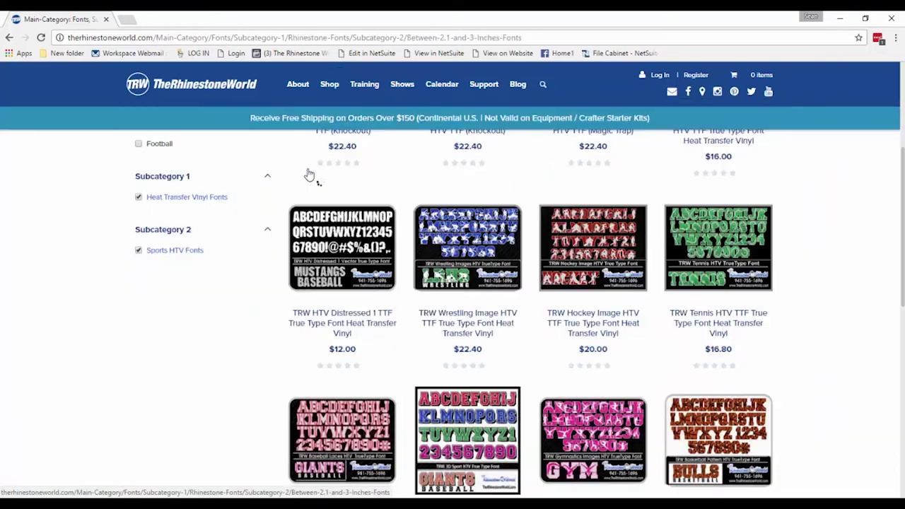
scroll(405, 269, down, 2)
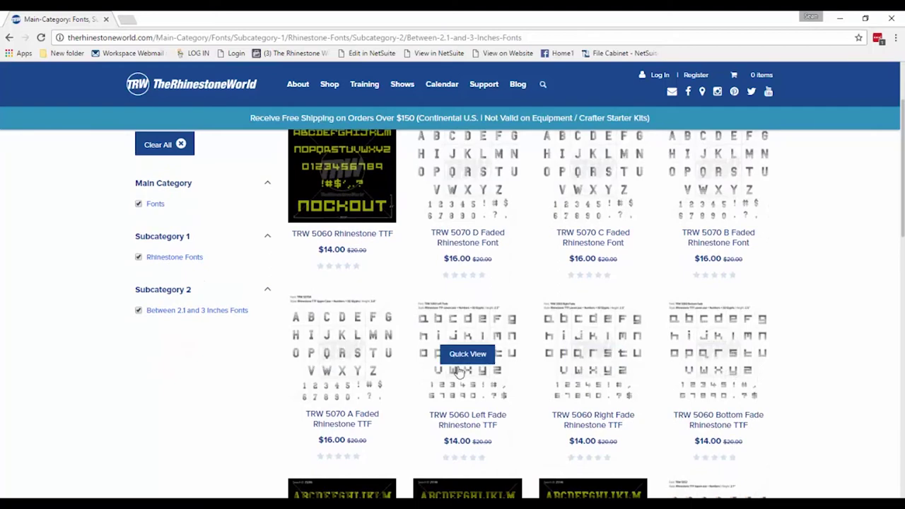
scroll(320, 385, down, 1)
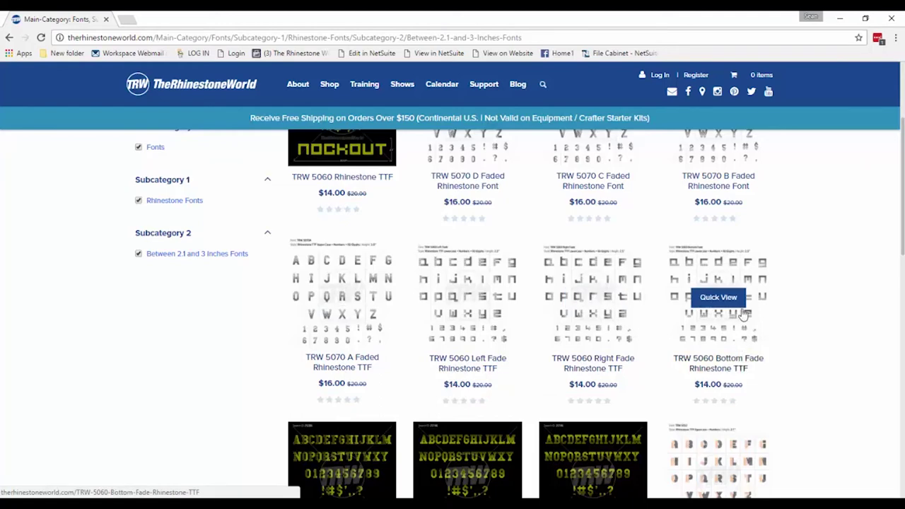
scroll(594, 354, down, 2)
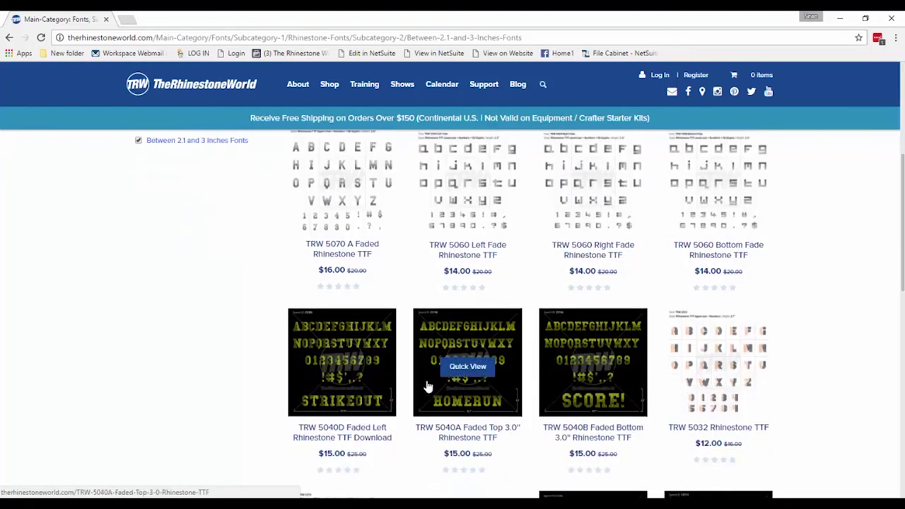
scroll(431, 382, up, 2)
scroll(470, 332, up, 1)
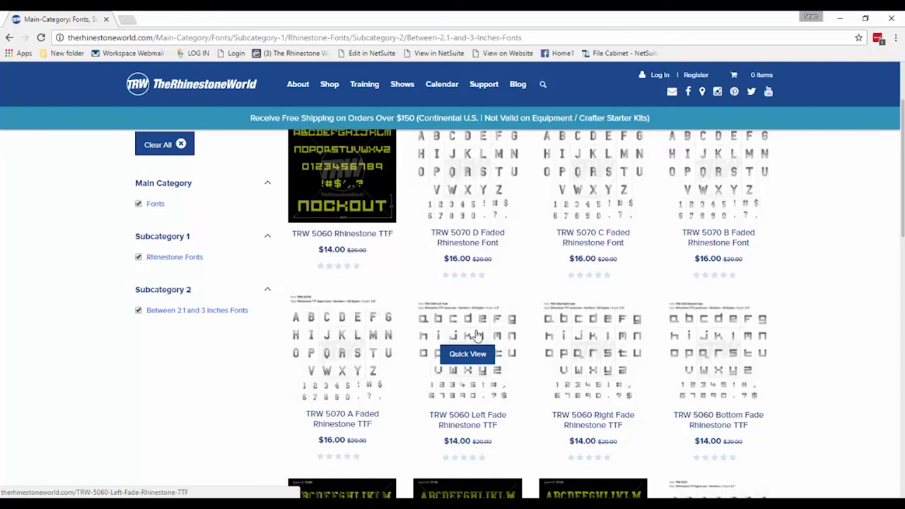
Step: Examine the product page of the TRW 5060 Left Fade Rhinestone TTF and return to the font listing
click(477, 335)
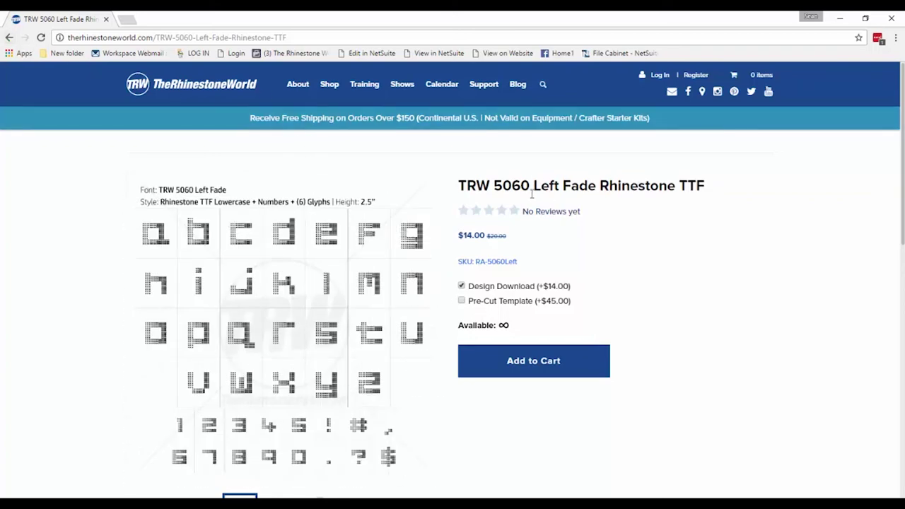
click(9, 36)
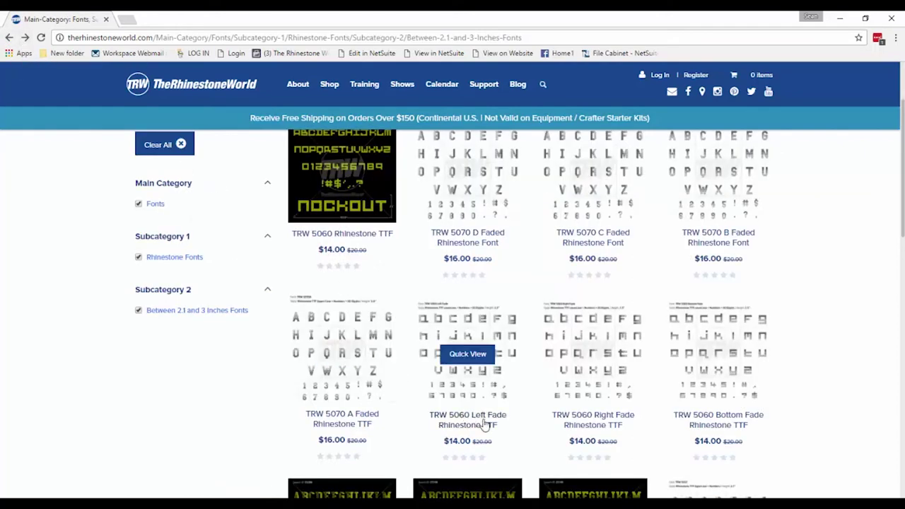
scroll(653, 382, up, 1)
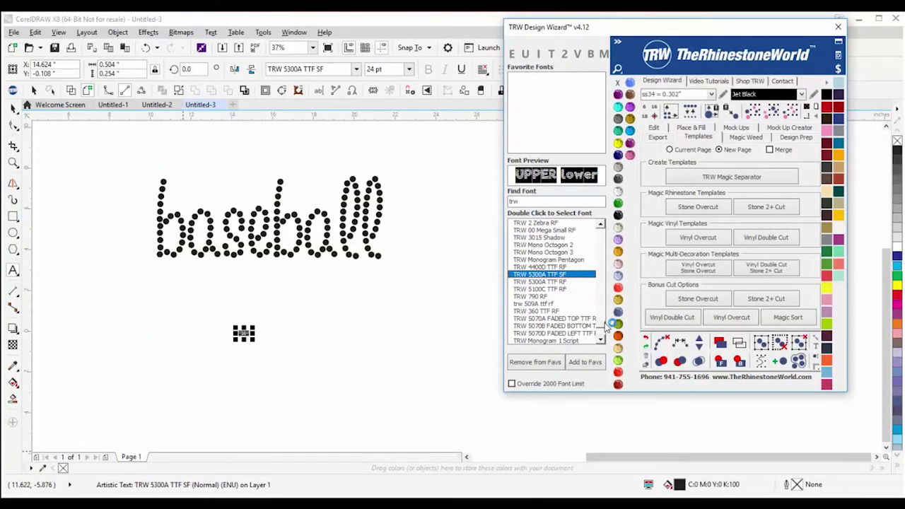
Step: Switch back to CorelDRAW and enlarge the small TRW text to about 216 pt
scroll(605, 320, up, 5)
scroll(605, 320, up, 8)
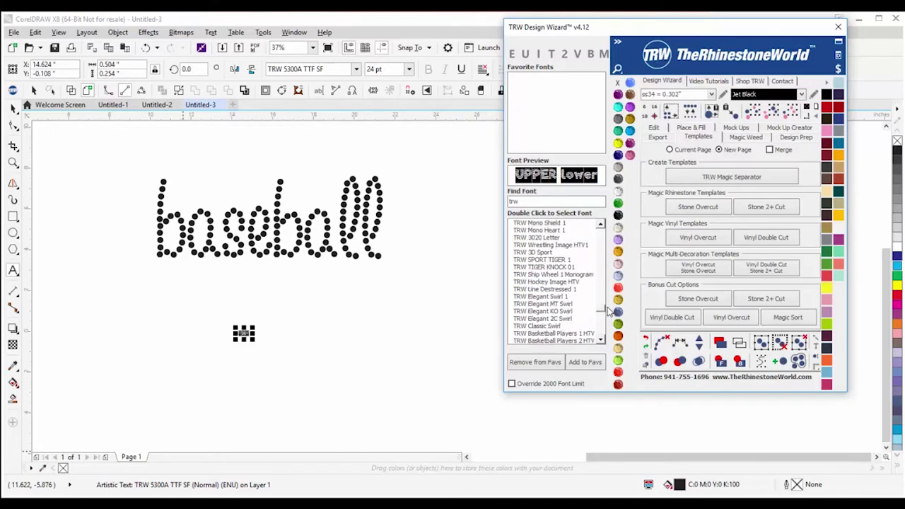
drag(612, 304, 617, 275)
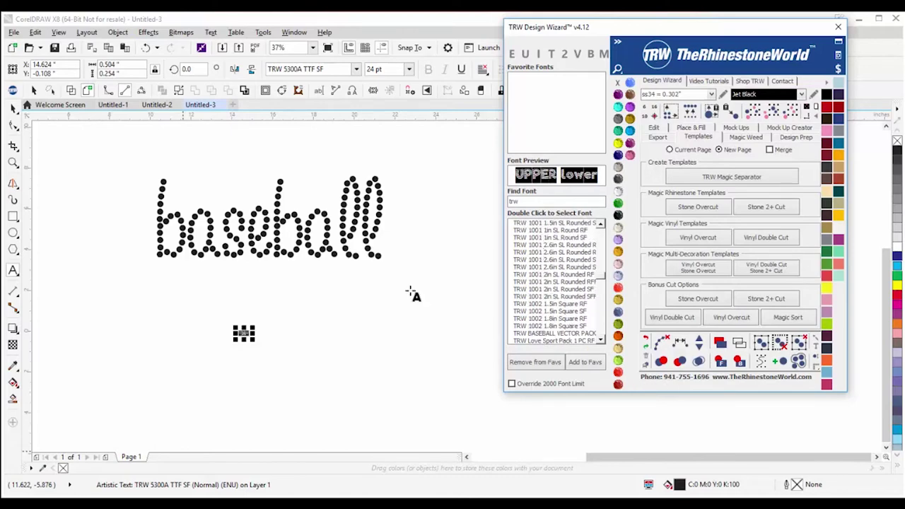
drag(256, 342, 338, 383)
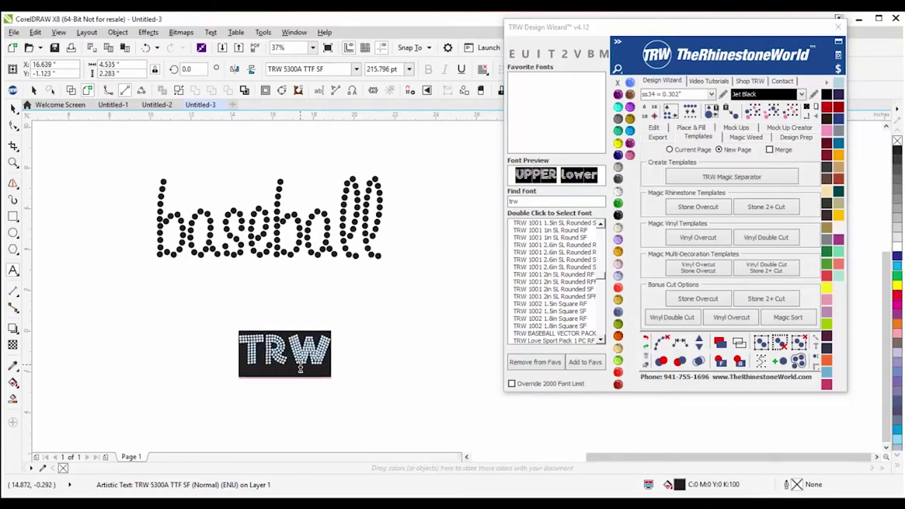
Step: Replace the TRW text with "baseball" and set its font to TRW 1001 2in SL Rounded SFF
double_click(300, 367)
text(baseball)
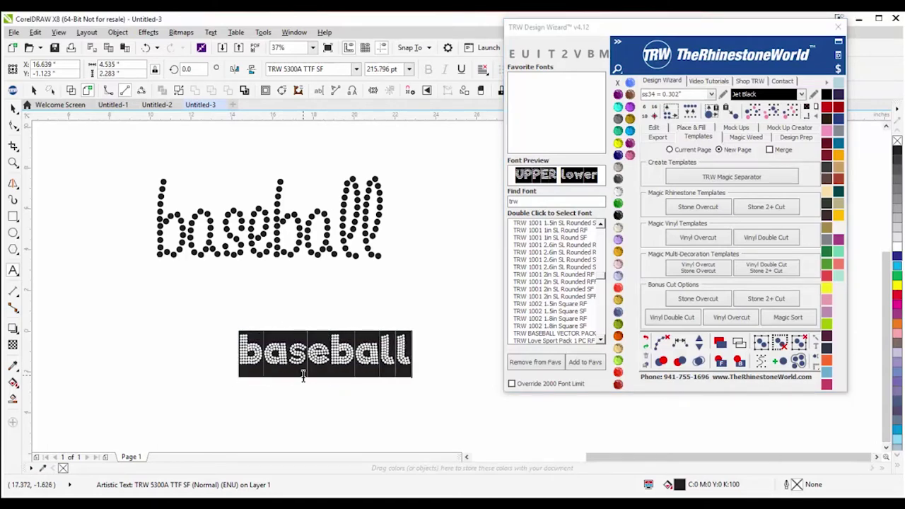
key(ctrl+space)
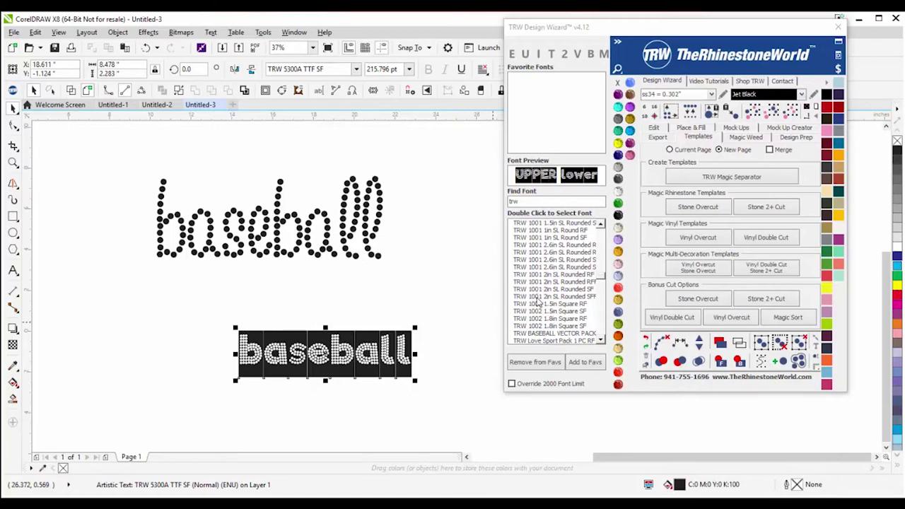
double_click(545, 297)
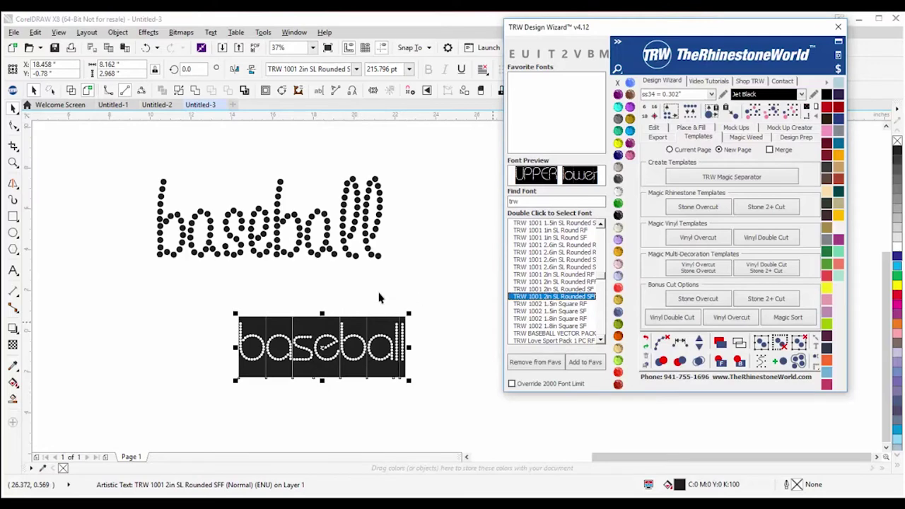
Step: Duplicate the baseball sample just below the original and set the copy's font to TRW 1001 2.6in SL Rounded SFF
click(14, 109)
scroll(84, 165, down, 2)
drag(197, 264, 196, 306)
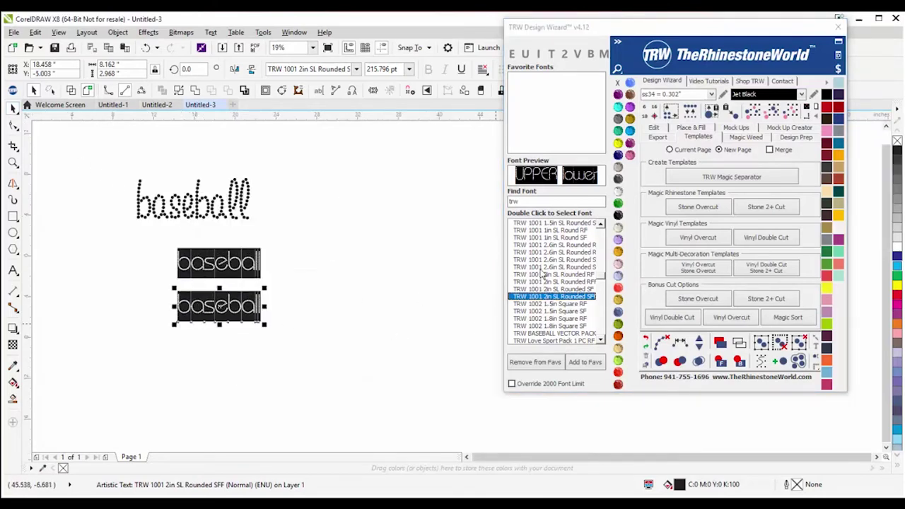
double_click(545, 267)
click(315, 327)
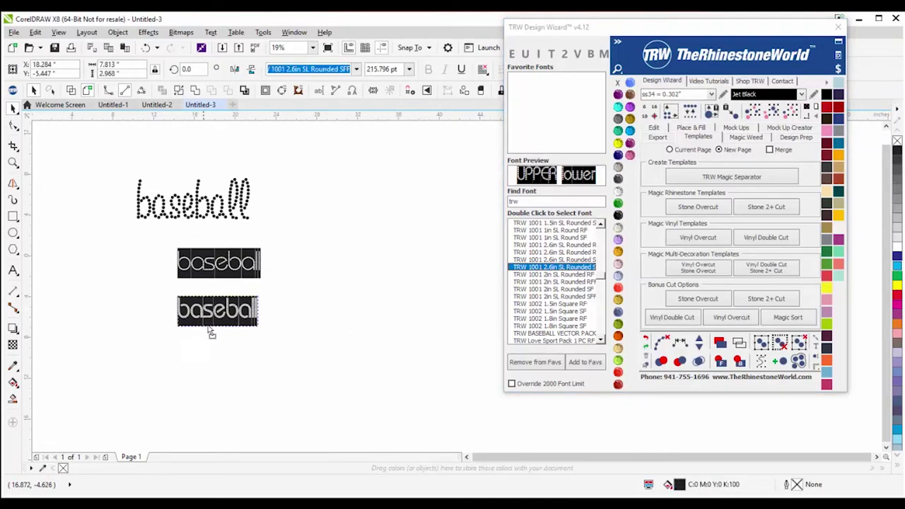
Step: Add two more baseball copies below, one in TRW 1001 1in SL Round SF and one in TRW 1001 1.5in SL Rounded SFF
drag(209, 329, 209, 371)
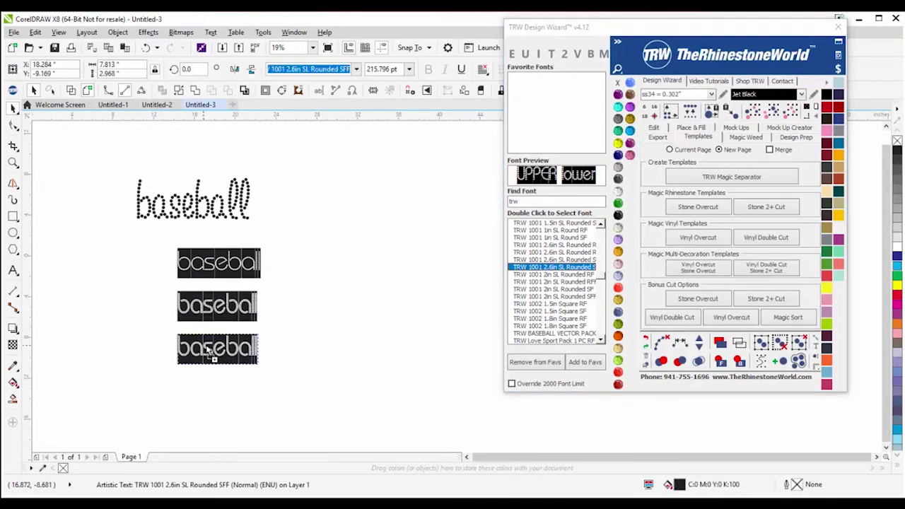
double_click(547, 237)
drag(189, 355, 197, 400)
double_click(555, 223)
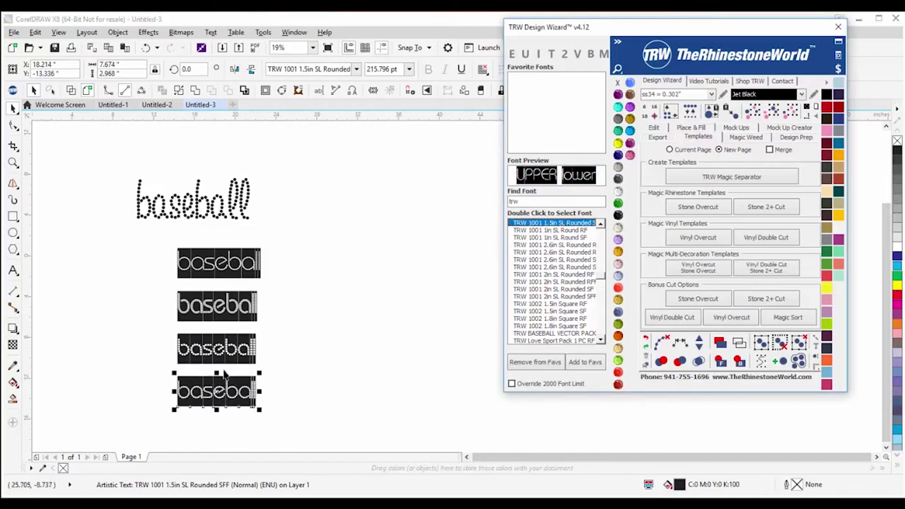
click(385, 379)
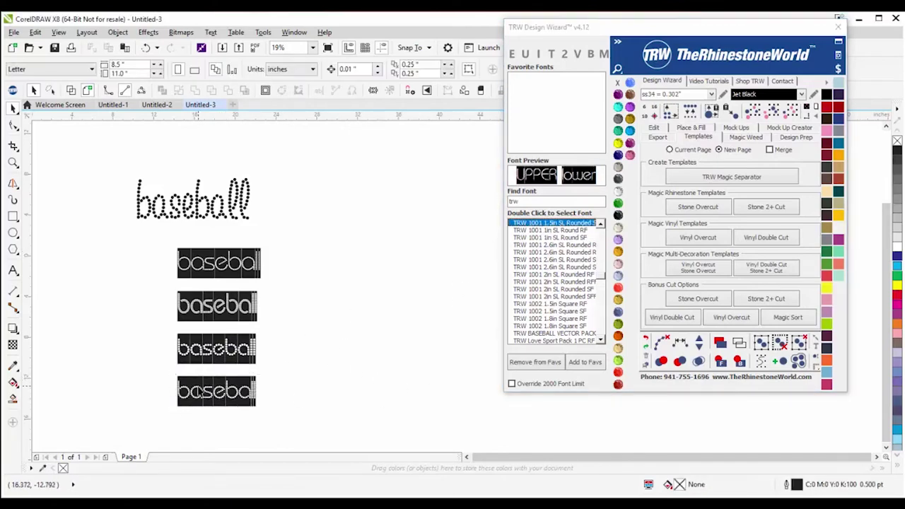
Step: Restack the baseball samples so the 2.6in one is lowest, with the 2in and then the 1.5in sample directly above it
scroll(198, 407, up, 2)
scroll(197, 394, up, 2)
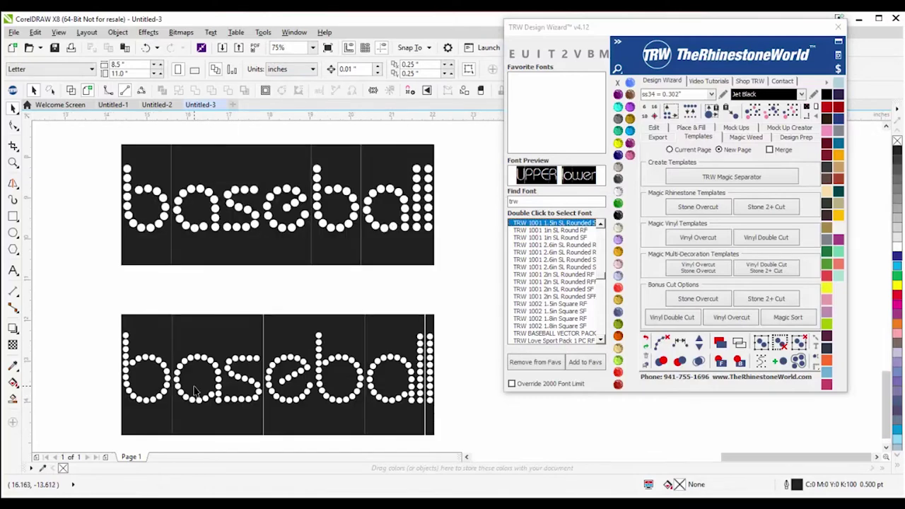
scroll(284, 358, down, 2)
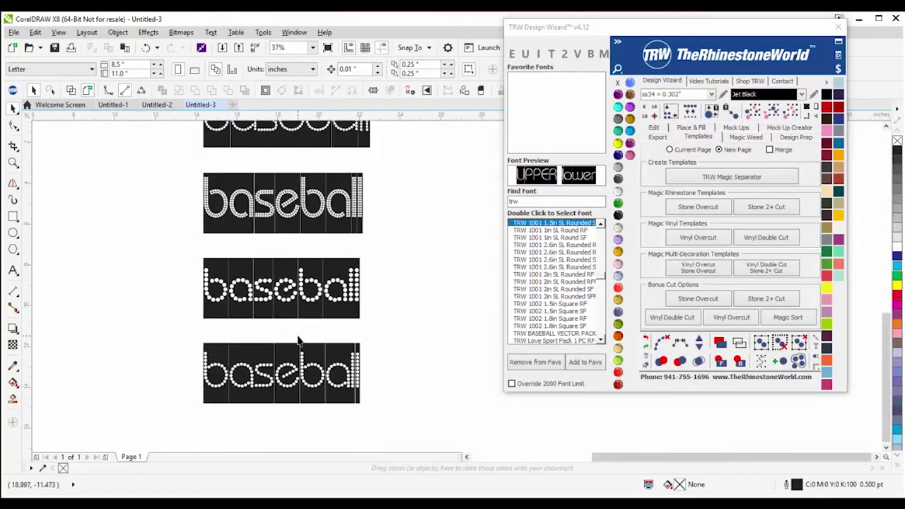
scroll(188, 196, up, 2)
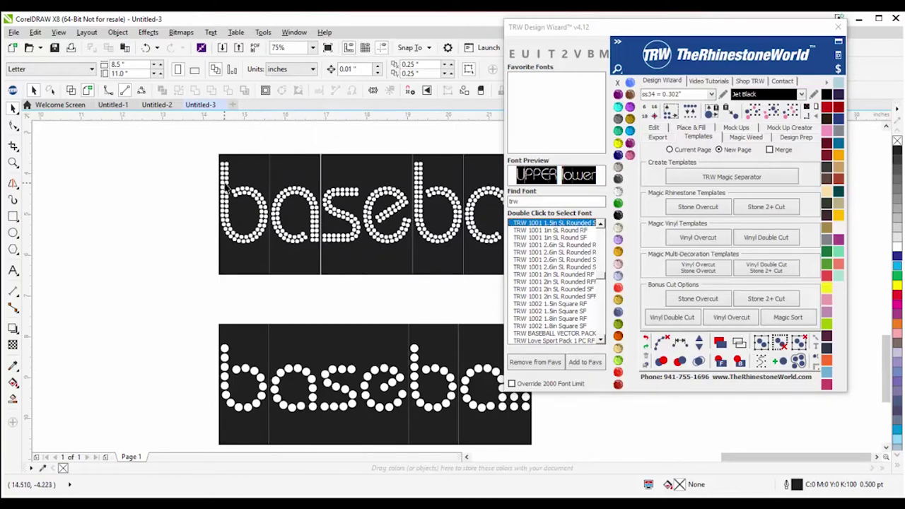
scroll(208, 205, down, 4)
drag(265, 212, 260, 366)
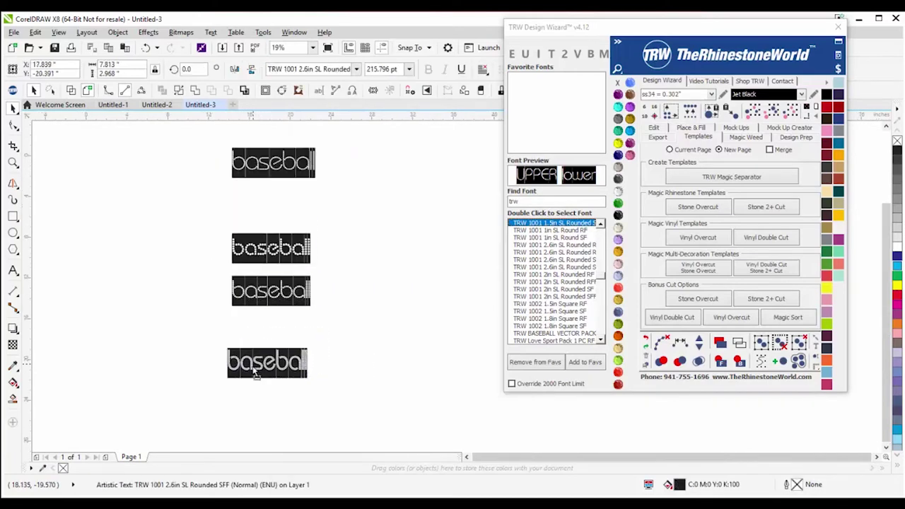
drag(261, 161, 259, 329)
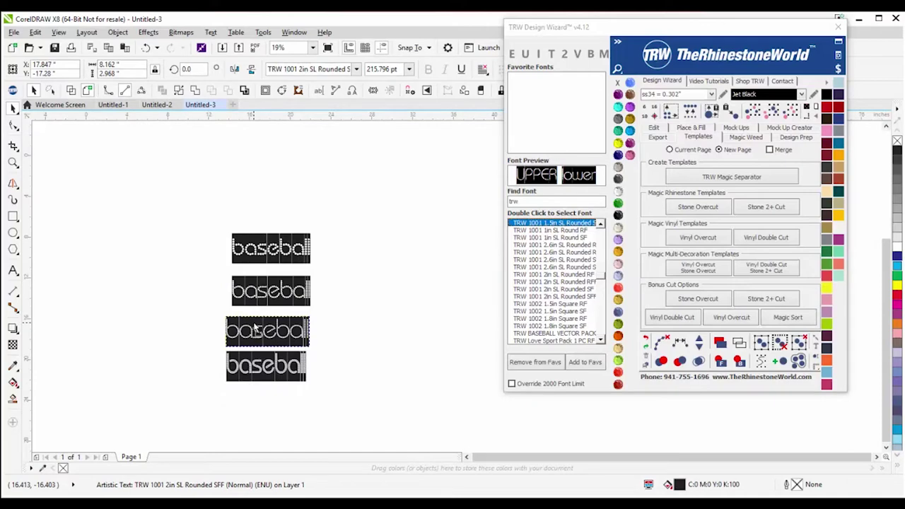
scroll(267, 290, up, 2)
drag(268, 301, 270, 156)
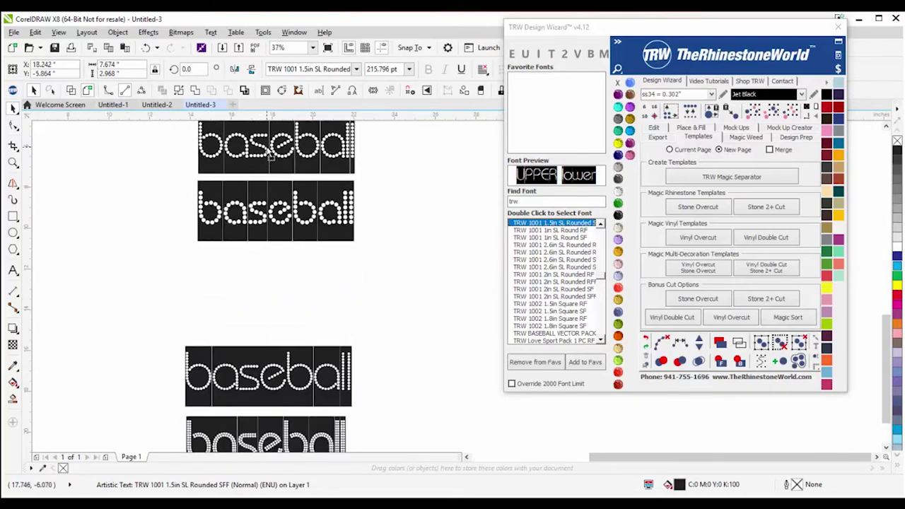
drag(270, 154, 268, 302)
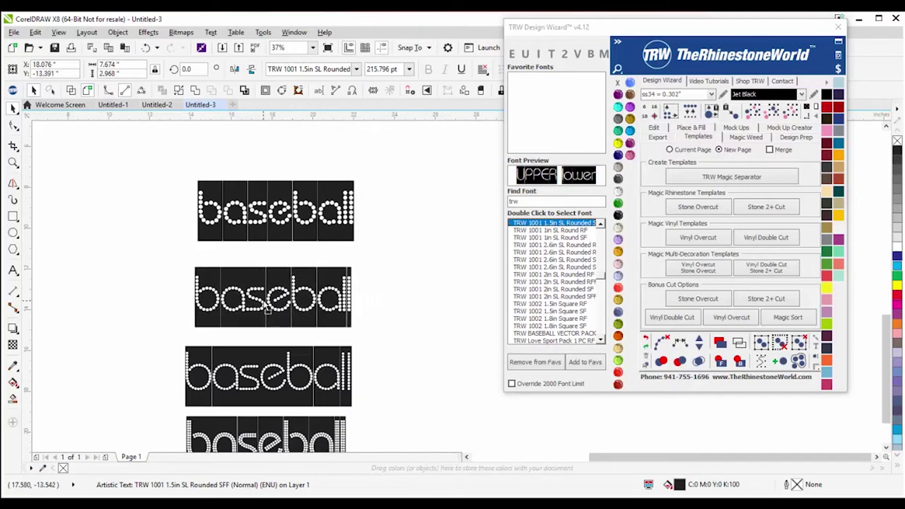
Step: Select all four baseball samples, set the stone size to ss10 = 0.130" and resize the designs, accepting the stone replacement
scroll(212, 188, down, 3)
drag(137, 152, 388, 319)
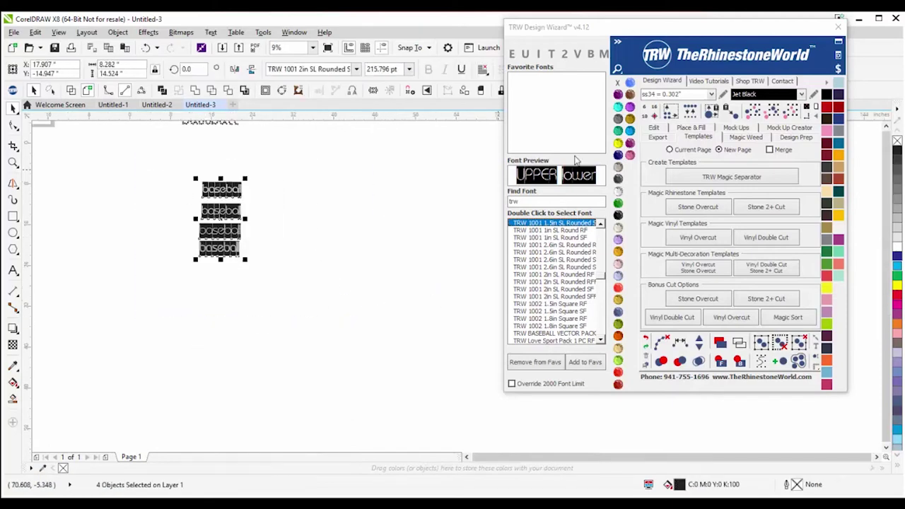
click(710, 94)
click(671, 117)
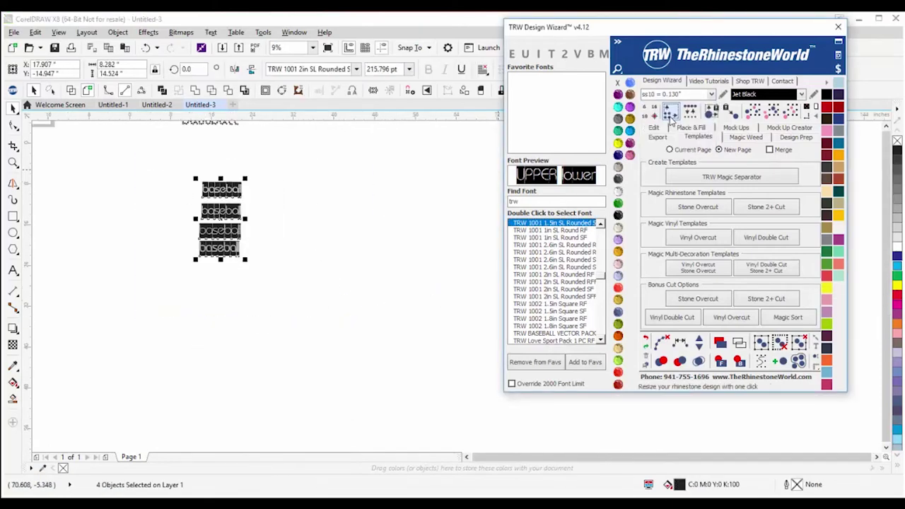
click(670, 112)
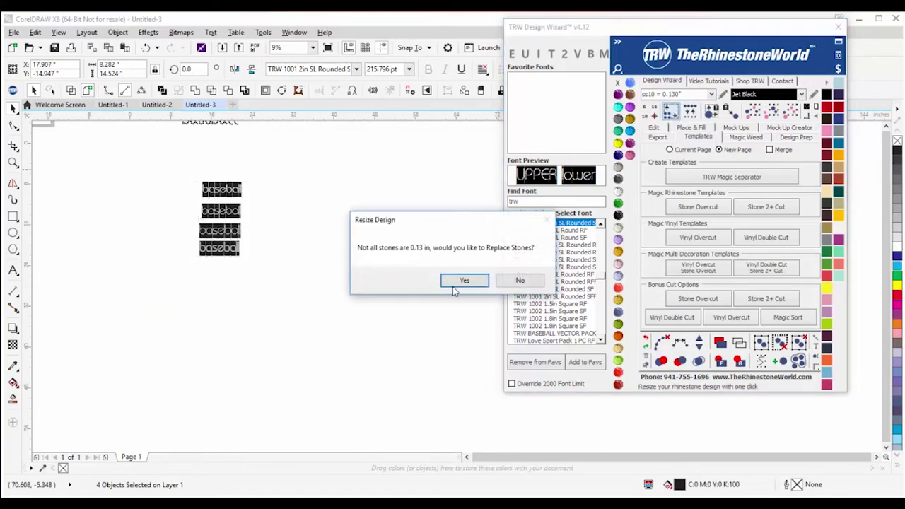
click(445, 284)
click(307, 280)
scroll(212, 205, up, 3)
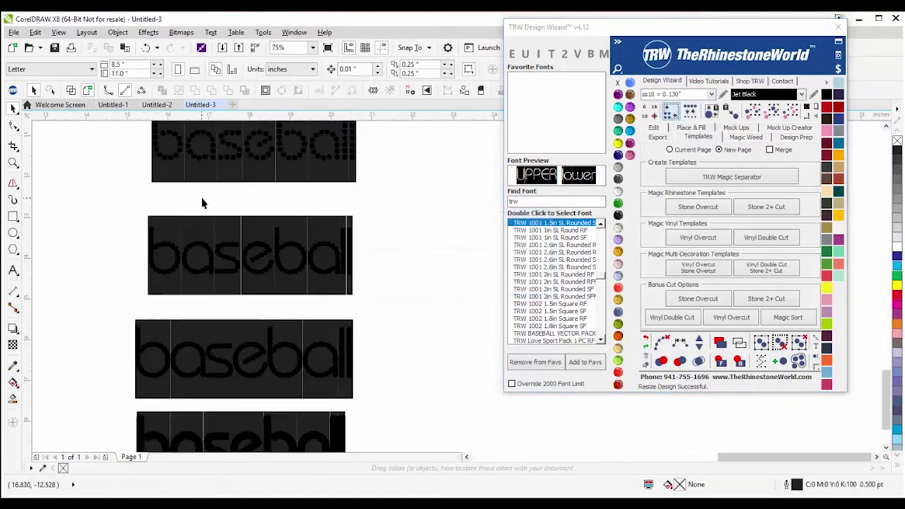
Step: Try moving the black background boxes off the resized lettering, and undo back to the original text samples
click(193, 188)
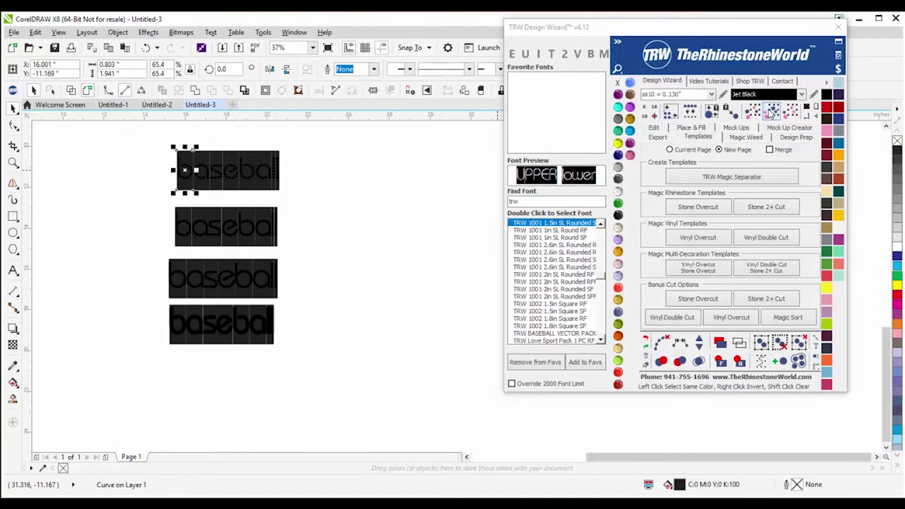
drag(206, 184, 375, 204)
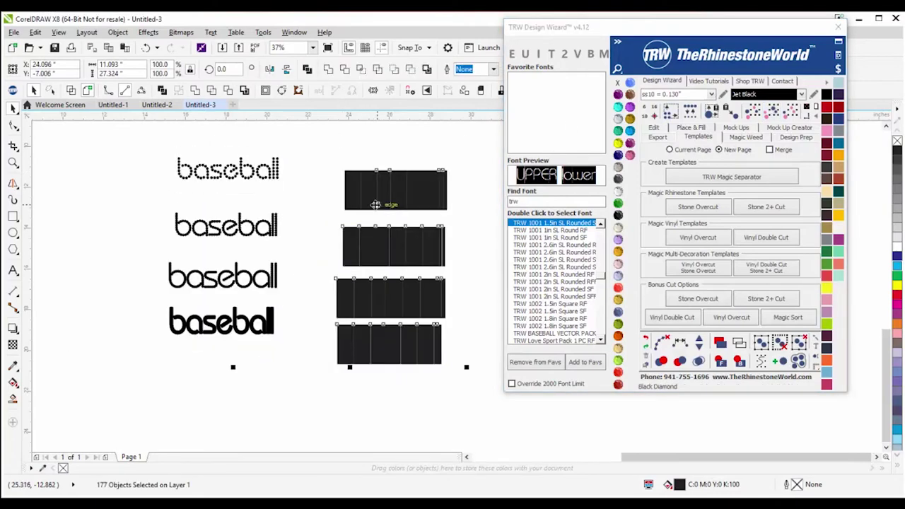
key(ctrl+z)
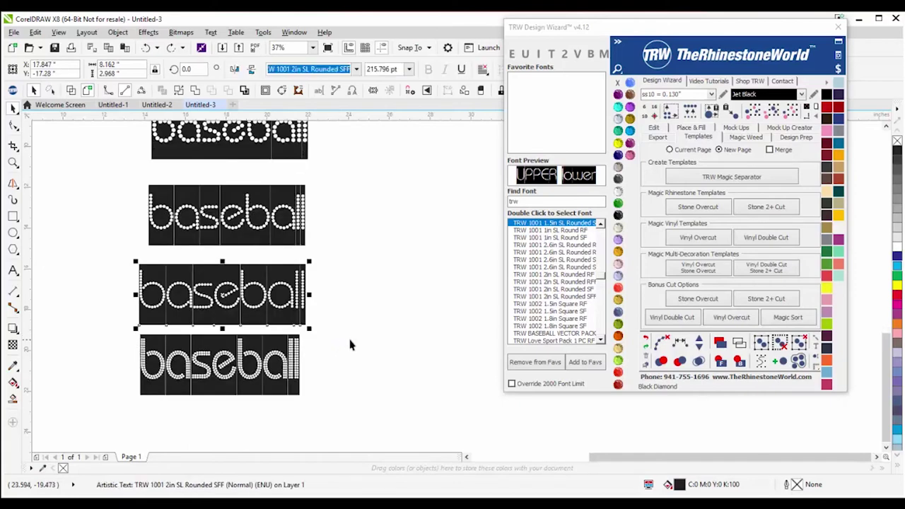
Step: Move the 2.6in baseball sample further below the others and resize it to ss10 stones, accepting the stone replacement
scroll(344, 363, down, 2)
drag(313, 368, 326, 406)
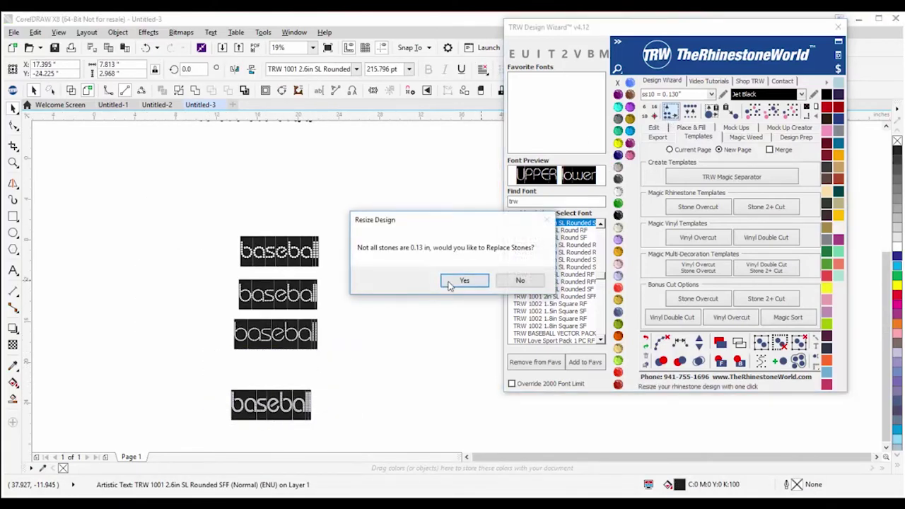
click(458, 282)
Step: Separate the resized 2.6in lettering's stones from their black background boxes, move the stones lower and delete the boxes
scroll(298, 410, up, 4)
click(294, 322)
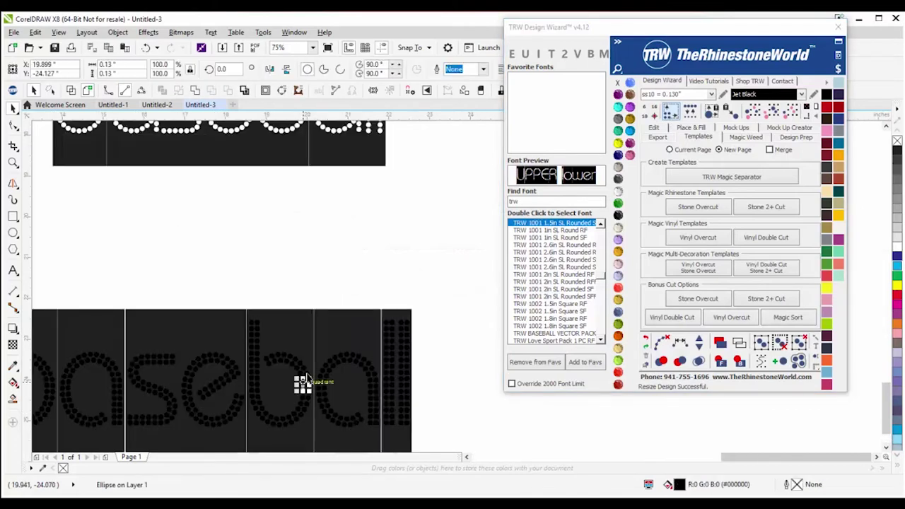
scroll(327, 311, down, 2)
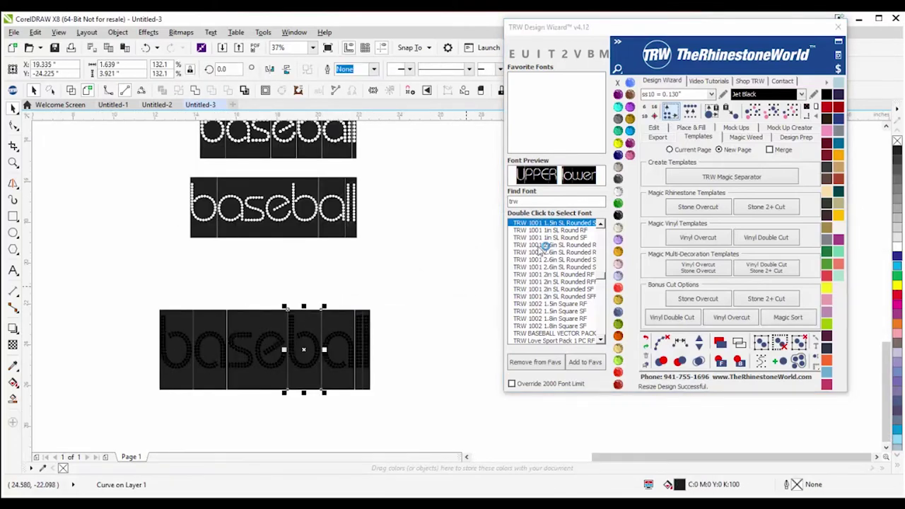
click(741, 122)
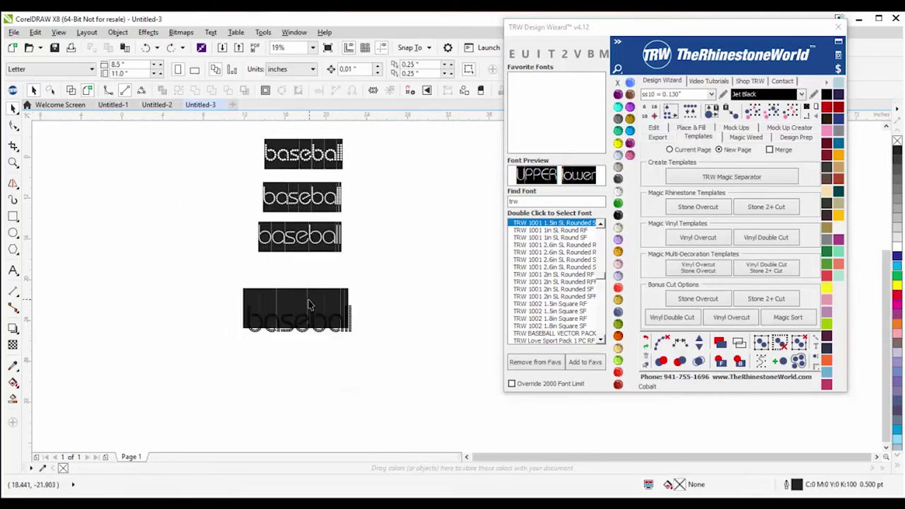
scroll(311, 340, up, 2)
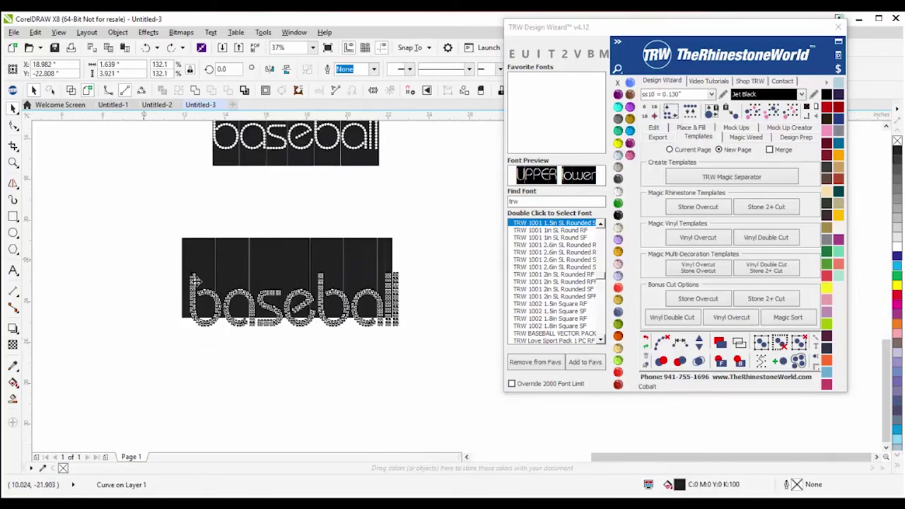
drag(200, 292, 202, 370)
drag(132, 209, 421, 335)
key(Delete)
scroll(321, 337, down, 2)
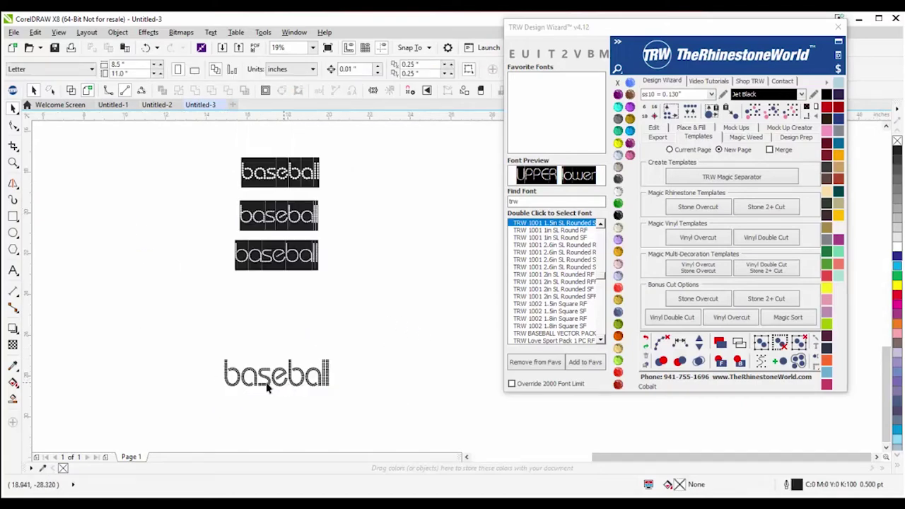
Step: Select the 2in baseball sample and resize it to ss10 stones, accepting the stone replacement
scroll(314, 396, up, 2)
scroll(328, 373, down, 2)
drag(353, 241, 187, 191)
scroll(268, 206, up, 2)
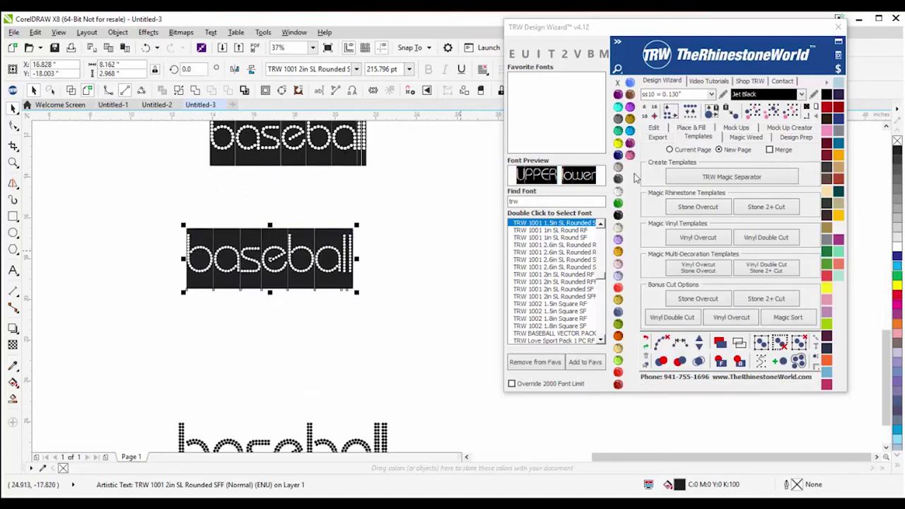
click(670, 109)
click(464, 279)
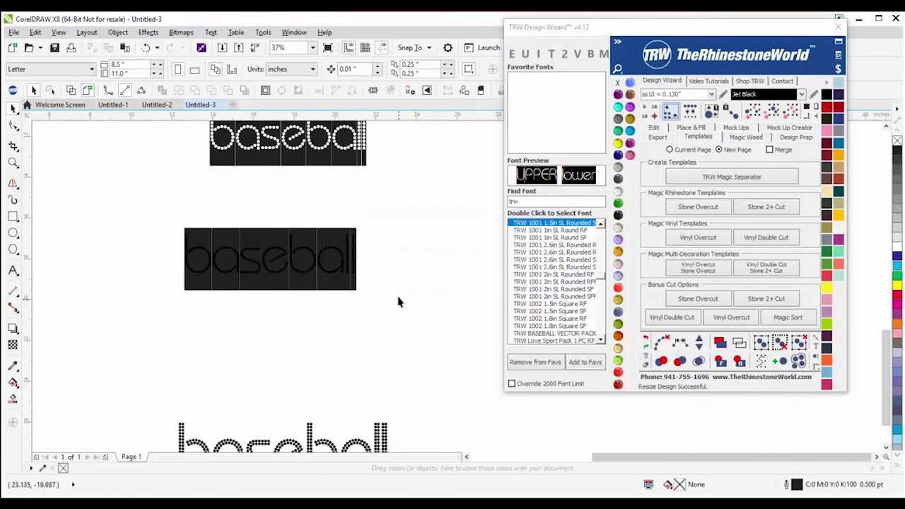
Step: Select only the stones of the resized 2in lettering and move them off the black boxes to just above the double-row baseball
drag(393, 281, 134, 240)
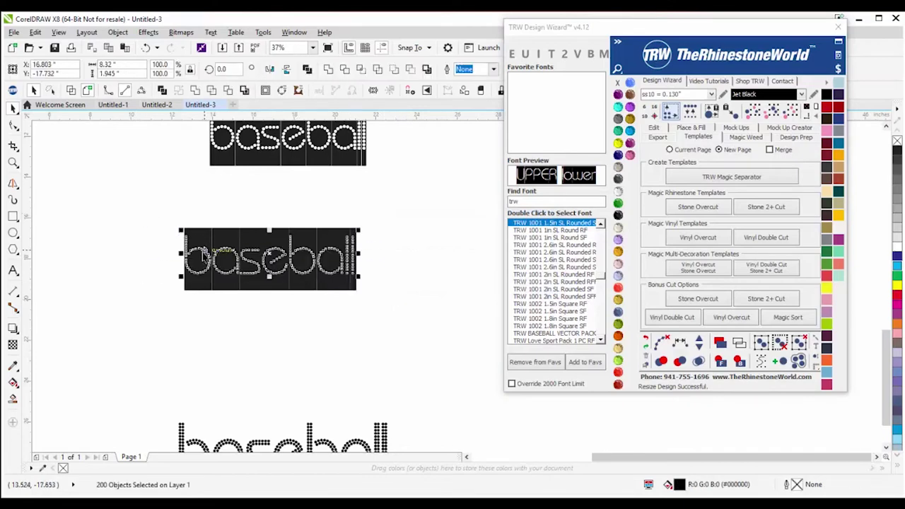
drag(201, 249, 195, 383)
scroll(293, 279, down, 3)
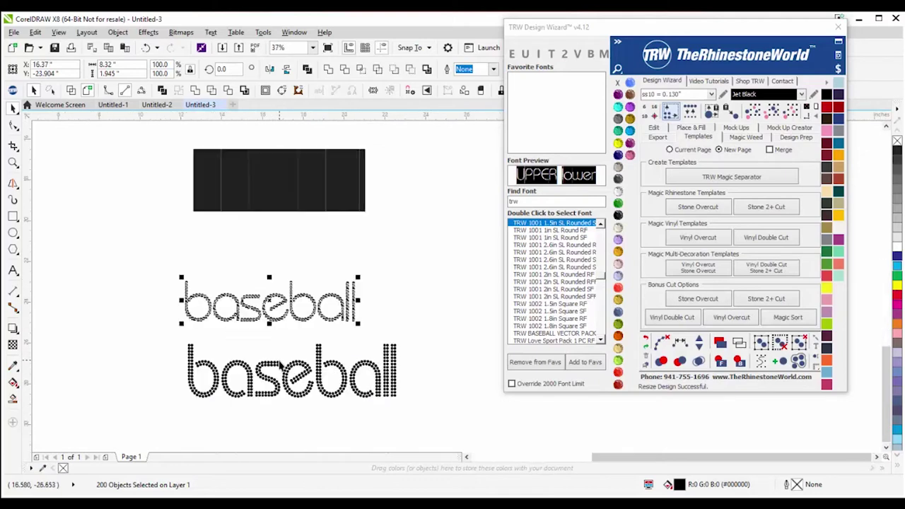
Step: Resize the double-row baseball lettering to ss06 = 0.097" stones and compare it with the single-row version
click(327, 337)
click(276, 367)
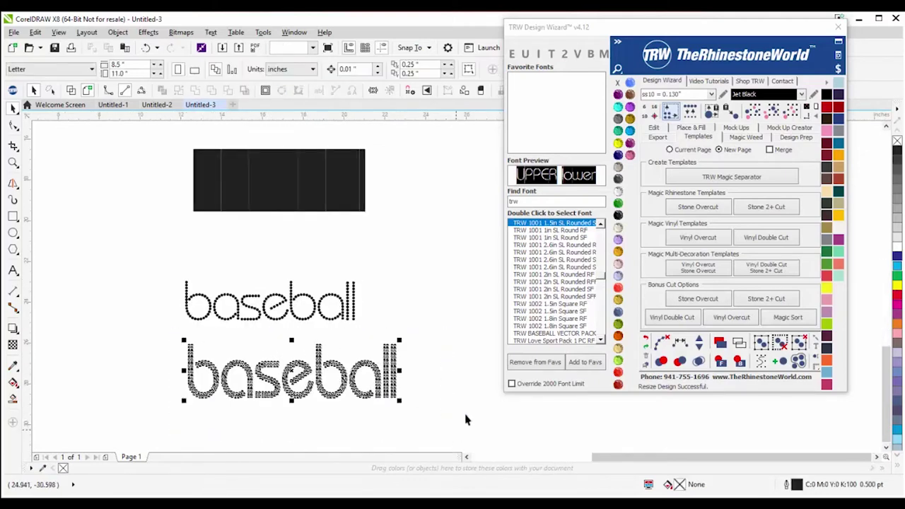
click(713, 97)
click(712, 94)
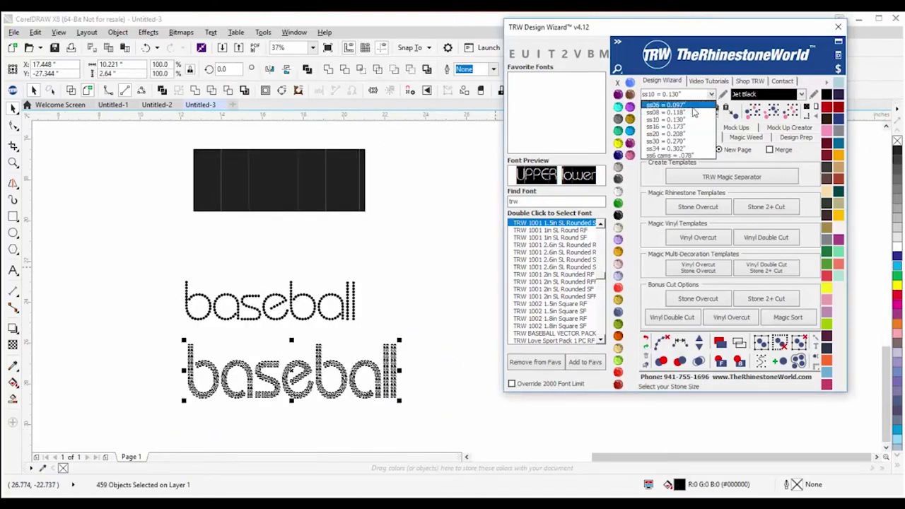
click(672, 103)
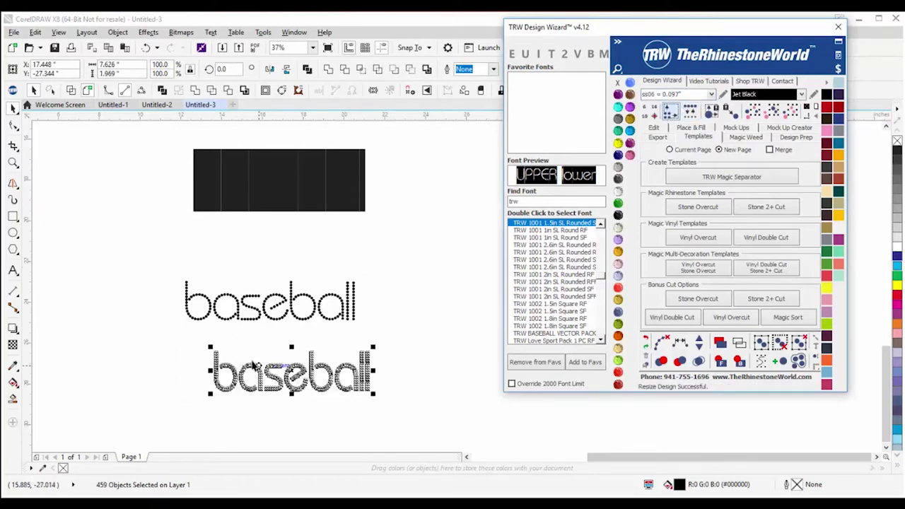
click(190, 330)
scroll(190, 330, up, 2)
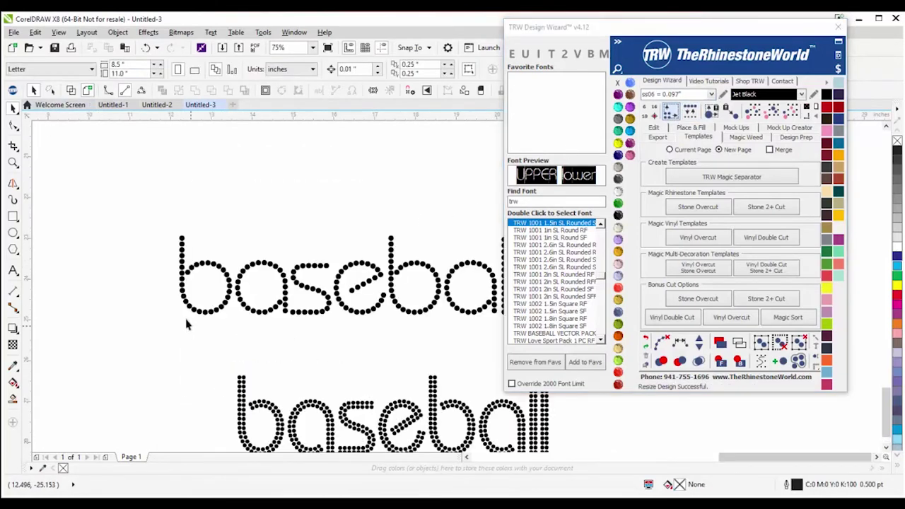
scroll(182, 274, down, 2)
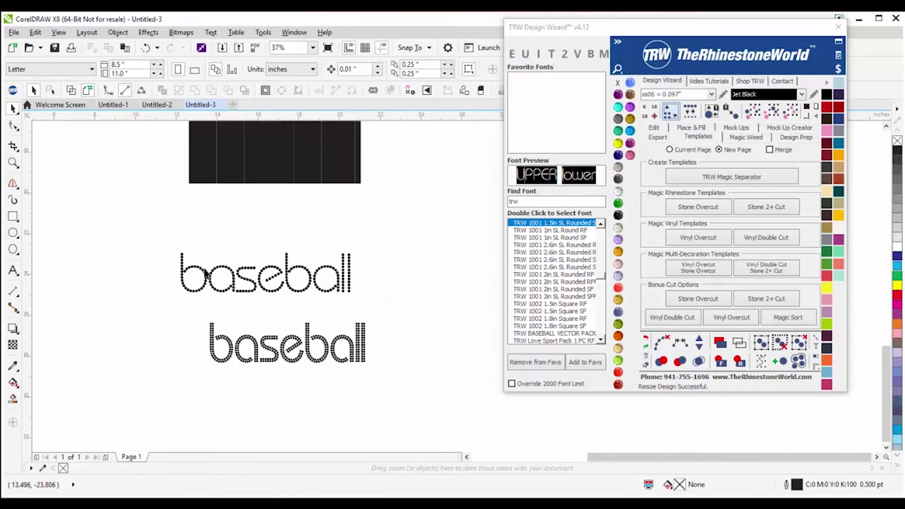
scroll(278, 329, up, 2)
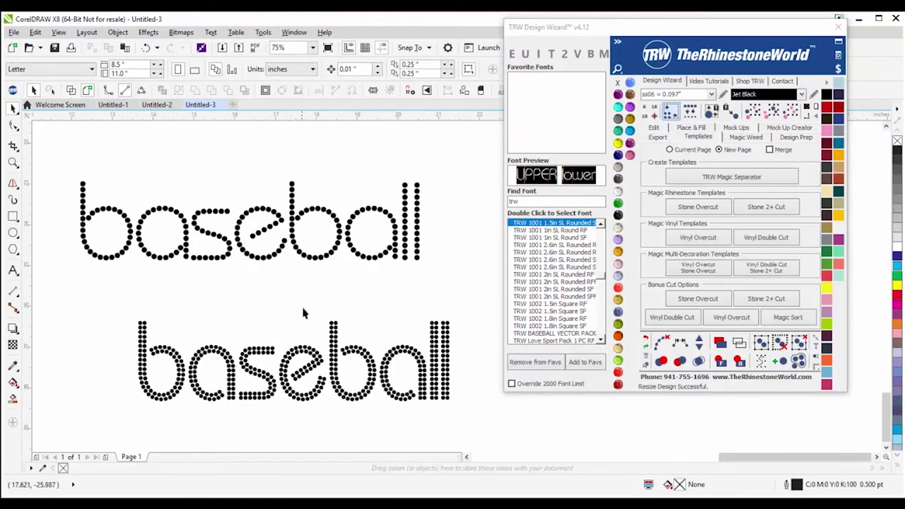
Step: Review the resized single-row and double-row baseball lettering, selecting all the double-row stones to check their number
scroll(355, 326, down, 4)
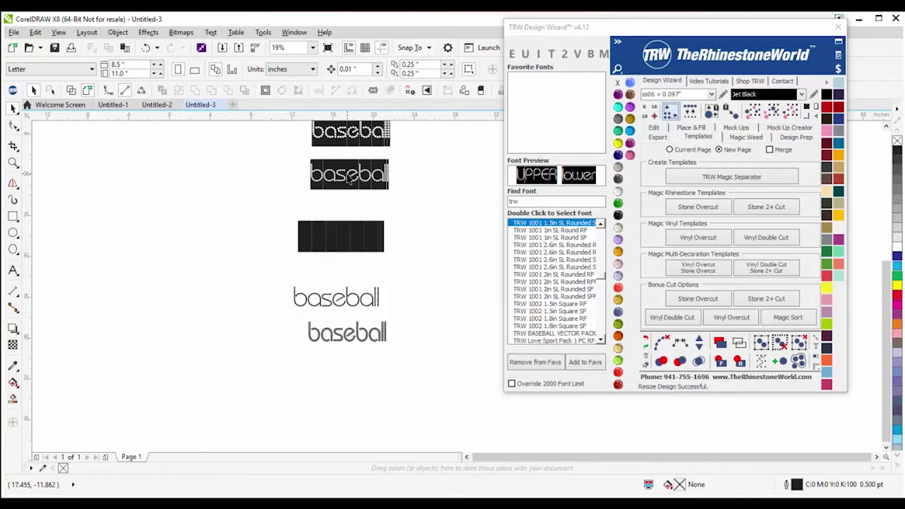
scroll(338, 364, up, 2)
drag(438, 328, 235, 271)
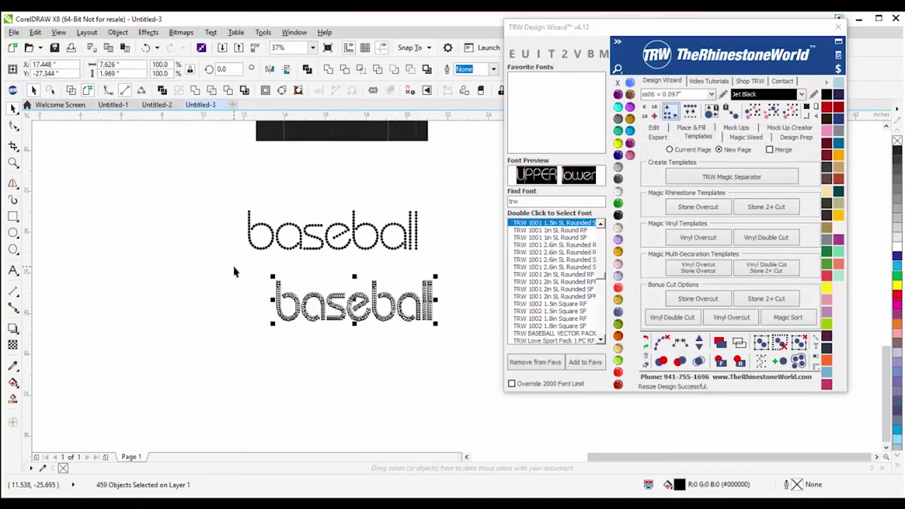
click(297, 341)
drag(245, 333, 472, 274)
click(327, 345)
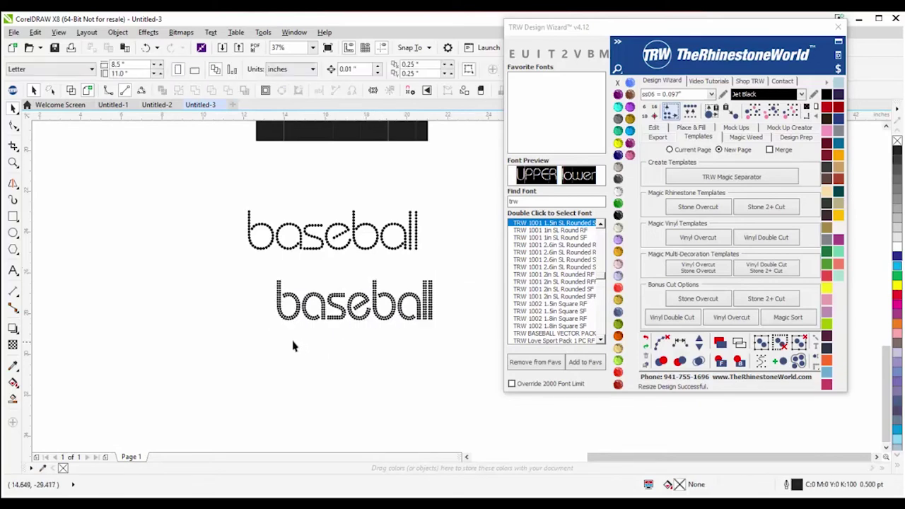
Step: Delete all the lettering samples from the document, leaving the workspace empty
scroll(266, 335, down, 2)
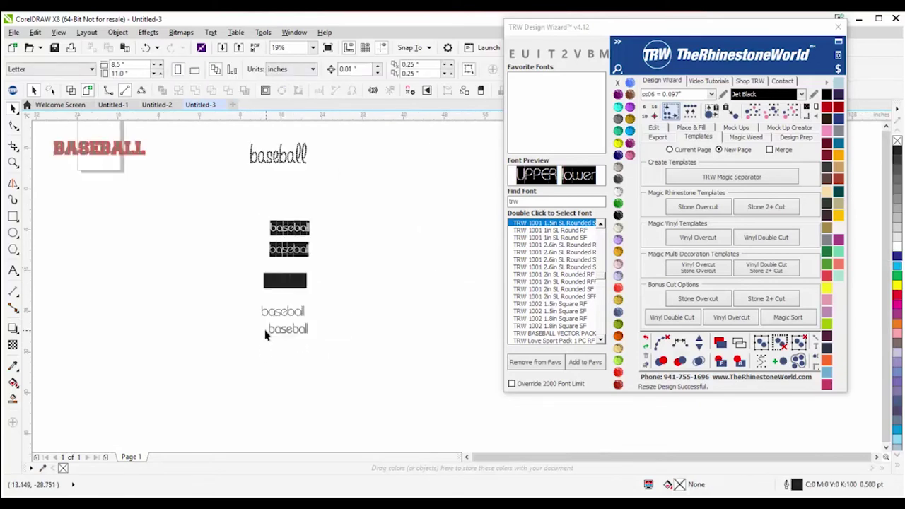
scroll(346, 240, down, 3)
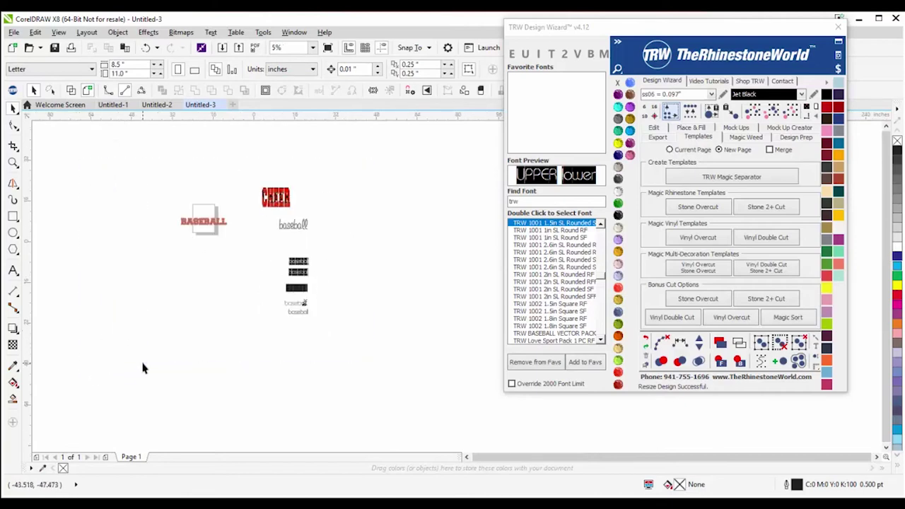
key(ctrl+a)
key(Delete)
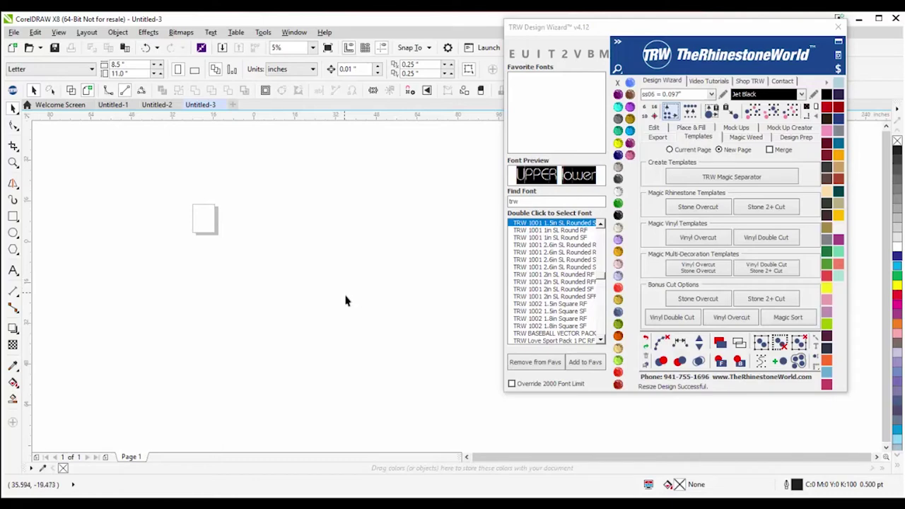
Step: Add the artistic text TRW in Arial beside the page and enlarge it to about 18.7 by 6 inches
click(13, 271)
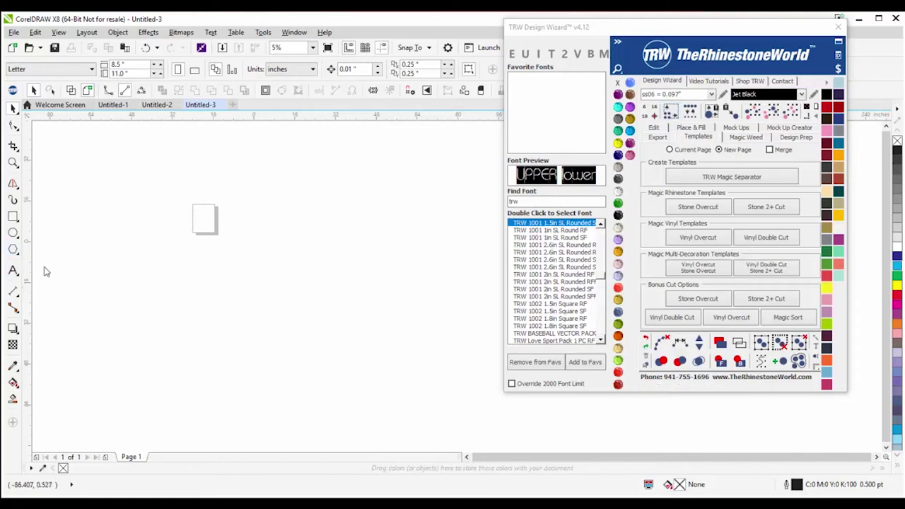
click(230, 233)
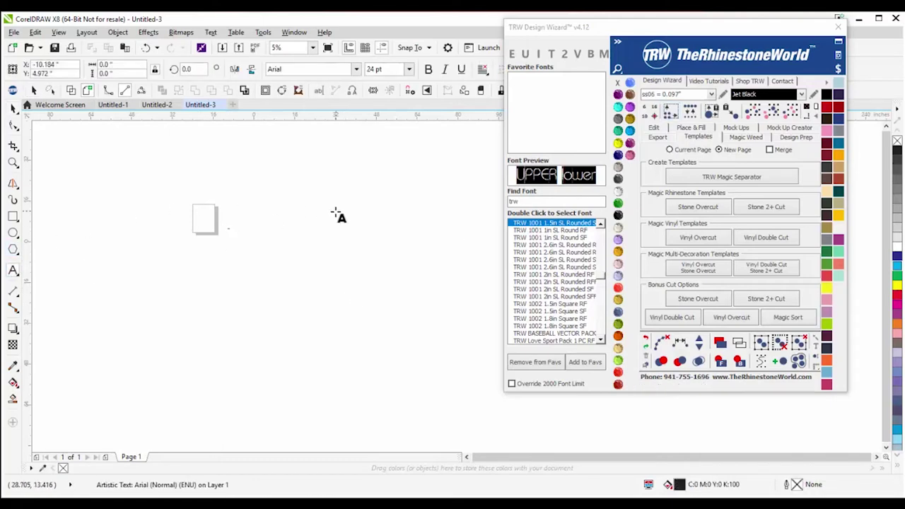
scroll(229, 234, up, 3)
drag(242, 244, 419, 343)
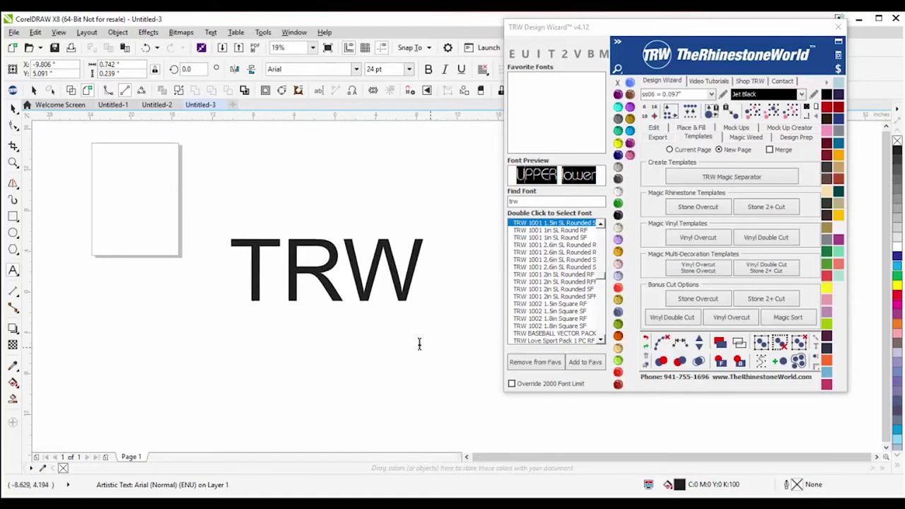
Step: Search the fonts for "trw mono" and apply TRW Monogram Football to the TRW text
click(571, 201)
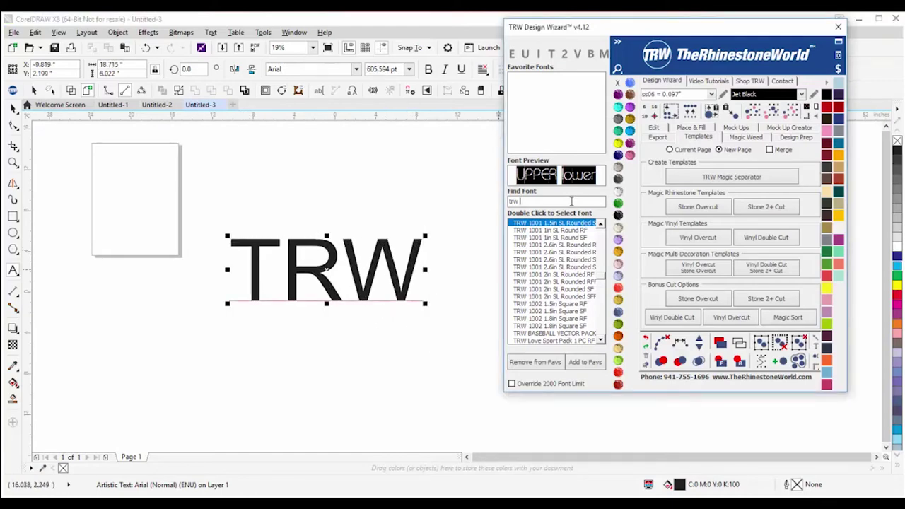
text(trw mono)
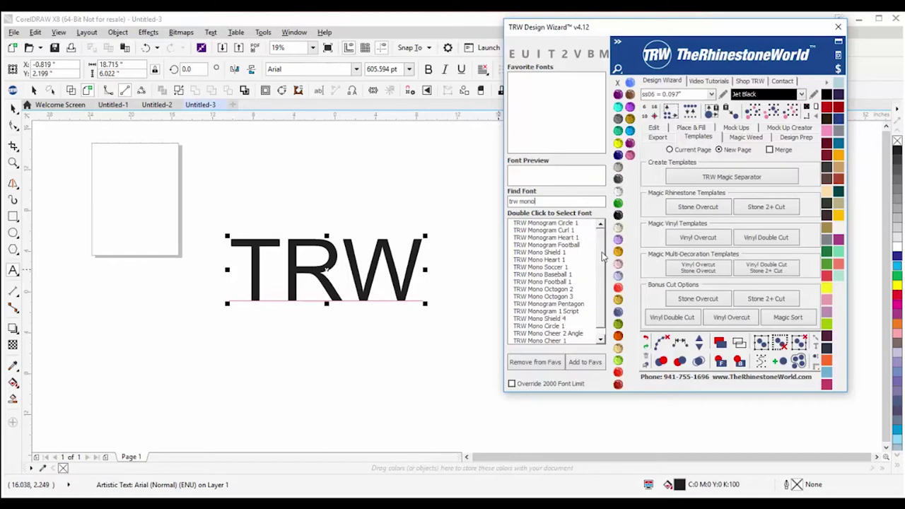
scroll(601, 290, down, 1)
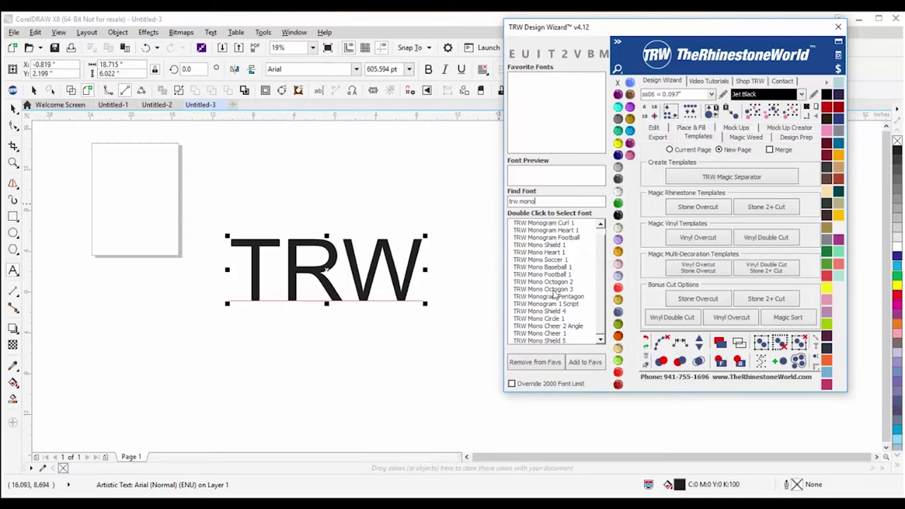
scroll(566, 304, up, 1)
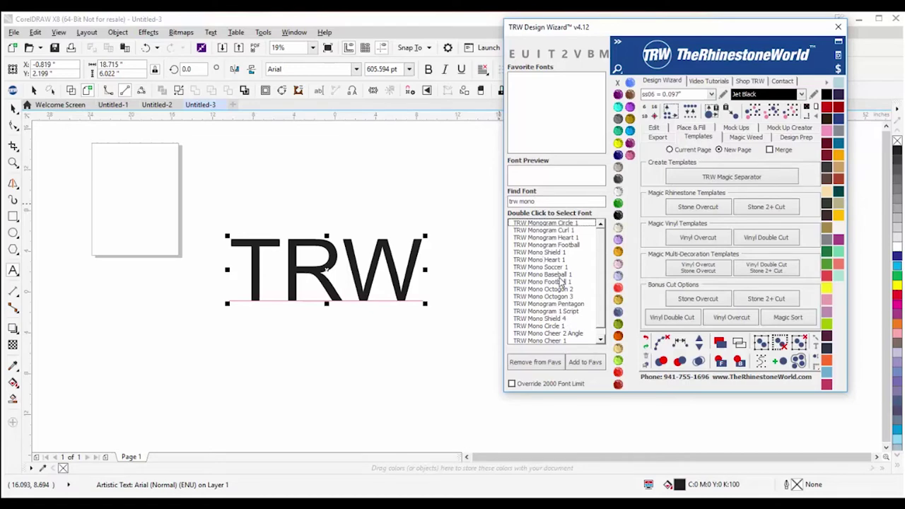
double_click(557, 245)
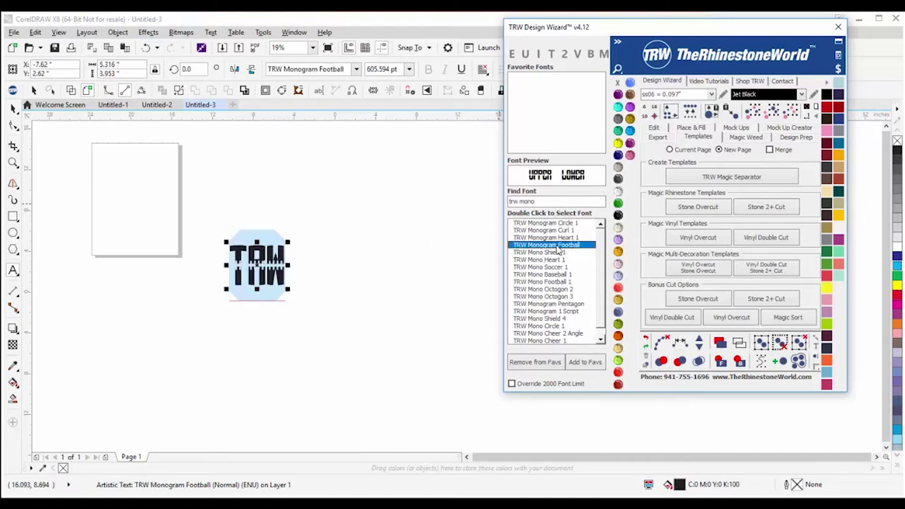
Step: Place a copy of the TRW text below the original and set its font to TRW Monogram Heart 1
click(257, 263)
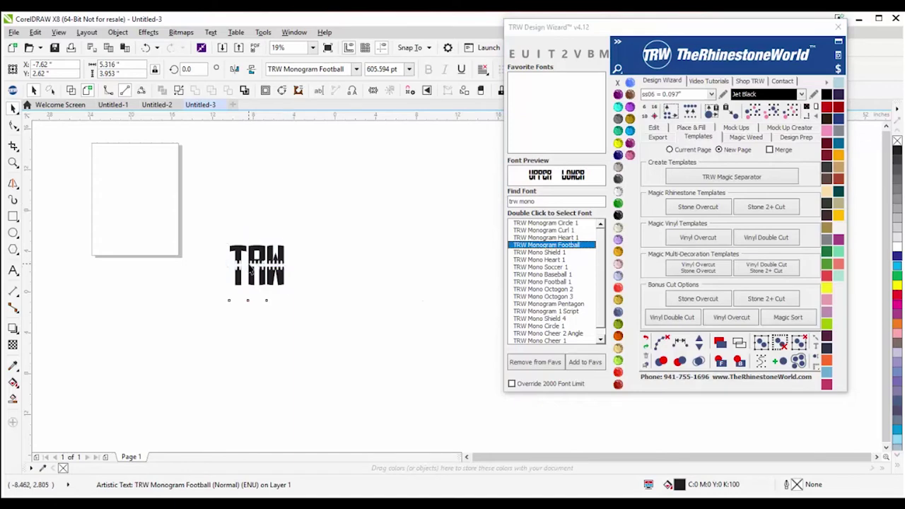
drag(257, 263, 253, 314)
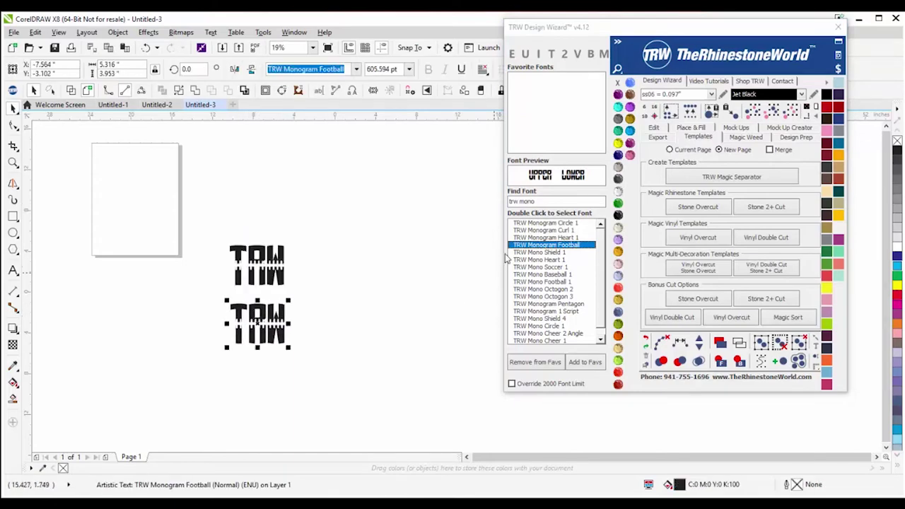
double_click(544, 238)
click(272, 311)
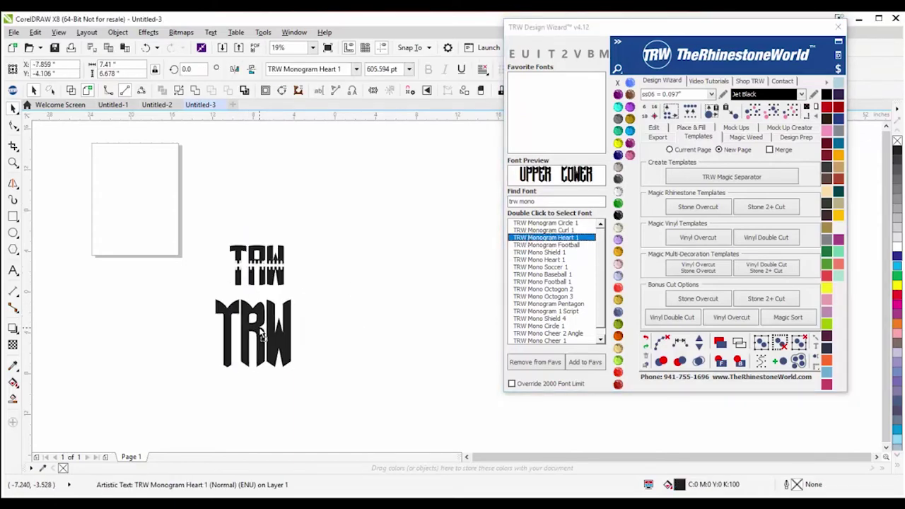
Step: Place a copy of the heart TRW text above the football one and set its font to TRW Mono Baseball 1
click(349, 359)
drag(269, 316, 259, 193)
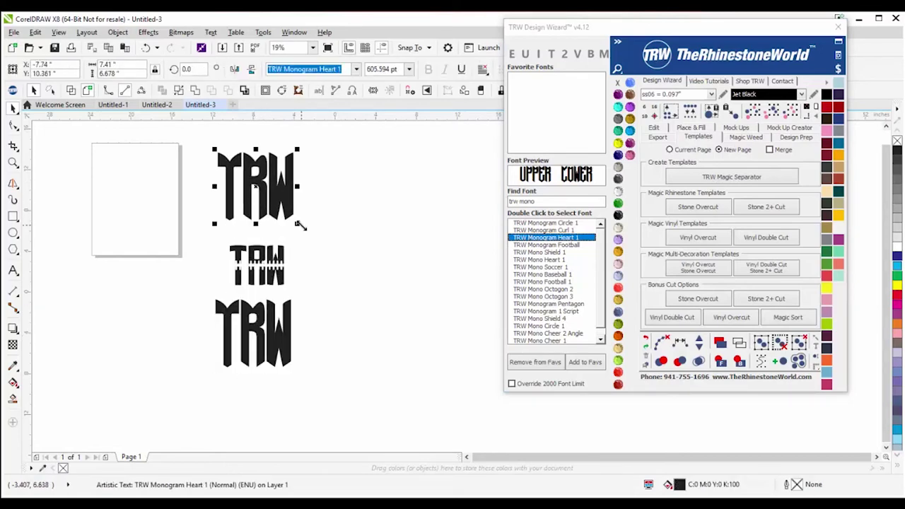
scroll(254, 277, up, 2)
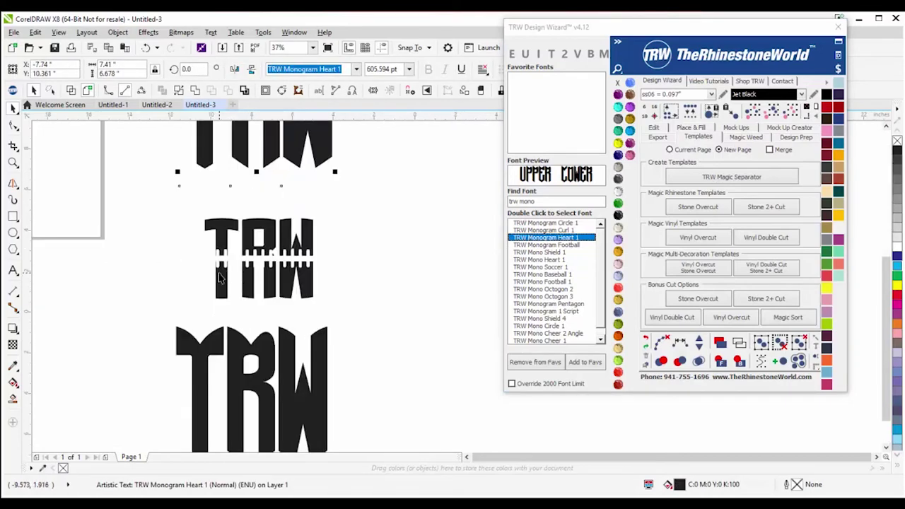
scroll(275, 274, down, 3)
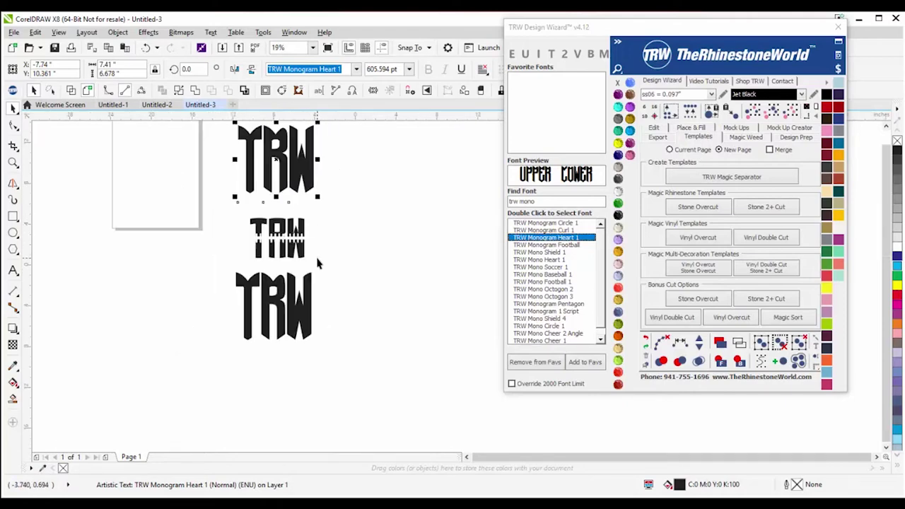
double_click(551, 274)
click(370, 272)
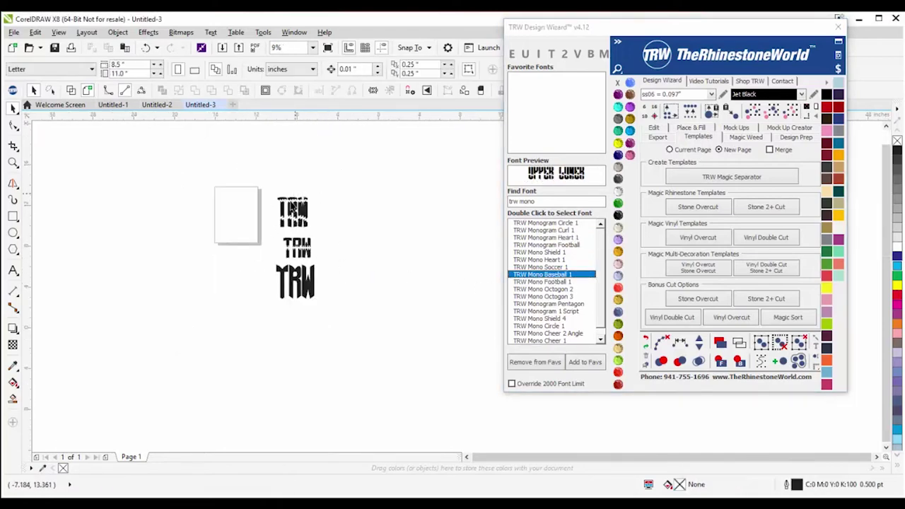
Step: Convert the TRW Mono Baseball 1 text into a round baseball monogram
scroll(306, 242, up, 3)
drag(306, 242, 328, 239)
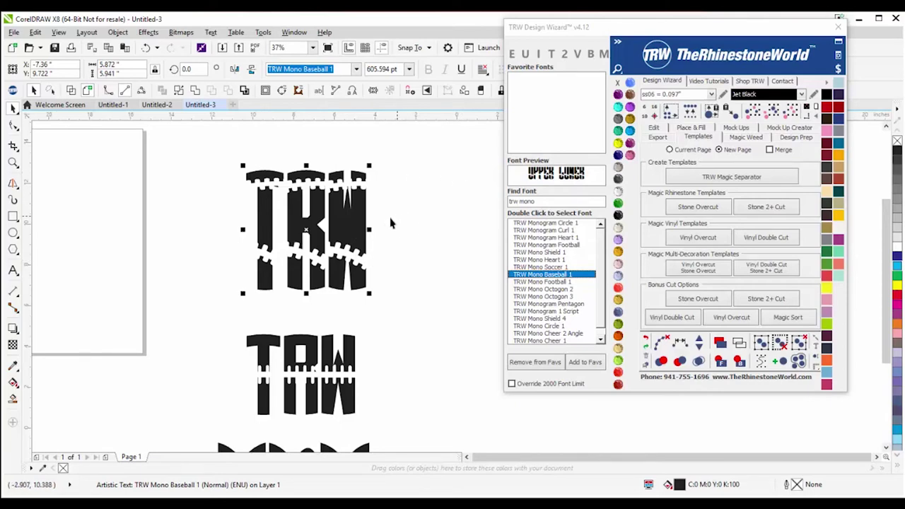
click(603, 56)
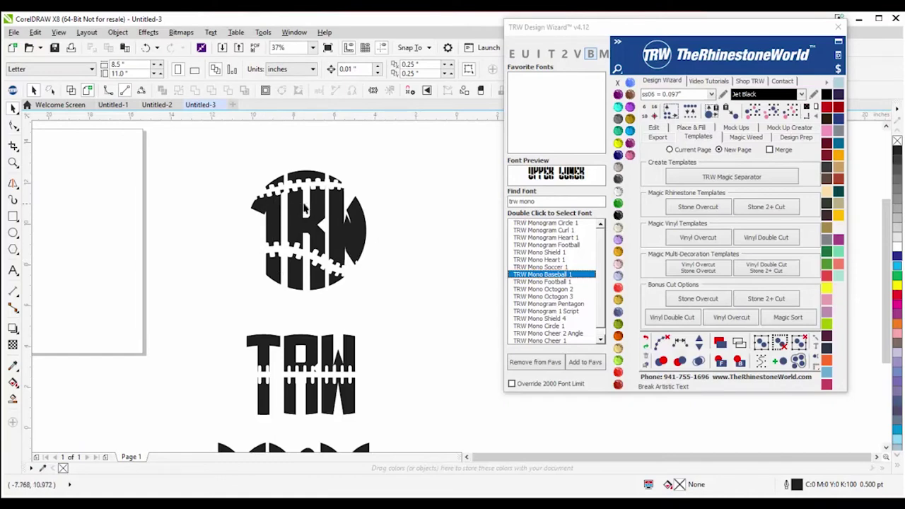
Step: Move the football TRW text up closer to the baseball monogram and convert it into a monogram
drag(323, 359, 324, 334)
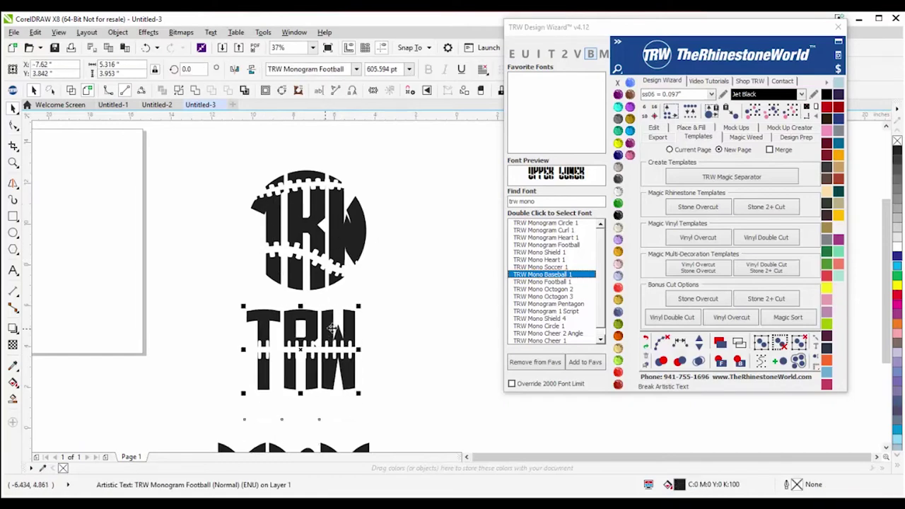
click(590, 53)
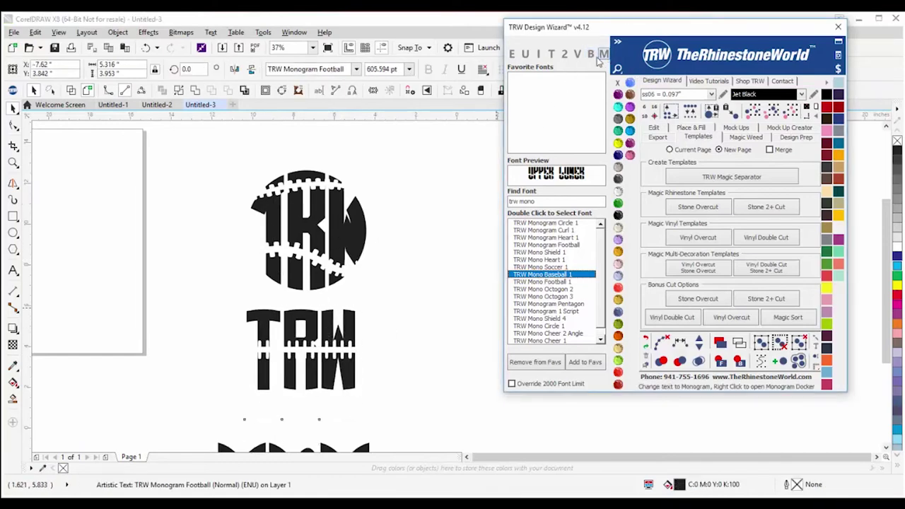
click(387, 375)
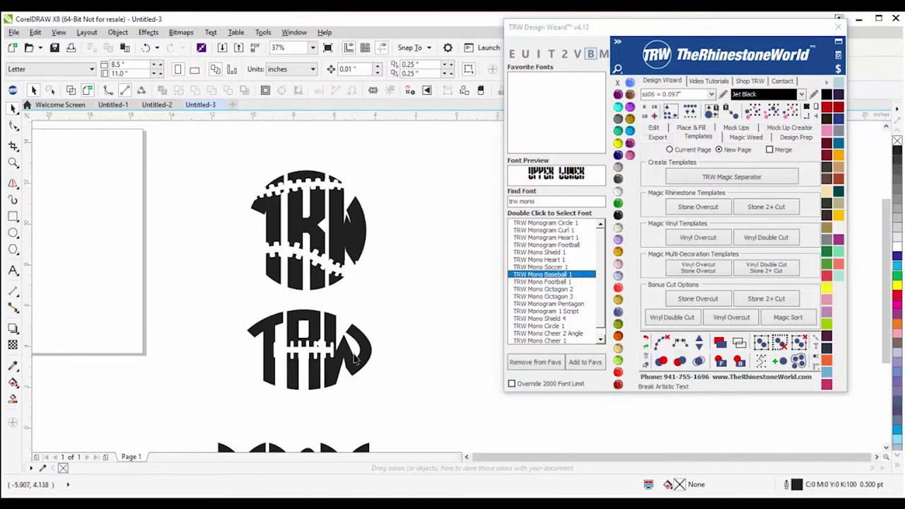
Step: Convert the TRW Monogram Heart 1 text into a heart-shaped monogram and place it to the right of the baseball monogram
scroll(329, 357, up, 2)
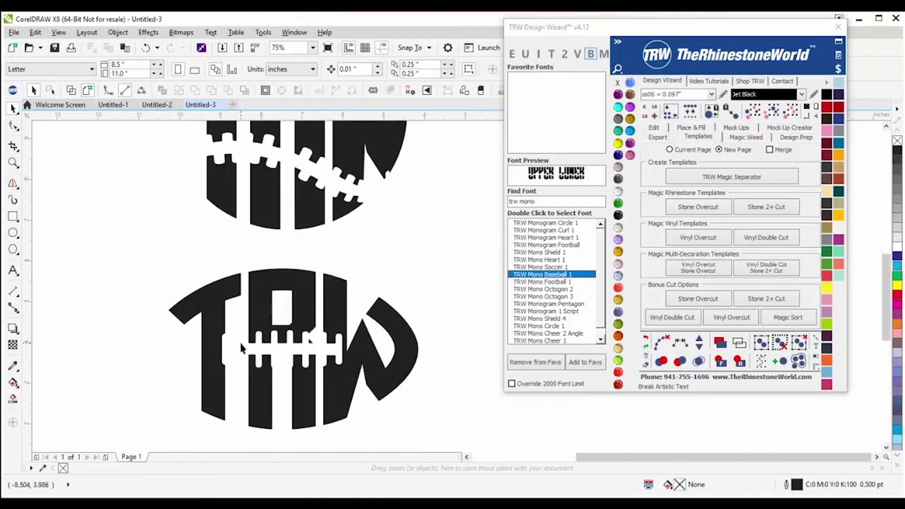
scroll(240, 347, down, 4)
click(260, 378)
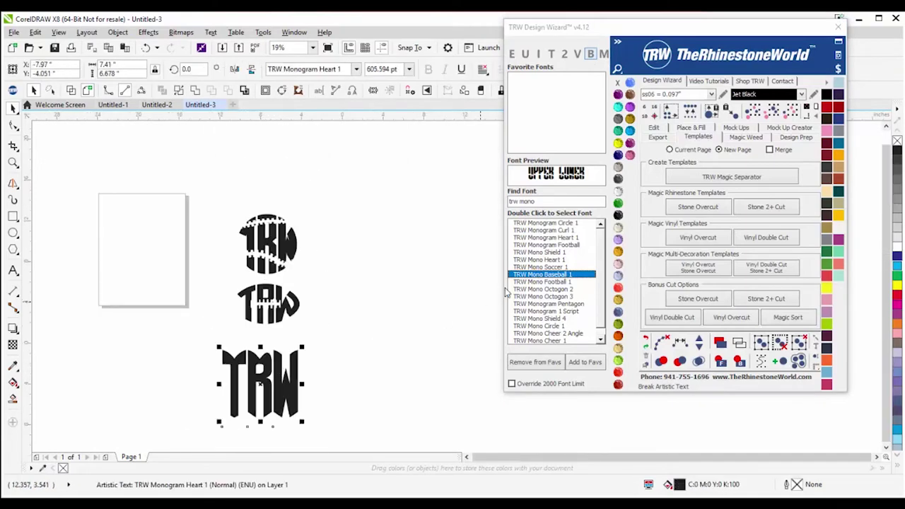
click(581, 56)
drag(274, 394, 405, 270)
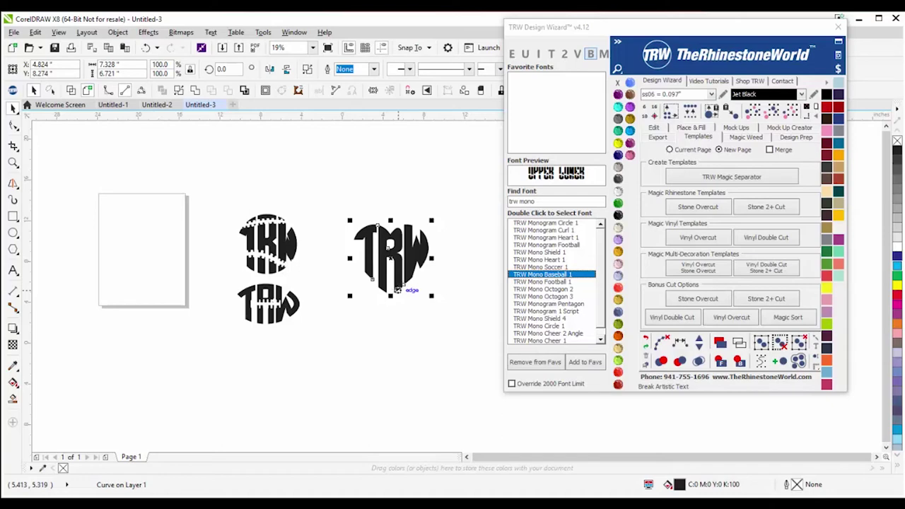
click(382, 354)
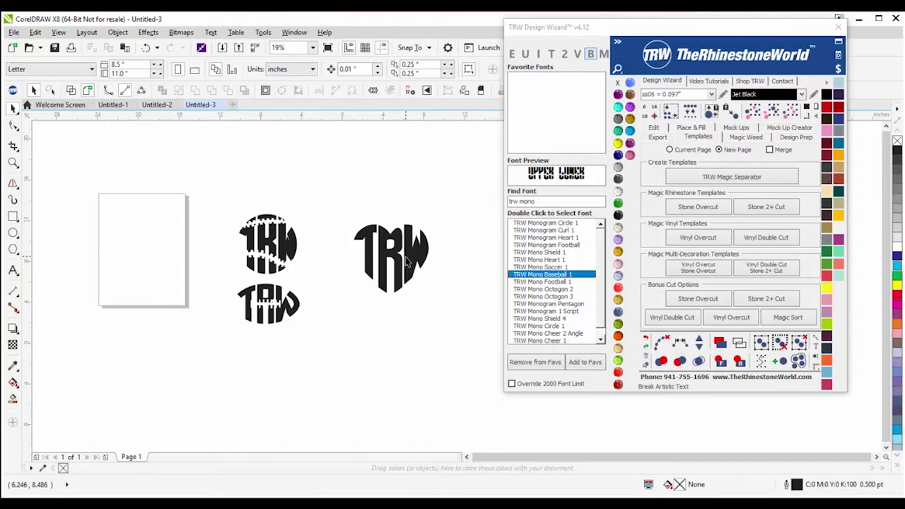
scroll(416, 252, up, 1)
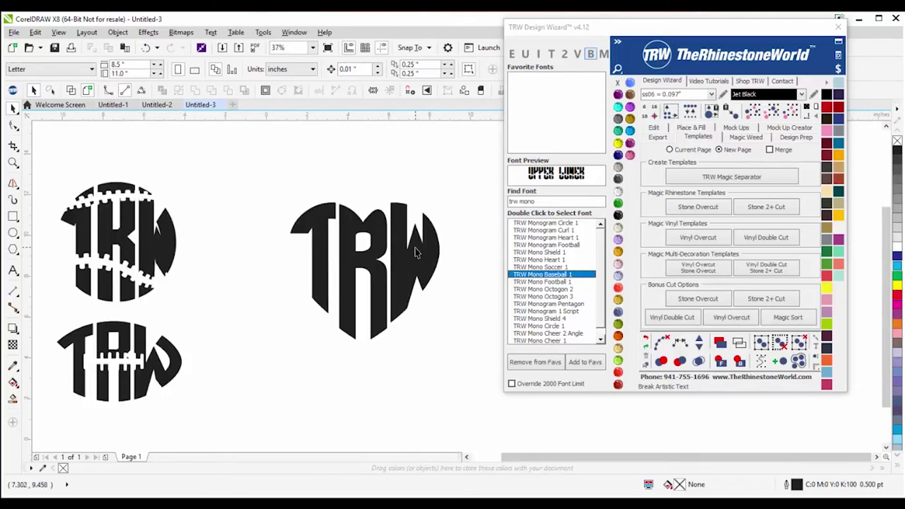
drag(414, 255, 364, 261)
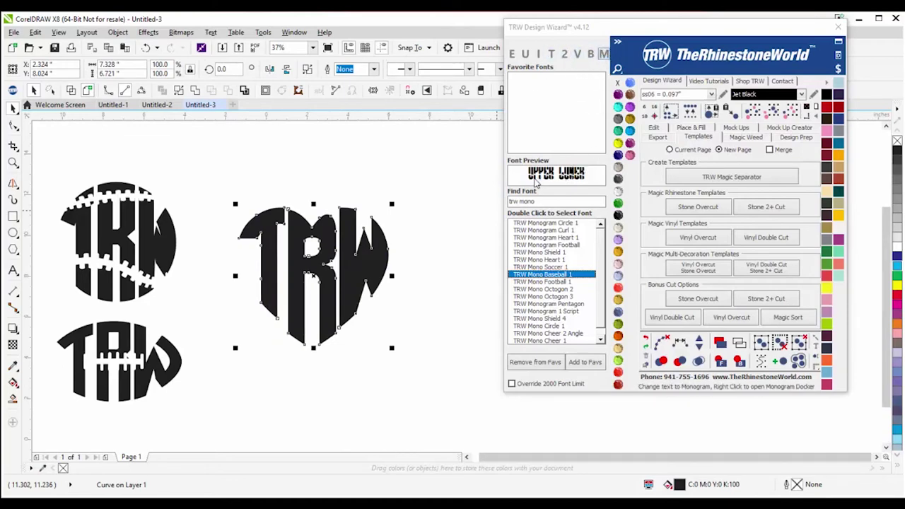
Step: Preview the monogram fonts TRW Monogram Heart 1, Mono Shield 1, Mono Octogon 2, Mono Shield 4 and Mono Football 1
click(547, 238)
click(548, 252)
click(550, 288)
click(560, 318)
click(558, 281)
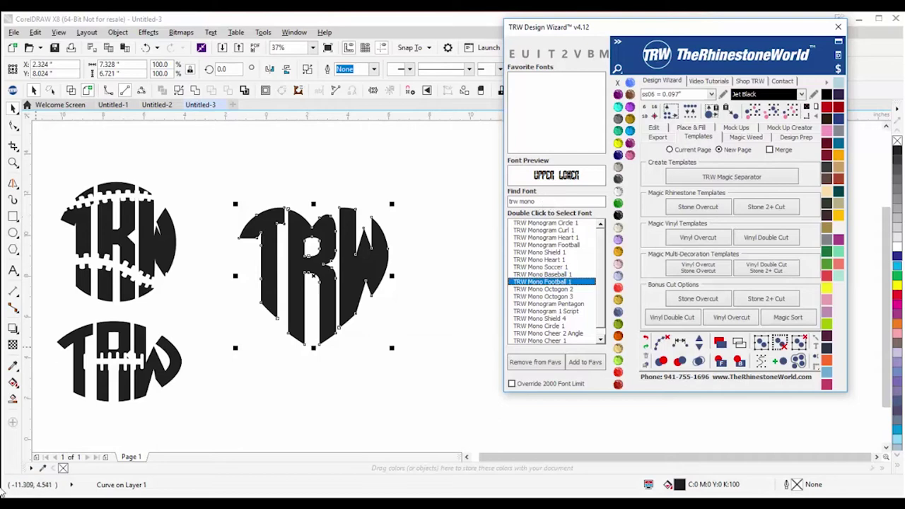
Step: Add the artistic text SOCCER in the empty area above the monograms
click(190, 264)
scroll(204, 282, down, 5)
drag(719, 40, 645, 142)
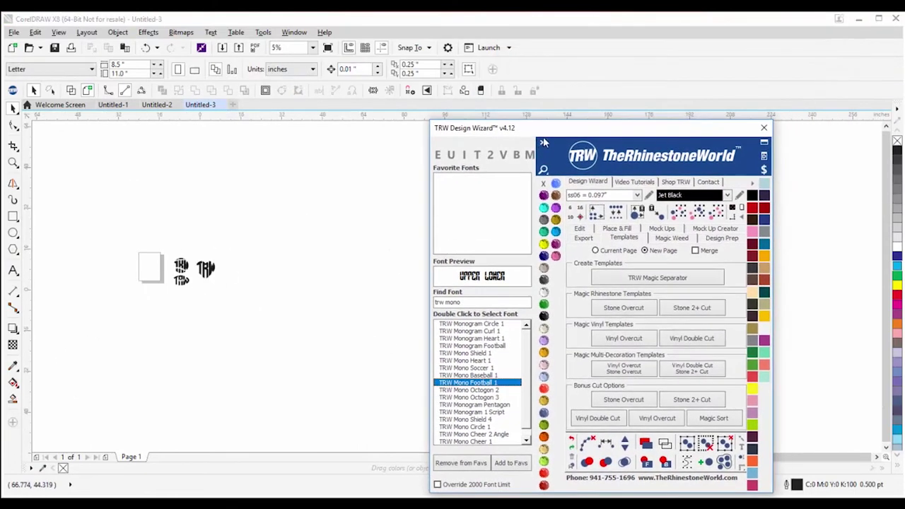
click(13, 270)
click(156, 188)
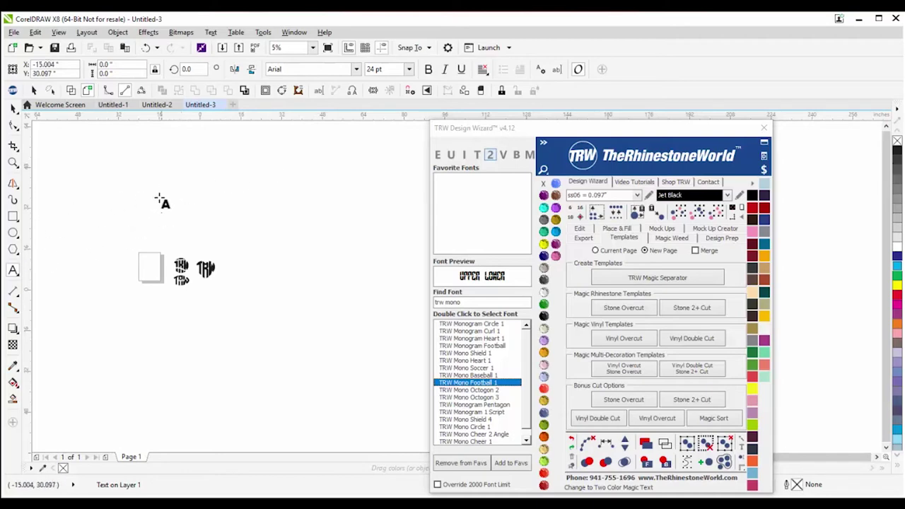
scroll(171, 242, up, 5)
drag(620, 134, 780, 138)
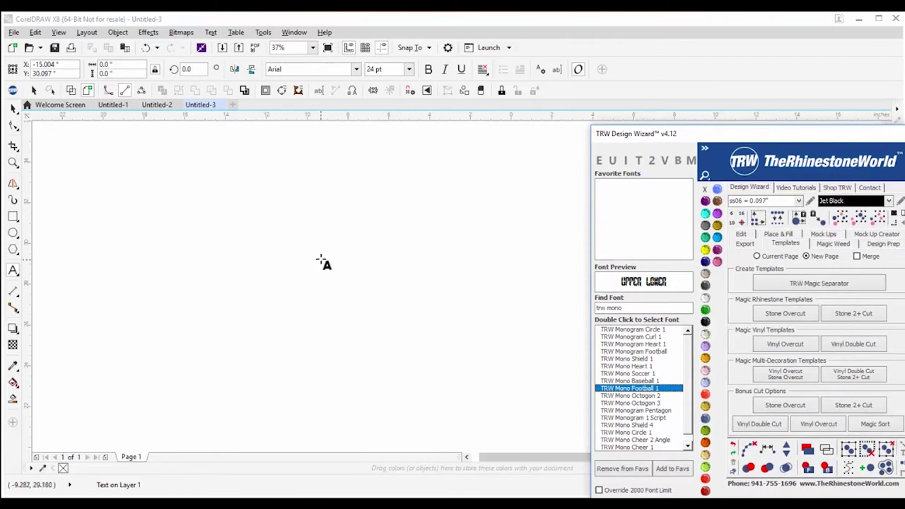
click(253, 272)
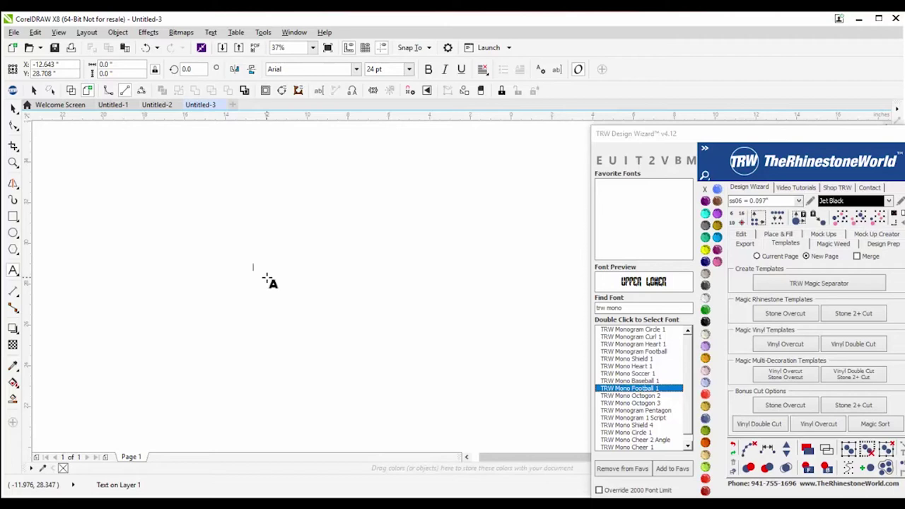
text(So)
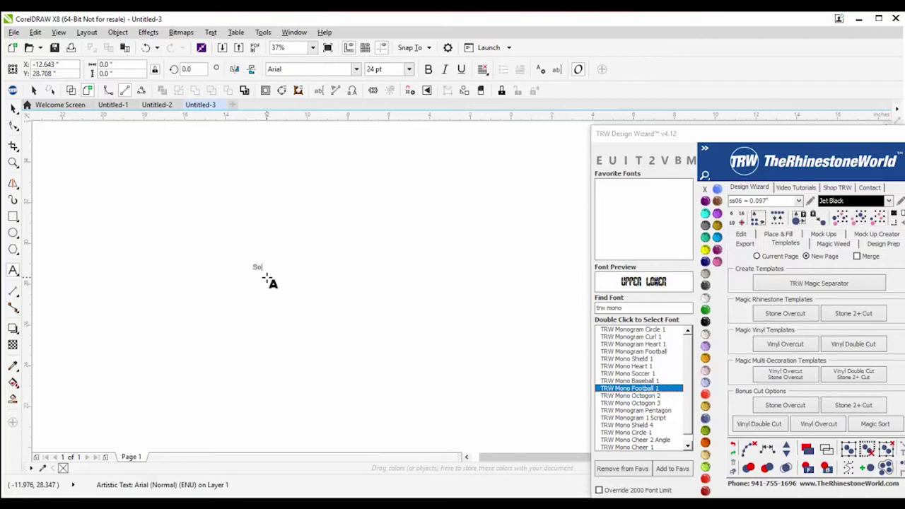
text(CCER)
key(ctrl+space)
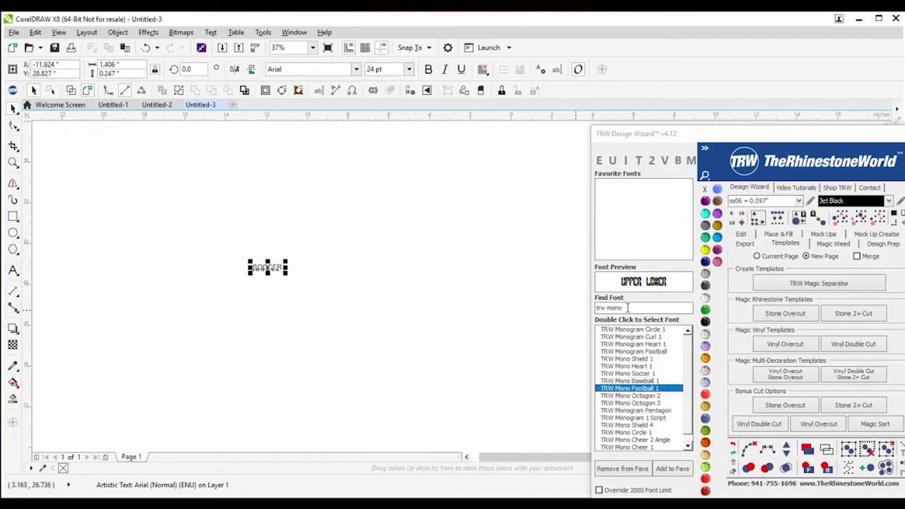
Step: Search the fonts for "trw A", apply TRW Athletic 2 to SOCCER, and enlarge the text to about 7.9 × 2.6 inches
click(627, 308)
key(BackSpace)
key(BackSpace)
key(BackSpace)
key(BackSpace)
text(A)
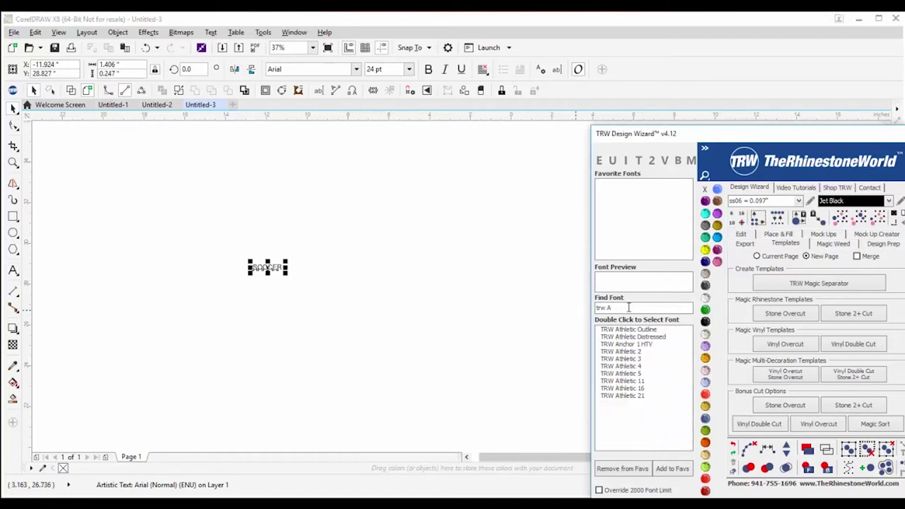
double_click(634, 351)
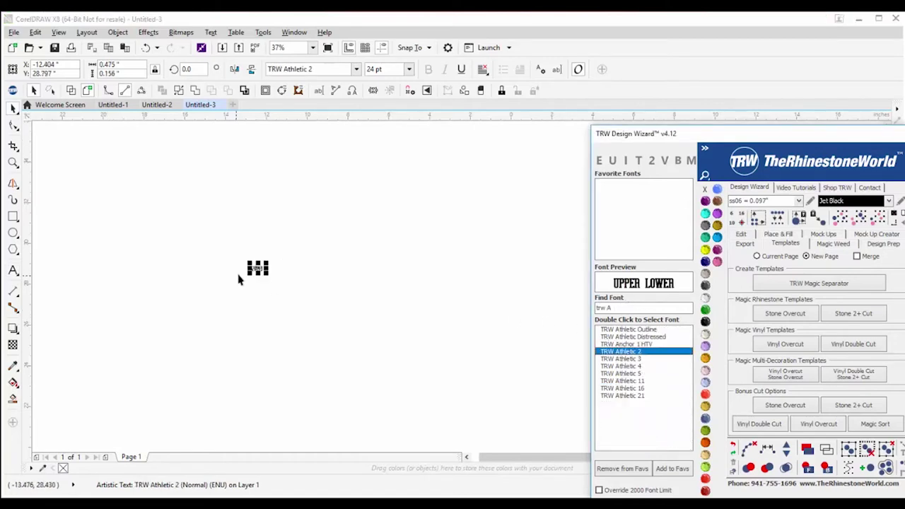
drag(267, 277, 420, 355)
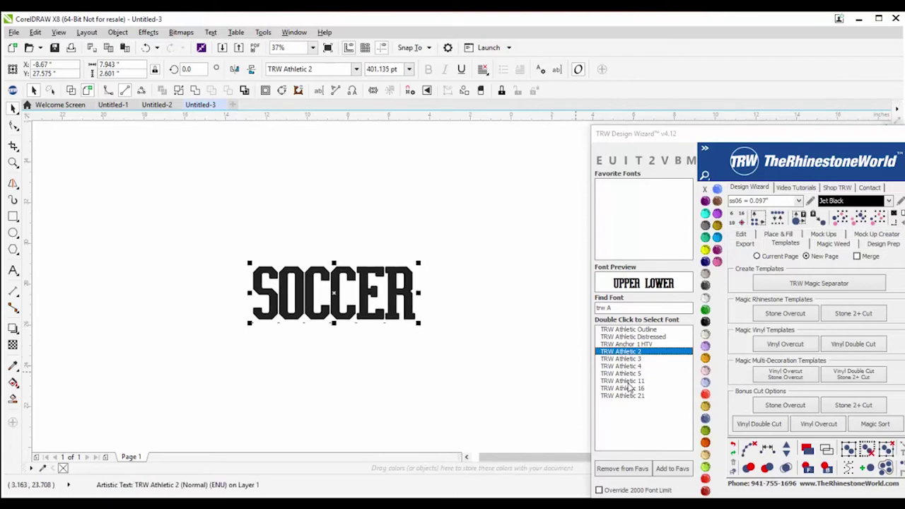
Step: Change SOCCER's font to TRW Athletic 11, reposition the text up and to the left, and convert it to two-color magic text
double_click(622, 381)
click(532, 293)
drag(417, 306, 260, 268)
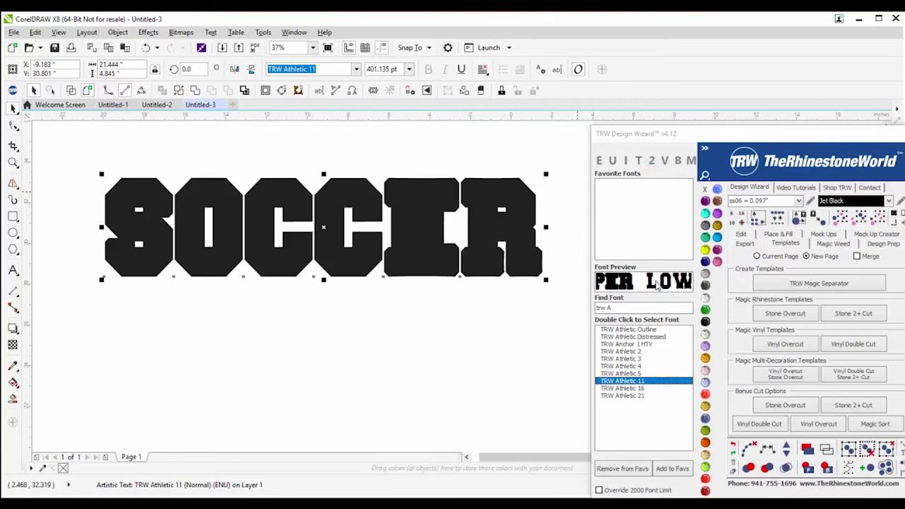
click(651, 161)
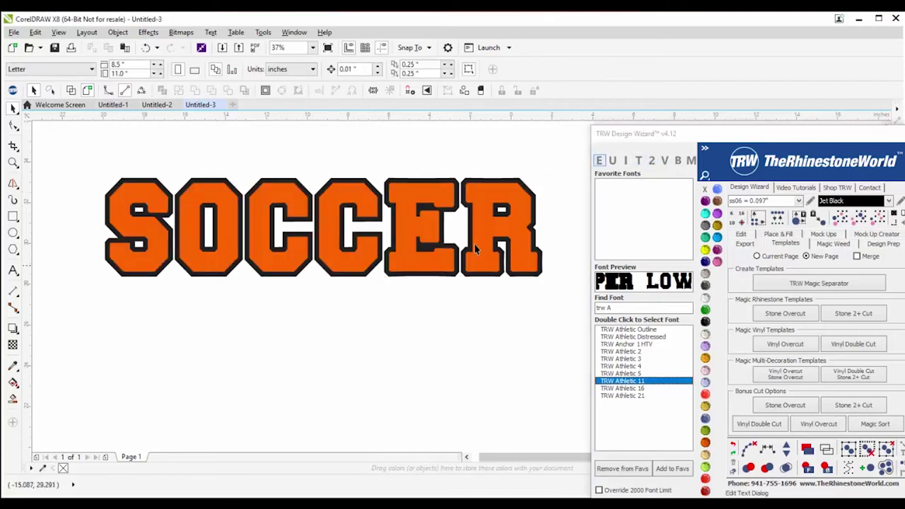
Step: Group the two color layers of SOCCER and move the group slightly down and to the right
scroll(113, 167, down, 2)
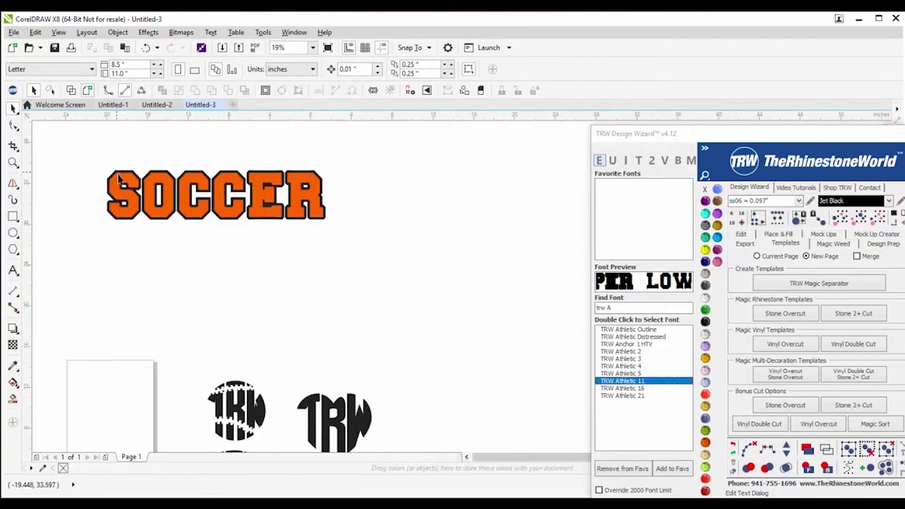
drag(734, 132, 617, 243)
drag(81, 145, 403, 250)
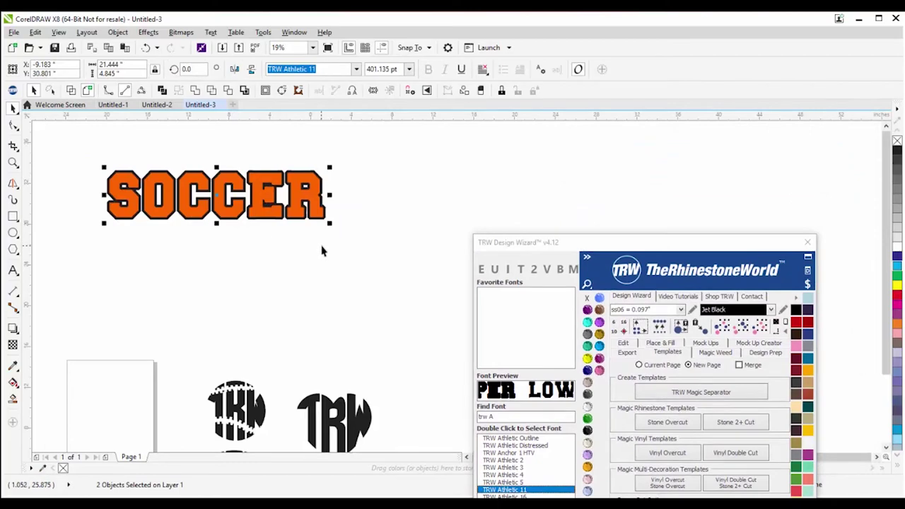
drag(91, 151, 395, 244)
key(ctrl+g)
drag(216, 212, 279, 241)
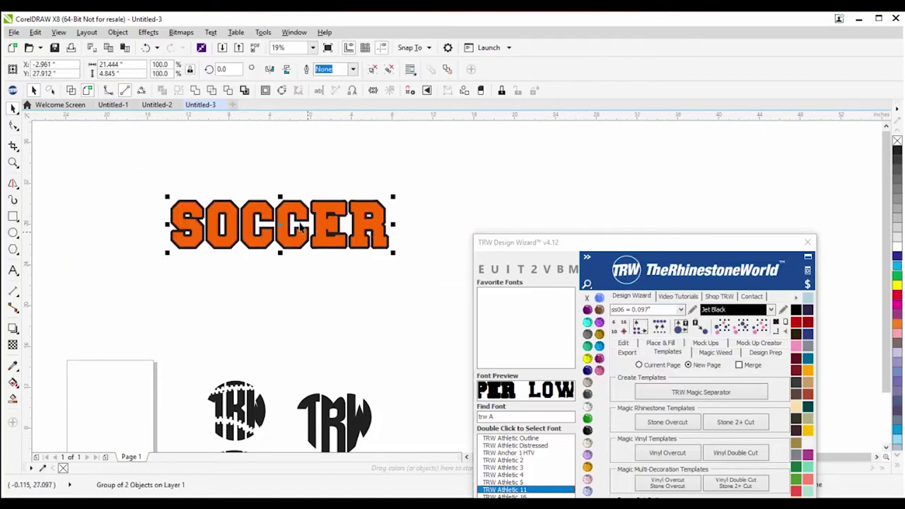
Step: Open the Envelope effect settings for the SOCCER group and clear the Design Wizard window out of their way
click(149, 33)
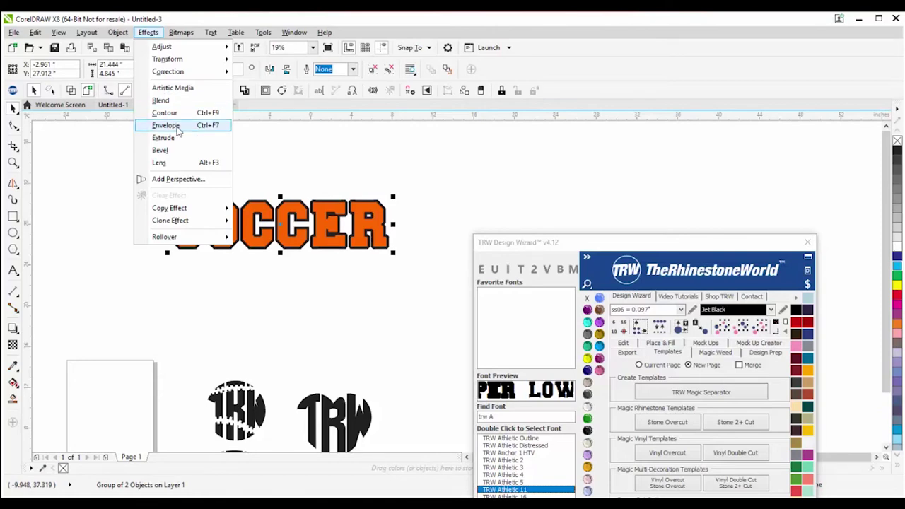
click(165, 125)
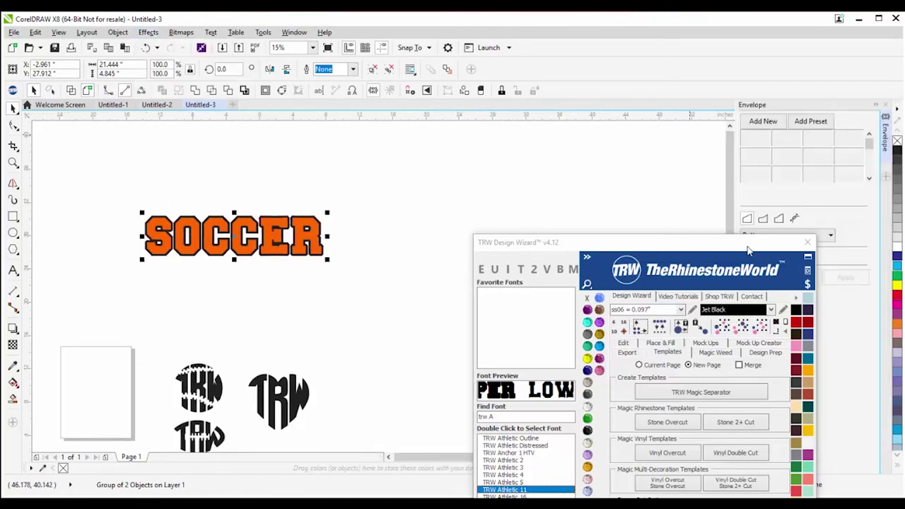
drag(747, 248, 660, 358)
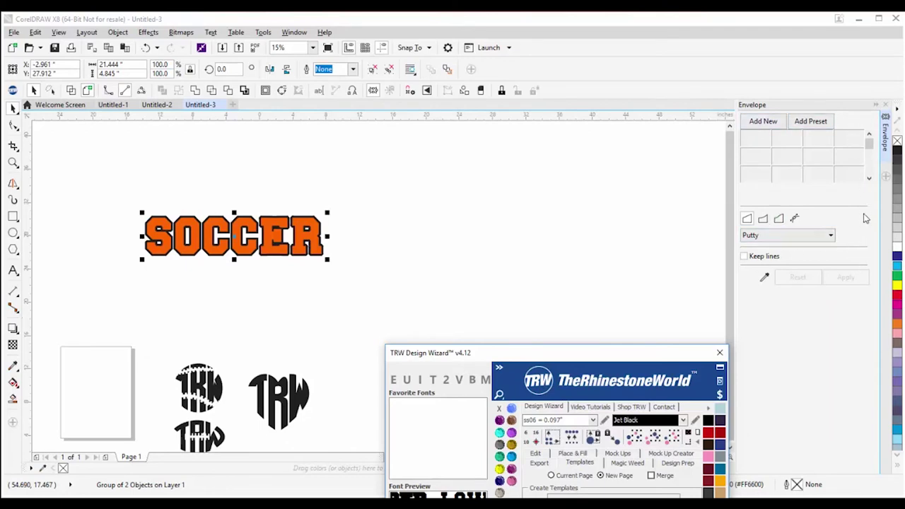
click(796, 220)
click(489, 250)
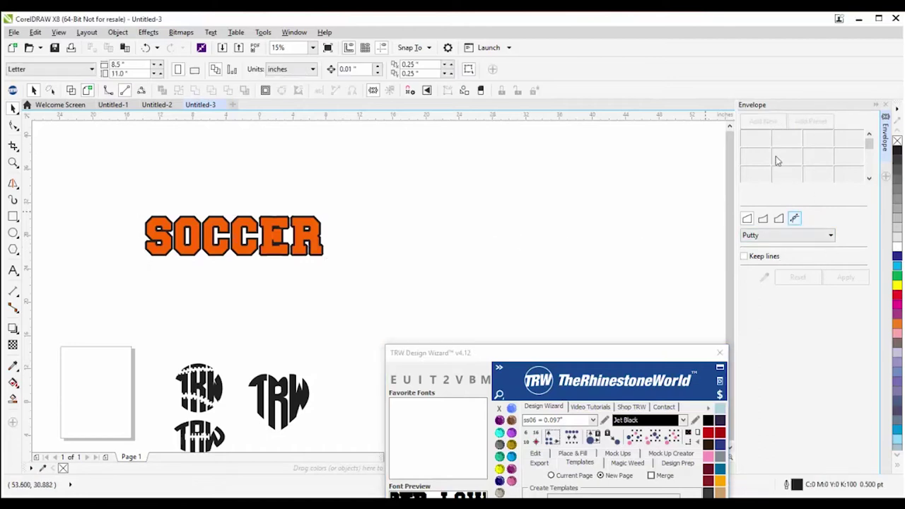
Step: Move the SOCCER group to the right, centered at about X 14.06, Y 30.02 inches
click(297, 240)
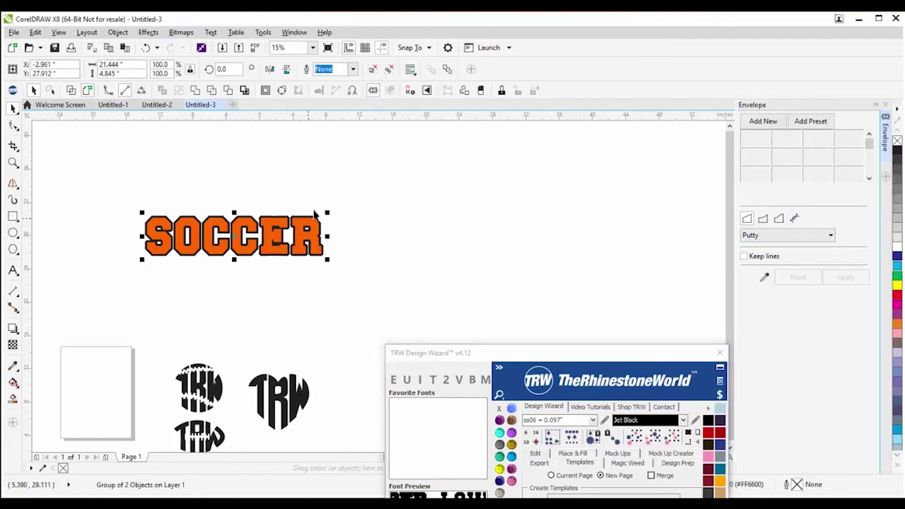
click(361, 189)
drag(361, 189, 85, 285)
click(189, 254)
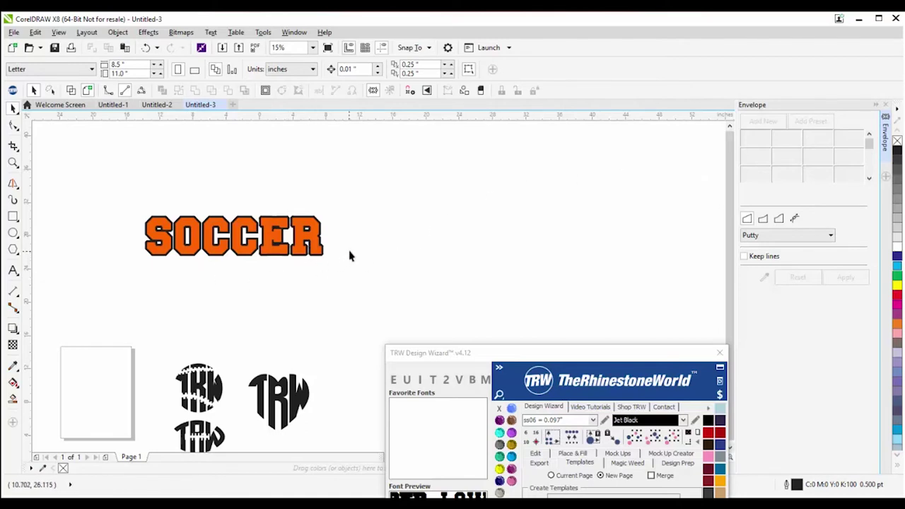
drag(315, 233, 488, 192)
drag(438, 214, 417, 219)
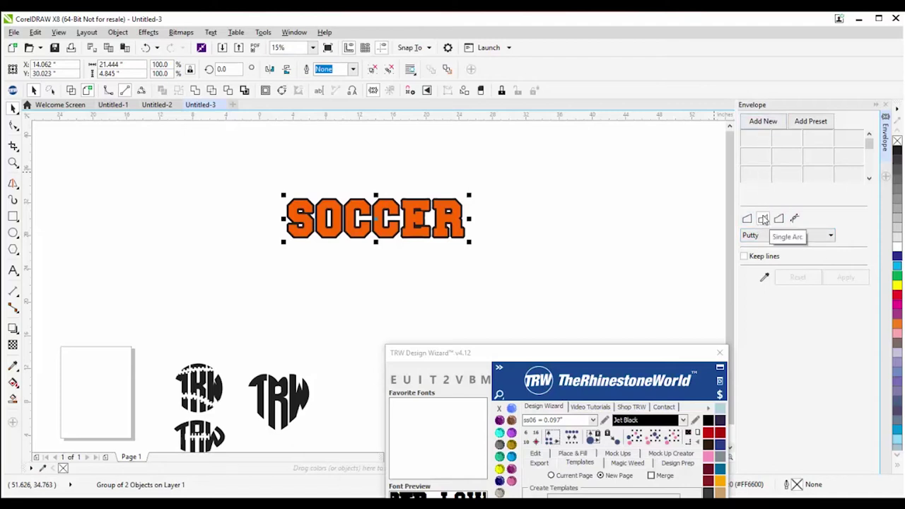
Step: Add a new Single Arc envelope to the SOCCER group
click(763, 219)
click(759, 123)
scroll(353, 219, up, 2)
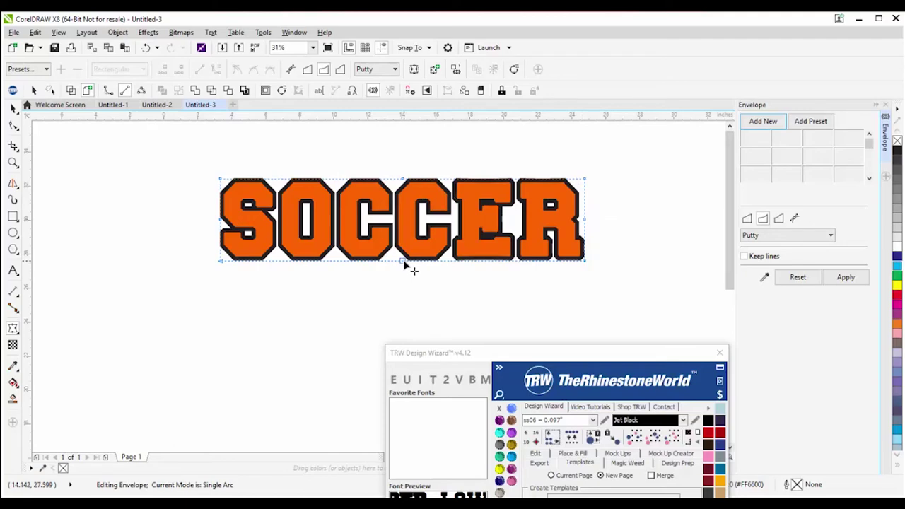
Step: Try arching SOCCER's bottom edge upward alone and together with the top edge, undoing each attempt
drag(402, 260, 402, 229)
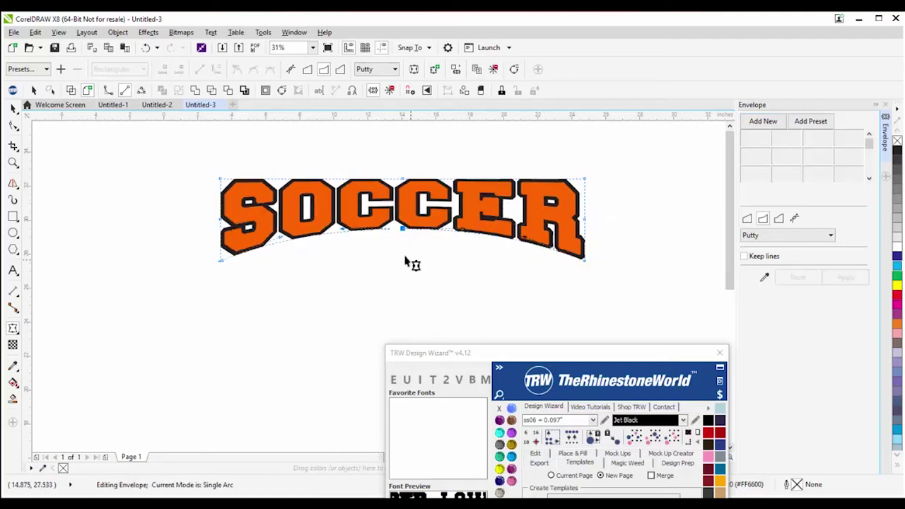
key(ctrl+z)
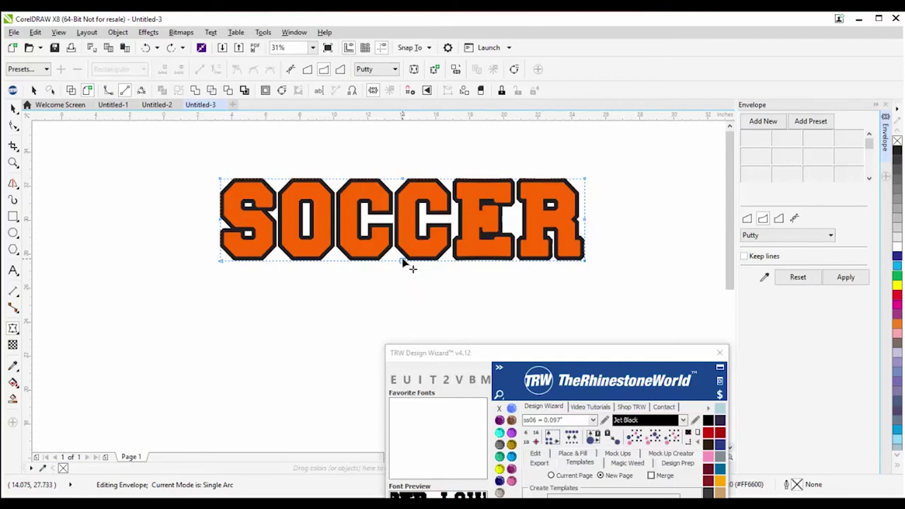
drag(402, 261, 403, 222)
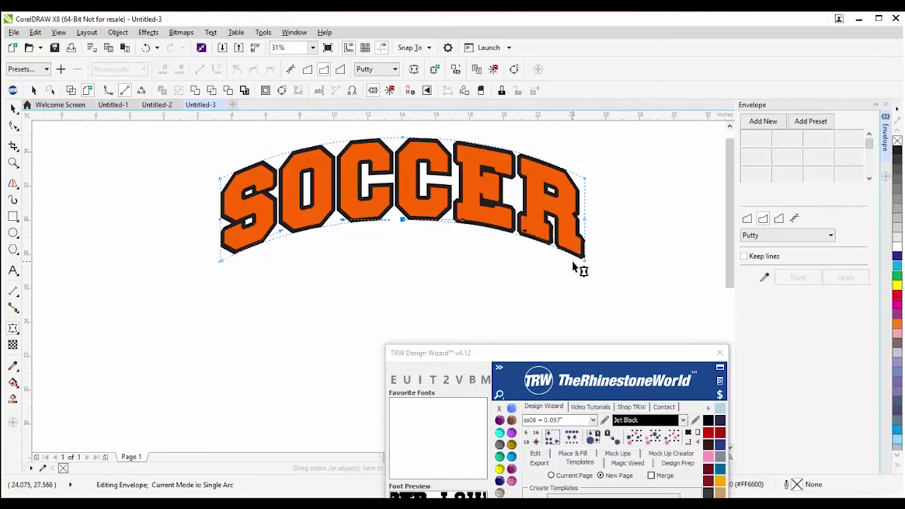
key(ctrl+z)
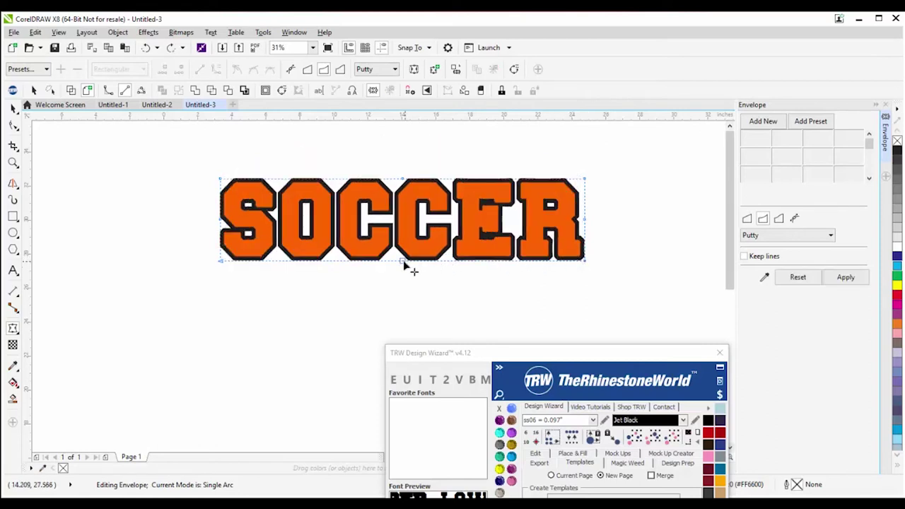
Step: Try pinching SOCCER's top and bottom edges inward and stretching the result taller, and undo these changes
drag(403, 260, 408, 306)
key(space)
click(357, 326)
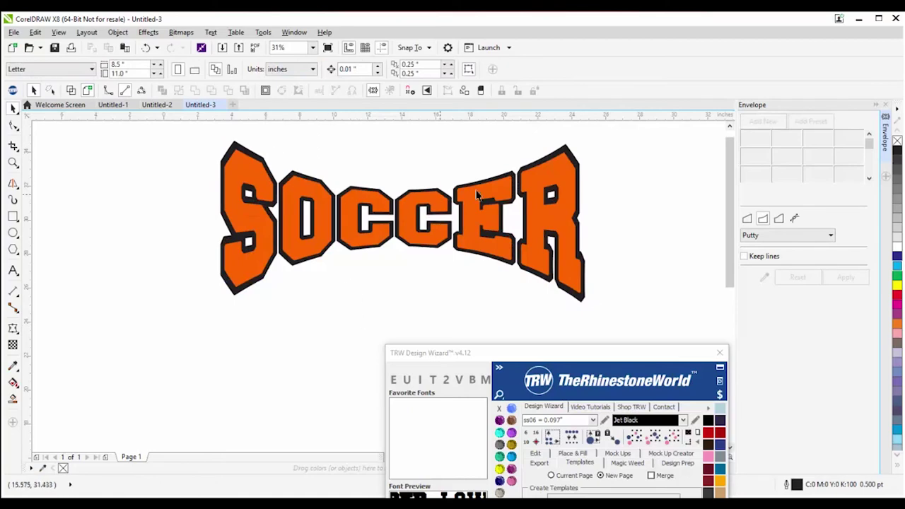
key(ctrl+z)
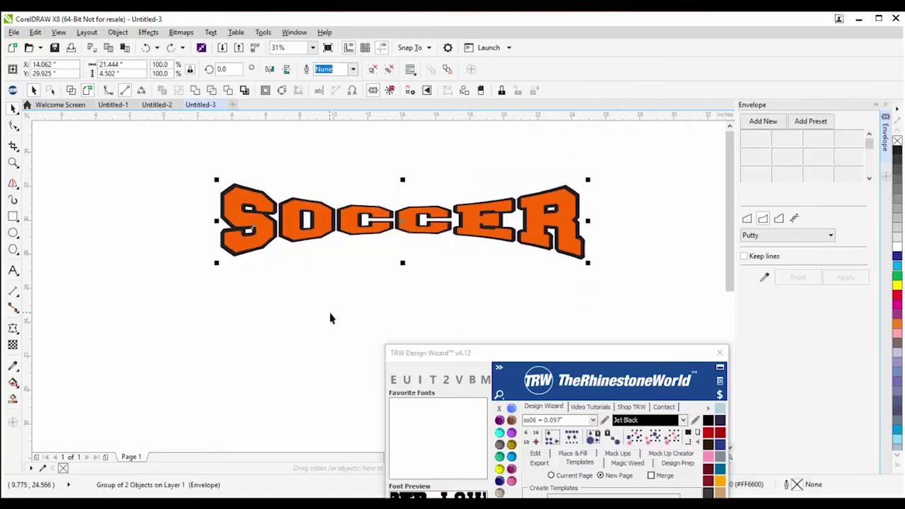
key(ctrl+z)
Step: Stretch the plain SOCCER group upward to about 6.67 inches tall and add a new Single Arc envelope
drag(401, 176, 403, 144)
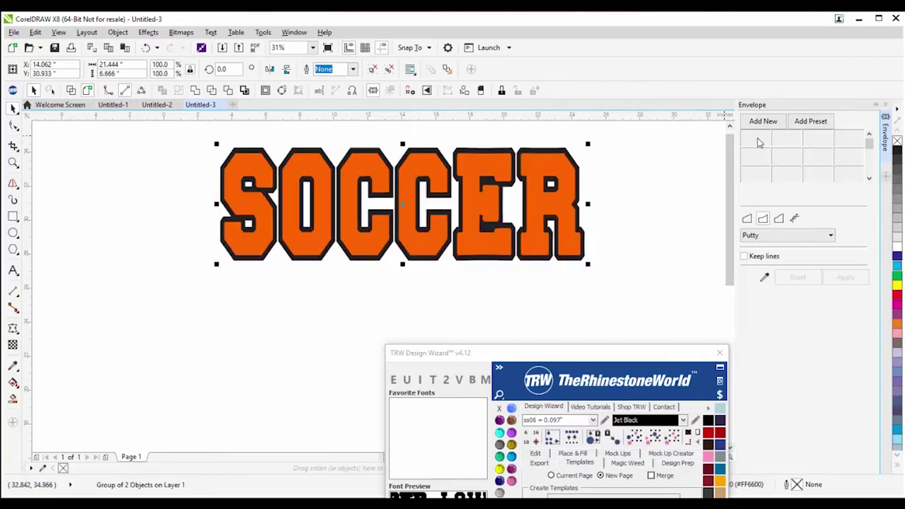
click(768, 126)
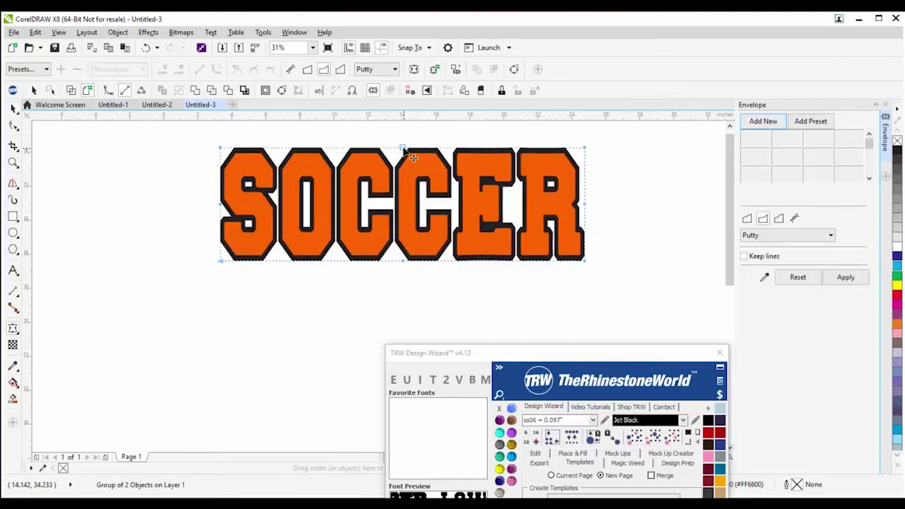
Step: Try bending SOCCER's top and bottom edges together into a downward curve and an upward arch, and undo both bends
mouse_move(412, 161)
mouse_down()
mouse_move(418, 200)
mouse_move(421, 122)
mouse_move(417, 239)
mouse_move(406, 237)
mouse_move(413, 258)
mouse_up()
scroll(348, 253, down, 4)
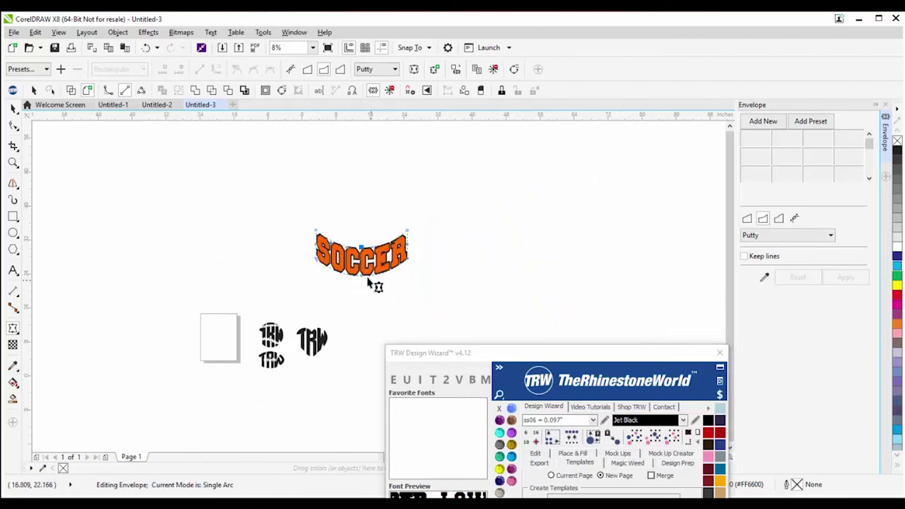
scroll(368, 282, up, 2)
drag(359, 207, 363, 208)
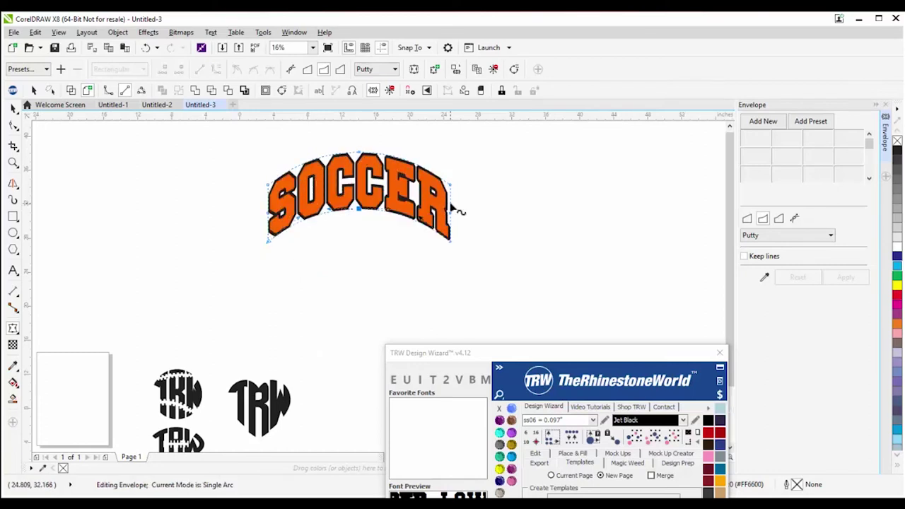
key(ctrl+z)
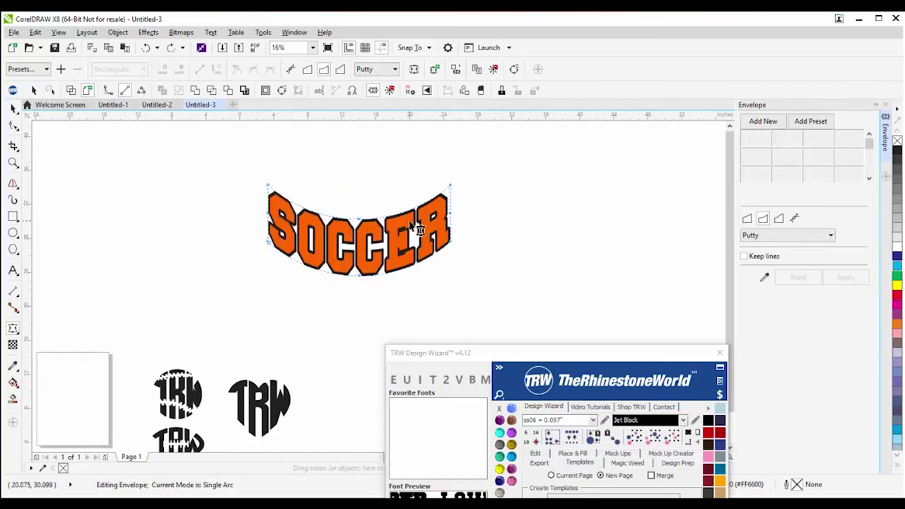
key(ctrl+z)
key(ctrl+z)
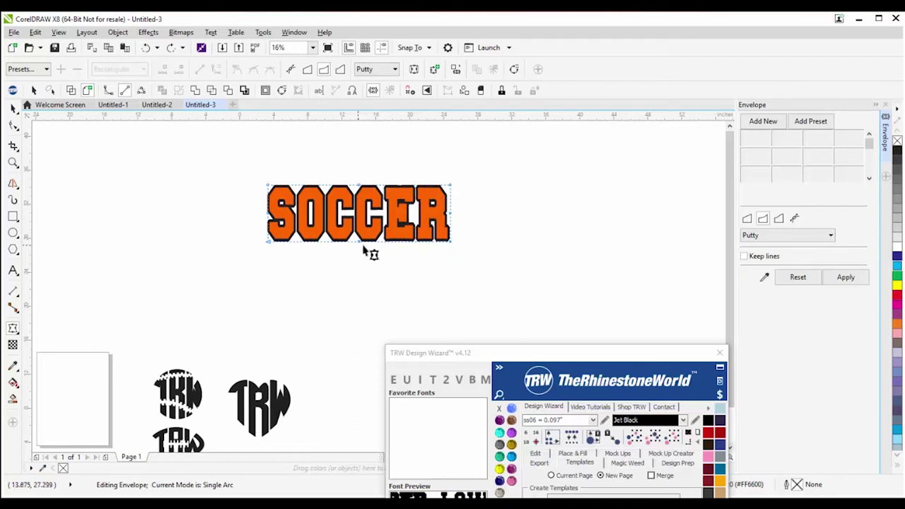
Step: Pinch SOCCER's top and bottom edges symmetrically toward the middle with the Single Arc envelope
drag(358, 241, 360, 272)
key(ctrl+z)
drag(359, 242, 360, 242)
drag(370, 244, 364, 229)
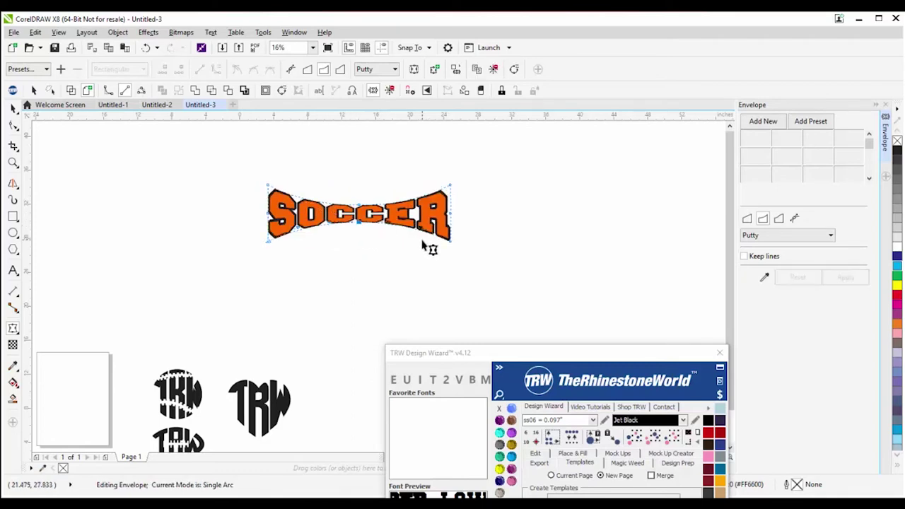
Step: Undo the pinch on SOCCER and bend only its bottom edge upward into an arch with the Single Arc envelope
key(ctrl+z)
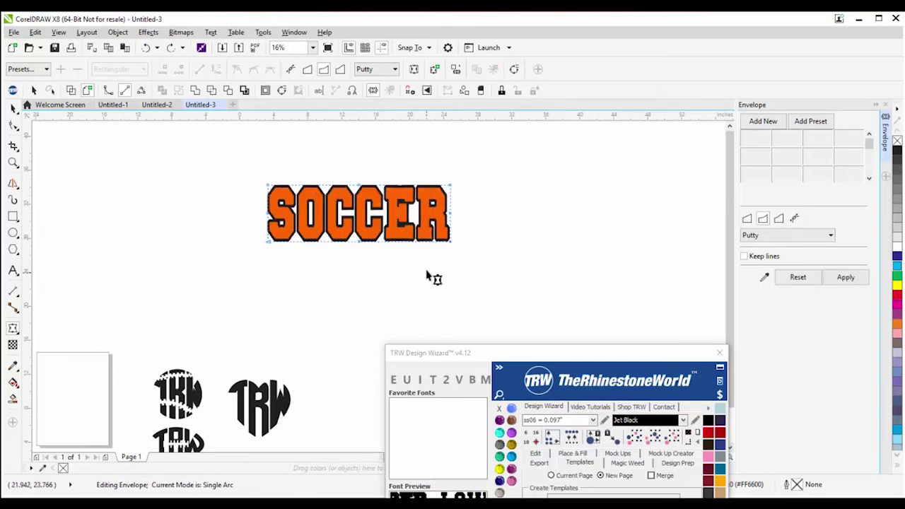
drag(358, 242, 359, 222)
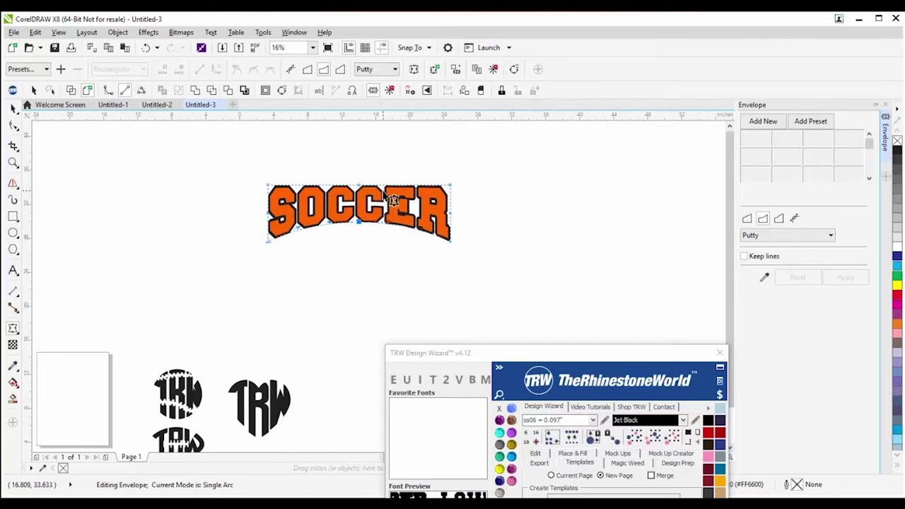
key(space)
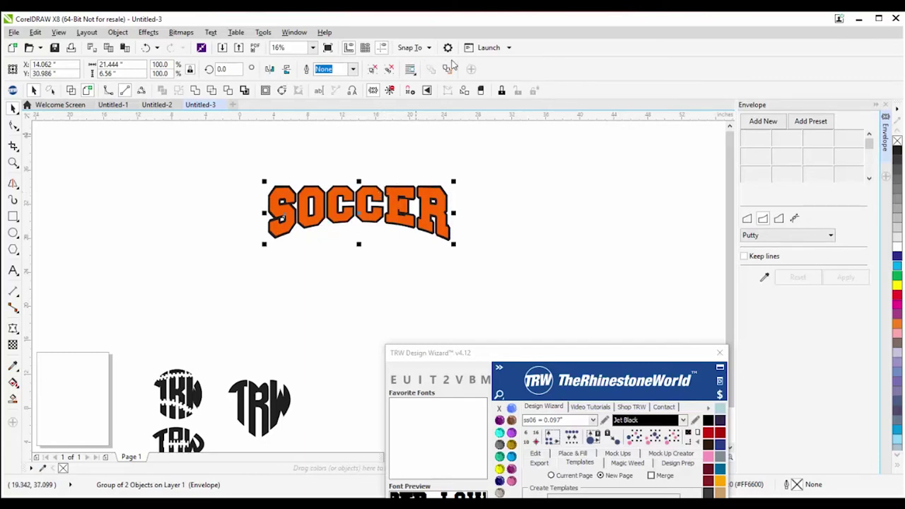
Step: Add an Arial SOCCER text about 23.2 inches wide and place it below and to the left of the arched SOCCER
drag(598, 359, 736, 189)
click(12, 270)
click(161, 296)
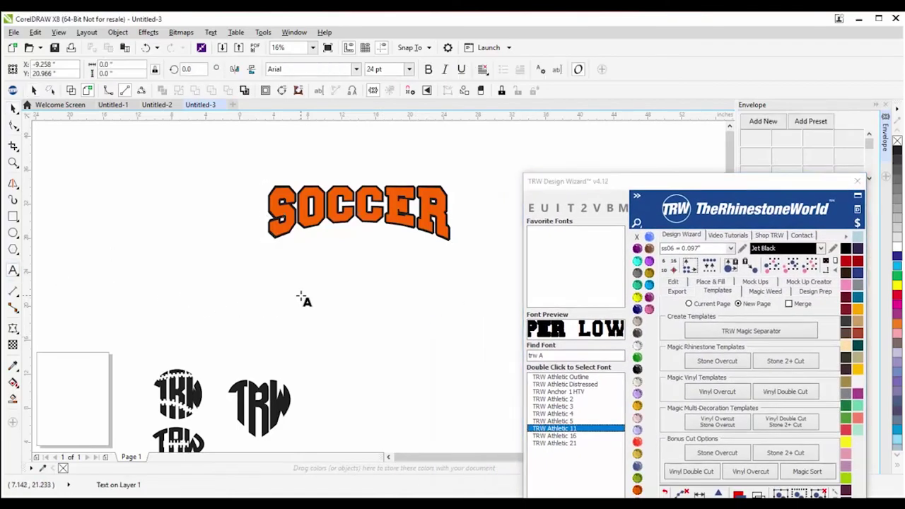
text(T)
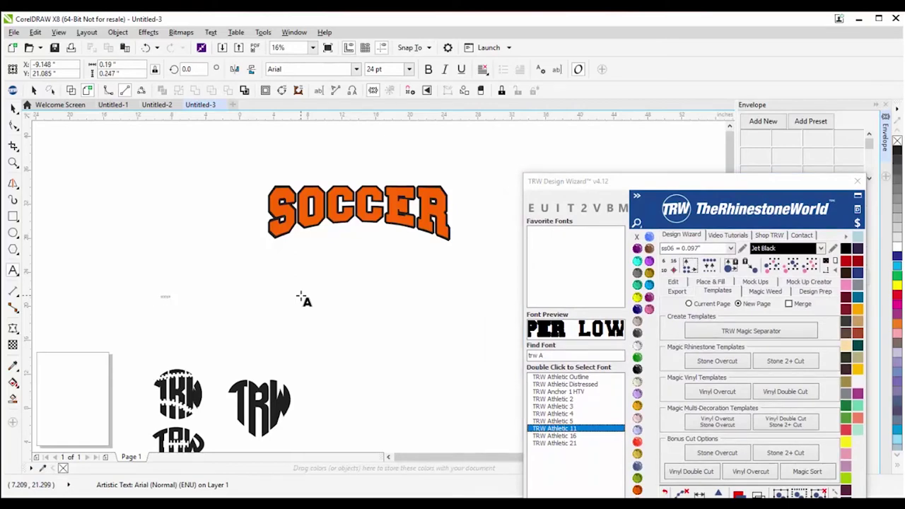
text(OCER)
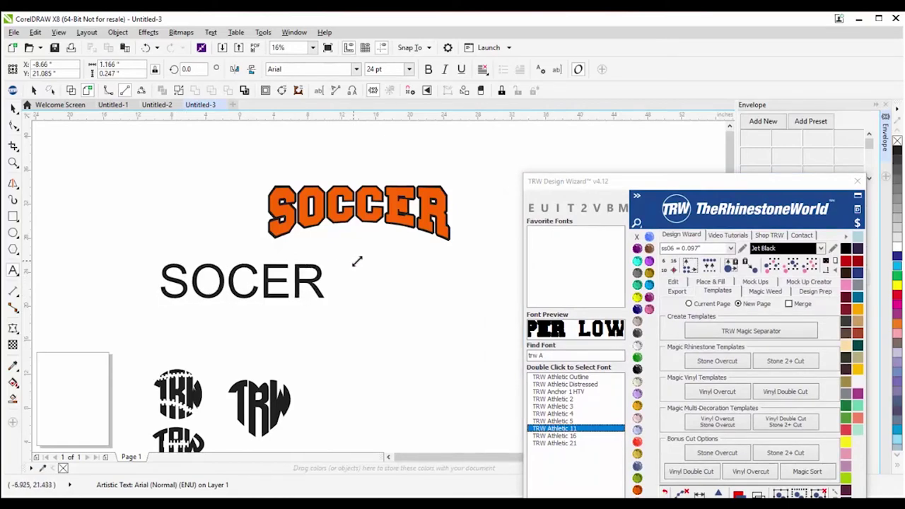
click(259, 283)
text(C)
click(13, 108)
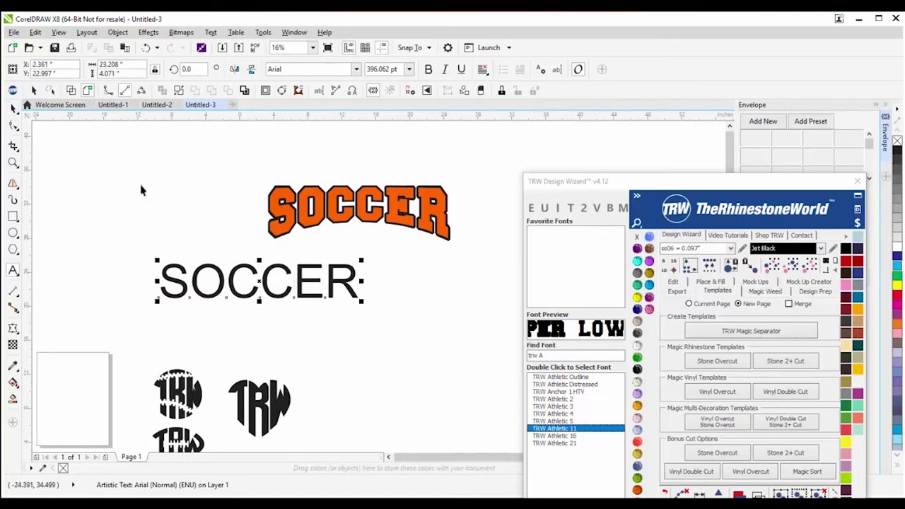
drag(258, 279, 180, 270)
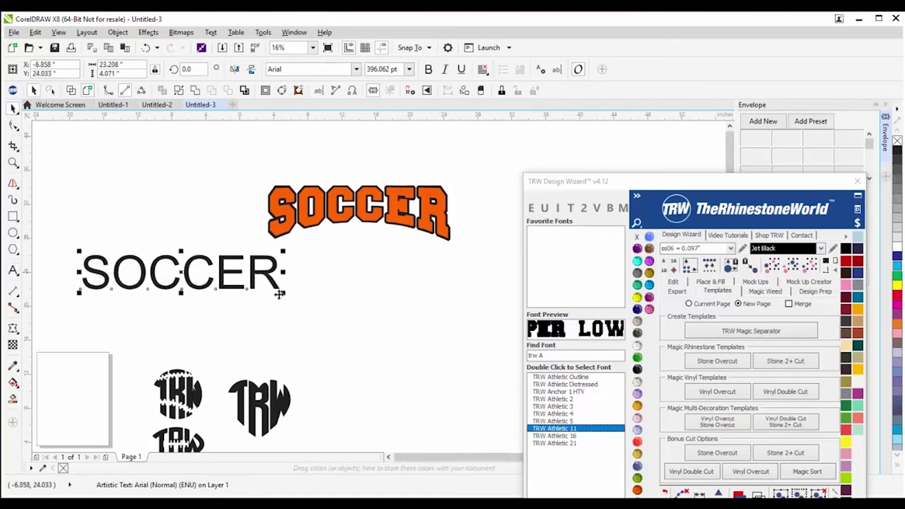
Step: Filter the Design Wizard font list by "trw" and apply TRW 64 RF to the new SOCCER text
click(559, 356)
key(BackSpace)
key(BackSpace)
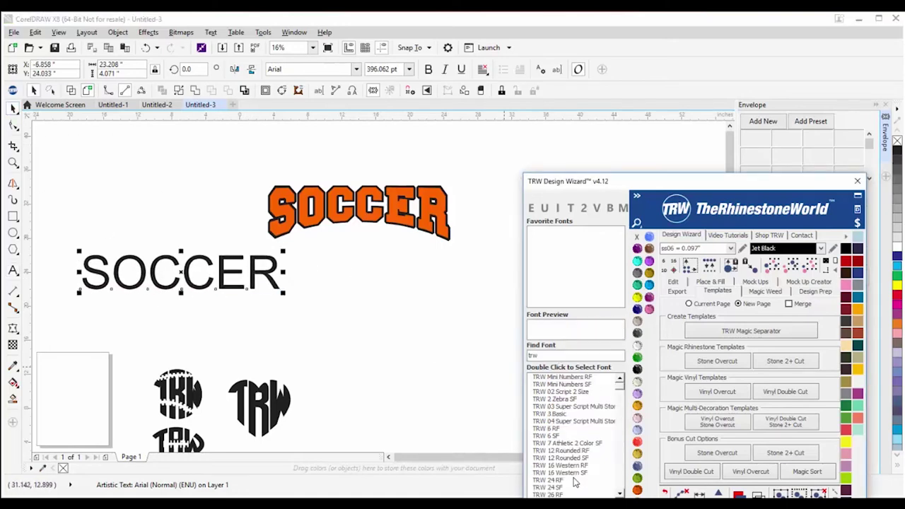
scroll(621, 395, down, 10)
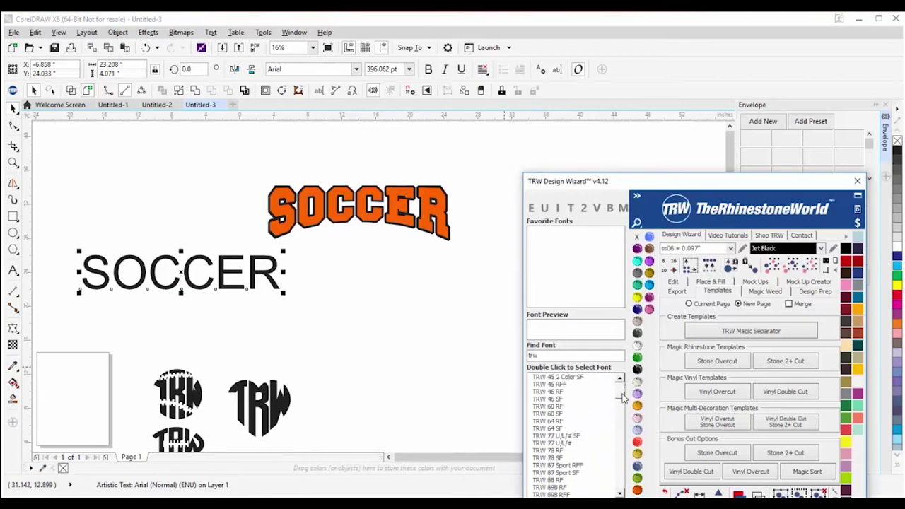
double_click(554, 422)
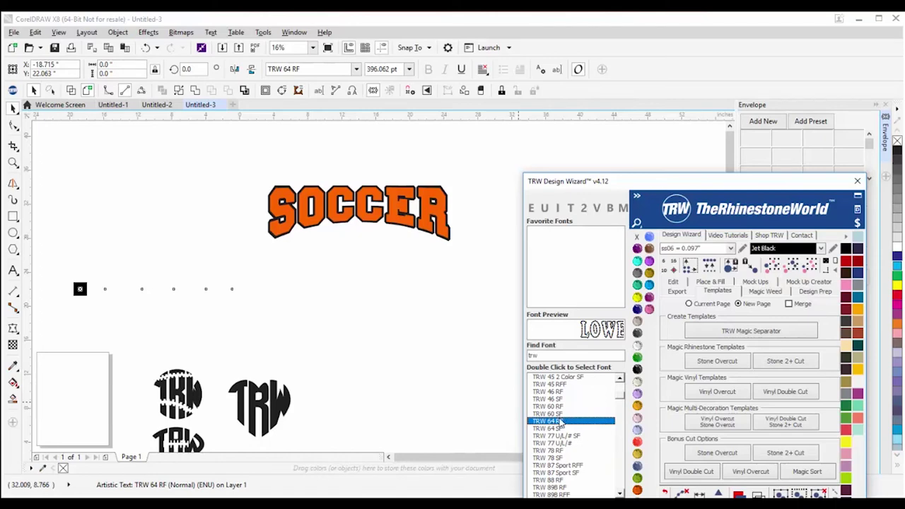
Step: Try other TRW fonts on the SOCCER text, including TRW 64 SF, TRW 77 U/L/#, TRW 87 Sport SF and TRW 88 RF
click(557, 428)
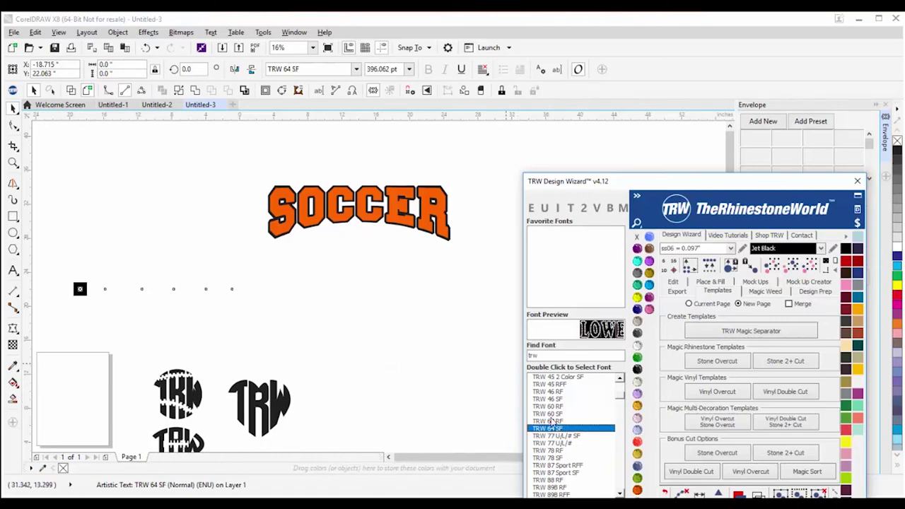
click(553, 407)
double_click(554, 399)
double_click(562, 436)
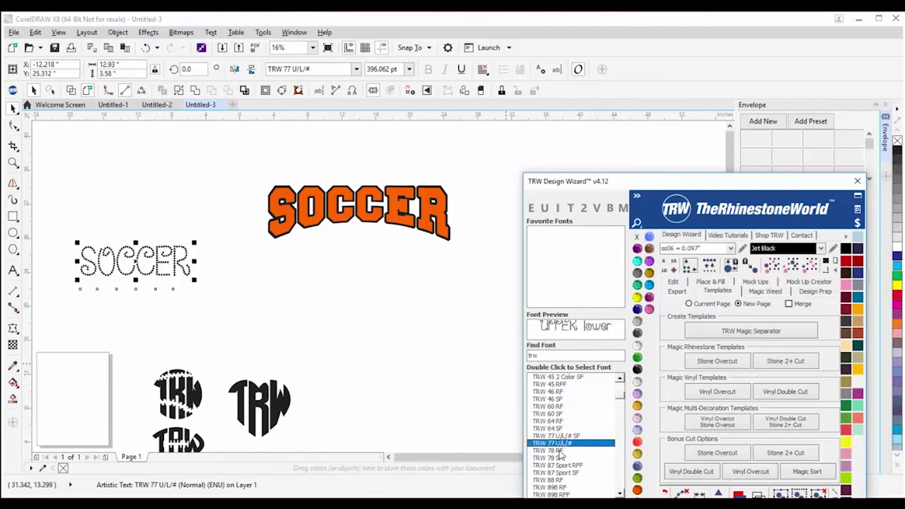
double_click(563, 458)
double_click(558, 472)
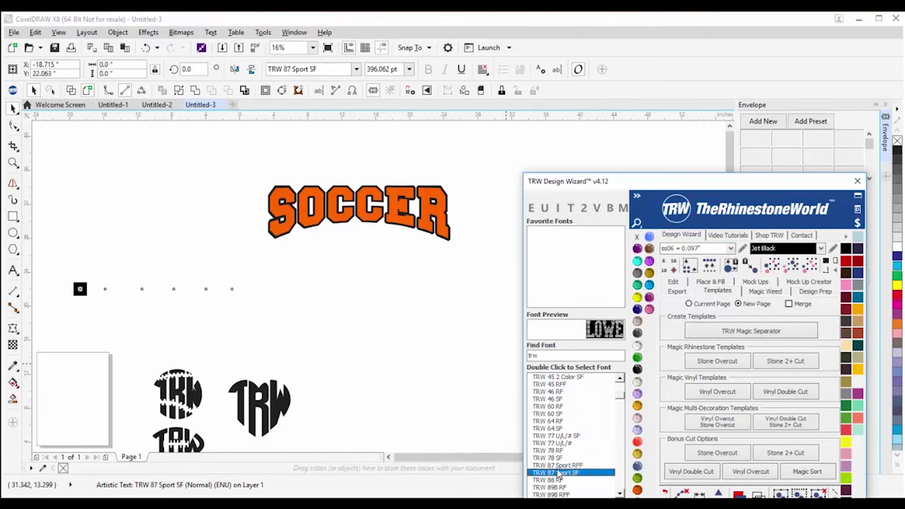
double_click(558, 480)
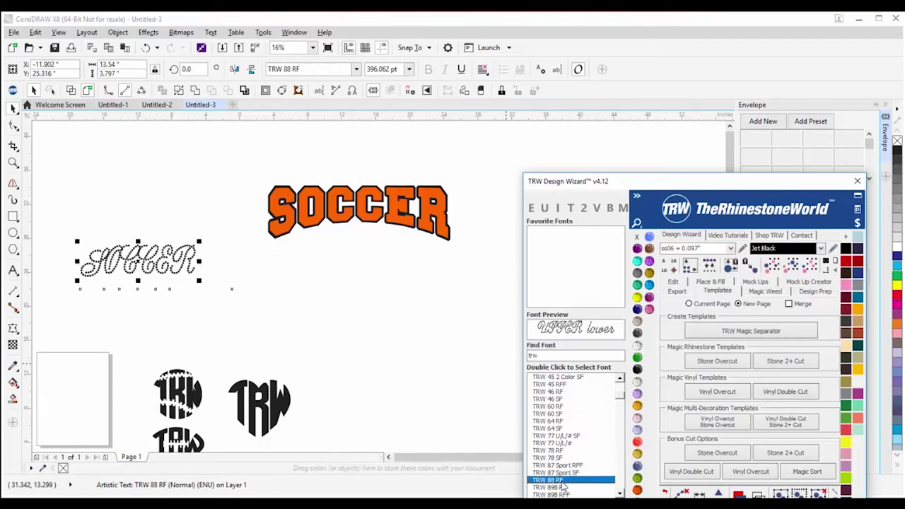
Step: Try further fonts such as TRW 91 Outline on the SOCCER text and settle on TRW 95 2 Color SF
key(Down)
key(Down)
key(Down)
key(Down)
key(Down)
key(Down)
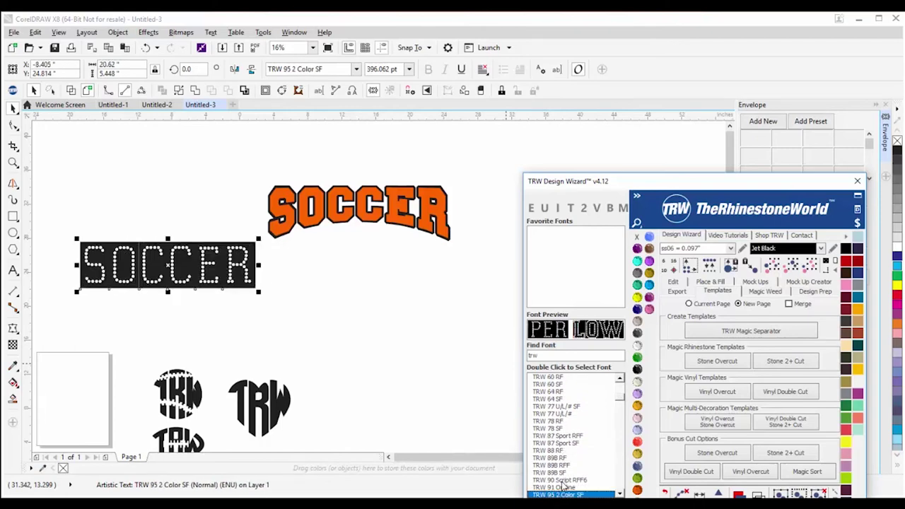
double_click(563, 487)
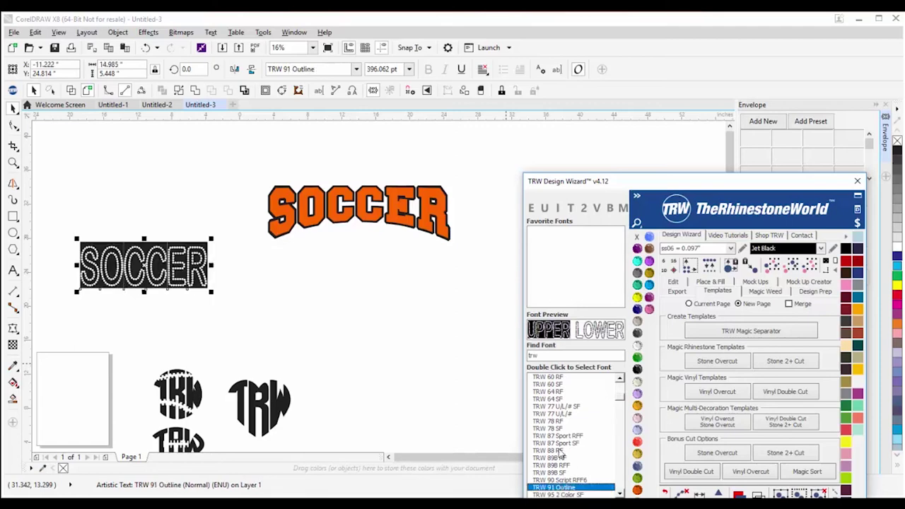
double_click(563, 480)
double_click(563, 494)
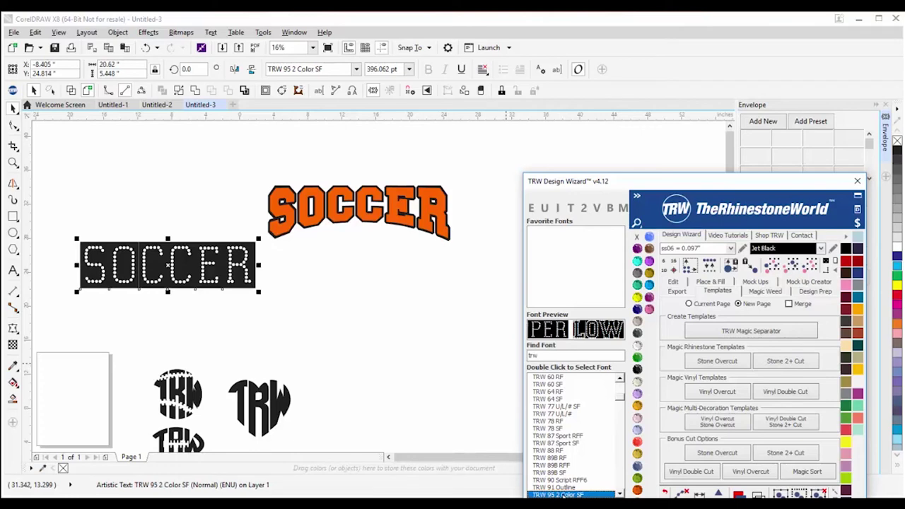
Step: Turn the SOCCER text into two-color magic text and set its font to TRW 95 RF
click(582, 209)
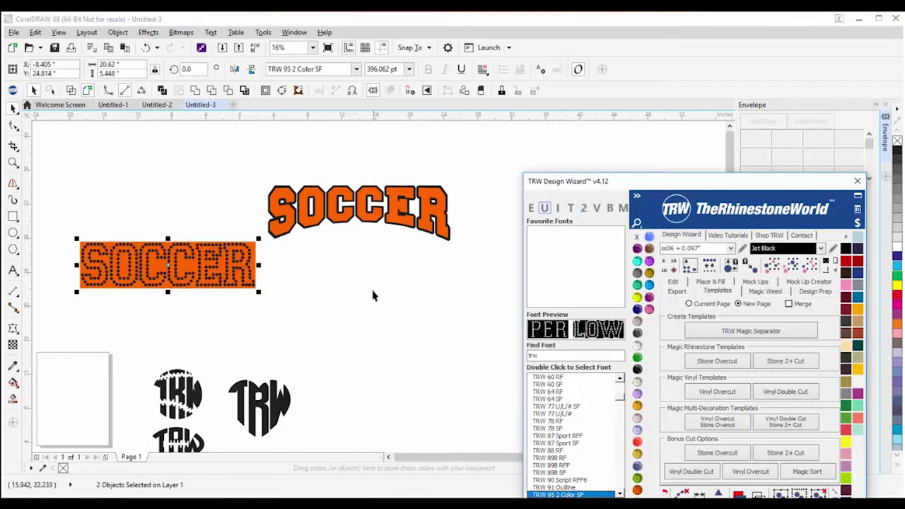
scroll(619, 404, down, 2)
scroll(620, 403, down, 2)
double_click(559, 450)
Step: Move the two-color SOCCER text into the empty area to the right of the arched SOCCER and inspect its dots closely
drag(285, 302, 355, 238)
scroll(76, 235, down, 1)
click(346, 262)
scroll(346, 262, up, 1)
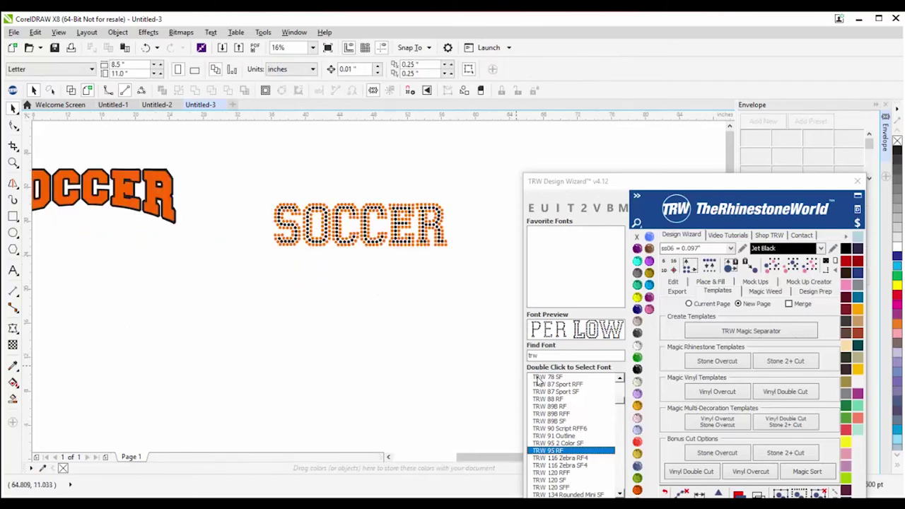
scroll(347, 239, up, 1)
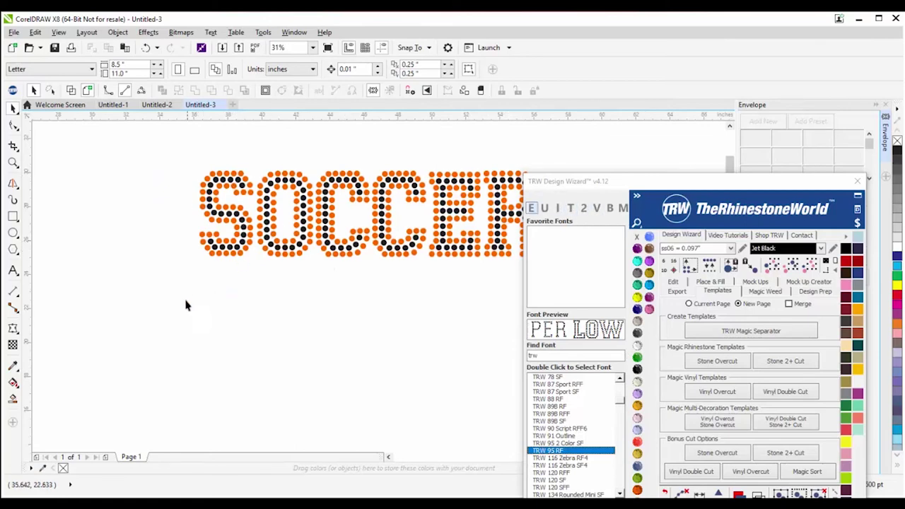
scroll(133, 225, down, 1)
Step: Select both parts of the two-color SOCCER text and convert them to rhinestones at stone size ss10 = 0.130"
drag(135, 174, 431, 283)
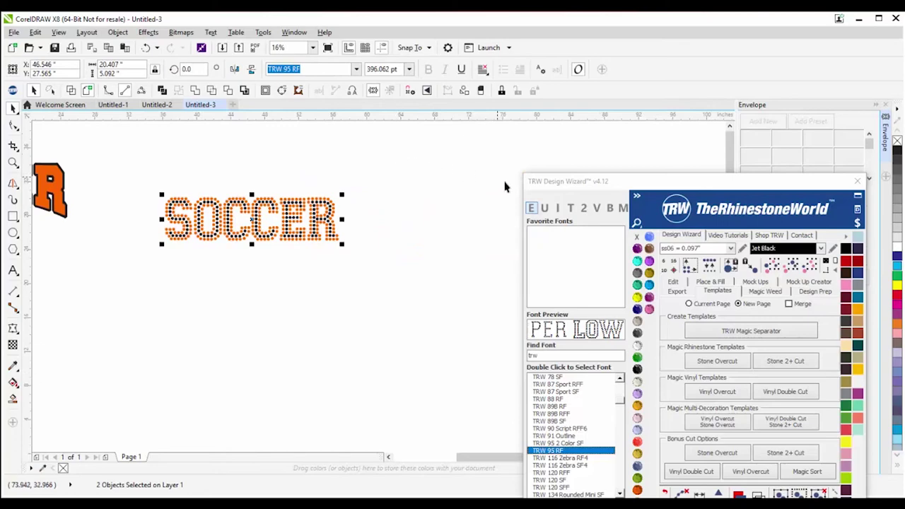
click(730, 248)
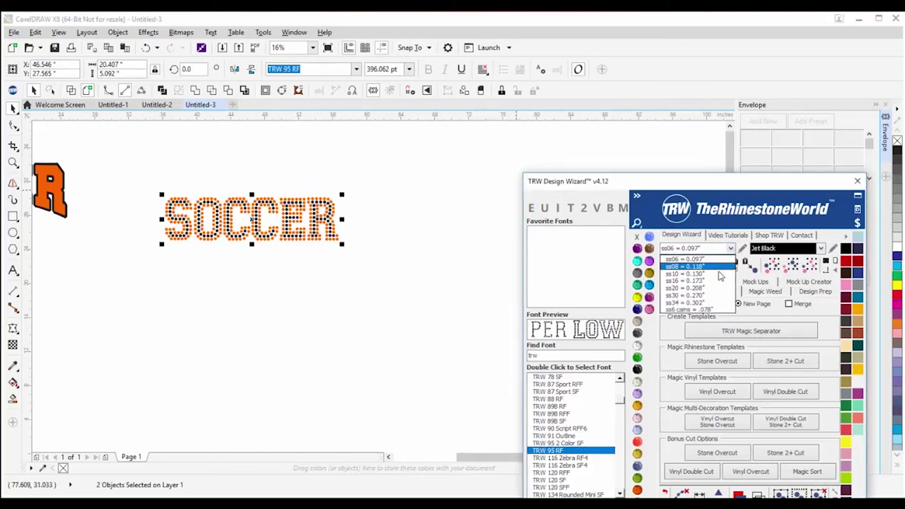
click(691, 274)
click(691, 269)
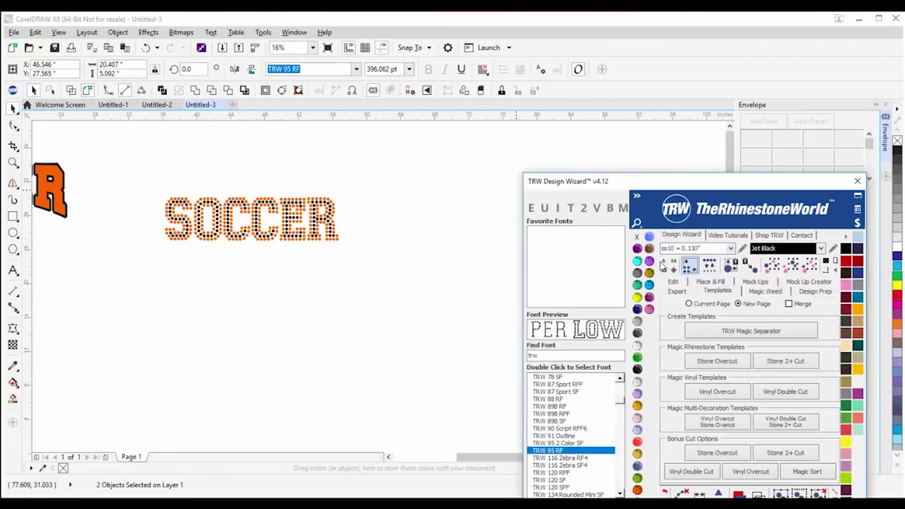
click(459, 282)
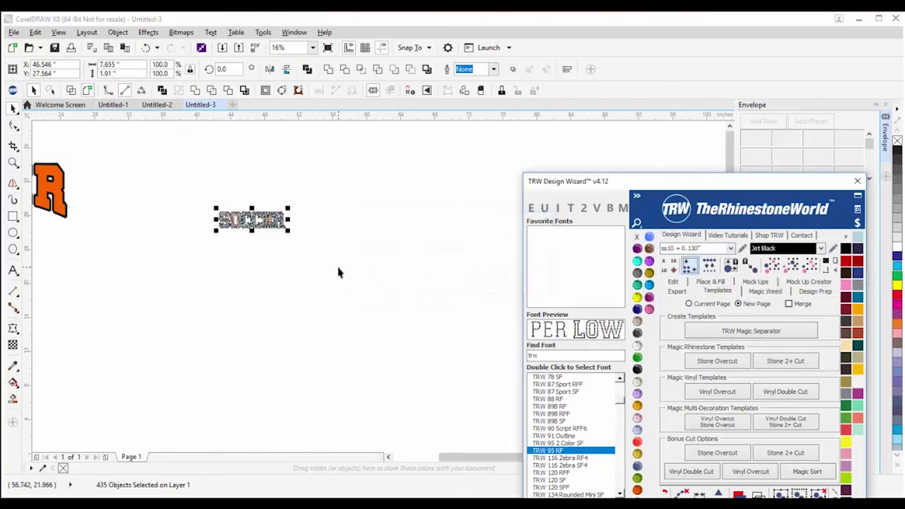
Step: Check the size of individual black and orange stones in the letters S, O and C of the rhinestone SOCCER
scroll(237, 219, up, 6)
click(237, 219)
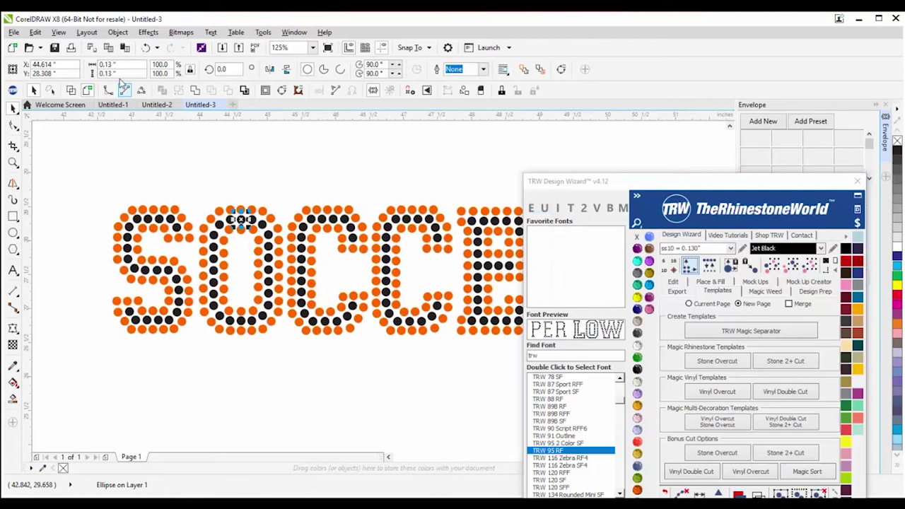
click(92, 64)
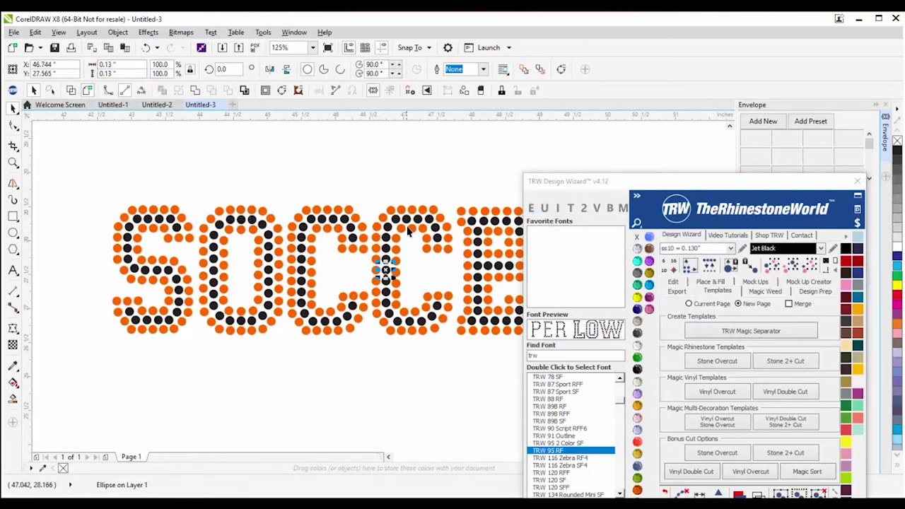
click(446, 226)
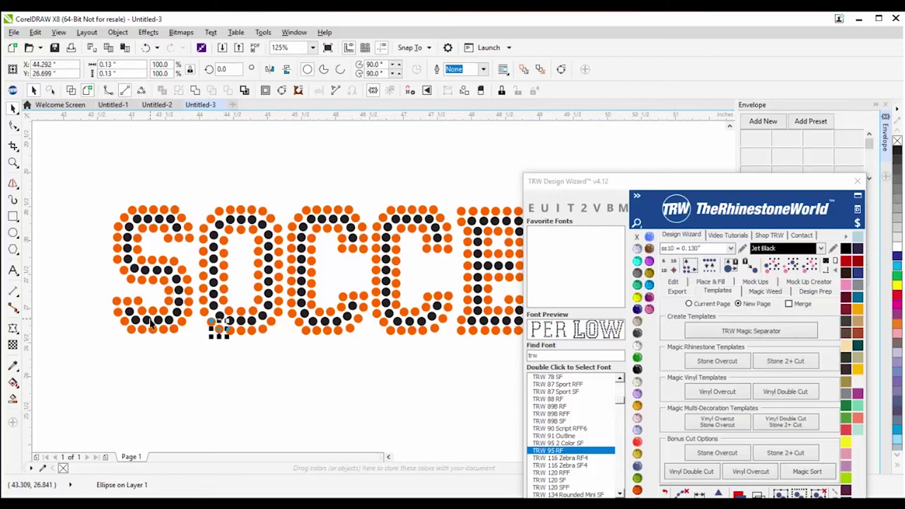
click(112, 310)
click(122, 257)
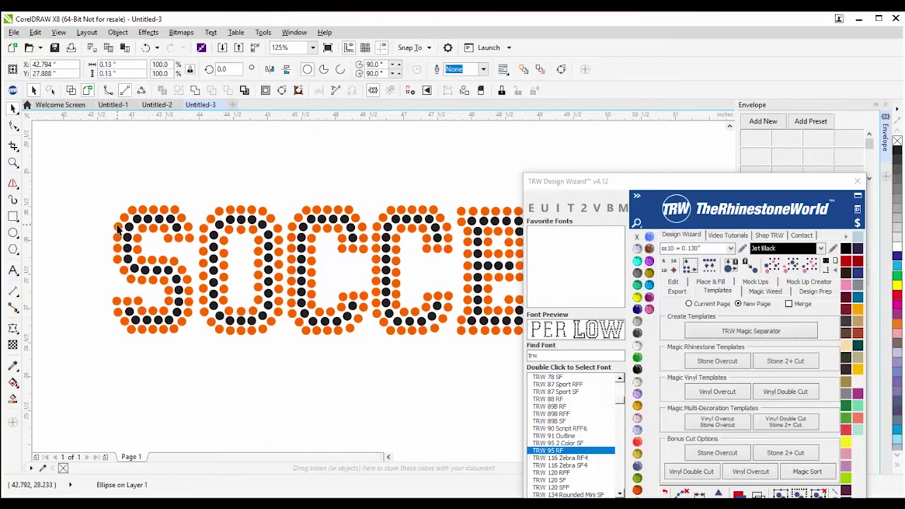
click(87, 207)
Step: Group all the stones of the rhinestone SOCCER and move the group about 1.1 inches to the right
scroll(85, 206, down, 2)
drag(60, 189, 394, 297)
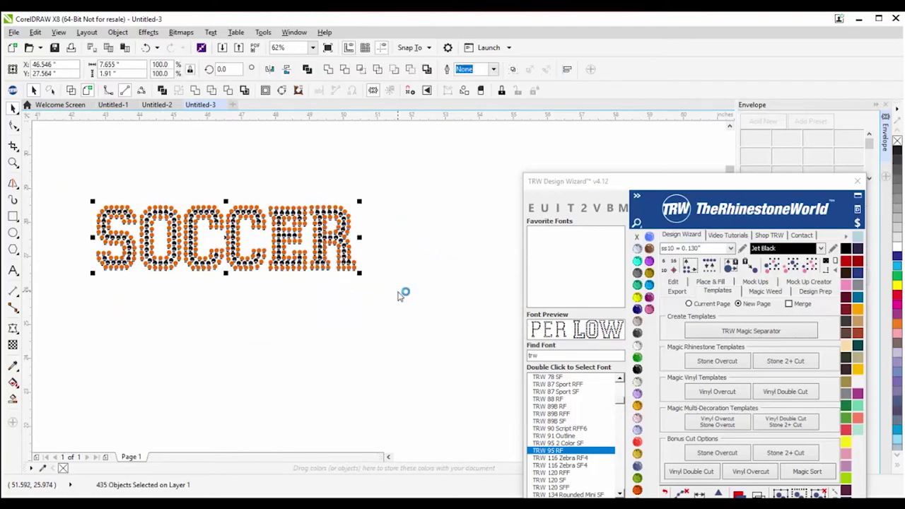
key(ctrl+g)
drag(253, 236, 281, 207)
drag(281, 207, 273, 232)
Step: Add a new Single Arc envelope to the rhinestone SOCCER group, try arching both edges upward, and undo the bend
drag(657, 190, 640, 356)
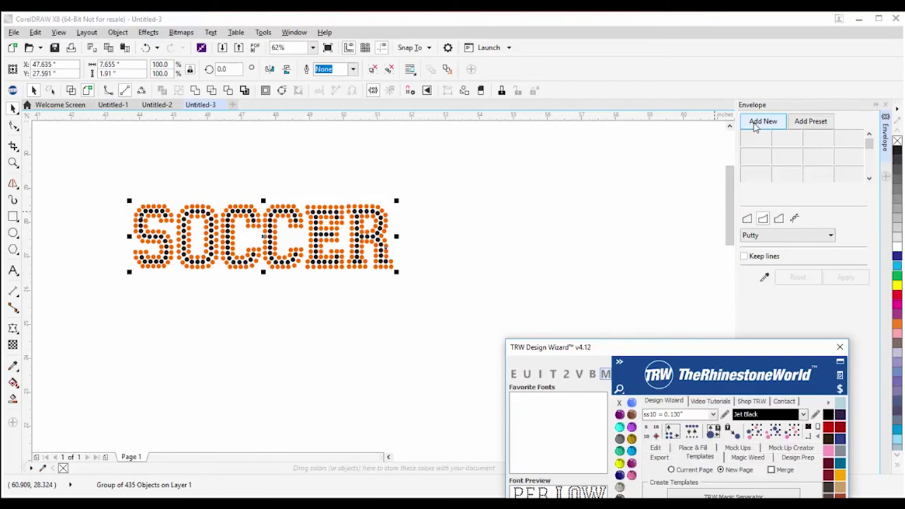
click(754, 124)
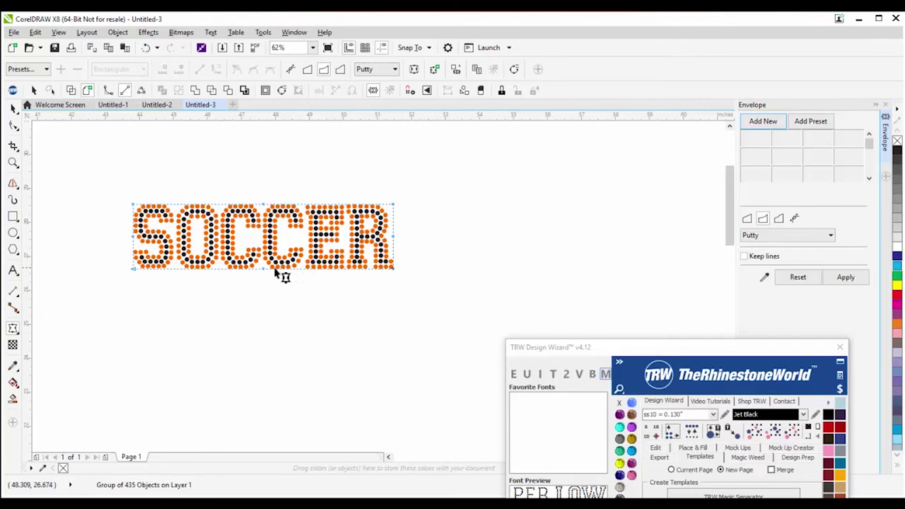
drag(270, 271, 262, 254)
key(ctrl+z)
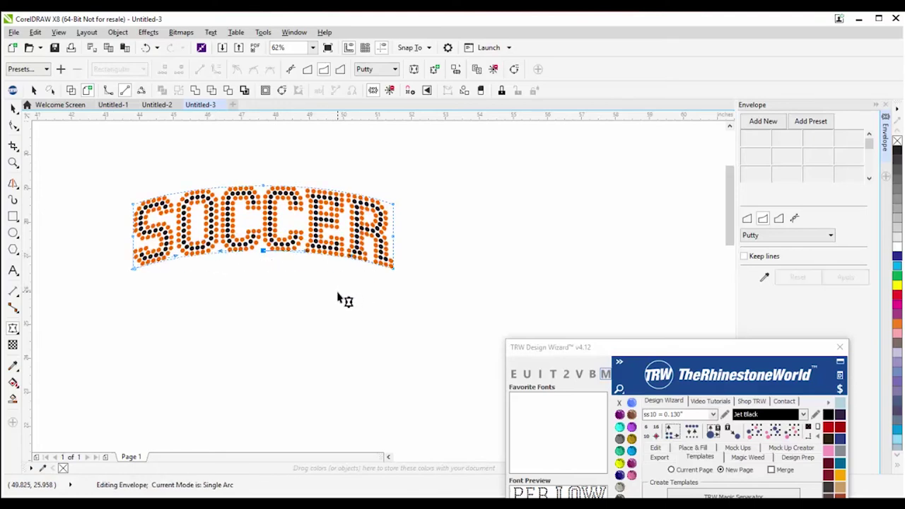
key(ctrl+z)
Step: Bend only the bottom edge of the rhinestone SOCCER group upward into an arch with the Single Arc envelope
drag(700, 347, 659, 118)
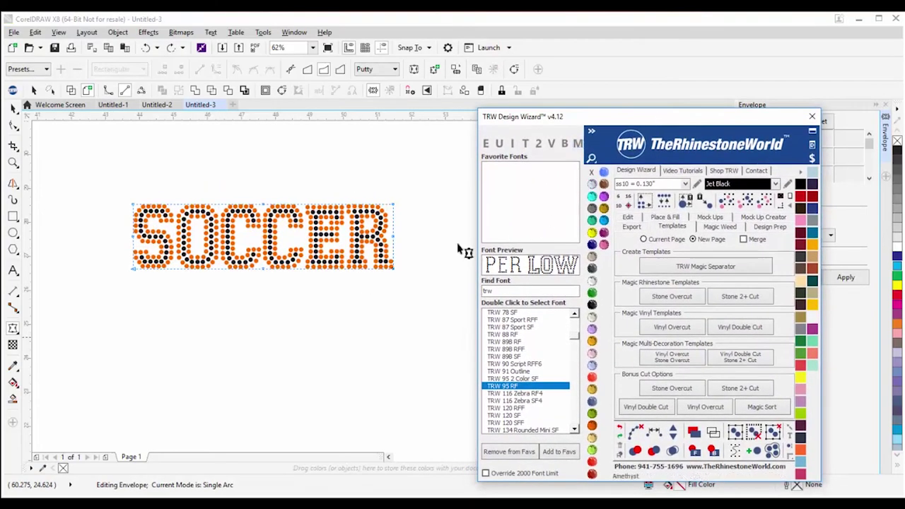
drag(264, 270, 262, 246)
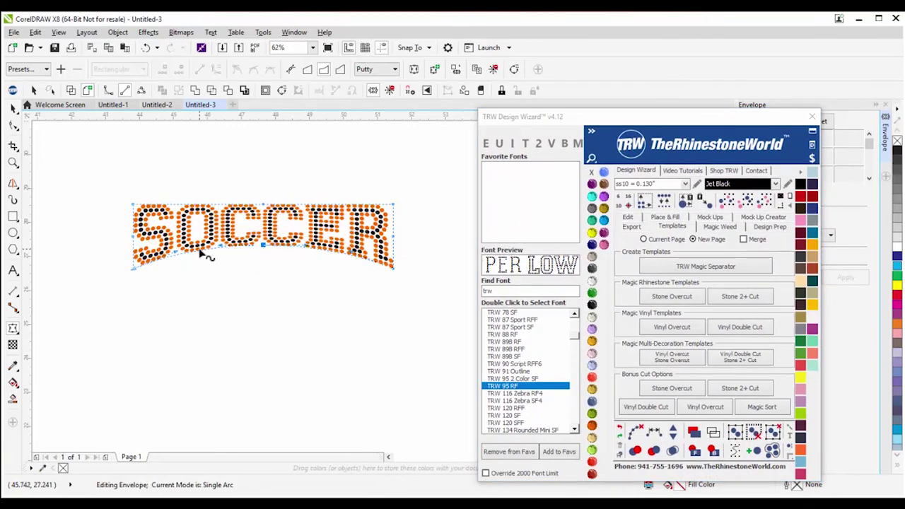
Step: Undo the bottom-edge bend and place a copy of the rhinestone SOCCER group about 3.1 inches below the original
key(ctrl+z)
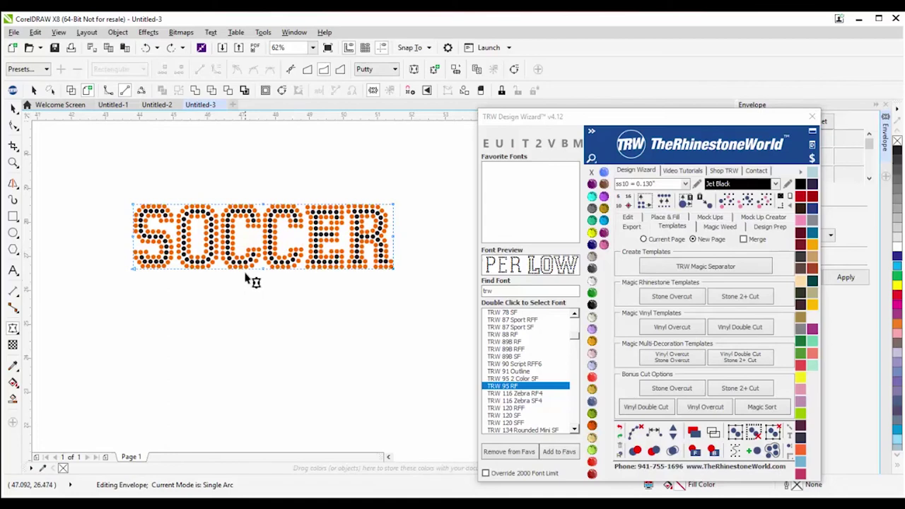
key(space)
drag(239, 257, 270, 356)
right_click(271, 356)
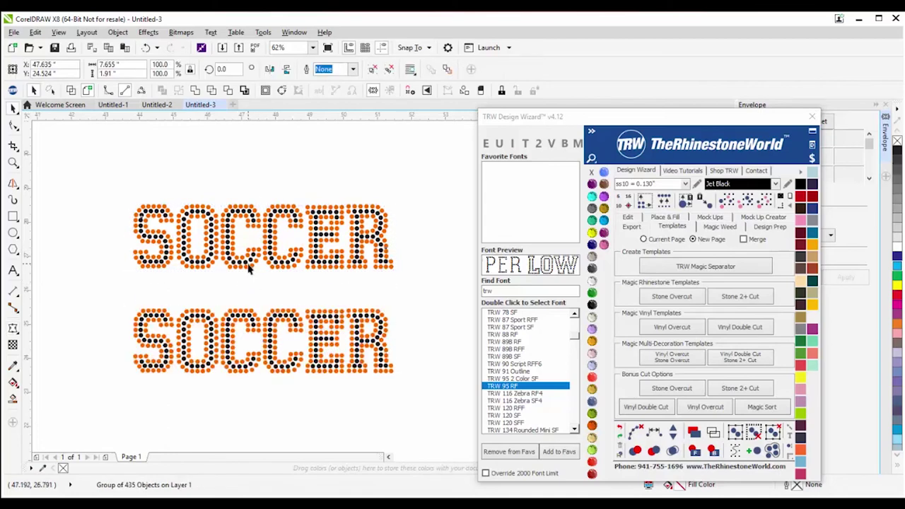
Step: Add a new envelope to the original rhinestone SOCCER group and arch both its top and bottom edges upward
drag(738, 118, 729, 204)
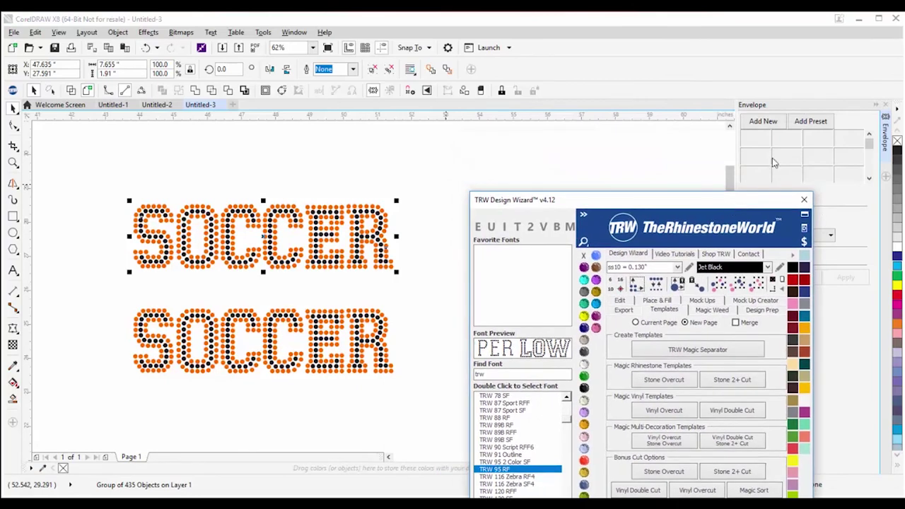
click(763, 122)
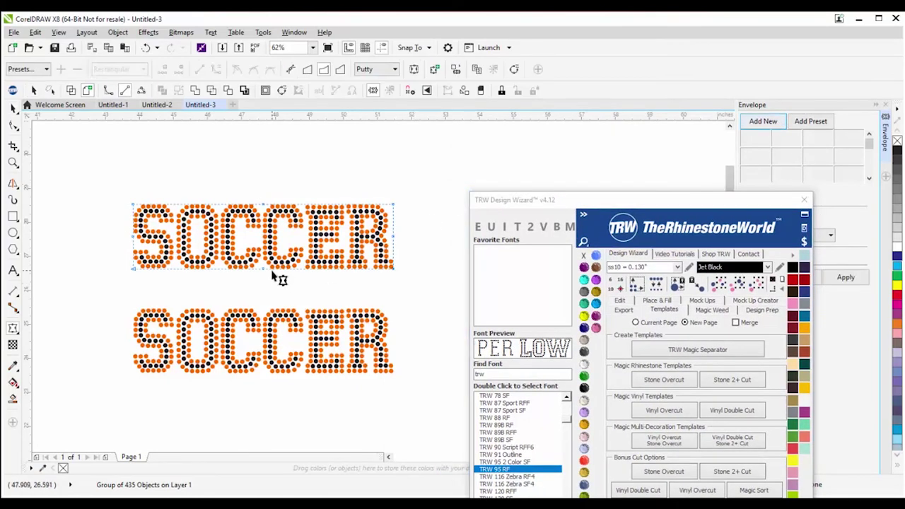
drag(268, 259, 274, 250)
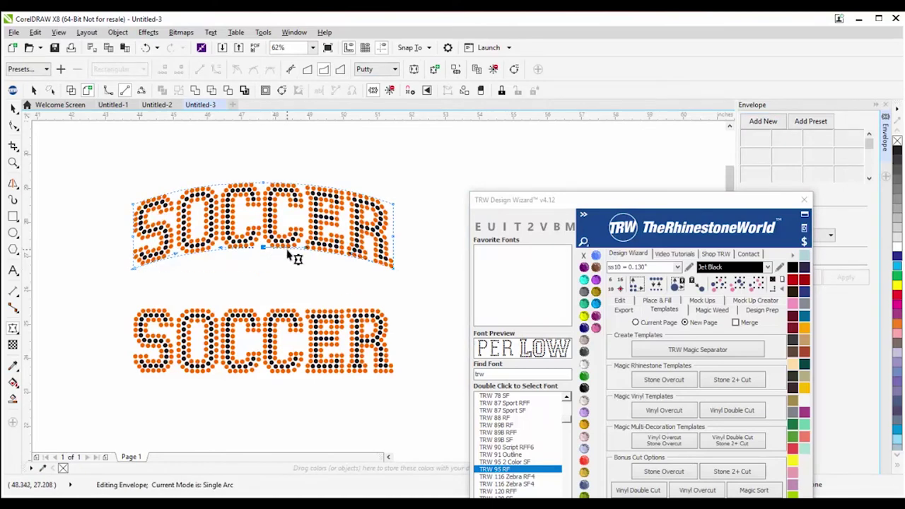
key(space)
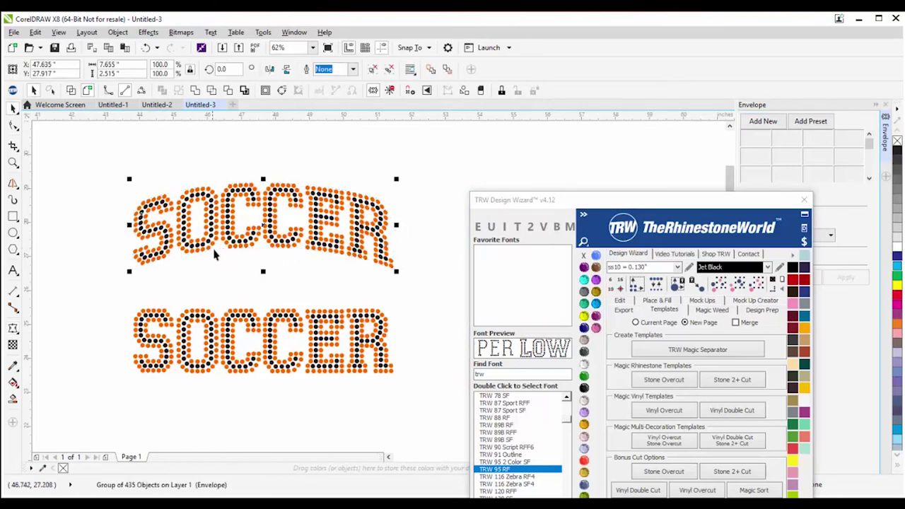
Step: Examine the shape of the stones in the S and O of the arched SOCCER up close
click(284, 274)
scroll(182, 231, up, 2)
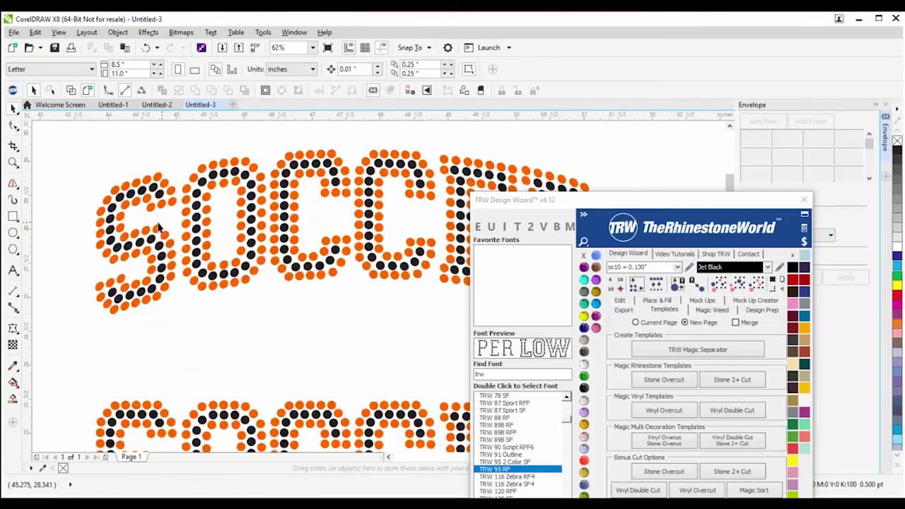
scroll(119, 199, up, 1)
scroll(126, 203, up, 1)
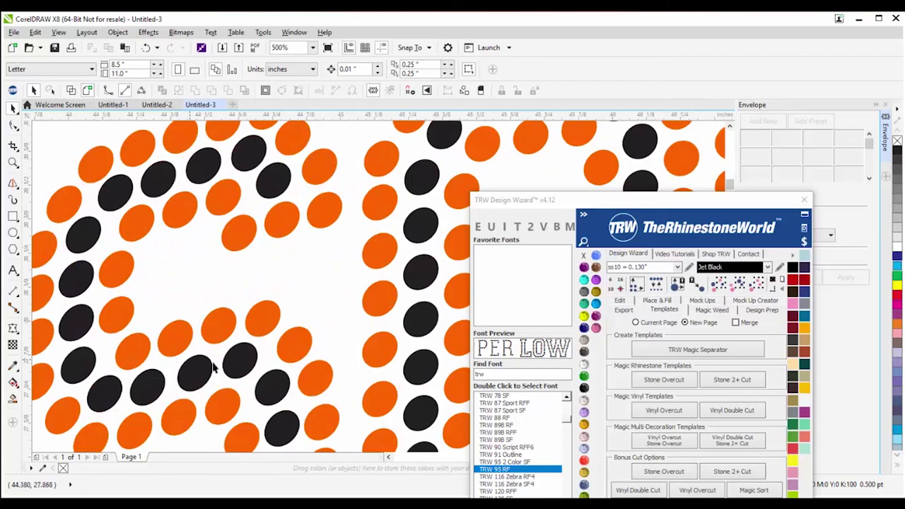
scroll(196, 328, down, 3)
Step: Ungroup the arched SOCCER and replace all its stones with ss10 (0.130") stones
click(243, 222)
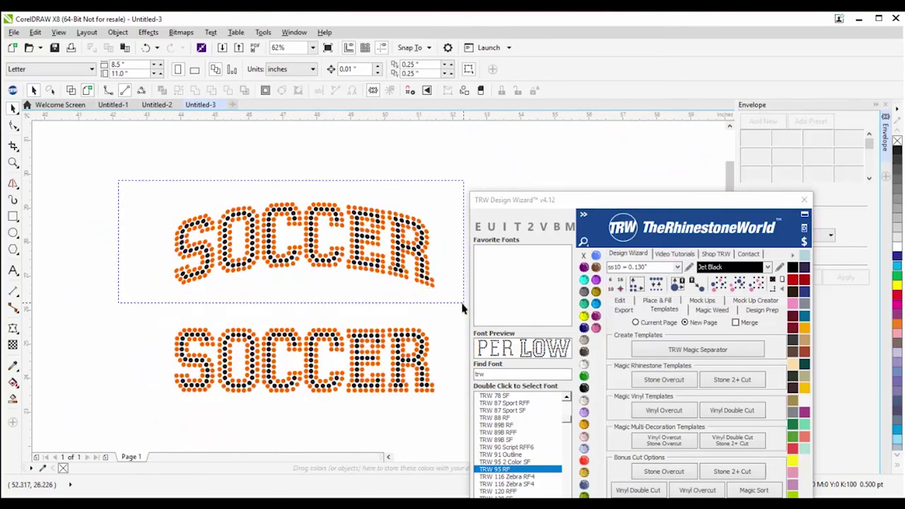
click(374, 71)
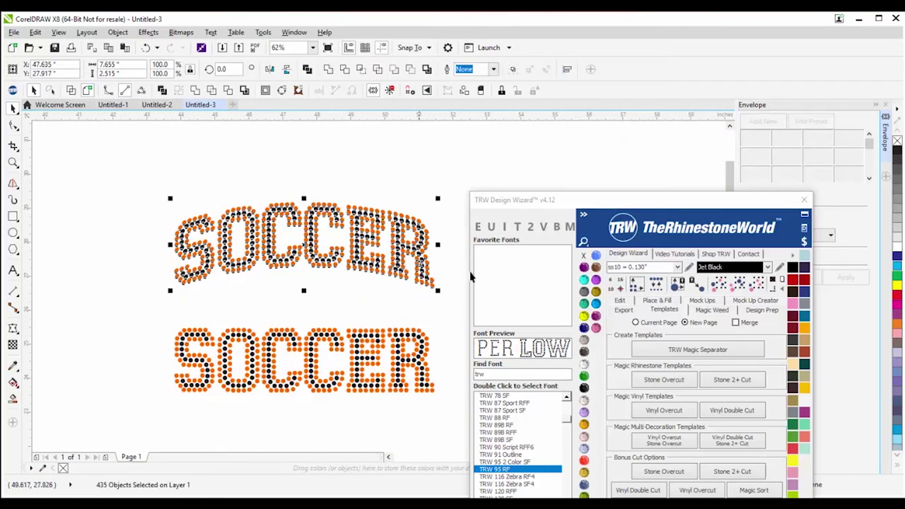
click(639, 283)
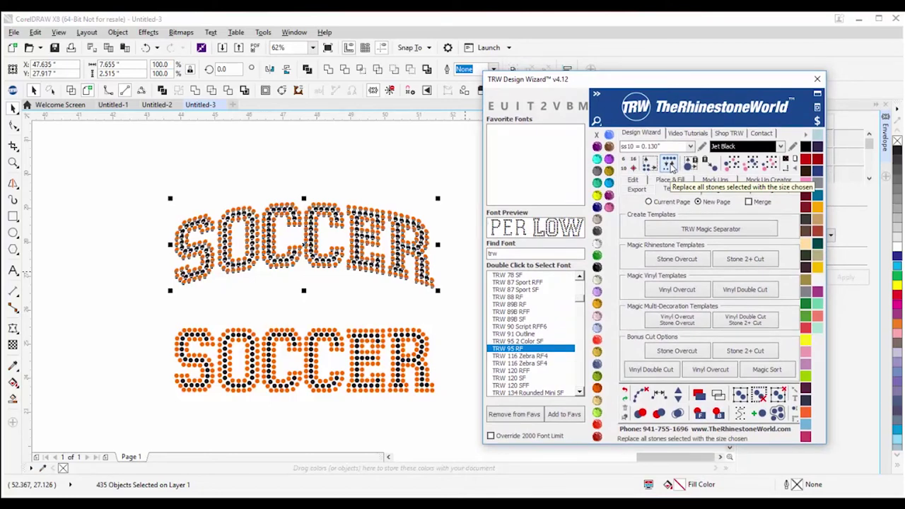
click(675, 165)
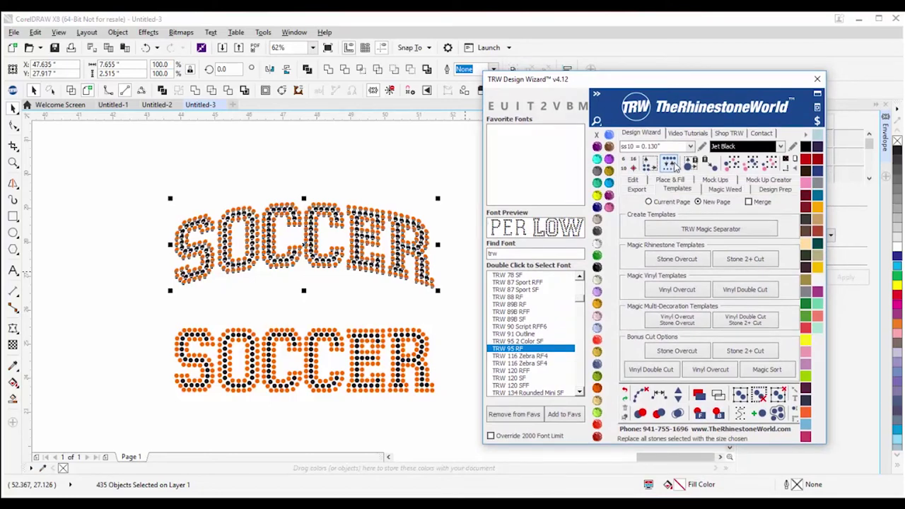
click(382, 170)
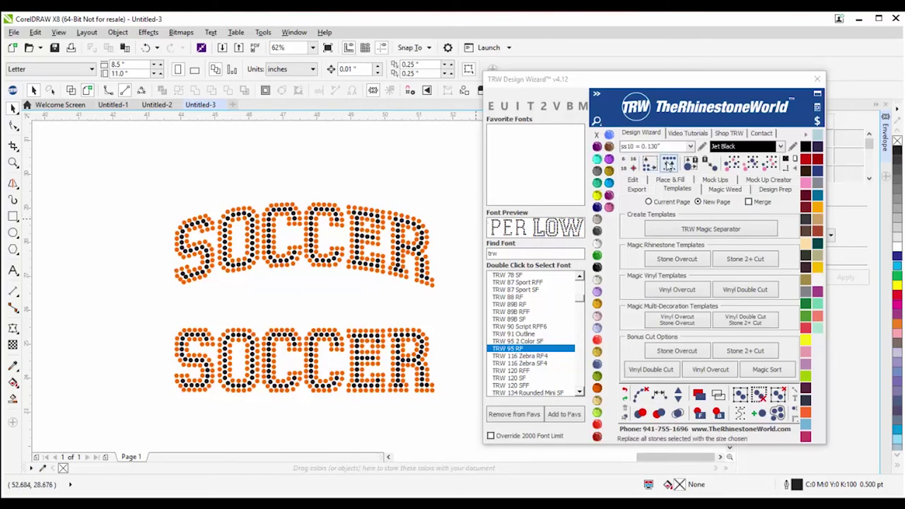
Step: Compare the roundness and spacing of the stones in the arched SOCCER with those in the straight copy
scroll(166, 233, up, 7)
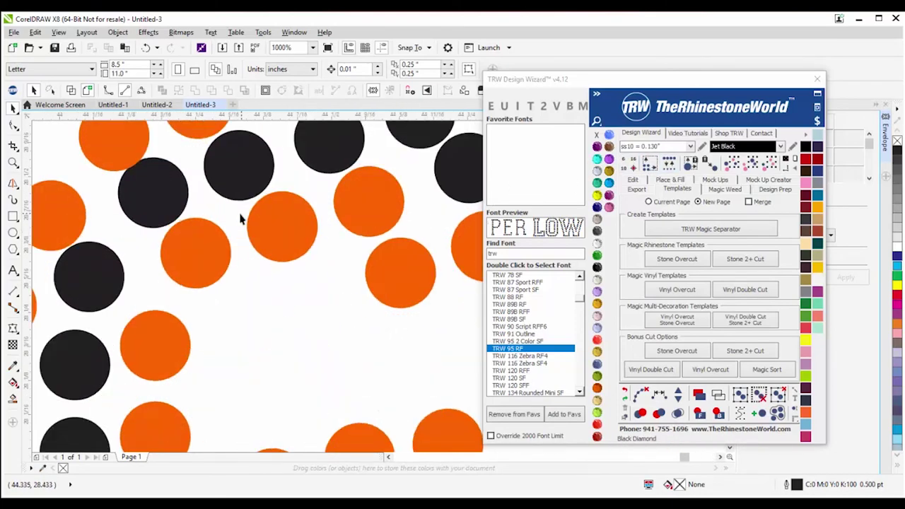
scroll(131, 205, down, 3)
scroll(222, 243, up, 3)
scroll(231, 260, down, 4)
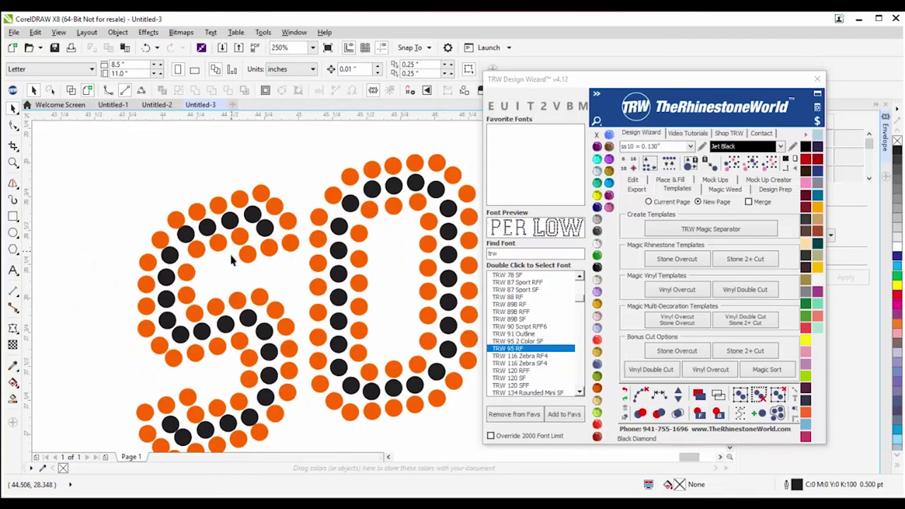
scroll(198, 281, down, 4)
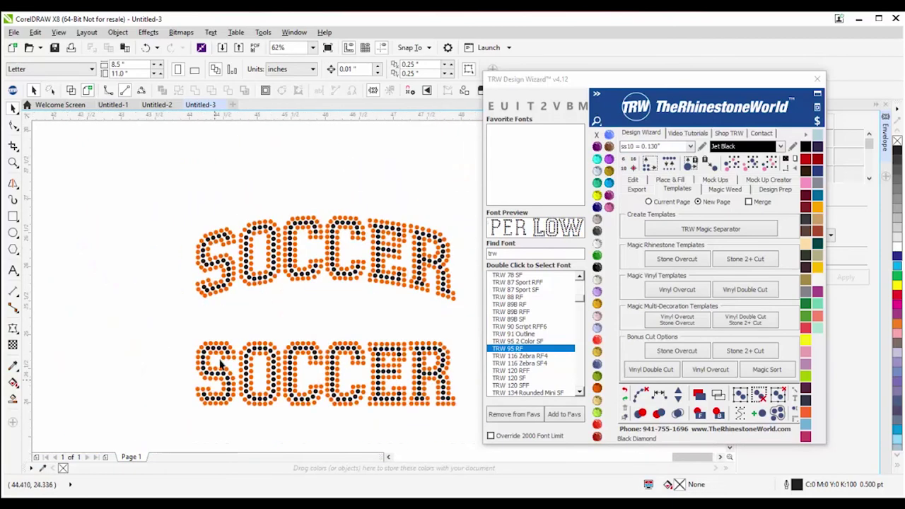
scroll(209, 310, up, 4)
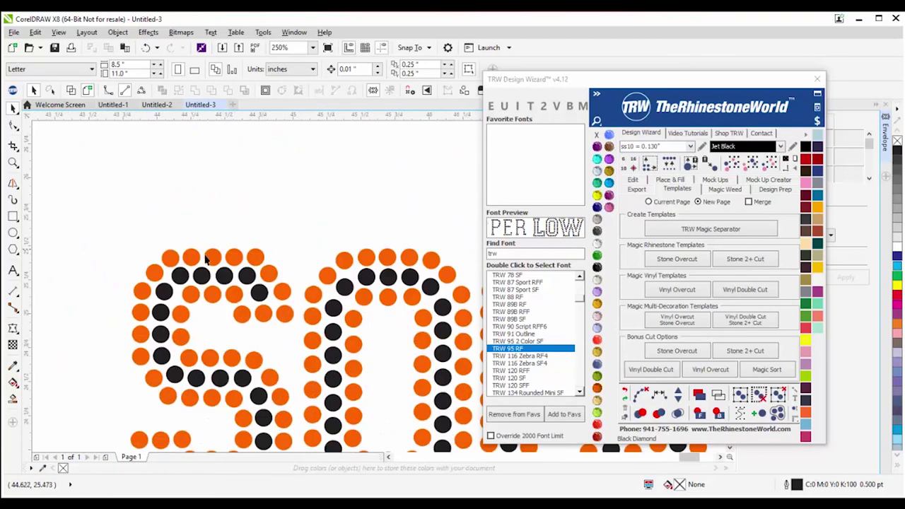
scroll(193, 392, down, 4)
scroll(201, 246, up, 5)
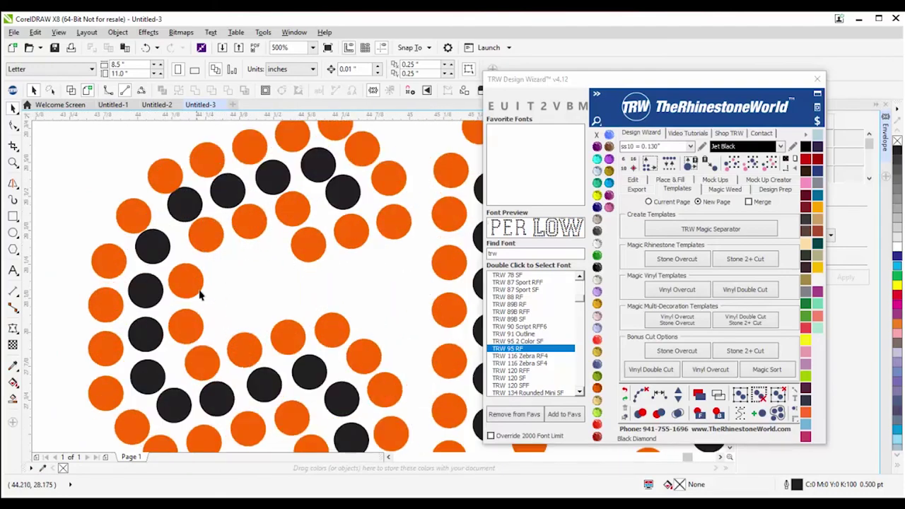
scroll(204, 239, up, 2)
scroll(204, 237, down, 2)
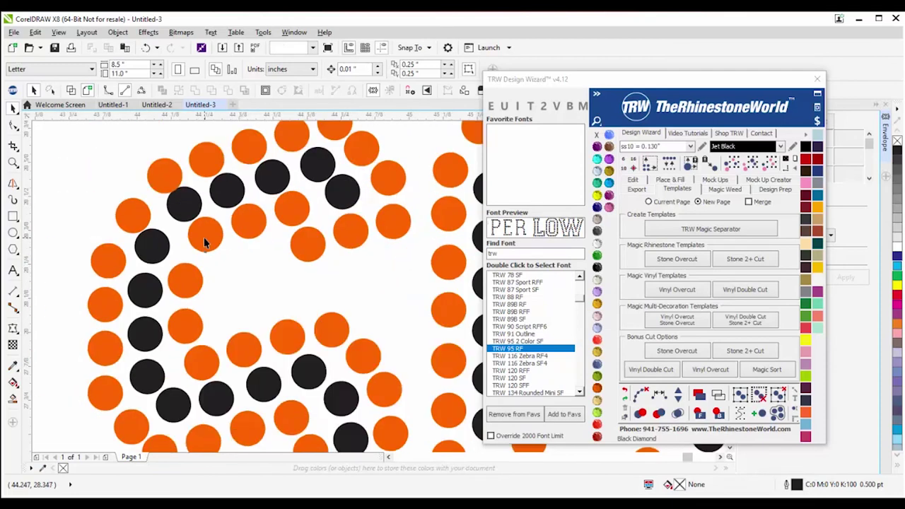
Step: Check an orange stone's size in the arched S, undo the stone replacement, and check the neighbouring stone's size
click(204, 236)
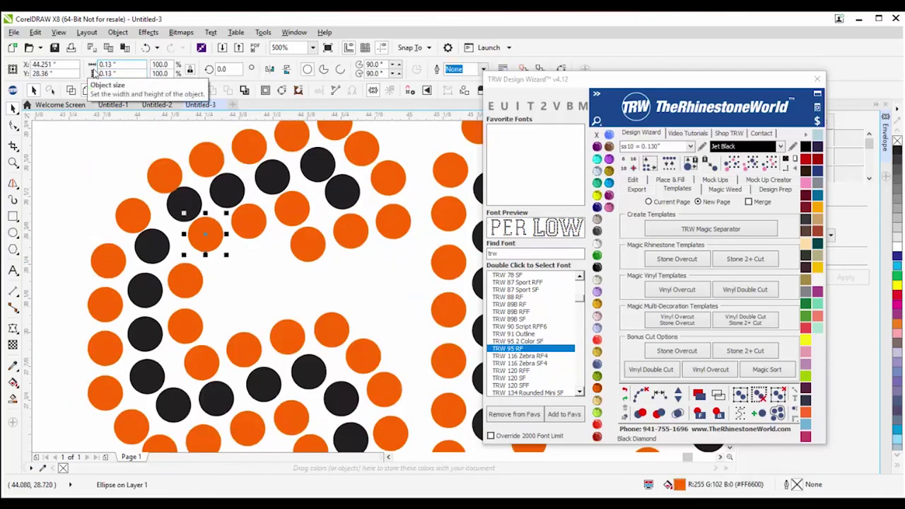
click(254, 287)
click(244, 224)
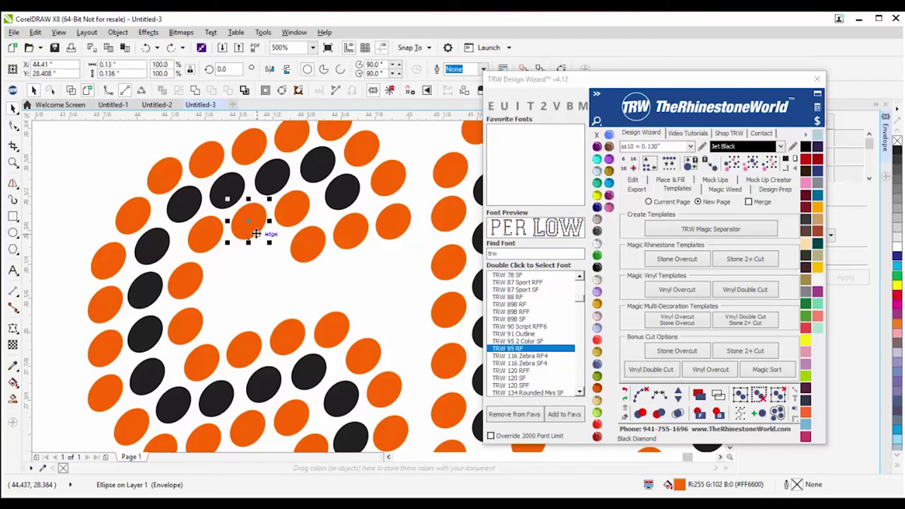
click(219, 252)
Step: Select the whole arched SOCCER and replace its stones with the ss10 (0.130") size again
key(F4)
drag(159, 217, 466, 306)
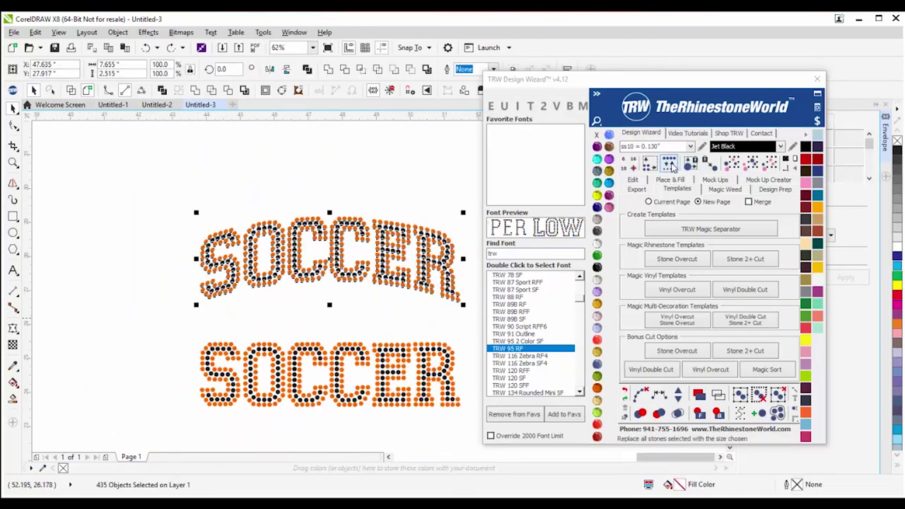
click(141, 248)
Step: Shift the orange stones around the upper curve of the arched S slightly to even out their spacing
scroll(225, 244, up, 4)
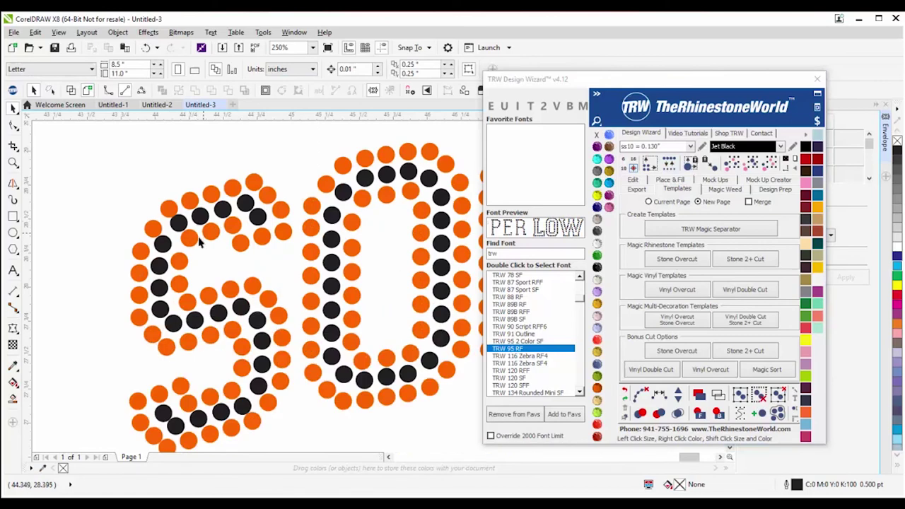
scroll(203, 238, up, 4)
click(150, 238)
drag(238, 236, 227, 233)
drag(317, 206, 311, 212)
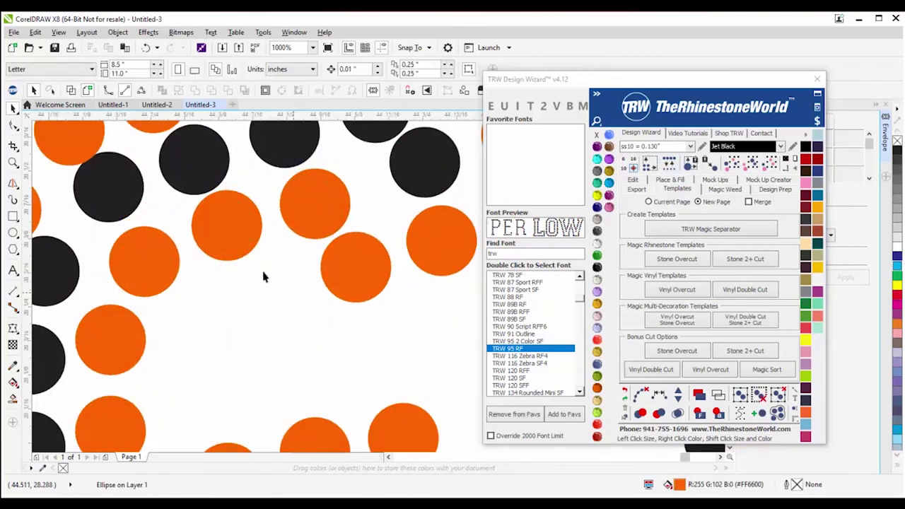
scroll(290, 295, down, 3)
scroll(228, 242, up, 3)
drag(228, 242, 204, 237)
scroll(159, 189, down, 2)
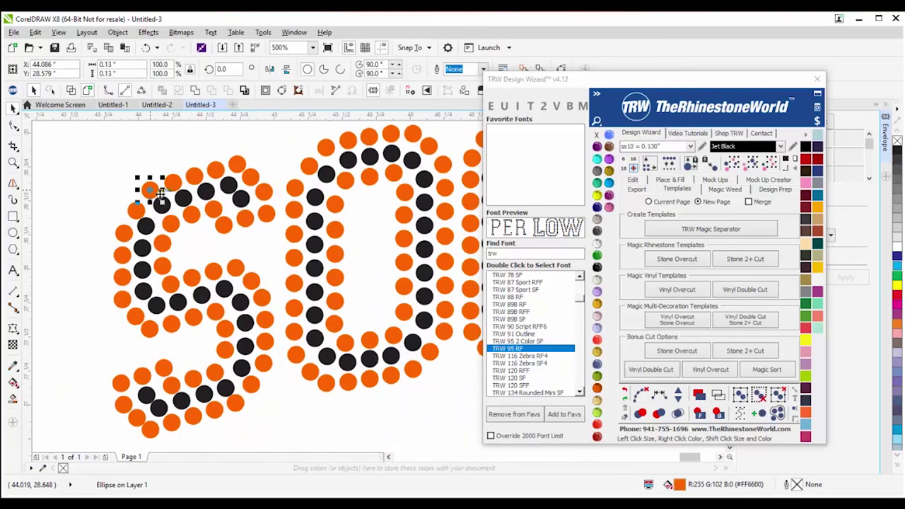
Step: Reposition the orange stone at the outer lower bend of the arched S's upper bowl to even its spacing
scroll(162, 332, up, 2)
click(178, 314)
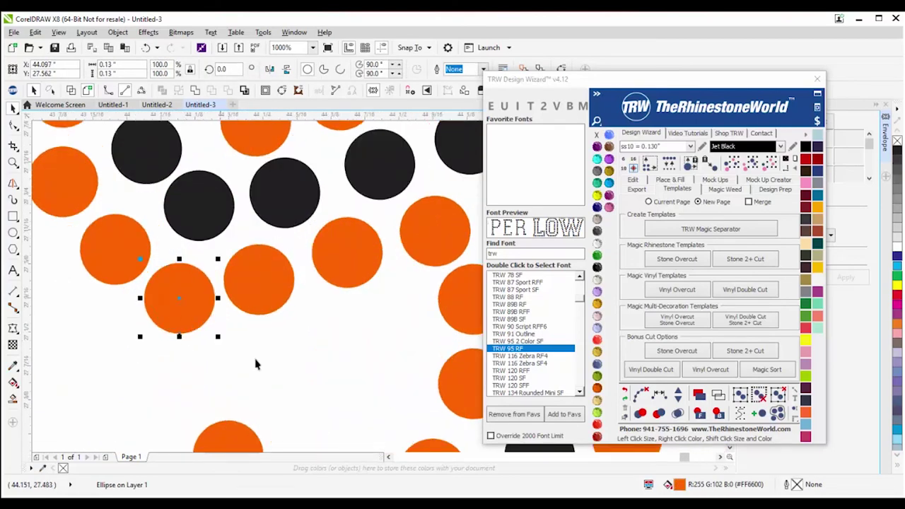
click(241, 362)
scroll(242, 362, down, 5)
scroll(382, 315, up, 2)
scroll(394, 320, down, 1)
scroll(76, 284, down, 2)
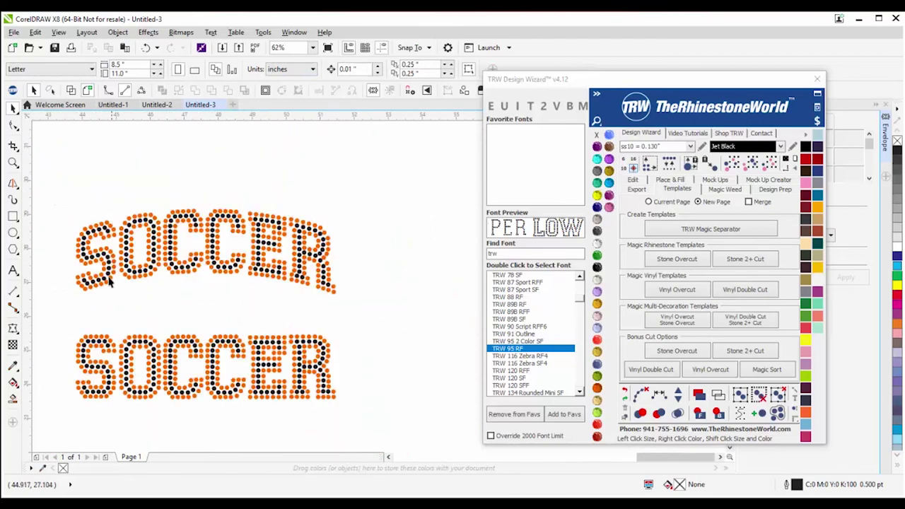
Step: Adjust the orange stone on the lower inner curve of the arched R's bowl and review the other letters' spacing
scroll(311, 263, up, 10)
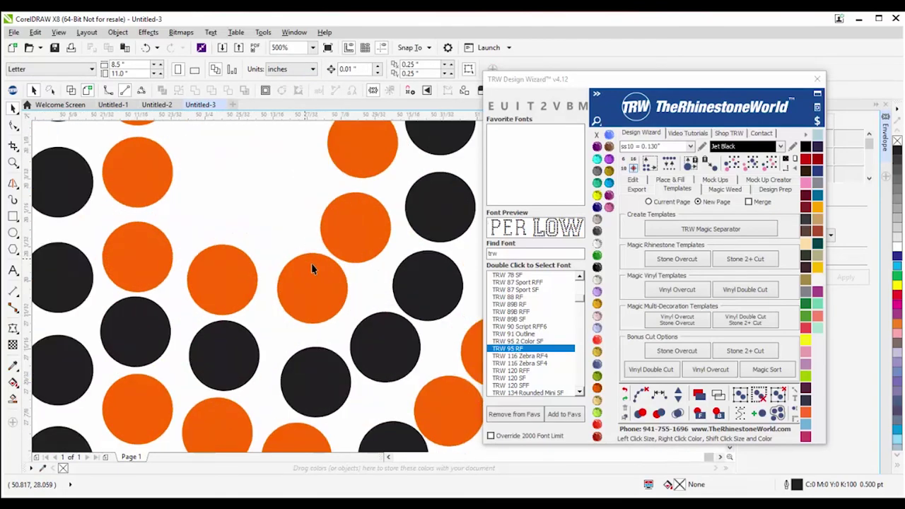
click(309, 279)
scroll(399, 192, down, 8)
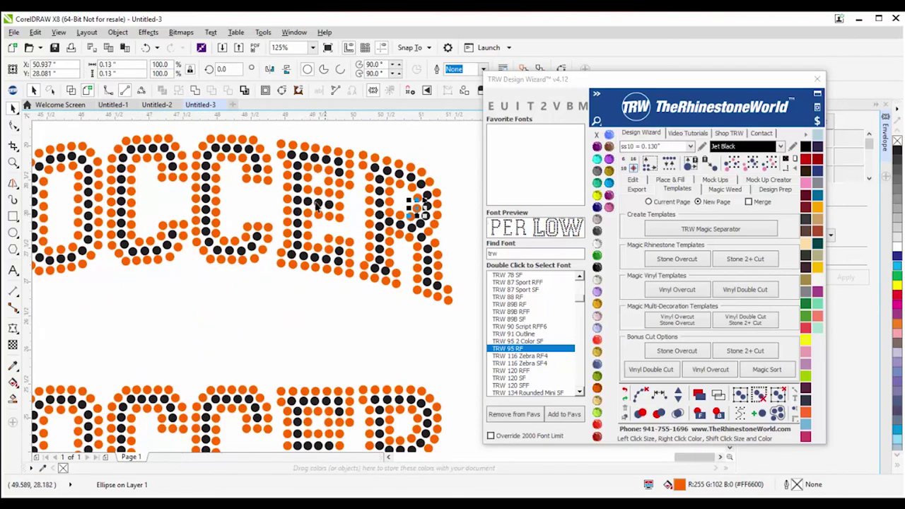
scroll(183, 246, up, 3)
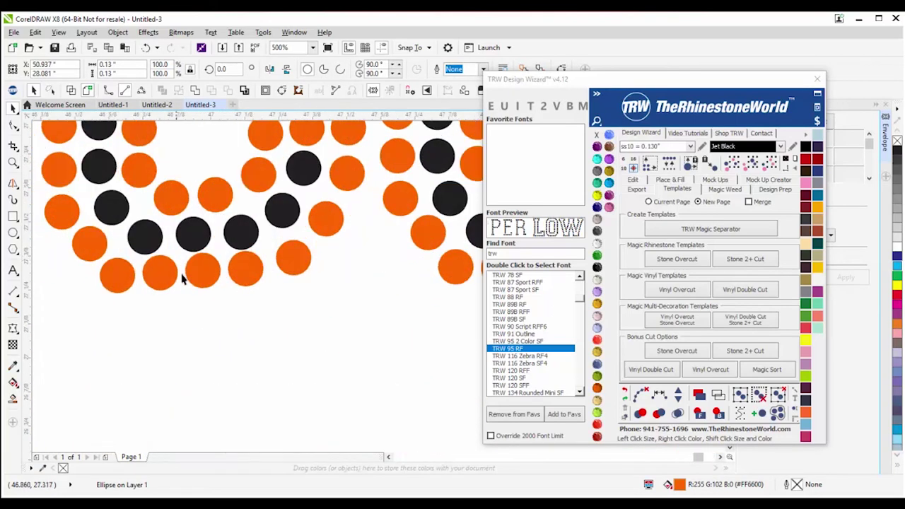
scroll(350, 319, down, 3)
scroll(273, 286, up, 2)
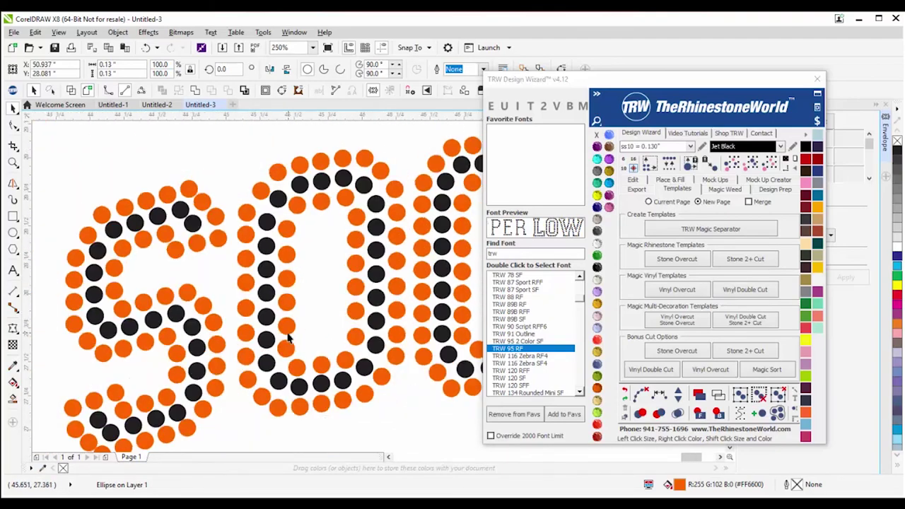
Step: Move the outer orange stones along the bottom curve of the arched O slightly so they are evenly spaced
scroll(373, 392, up, 2)
scroll(378, 404, up, 1)
click(346, 399)
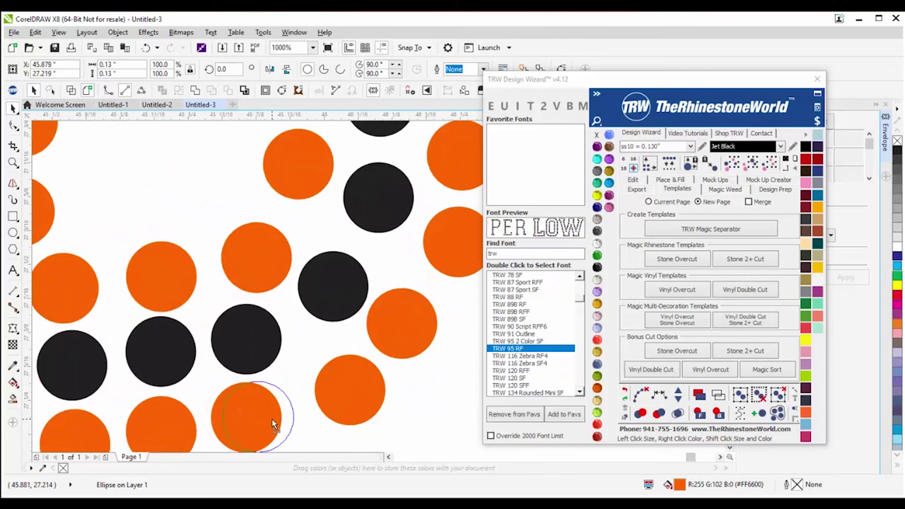
scroll(269, 368, down, 1)
drag(223, 403, 231, 400)
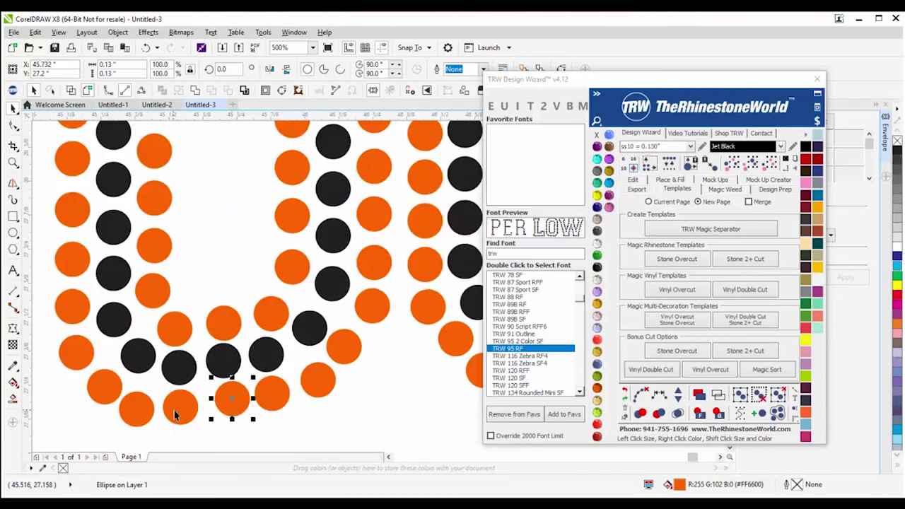
drag(177, 413, 189, 414)
click(137, 409)
click(282, 424)
Step: Reposition the orange stone at the inner tip of the arched S's upper curve to even its spacing
scroll(258, 406, down, 4)
scroll(252, 388, down, 2)
scroll(212, 325, up, 3)
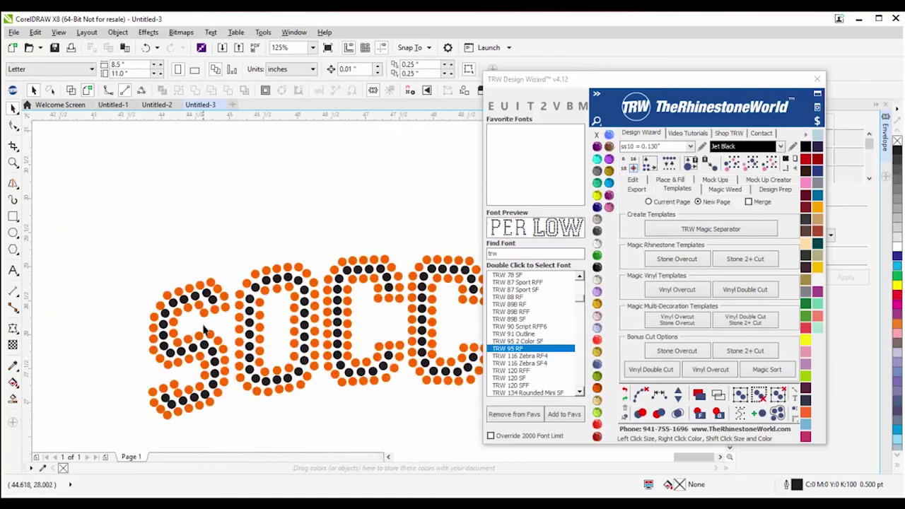
scroll(157, 318, up, 4)
click(186, 347)
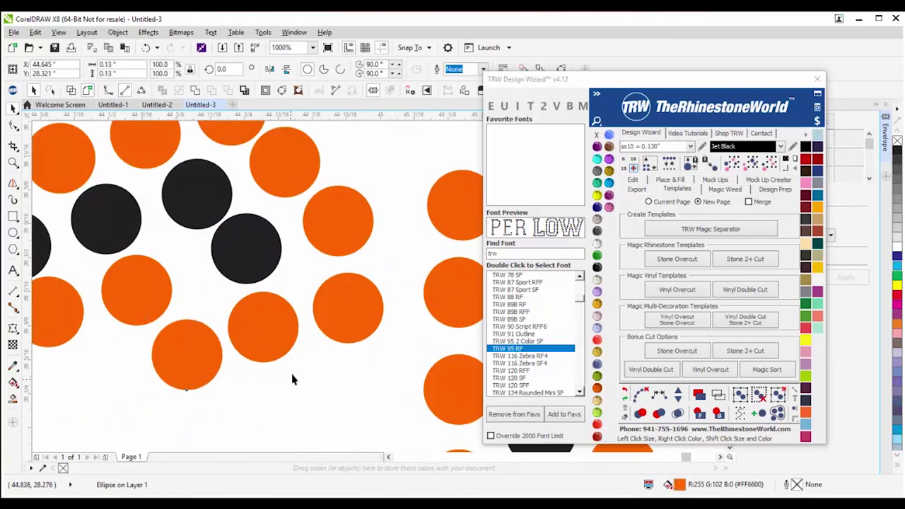
Step: Reposition the orange stones around the outer corner of the arched S's lower tail so they are evenly spaced
scroll(260, 286, down, 5)
scroll(194, 317, up, 5)
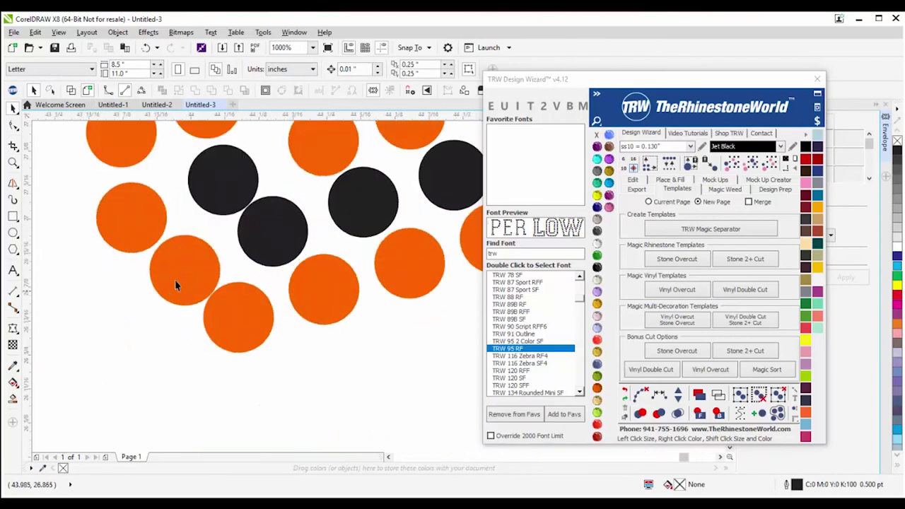
drag(248, 333, 184, 283)
click(173, 204)
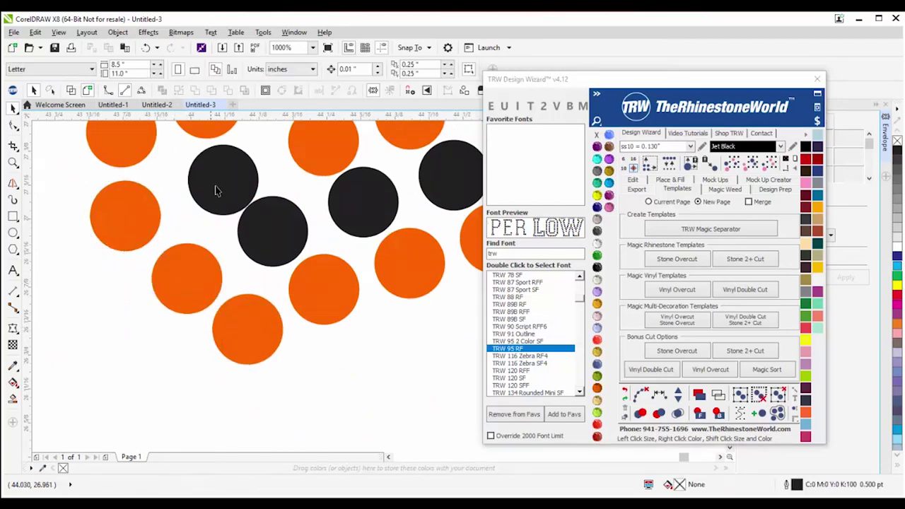
scroll(214, 196, up, 2)
click(231, 181)
scroll(203, 232, down, 4)
click(219, 238)
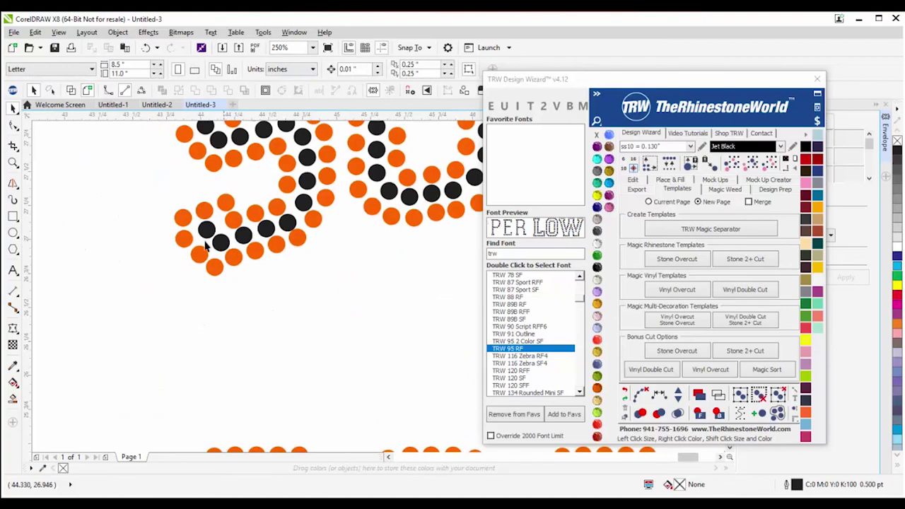
Step: Shift the orange stones along the inner edge of the arched S's lower bowl toward the bend to even their spacing
scroll(212, 247, down, 2)
scroll(191, 272, up, 6)
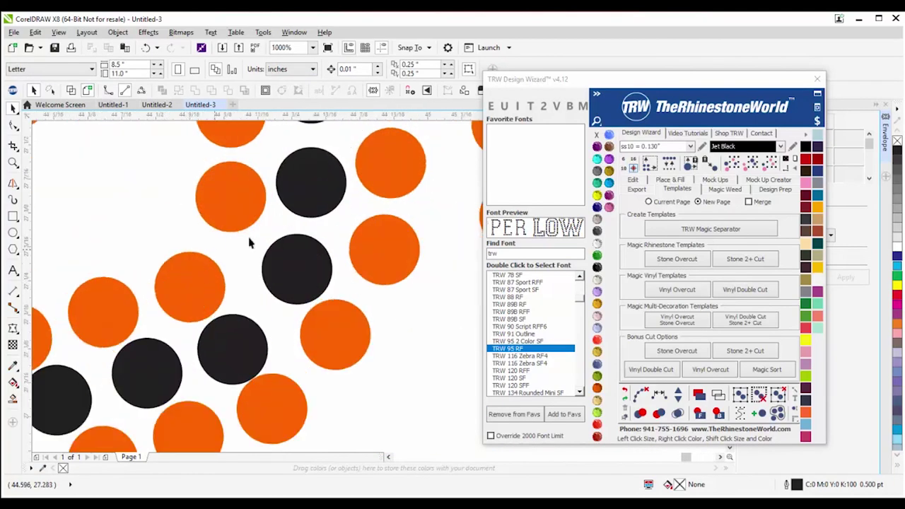
scroll(244, 261, down, 2)
scroll(239, 282, up, 4)
drag(235, 280, 221, 291)
drag(317, 259, 301, 265)
drag(405, 235, 372, 230)
scroll(373, 234, down, 3)
scroll(438, 212, up, 3)
drag(303, 252, 341, 209)
scroll(301, 225, down, 2)
scroll(300, 225, up, 2)
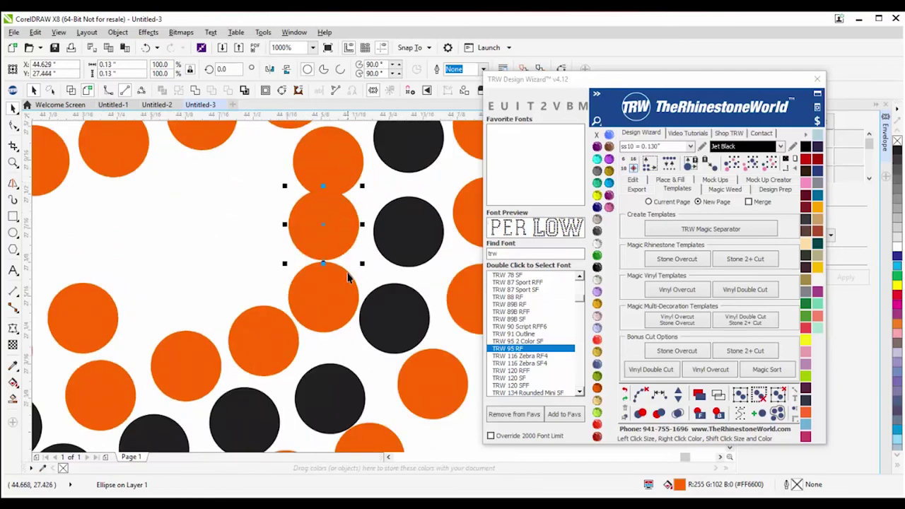
Step: Adjust the orange stones leading into the inner bend of the arched S's lower bowl to close the uneven gaps
scroll(212, 353, down, 2)
scroll(199, 349, up, 2)
click(302, 323)
drag(302, 323, 285, 329)
drag(346, 297, 332, 298)
drag(402, 259, 394, 259)
scroll(393, 259, down, 2)
scroll(339, 192, up, 2)
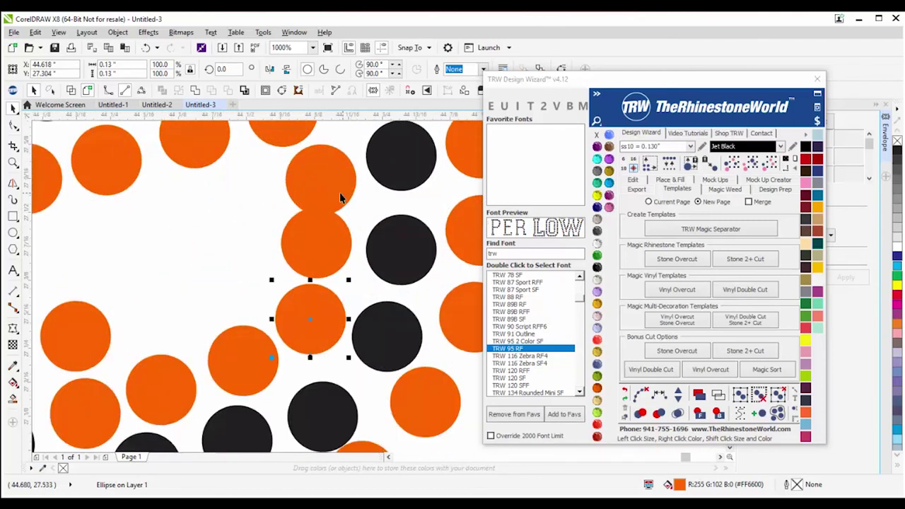
Step: Spread the overlapping orange stones in the inner column of the arched S's lower bowl and review the arched lettering
drag(339, 183, 339, 168)
click(329, 243)
drag(339, 313, 327, 310)
scroll(291, 272, down, 2)
scroll(273, 191, up, 2)
click(264, 185)
click(254, 283)
scroll(272, 276, down, 2)
scroll(268, 273, down, 1)
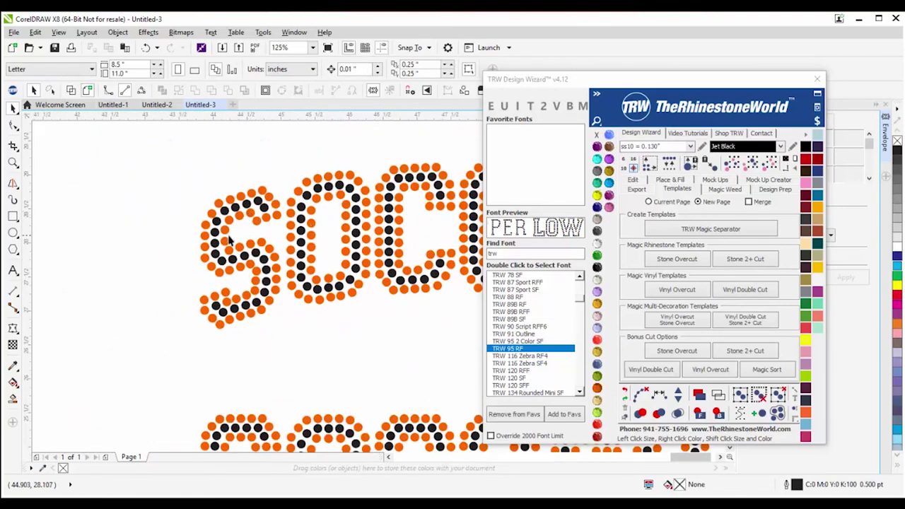
scroll(319, 241, down, 1)
scroll(481, 268, up, 1)
scroll(459, 256, up, 2)
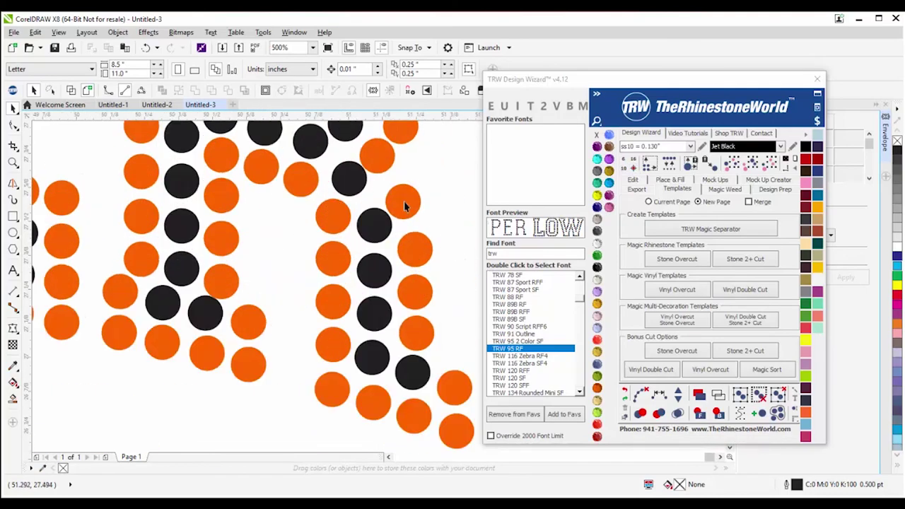
Step: Arch the straight SOCCER rhinestone text steeply with a new envelope and restore its distorted stones to round ss10 size
scroll(314, 178, down, 4)
drag(336, 267, 160, 205)
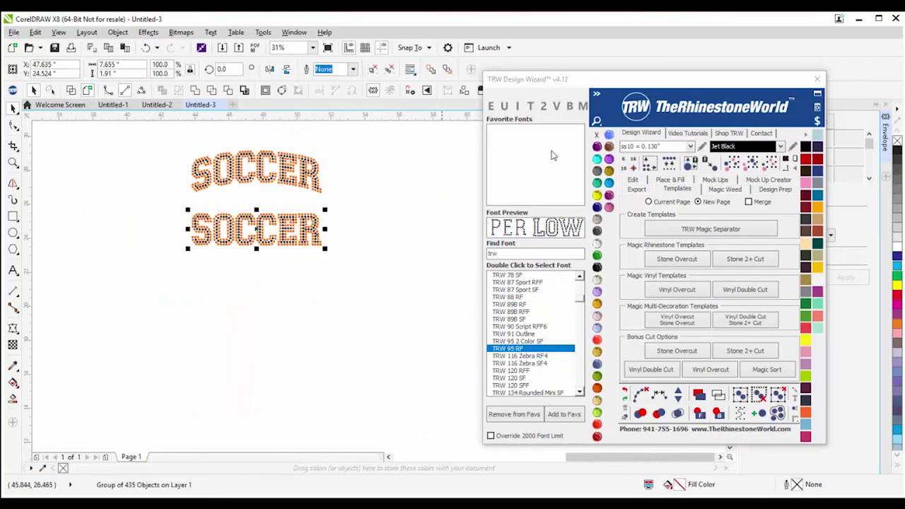
drag(698, 81, 653, 227)
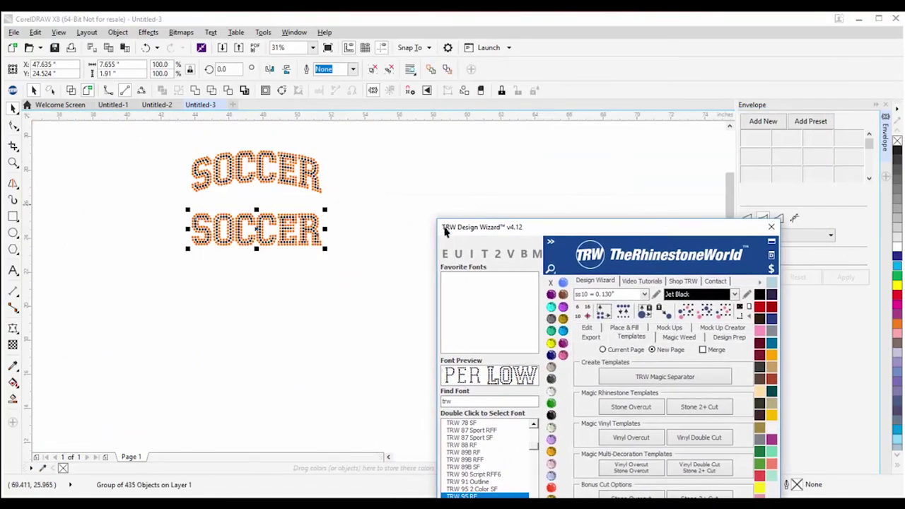
click(762, 121)
drag(258, 250, 261, 301)
key(space)
click(623, 311)
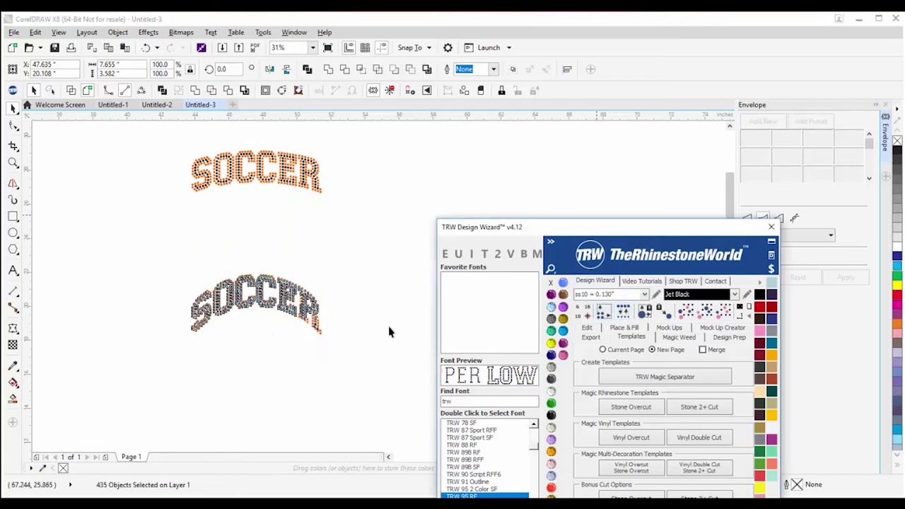
Step: Examine the stone overlaps and gaps in each letter of the steeply arched SOCCER text
scroll(188, 309, up, 7)
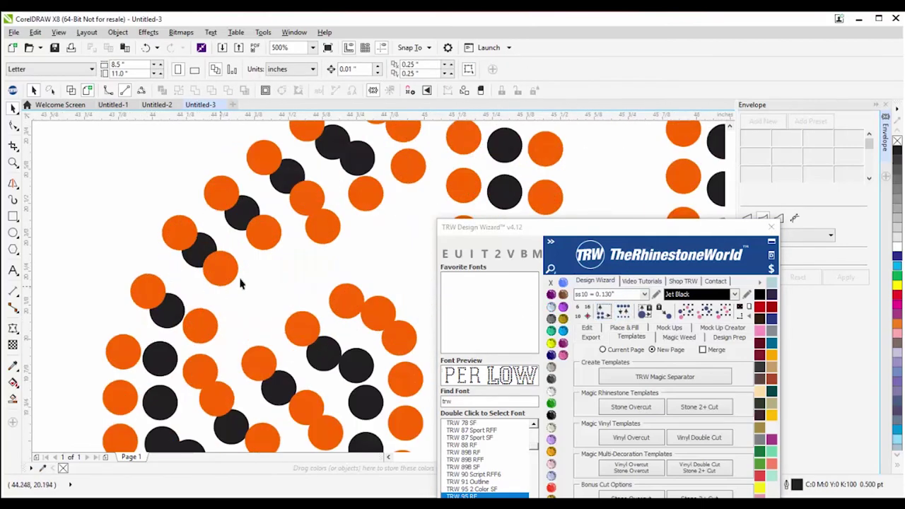
scroll(240, 282, down, 2)
scroll(278, 218, up, 2)
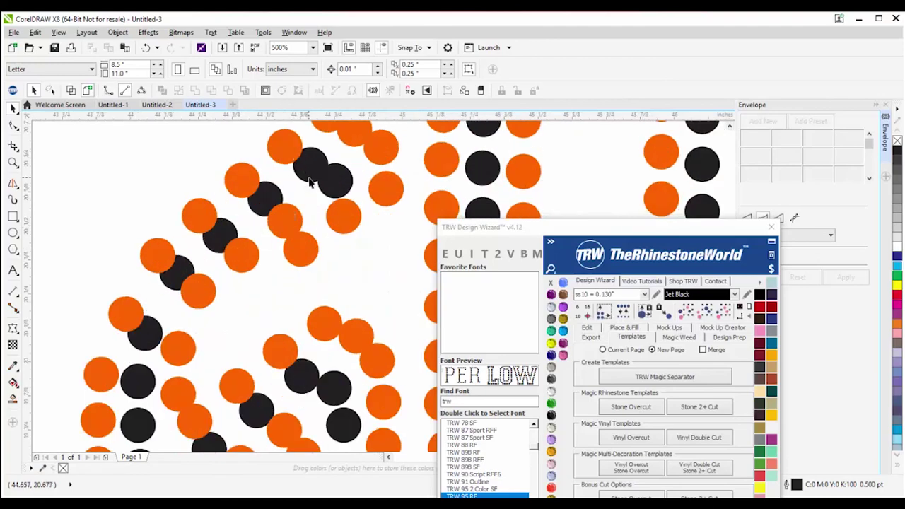
scroll(202, 269, down, 6)
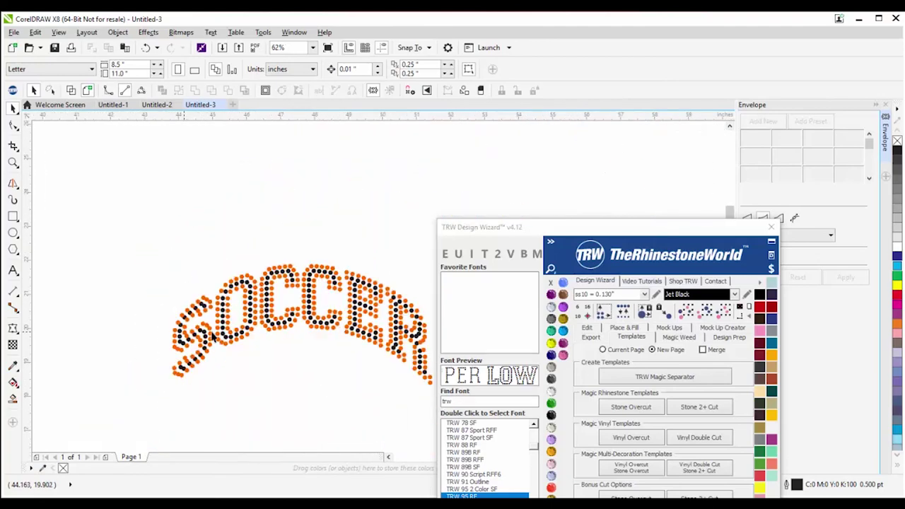
scroll(233, 282, up, 4)
scroll(243, 260, down, 2)
drag(176, 206, 353, 366)
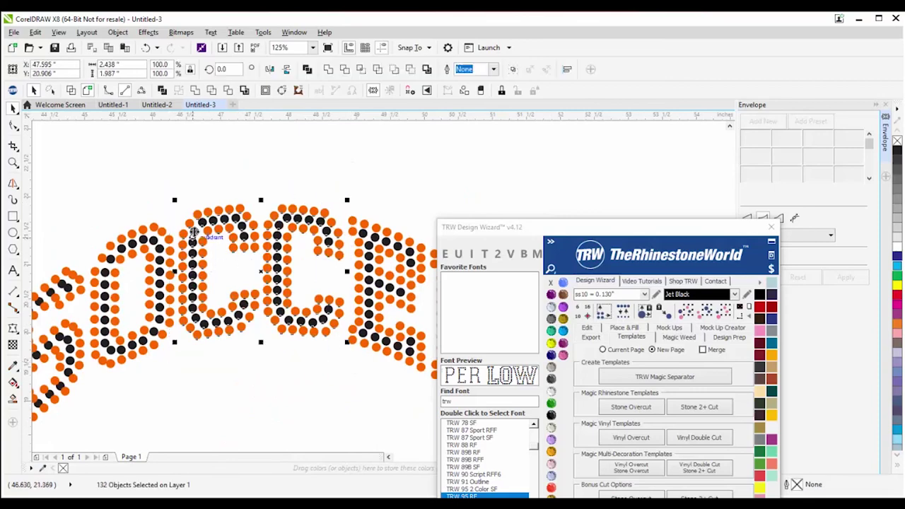
key(Escape)
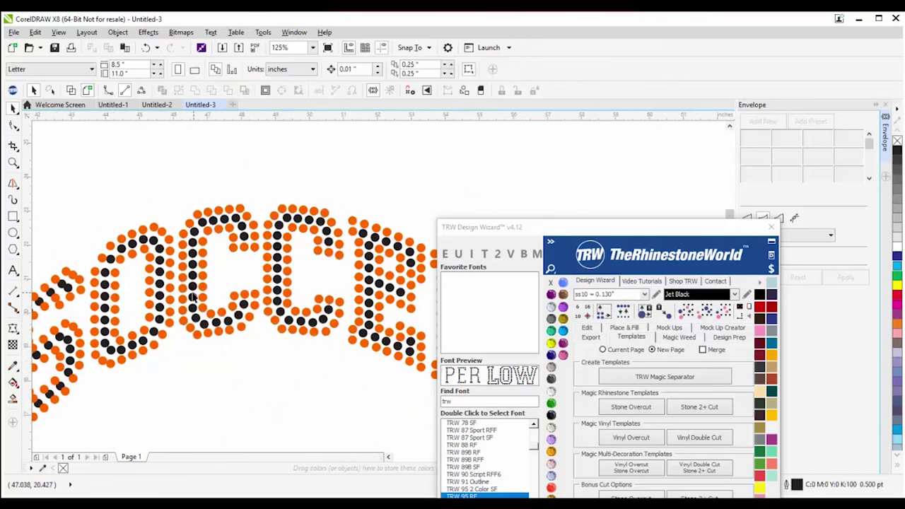
scroll(192, 296, down, 3)
scroll(249, 322, up, 3)
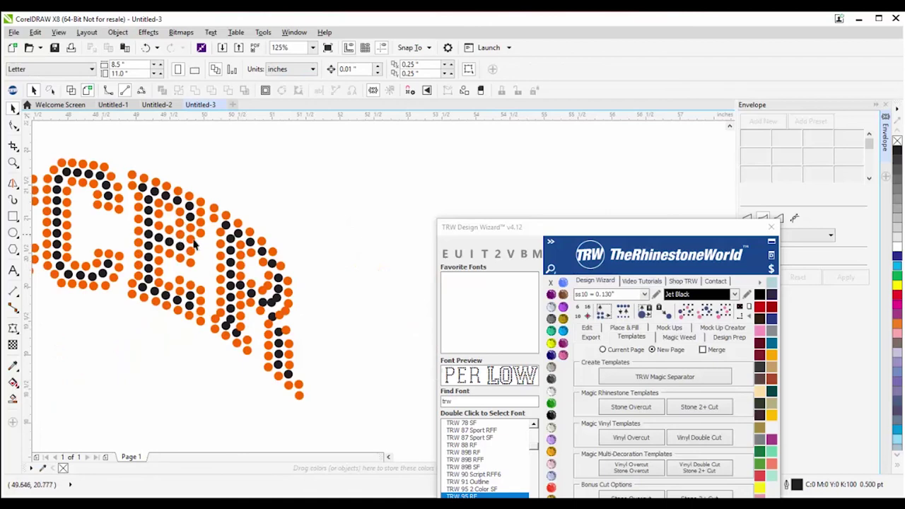
scroll(306, 307, down, 2)
scroll(277, 315, up, 4)
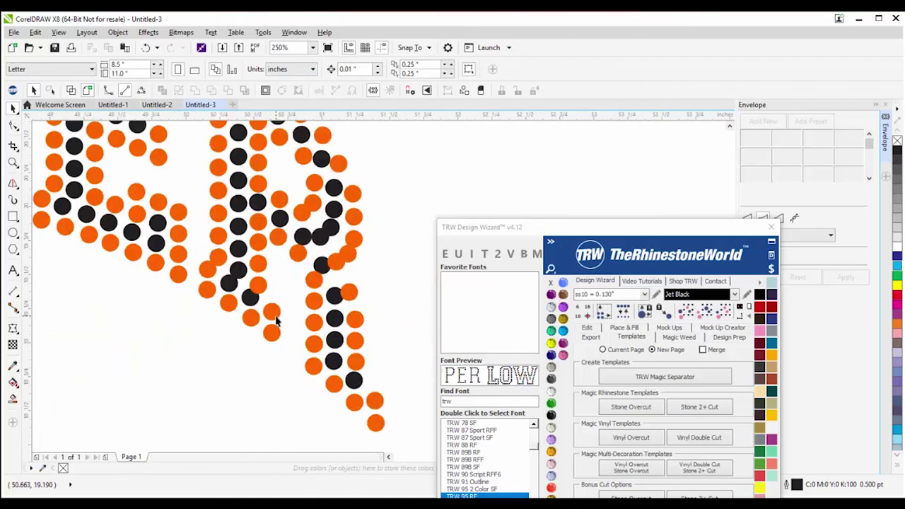
scroll(276, 315, down, 4)
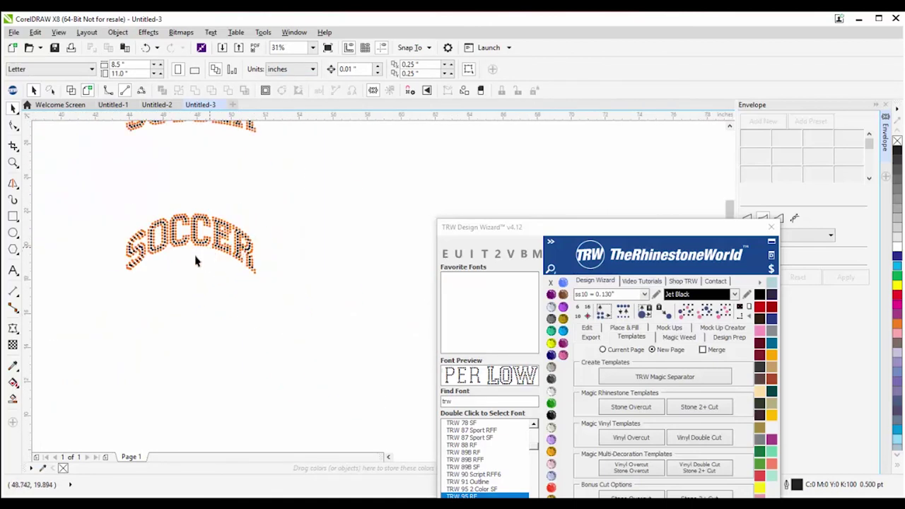
scroll(155, 267, up, 1)
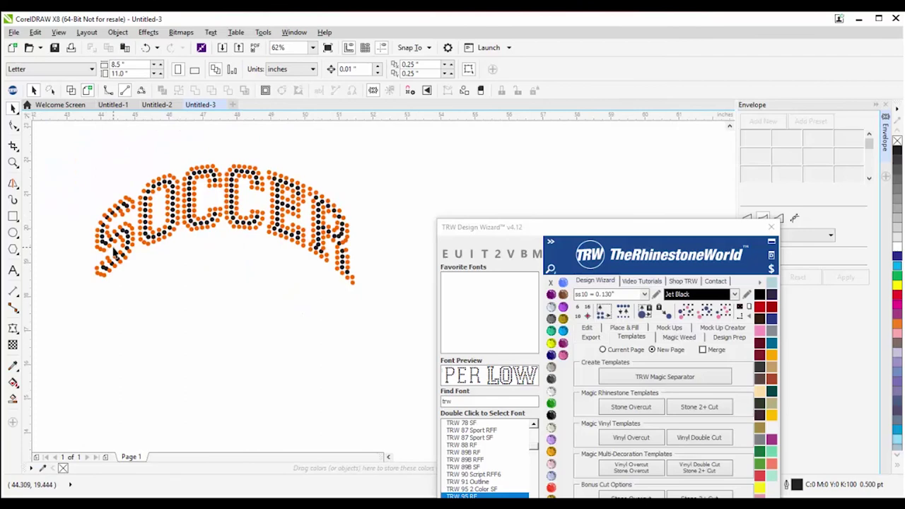
Step: Compare the stone spacing of the gently arched and steeply arched SOCCER texts
scroll(228, 275, down, 2)
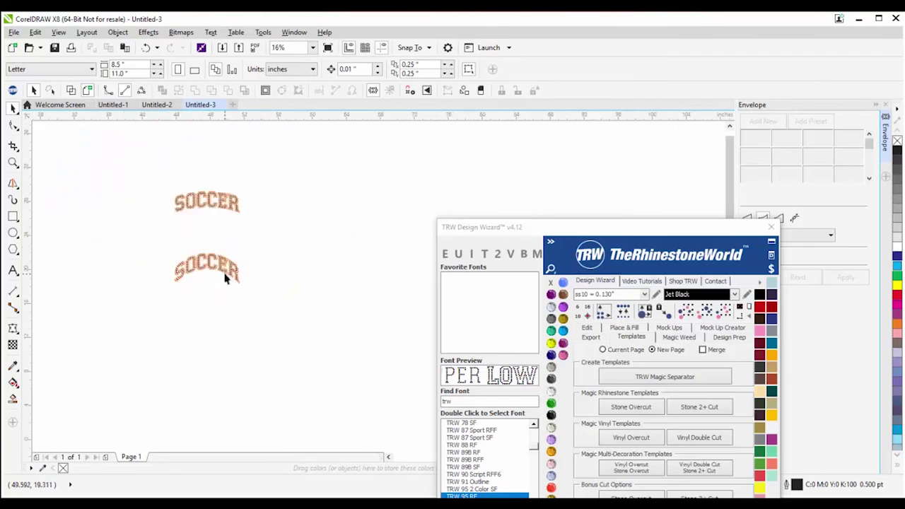
scroll(223, 240, up, 1)
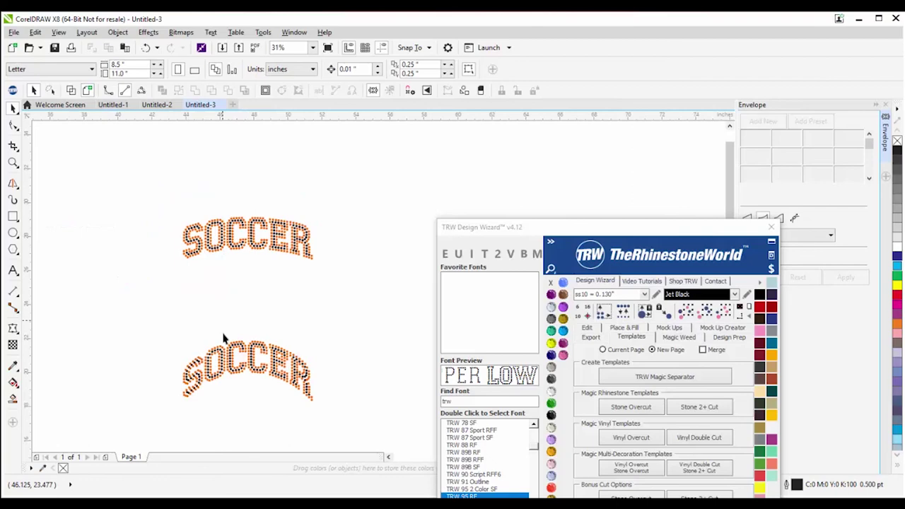
scroll(329, 278, down, 2)
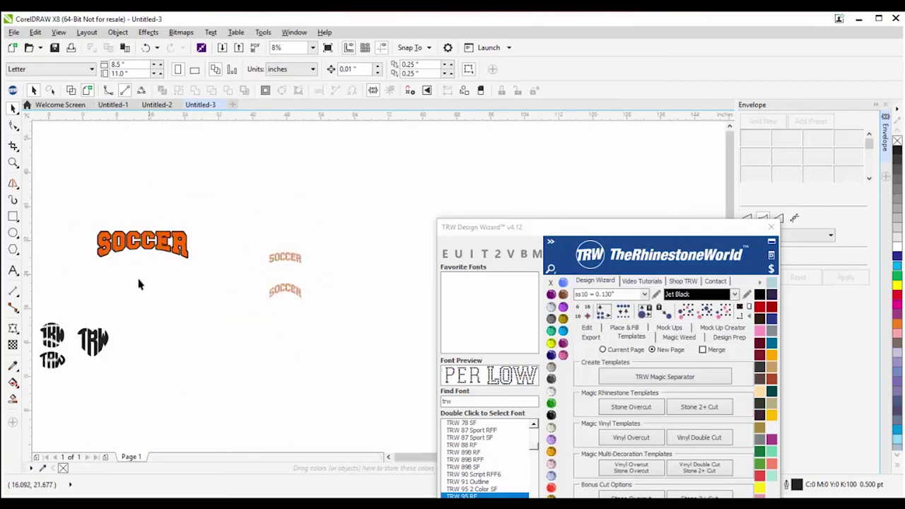
scroll(285, 259, up, 3)
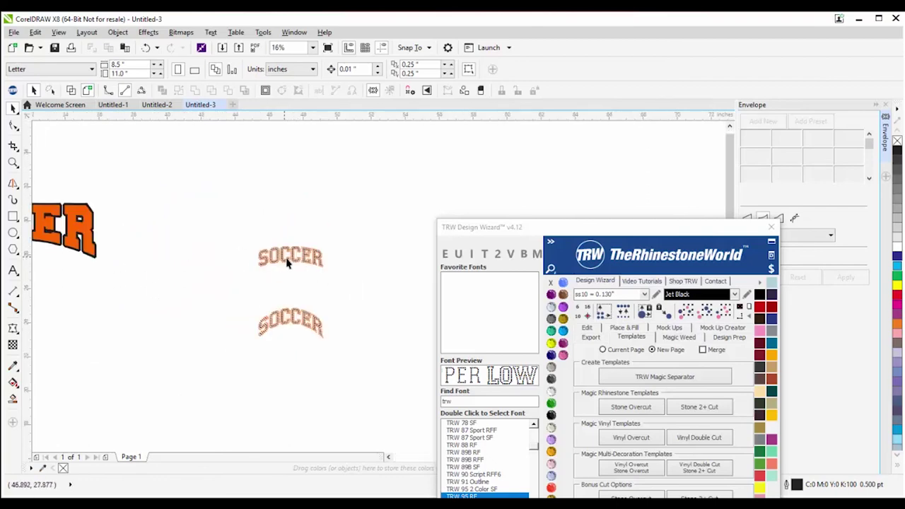
scroll(220, 257, down, 1)
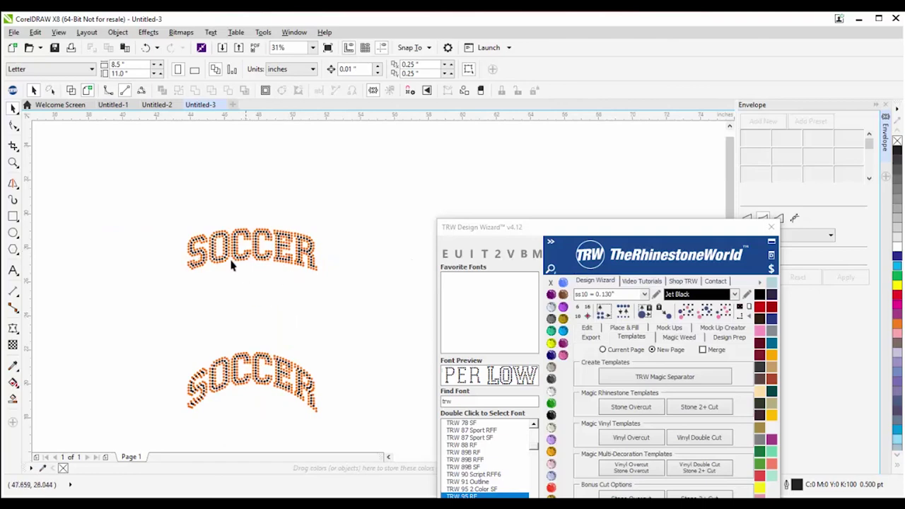
scroll(309, 261, up, 1)
scroll(306, 264, down, 1)
scroll(306, 262, down, 1)
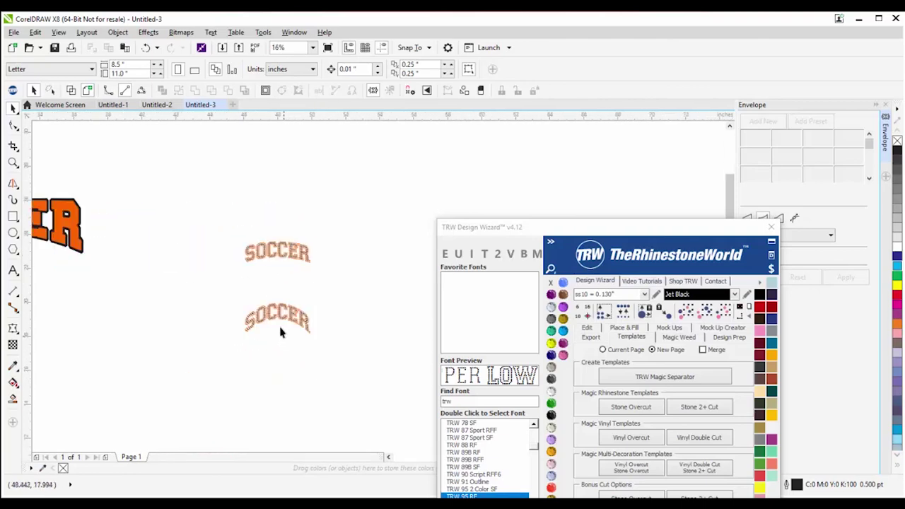
scroll(145, 297, up, 3)
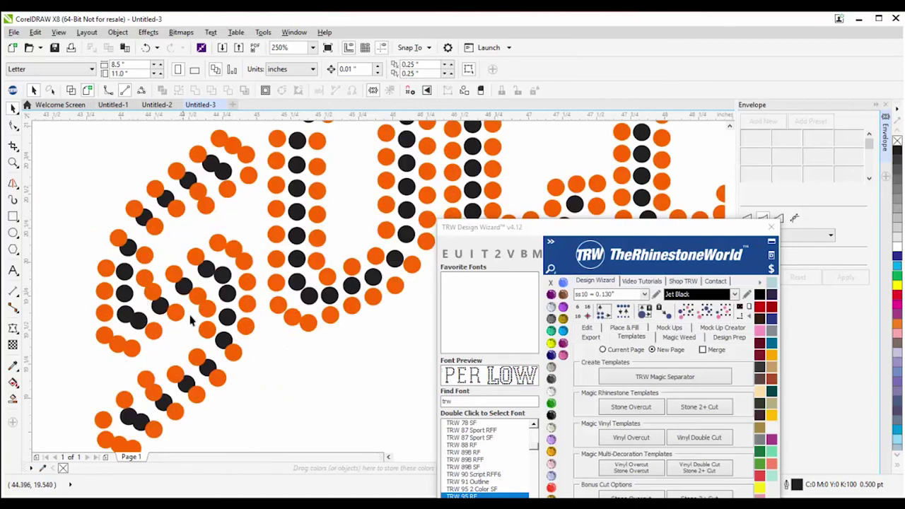
scroll(286, 323, down, 2)
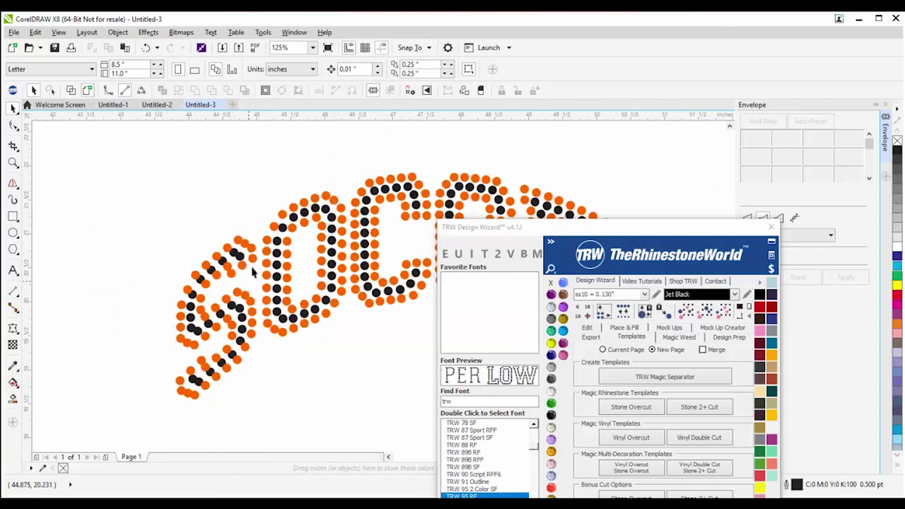
scroll(103, 252, right, 2)
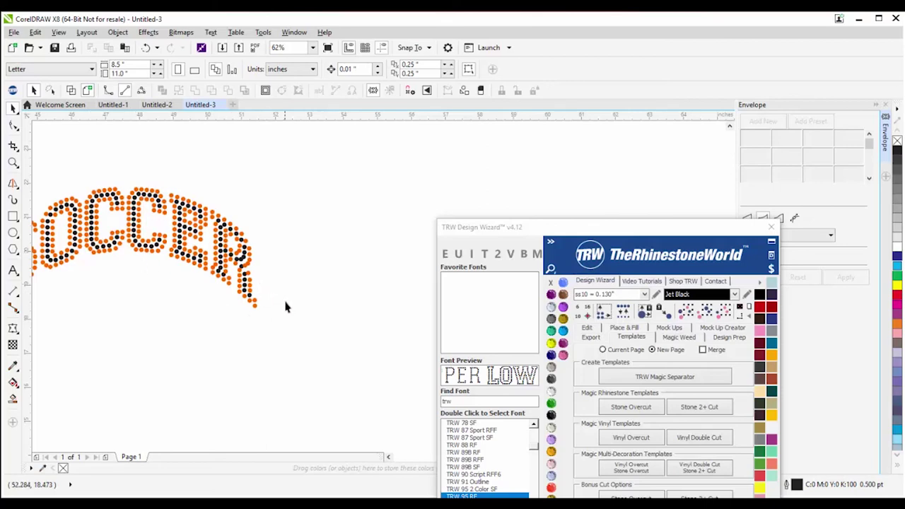
Step: Switch to TheRhinestoneWorld website in the browser and view its customer log-in and registration page
drag(505, 233, 506, 106)
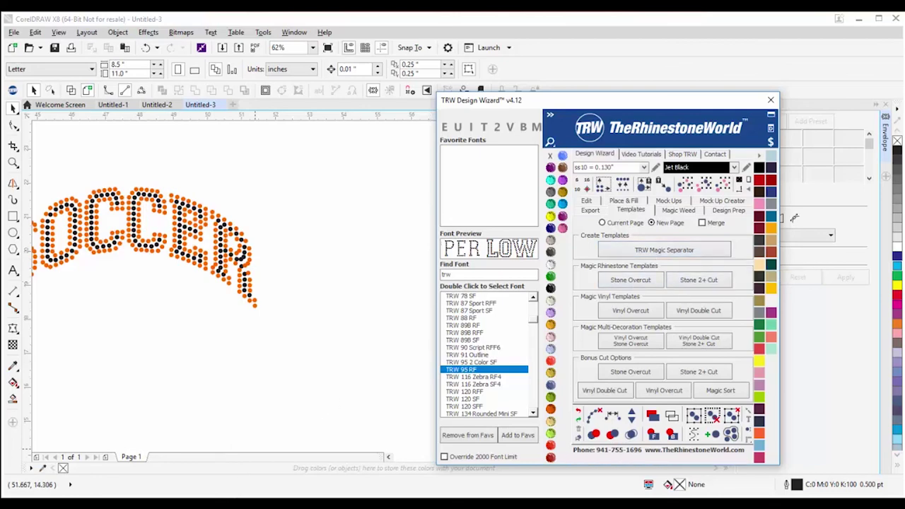
mouse_move(208, 503)
mouse_move(122, 503)
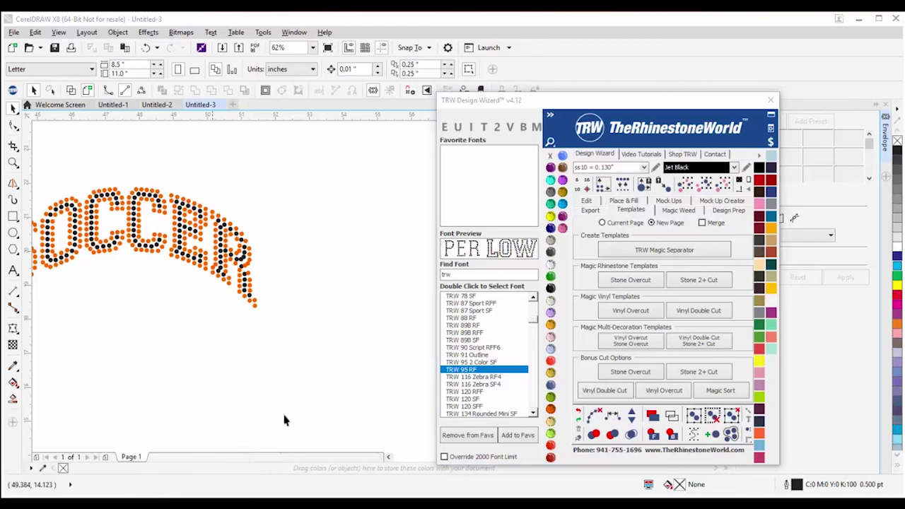
click(175, 456)
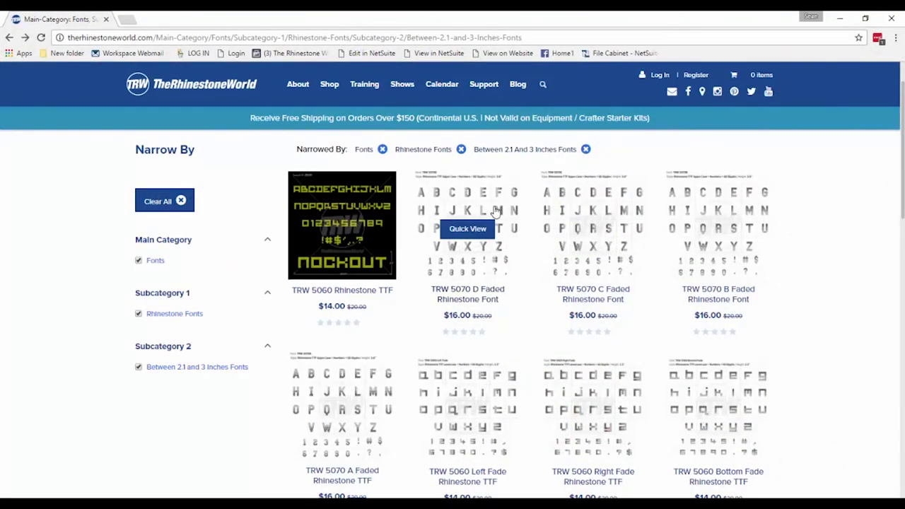
click(659, 76)
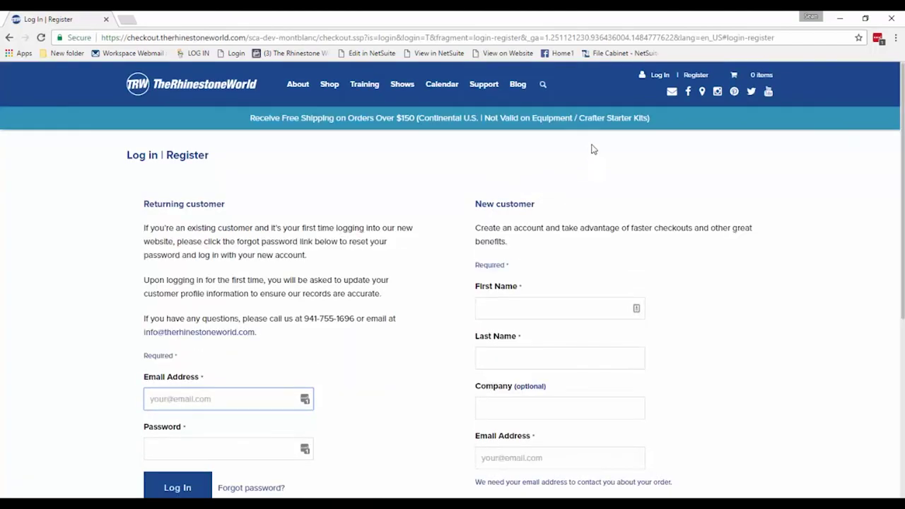
click(660, 76)
click(892, 18)
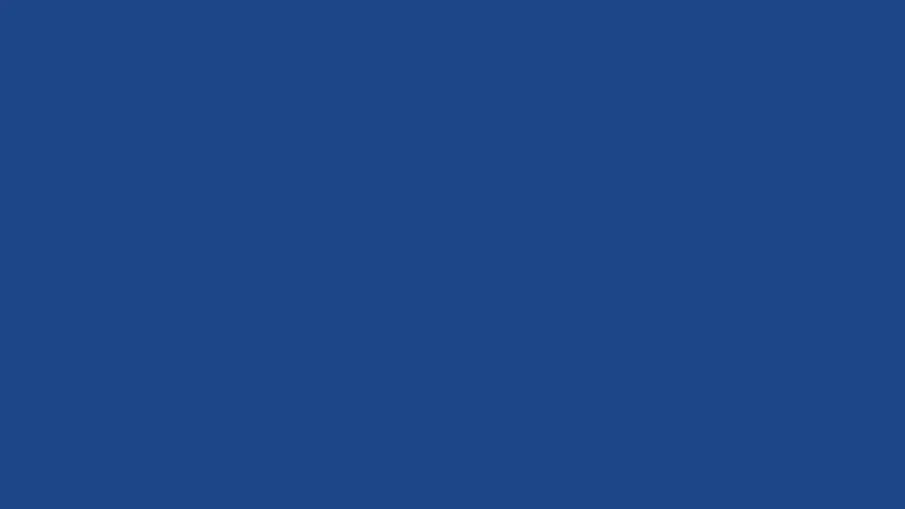